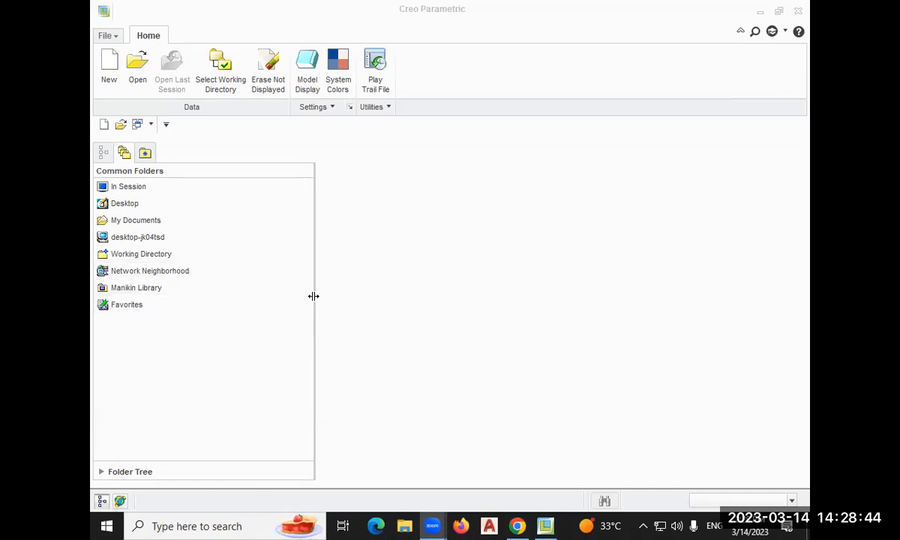
# Narrow the folder navigator pane to widen the work area
pyautogui.moveTo(315, 296); pyautogui.dragTo(262, 300)
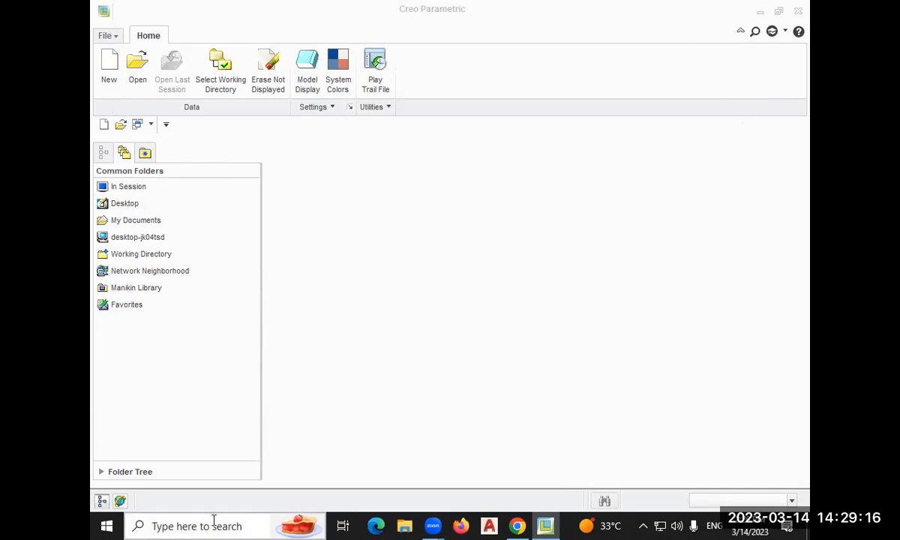
# Search the Windows apps for "creo" and close the search without launching anything
pyautogui.click(103, 526)
pyautogui.click(175, 525)
pyautogui.write('creo')
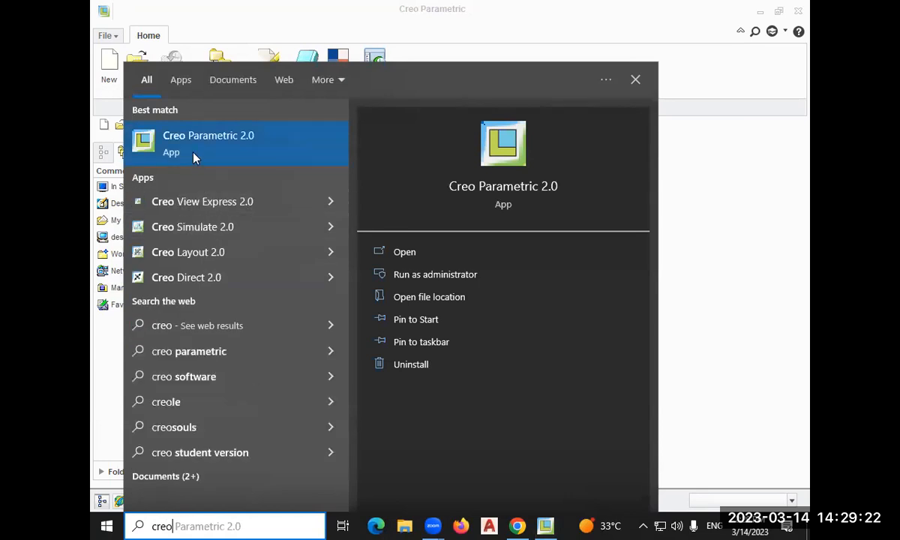
pyautogui.click(604, 81)
pyautogui.click(607, 81)
pyautogui.click(607, 81)
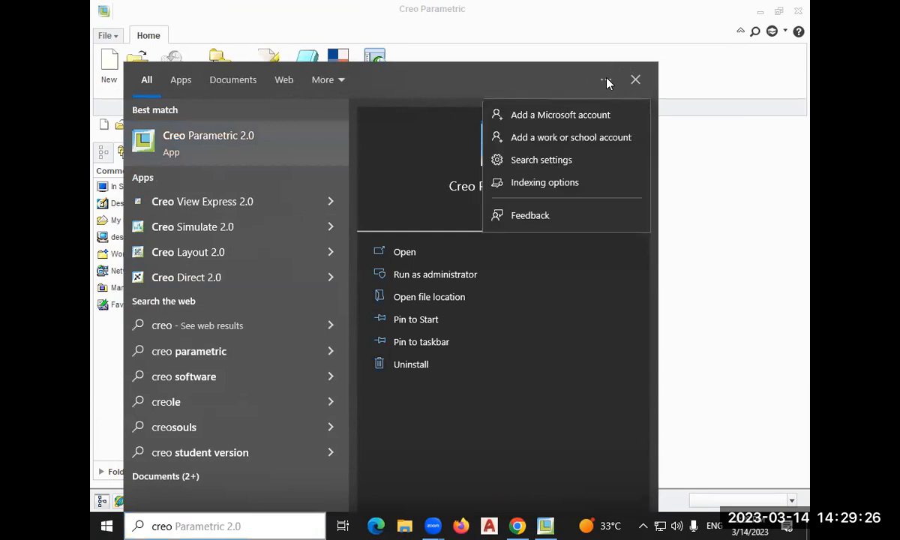
pyautogui.click(702, 161)
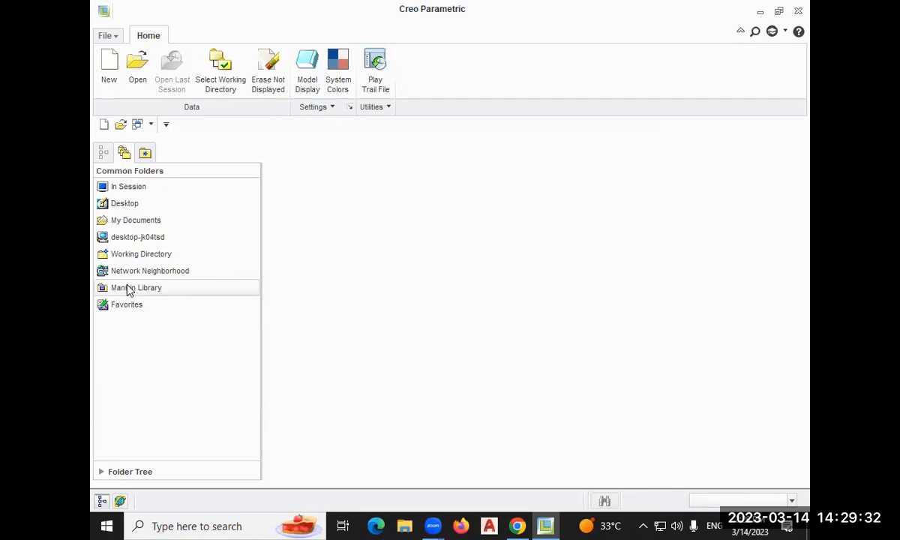
# Start a new part with the Sheetmetal sub-type and turn off the default template
pyautogui.click(108, 67)
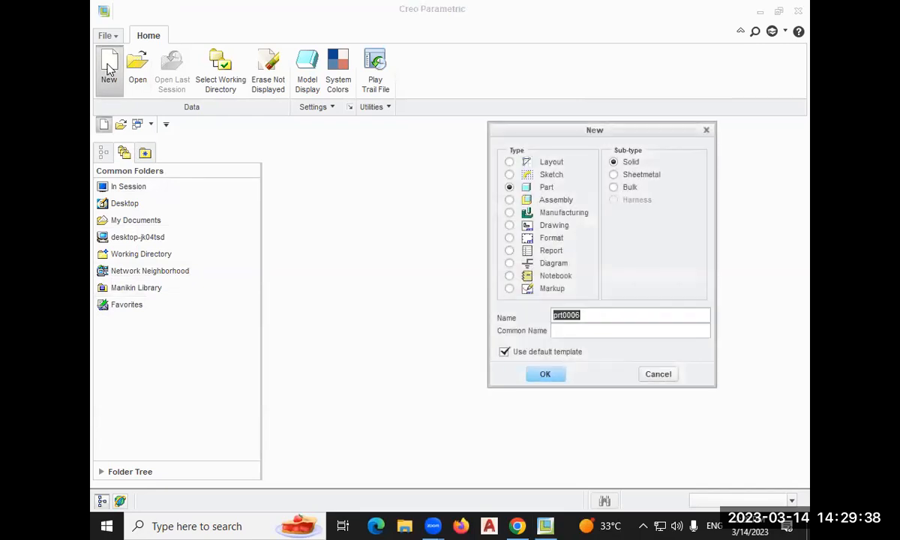
pyautogui.moveTo(548, 133); pyautogui.dragTo(459, 119)
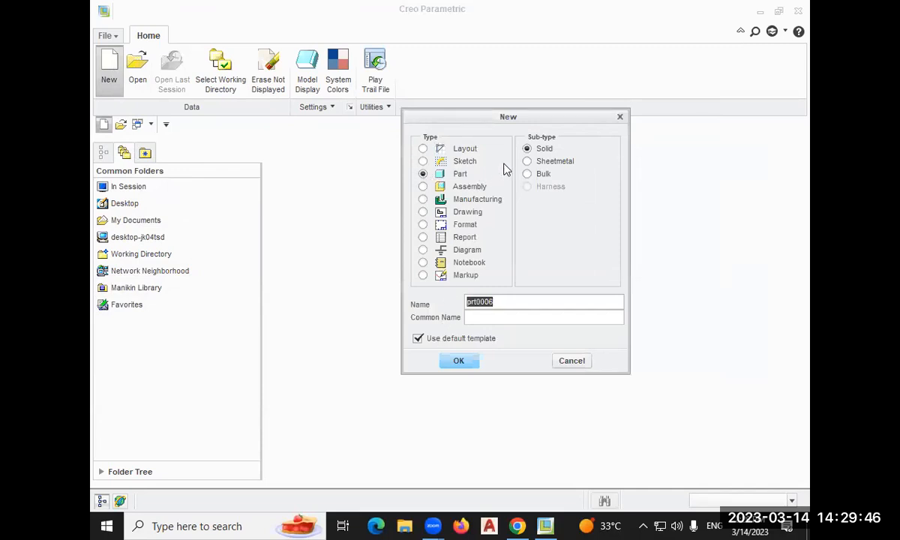
pyautogui.click(556, 165)
pyautogui.click(418, 339)
pyautogui.click(418, 339)
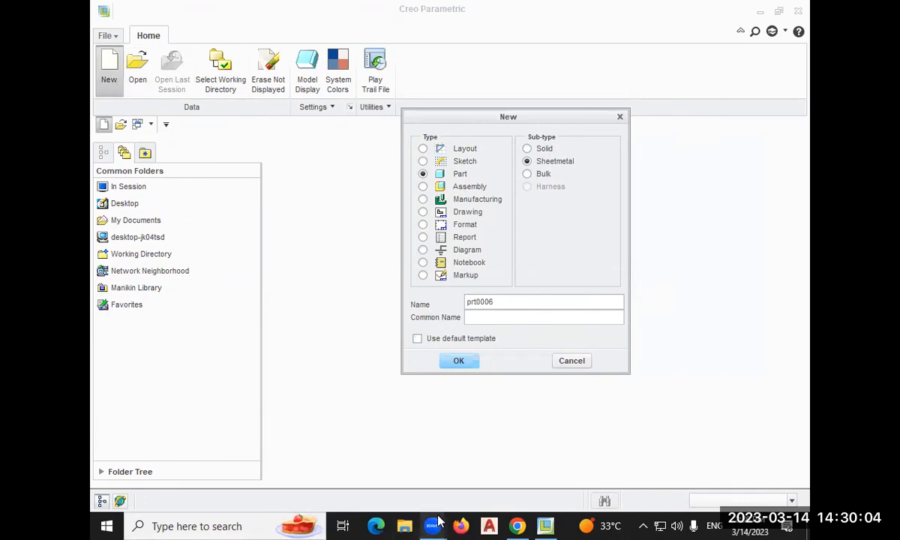
pyautogui.moveTo(439, 522)
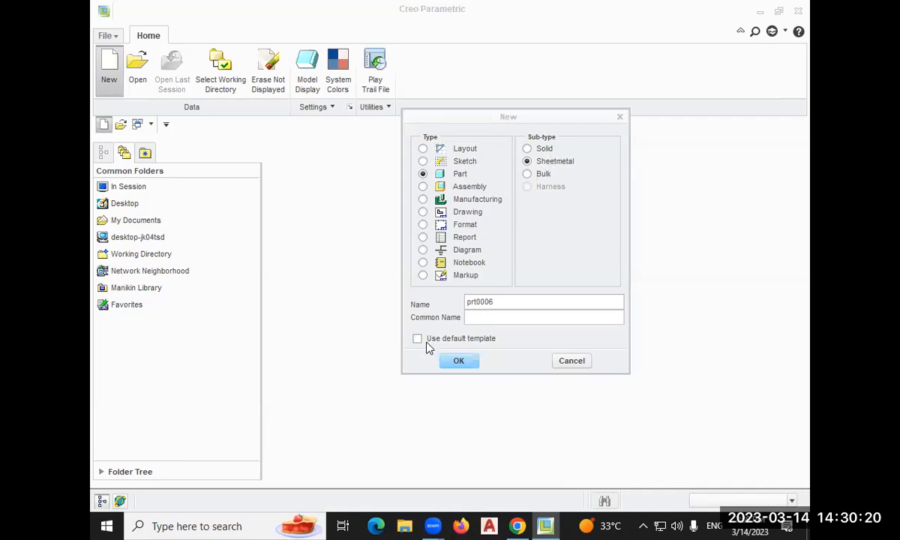
# Name the new sheetmetal part "valueadded" and proceed to the template options
pyautogui.click(511, 303)
pyautogui.moveTo(510, 302); pyautogui.dragTo(386, 309)
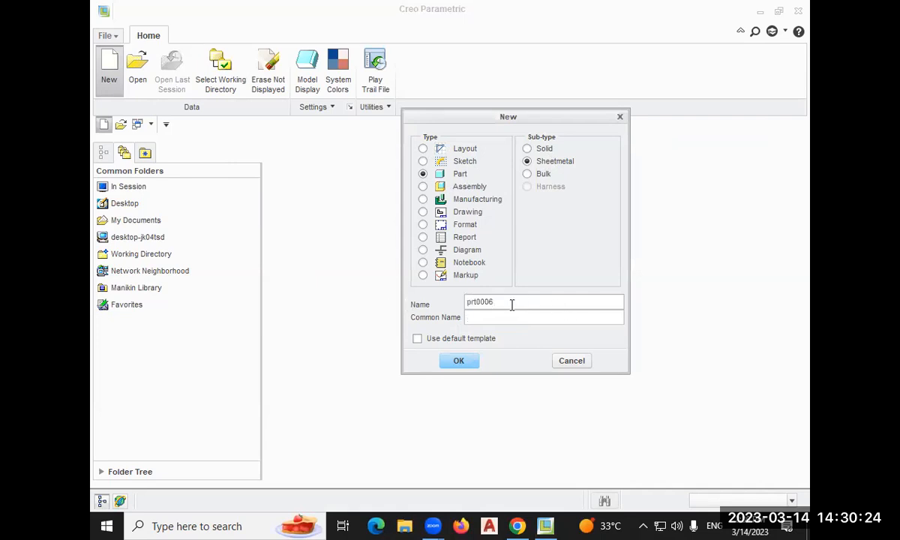
pyautogui.moveTo(498, 300); pyautogui.dragTo(461, 309)
pyautogui.write('valy')
pyautogui.write('lue')
pyautogui.write('ad')
pyautogui.write('ded')
pyautogui.click(472, 362)
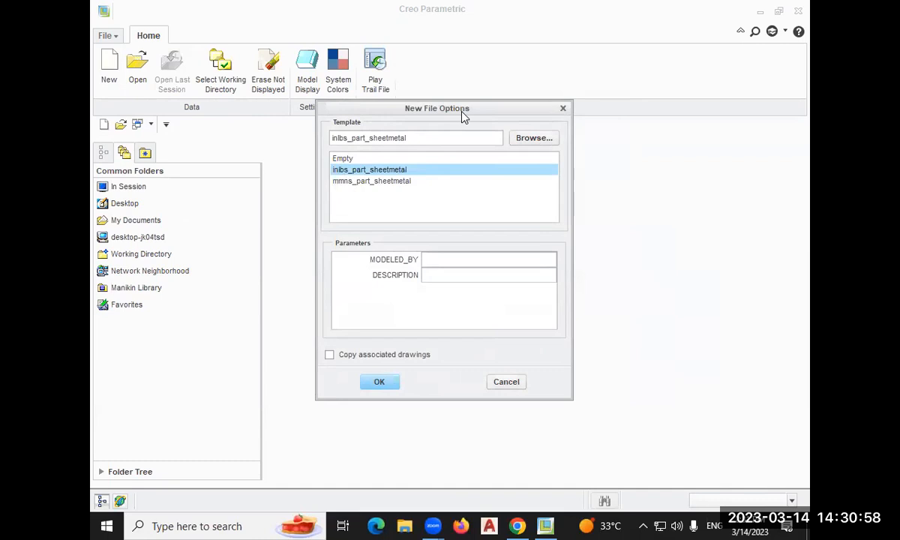
# Create the part from the mmns_part_sheetmetal template
pyautogui.moveTo(451, 111); pyautogui.dragTo(465, 111)
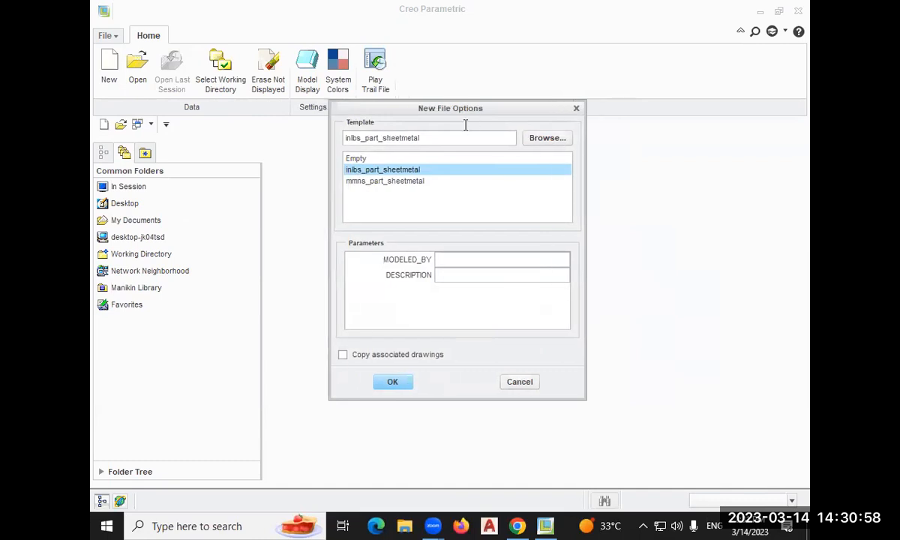
pyautogui.click(401, 185)
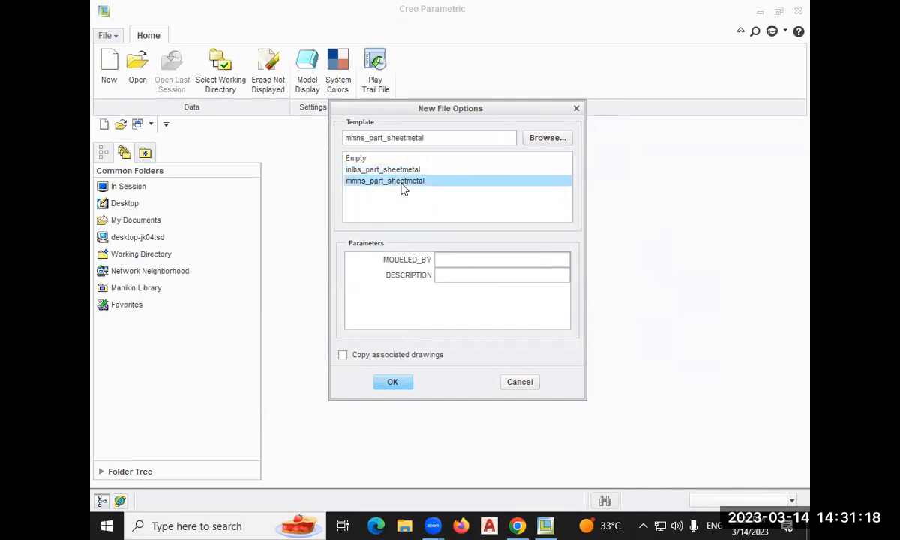
pyautogui.click(392, 383)
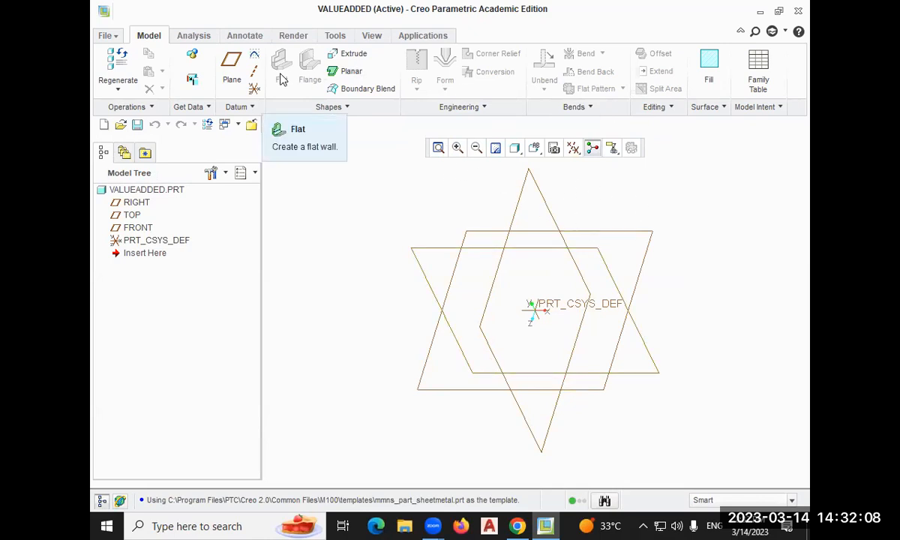
# Start a planar wall with its sketch on the TOP plane and orient the sketch to the 2D view
pyautogui.click(347, 73)
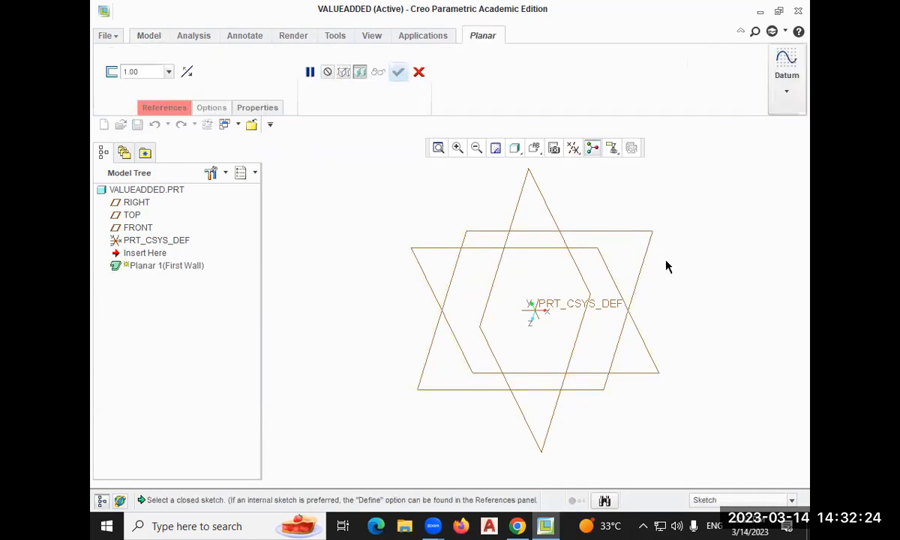
pyautogui.click(434, 350)
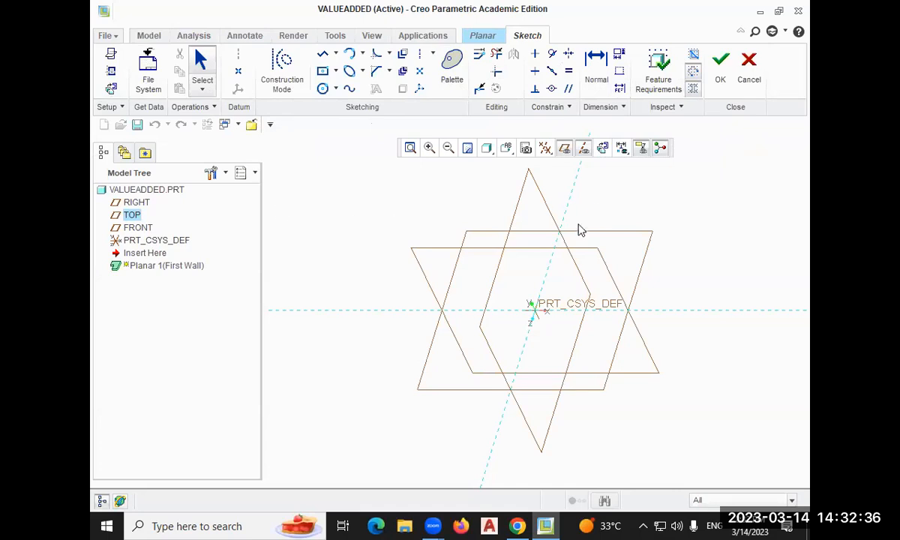
pyautogui.click(603, 151)
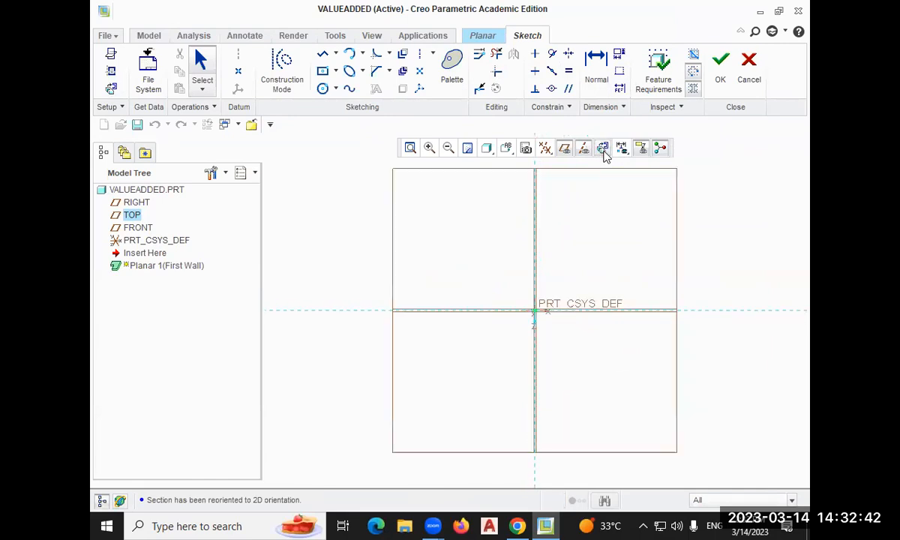
# Sketch a center rectangle about 398 mm wide and 324 mm high, centred on the coordinate system origin
pyautogui.click(336, 72)
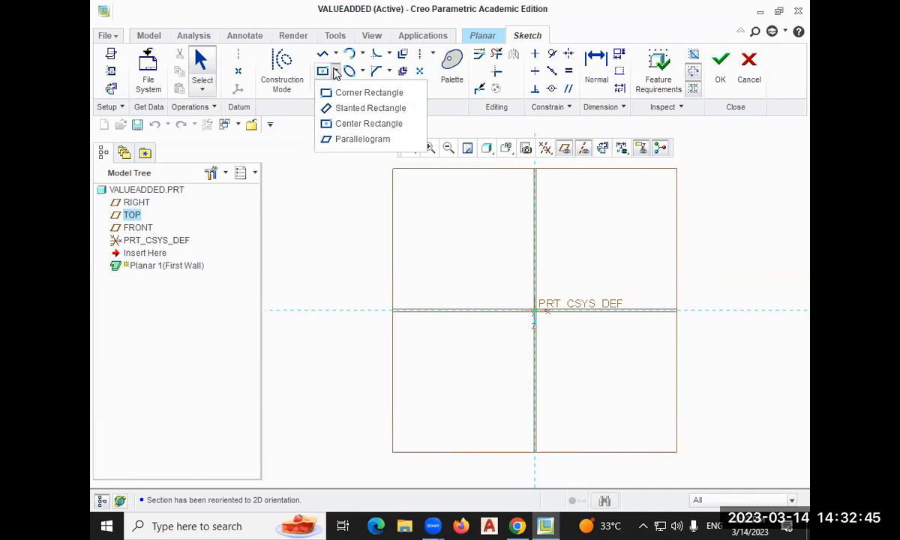
pyautogui.click(353, 123)
pyautogui.click(534, 310)
pyautogui.click(646, 400)
pyautogui.middleClick(735, 246)
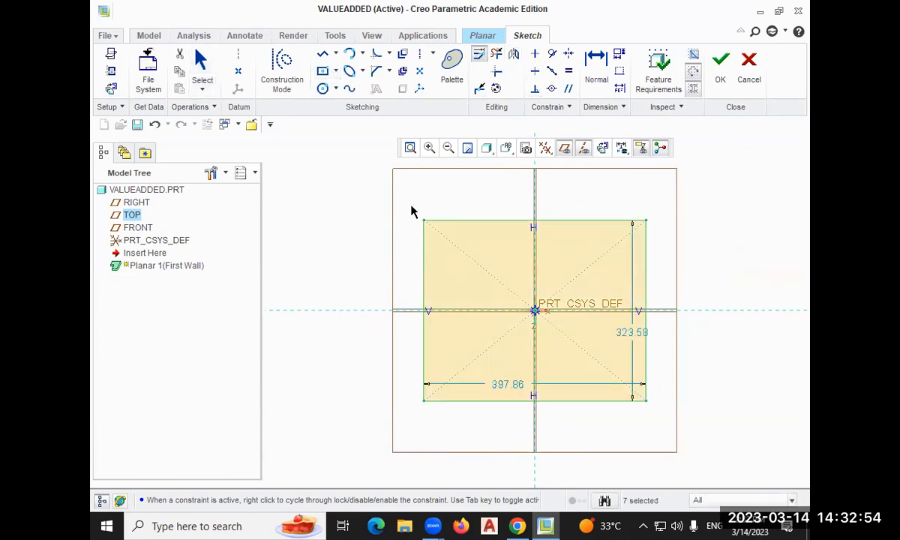
# Modify both rectangle dimensions together with regeneration off, setting width and height to 100 mm
pyautogui.click(201, 69)
pyautogui.moveTo(399, 195)
pyautogui.mouseDown()
pyautogui.moveTo(647, 420)
pyautogui.moveTo(665, 421)
pyautogui.mouseUp()
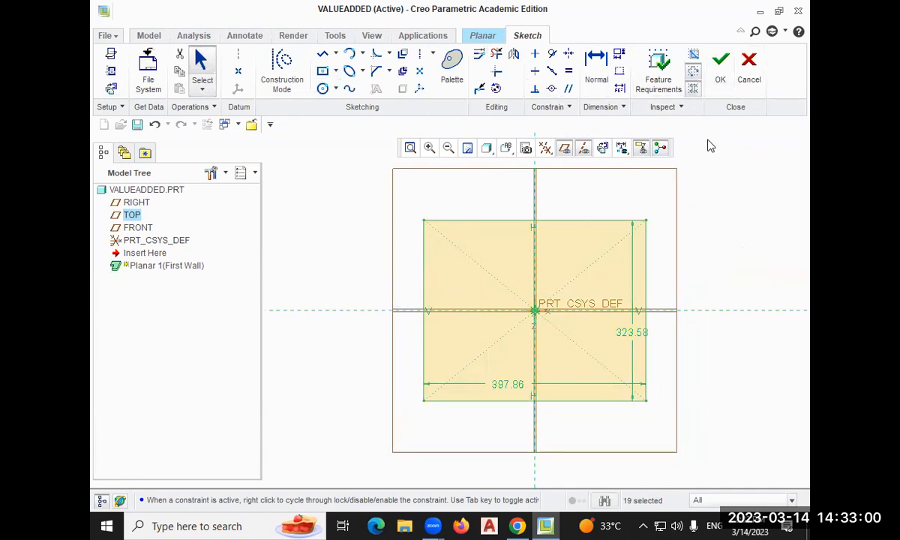
pyautogui.click(513, 54)
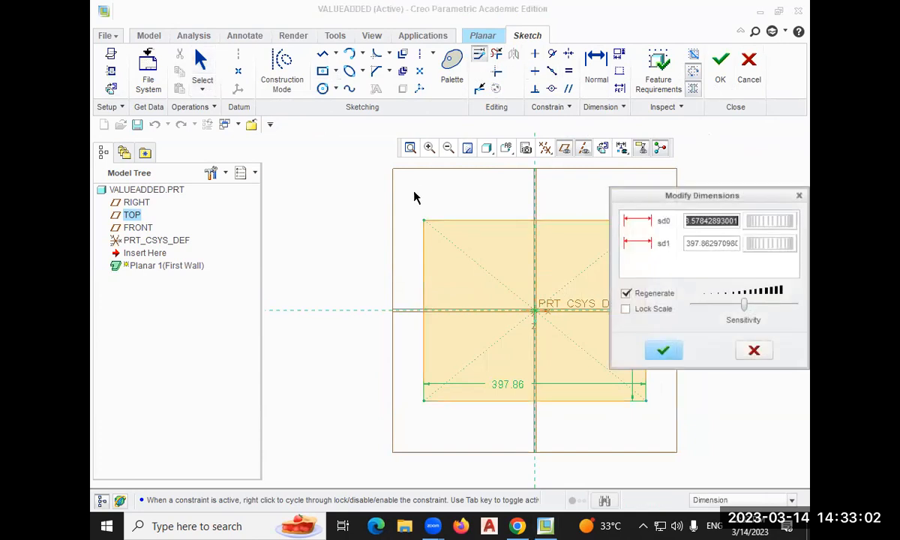
pyautogui.click(625, 293)
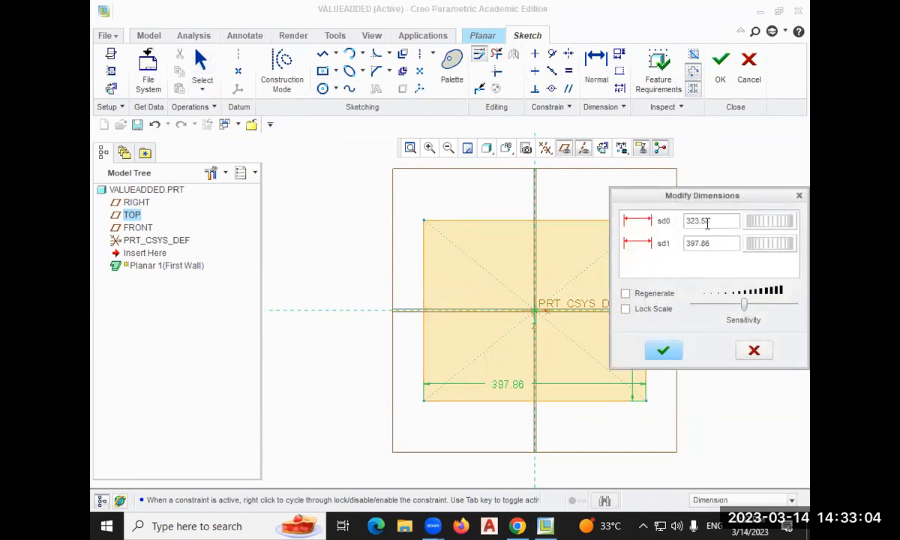
pyautogui.moveTo(717, 222); pyautogui.dragTo(669, 227)
pyautogui.write('100')
pyautogui.moveTo(706, 241); pyautogui.dragTo(674, 249)
pyautogui.write('100')
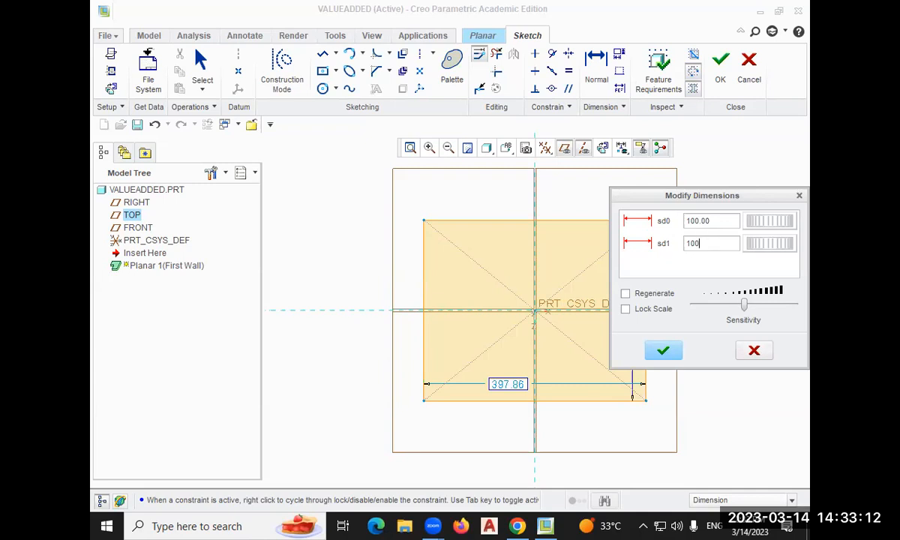
pyautogui.click(663, 354)
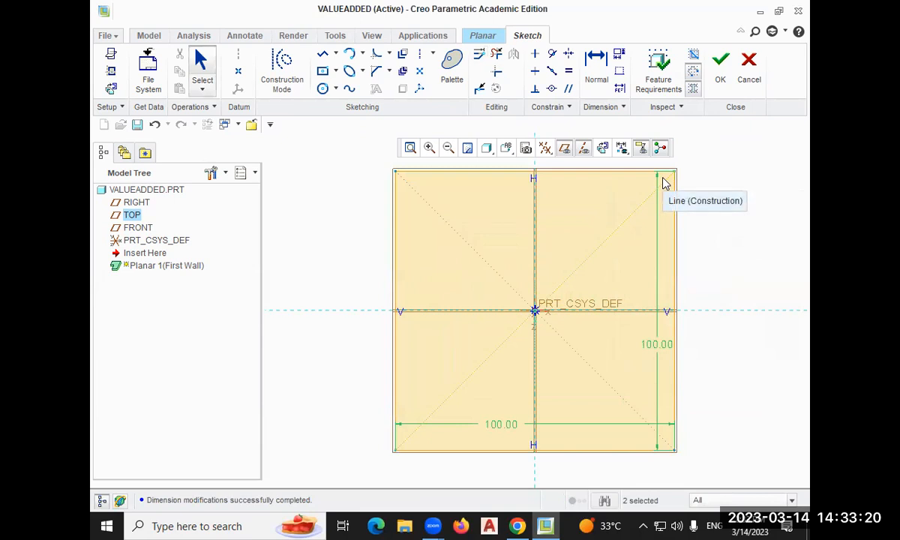
# Finish the sketch and complete the planar wall with a thickness of 5 mm
pyautogui.click(720, 67)
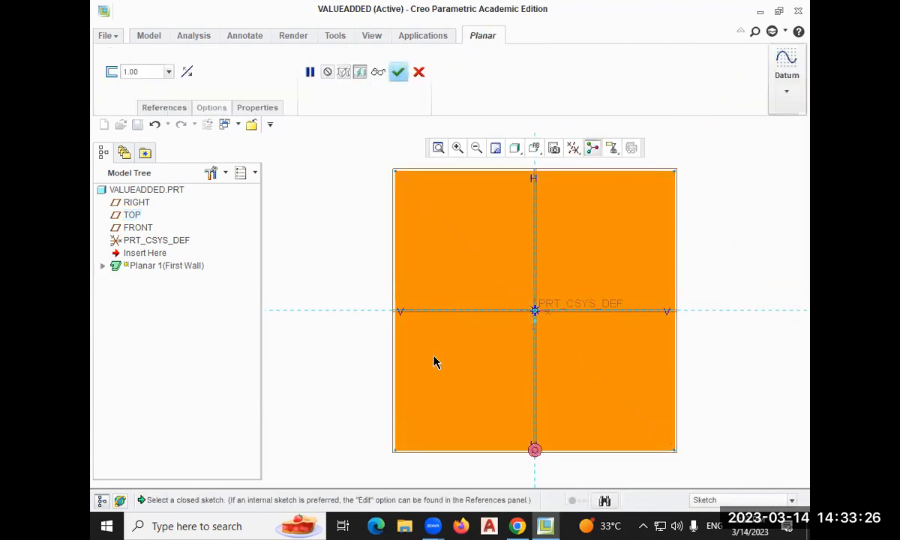
pyautogui.moveTo(334, 334); pyautogui.dragTo(346, 315, button='middle')
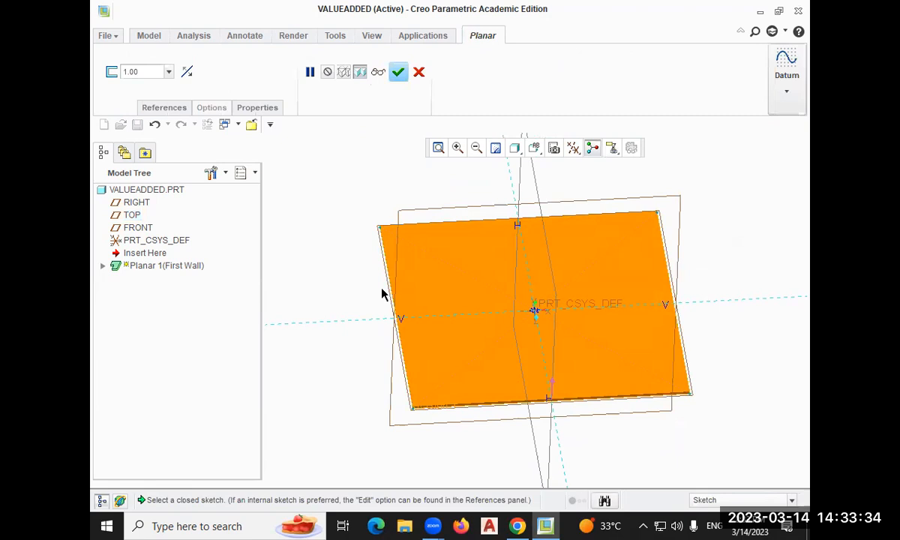
pyautogui.click(141, 73)
pyautogui.write('5')
pyautogui.click(397, 73)
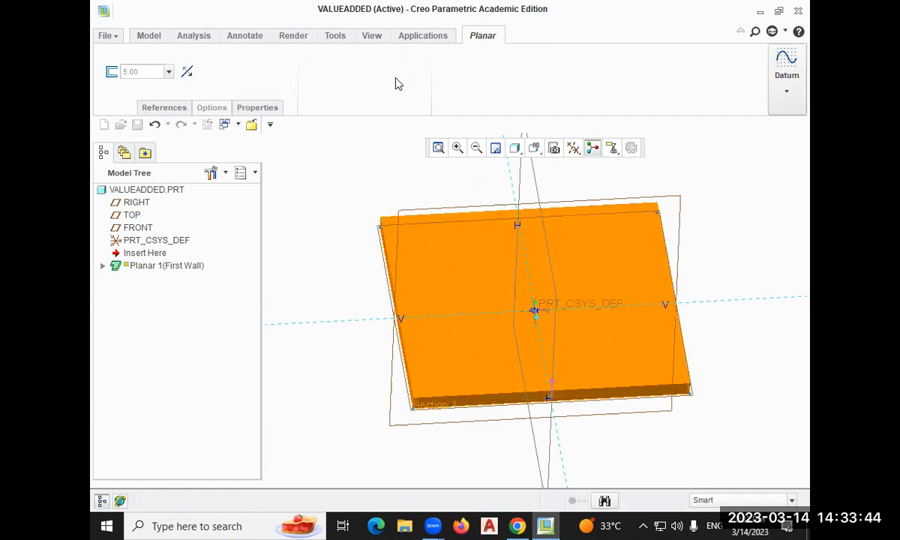
# Delete the planar first wall and close the VALUEADDED part
pyautogui.moveTo(379, 229); pyautogui.dragTo(383, 188, button='middle')
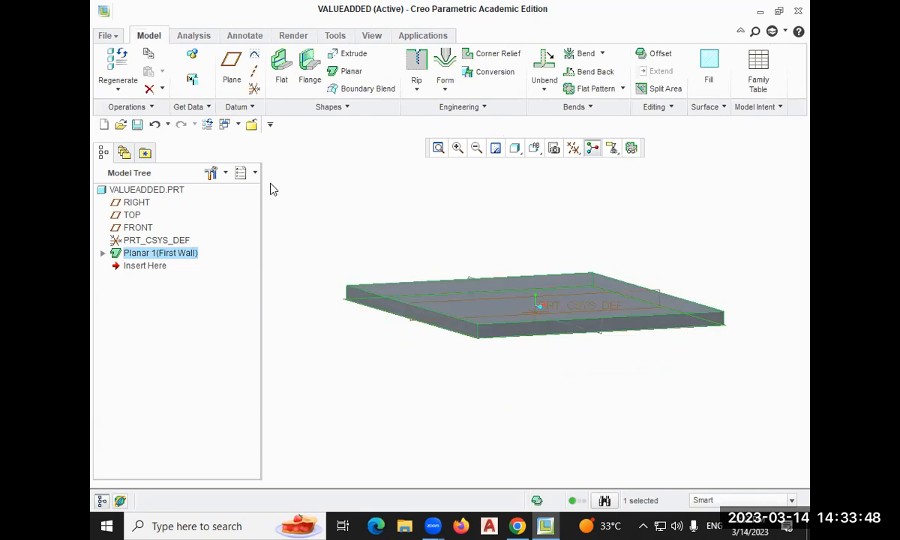
pyautogui.rightClick(151, 255)
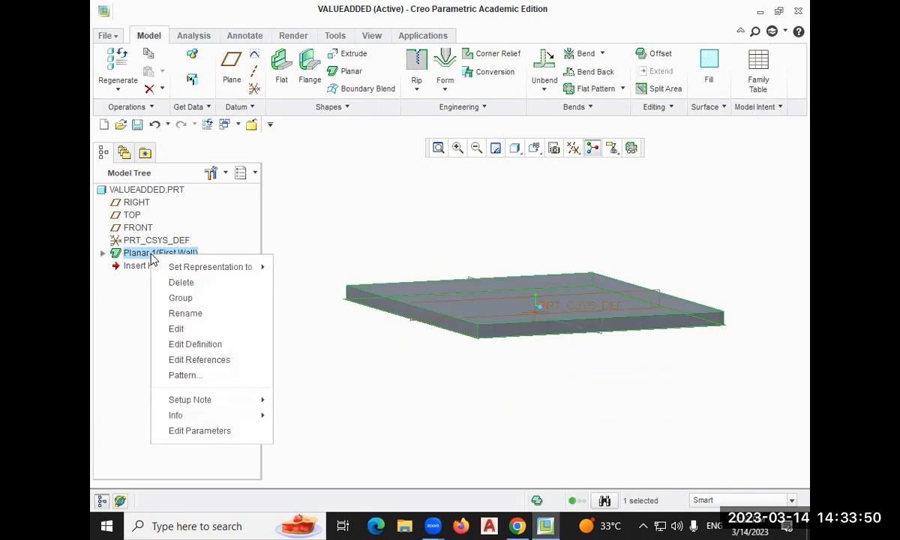
pyautogui.click(187, 284)
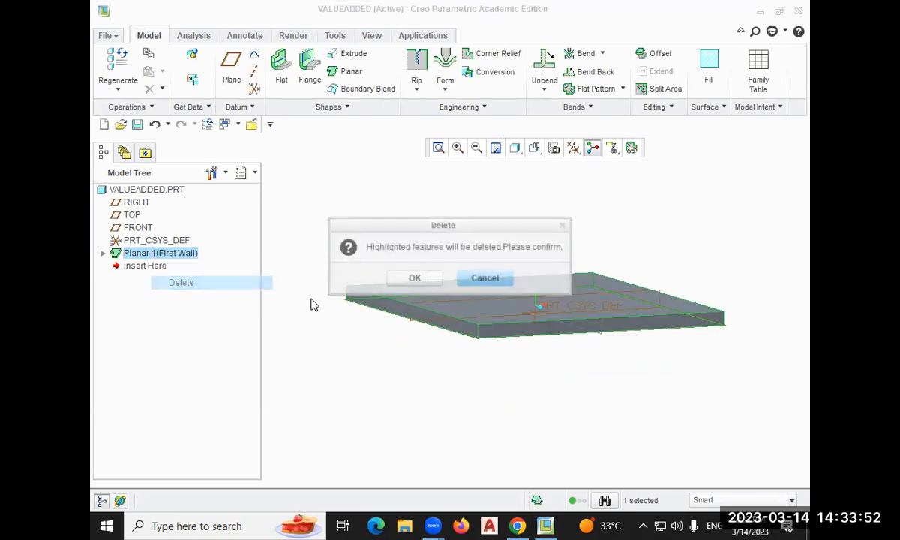
pyautogui.click(410, 281)
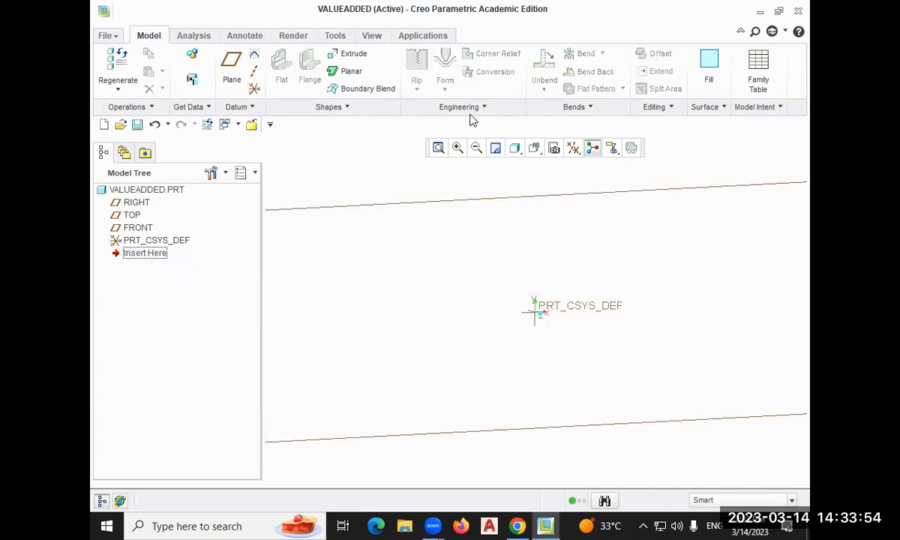
pyautogui.click(105, 35)
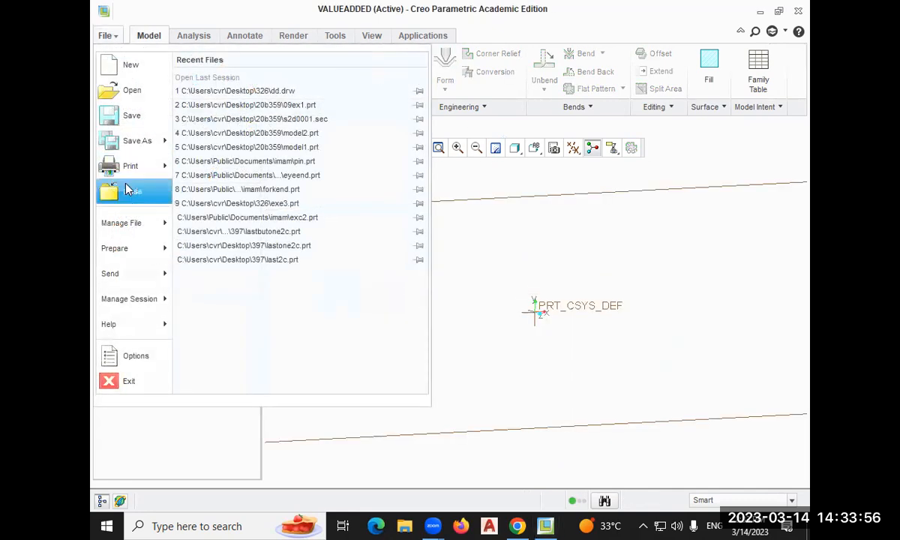
pyautogui.click(127, 189)
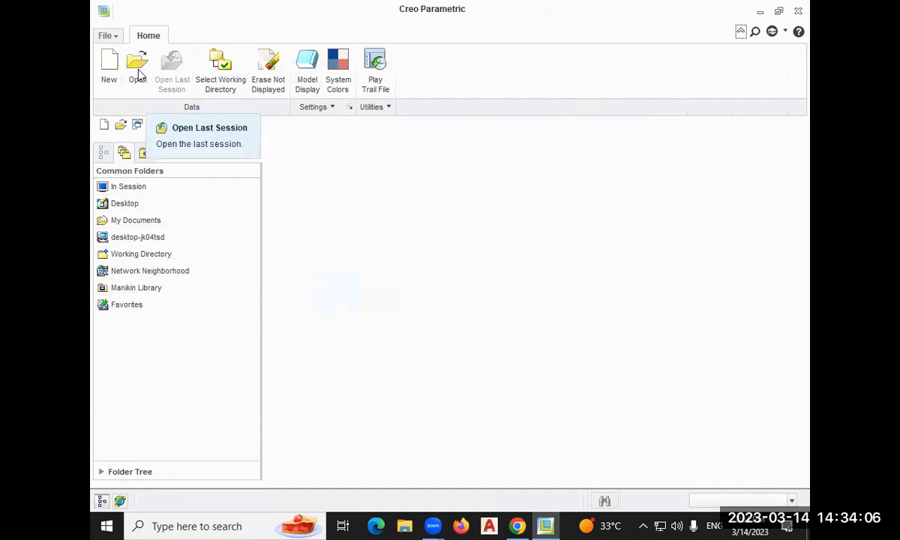
# Create a sheetmetal part named value without the default template, using the mmns_part_sheetmetal template
pyautogui.click(109, 73)
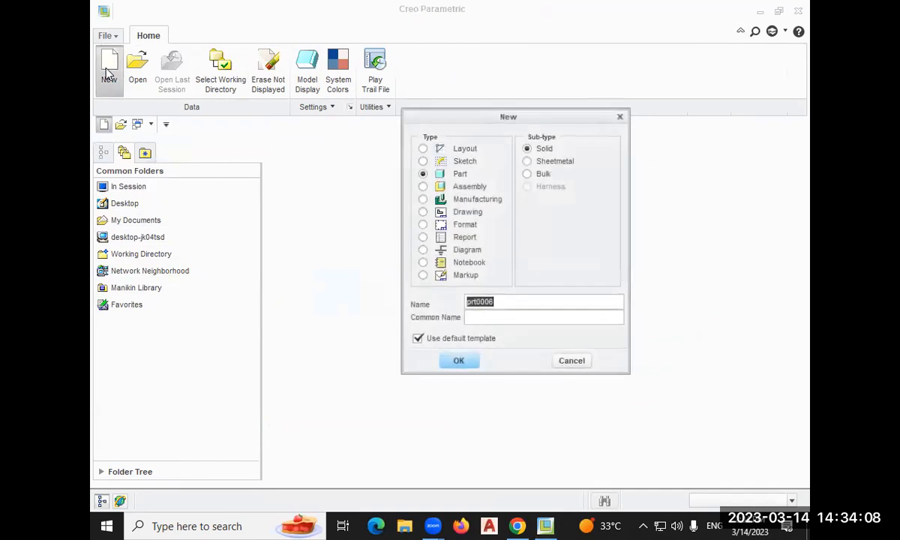
pyautogui.click(528, 161)
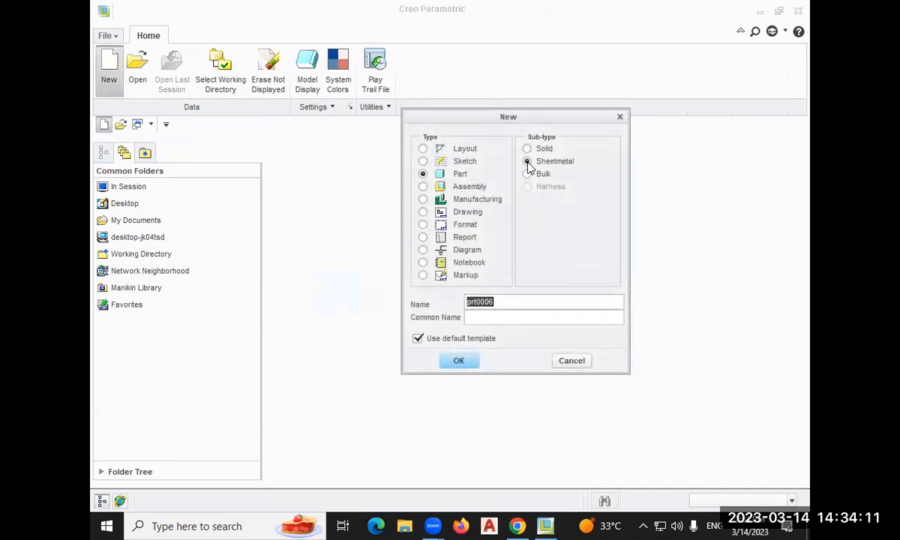
pyautogui.click(417, 338)
pyautogui.doubleClick(514, 300)
pyautogui.write('value')
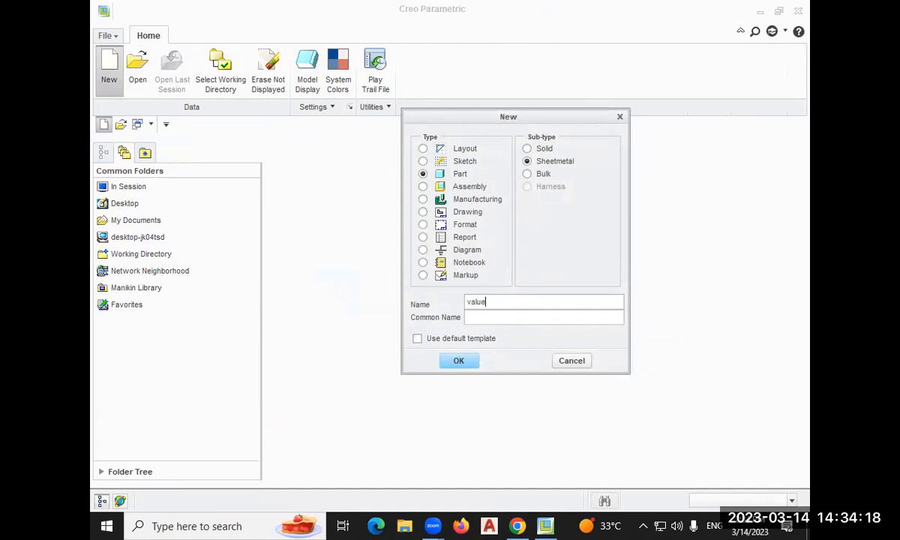
pyautogui.click(454, 362)
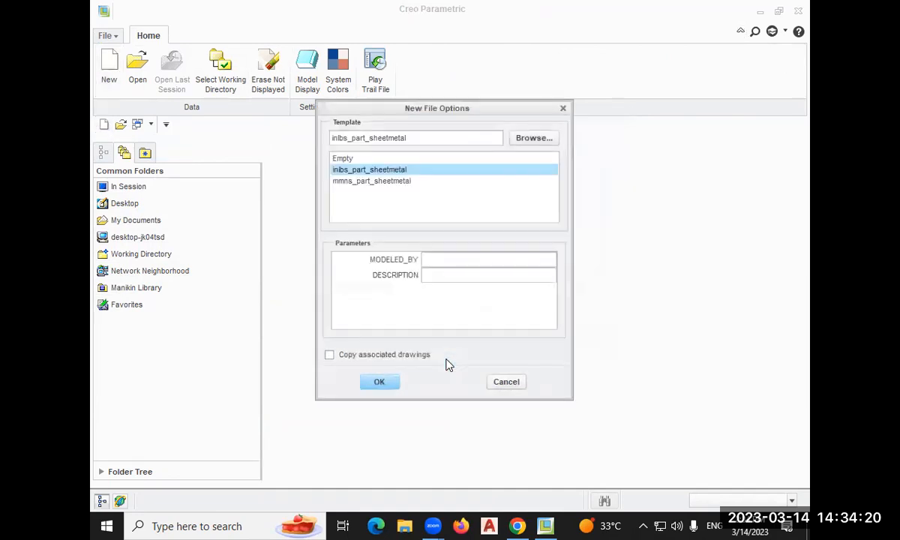
pyautogui.click(352, 182)
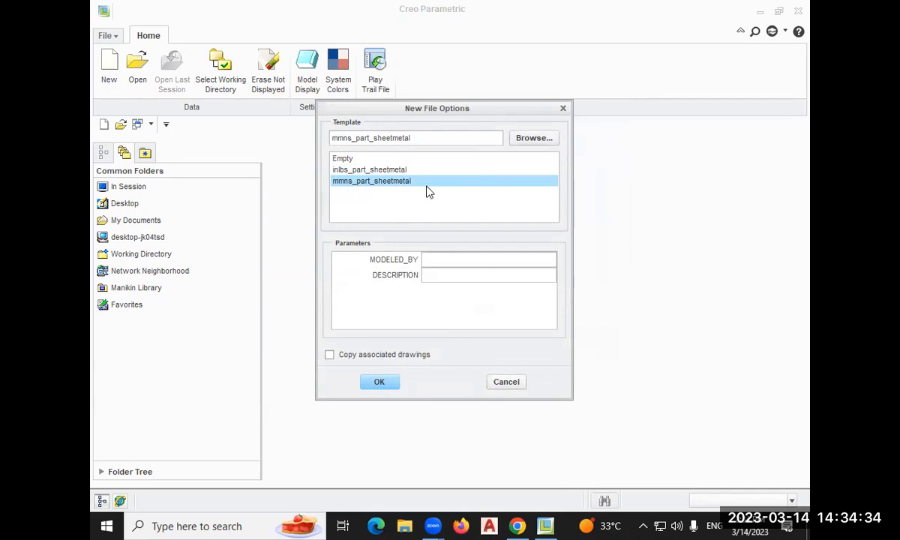
pyautogui.click(381, 382)
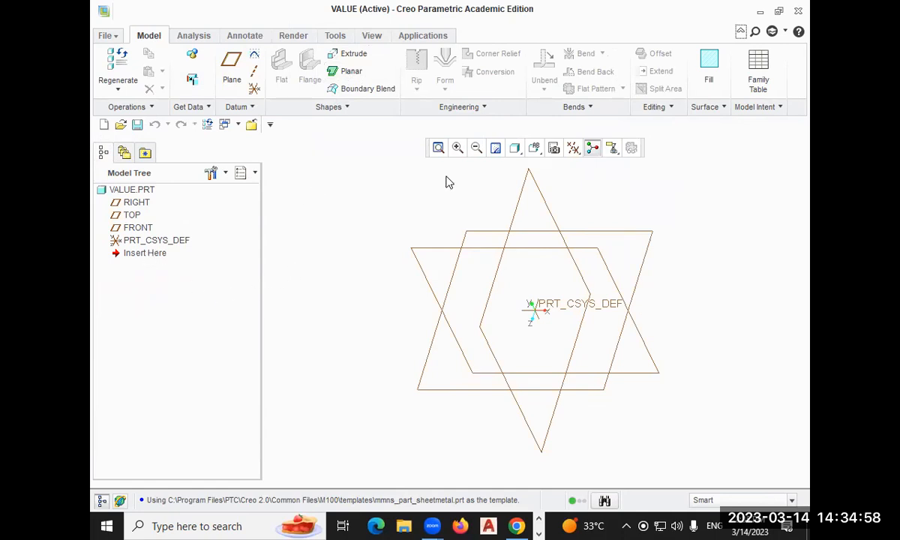
# Start a planar wall on the TOP plane and sketch a center rectangle about 436 mm wide and 344 mm high at the origin
pyautogui.click(349, 72)
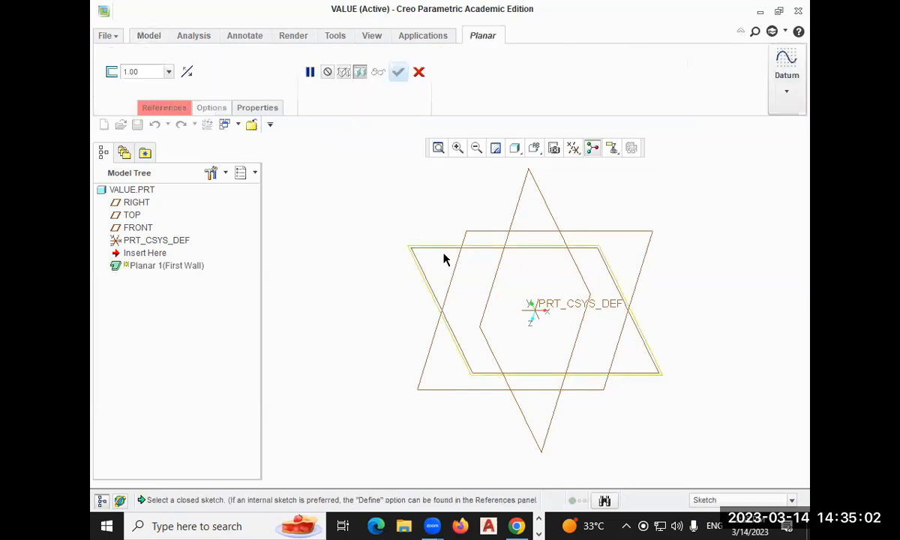
pyautogui.click(455, 271)
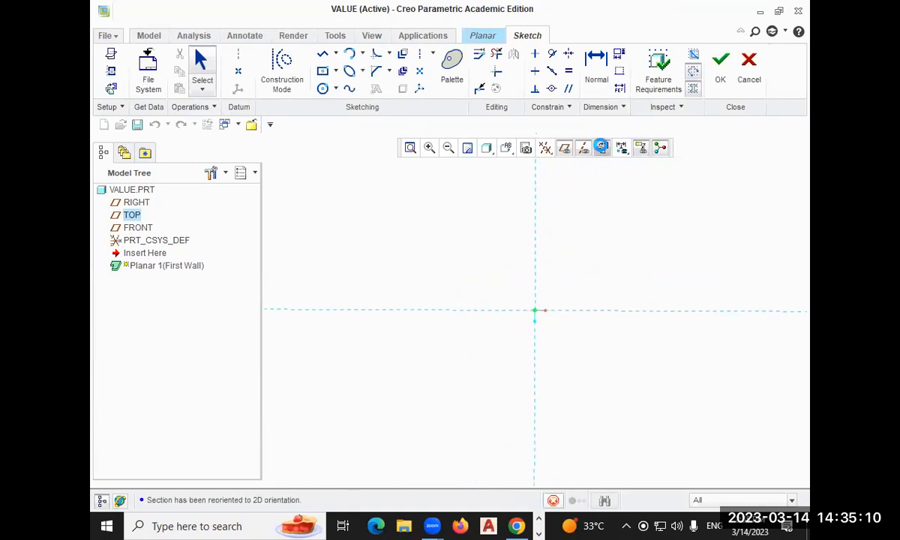
pyautogui.click(323, 73)
pyautogui.click(534, 310)
pyautogui.click(657, 406)
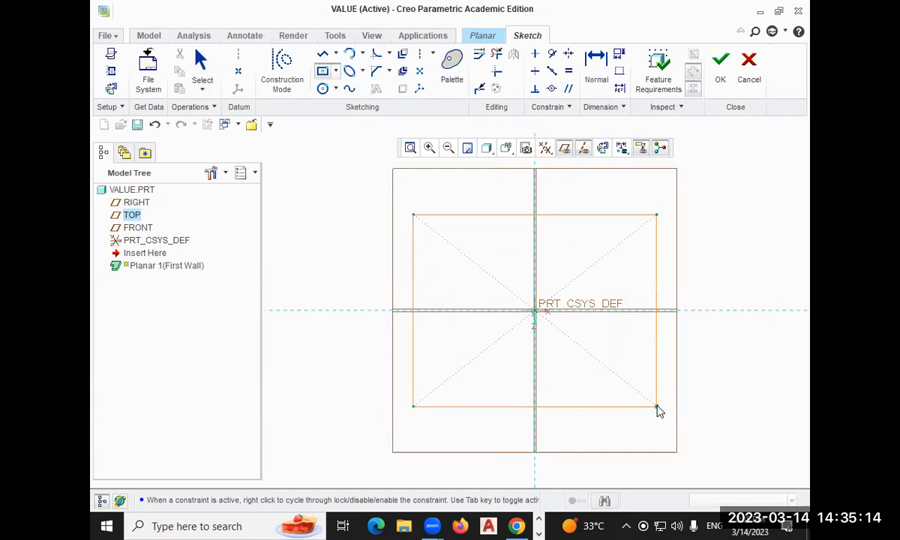
pyautogui.middleClick(742, 216)
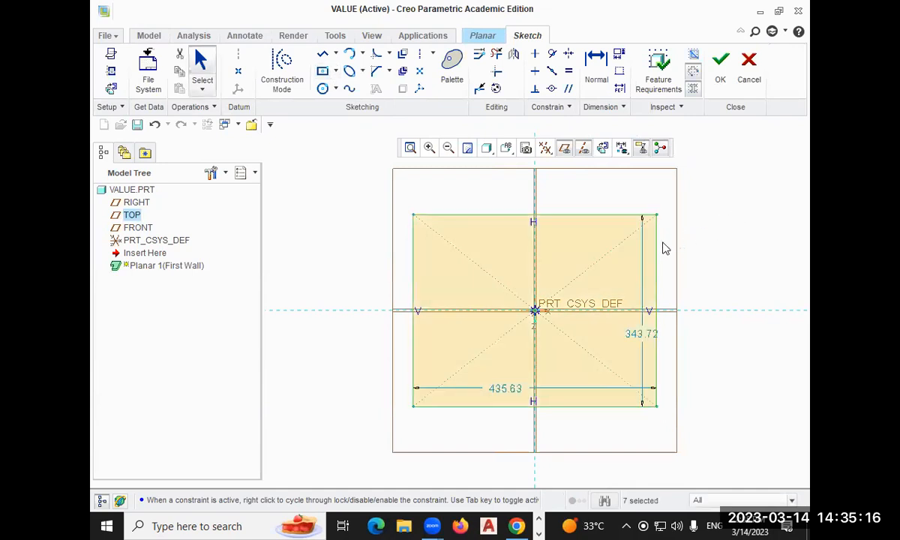
# Modify the rectangle's two dimensions together with regeneration off, setting width and height to 100 mm
pyautogui.doubleClick(504, 390)
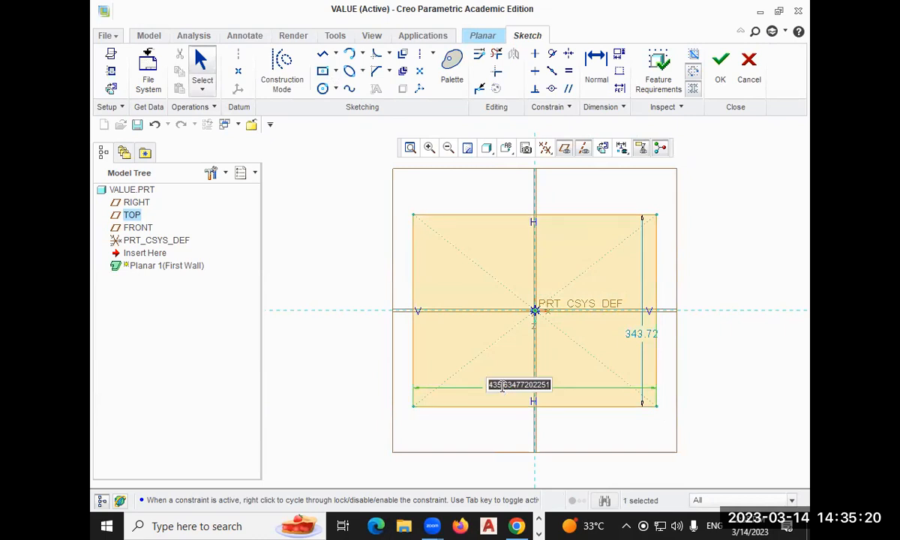
pyautogui.press('Return')
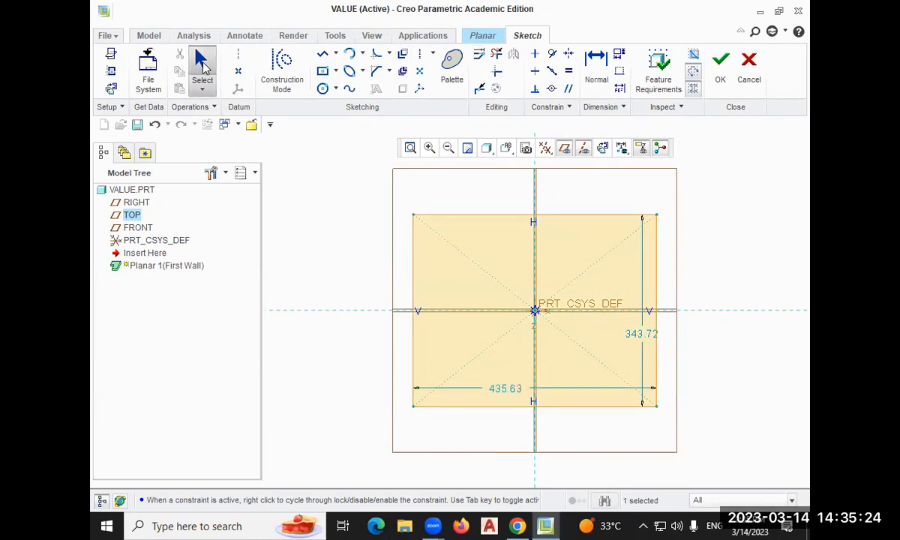
pyautogui.moveTo(371, 180)
pyautogui.mouseDown()
pyautogui.moveTo(559, 376)
pyautogui.moveTo(727, 459)
pyautogui.mouseUp()
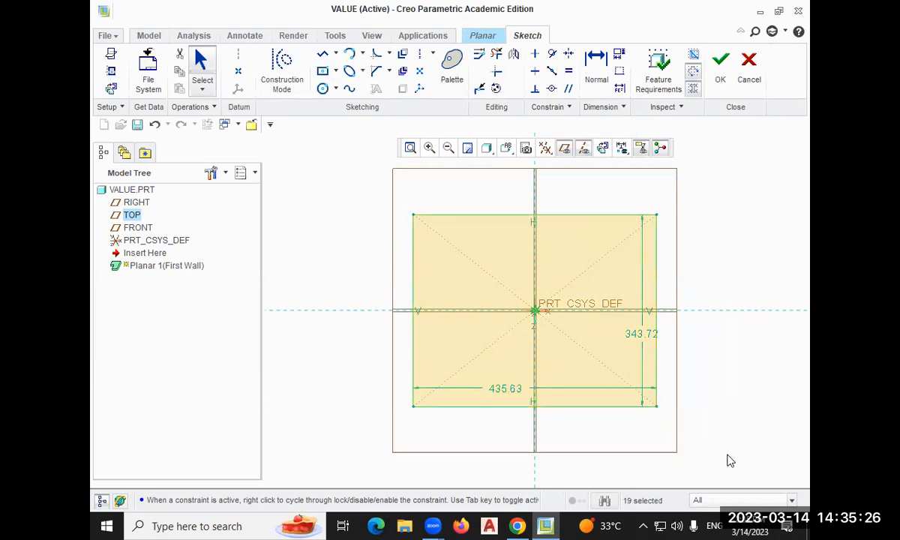
pyautogui.click(478, 54)
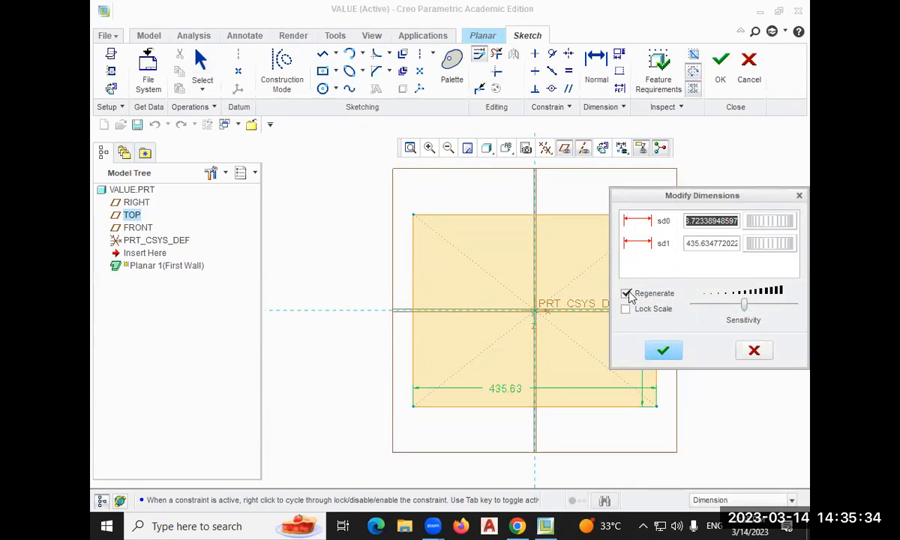
pyautogui.click(626, 293)
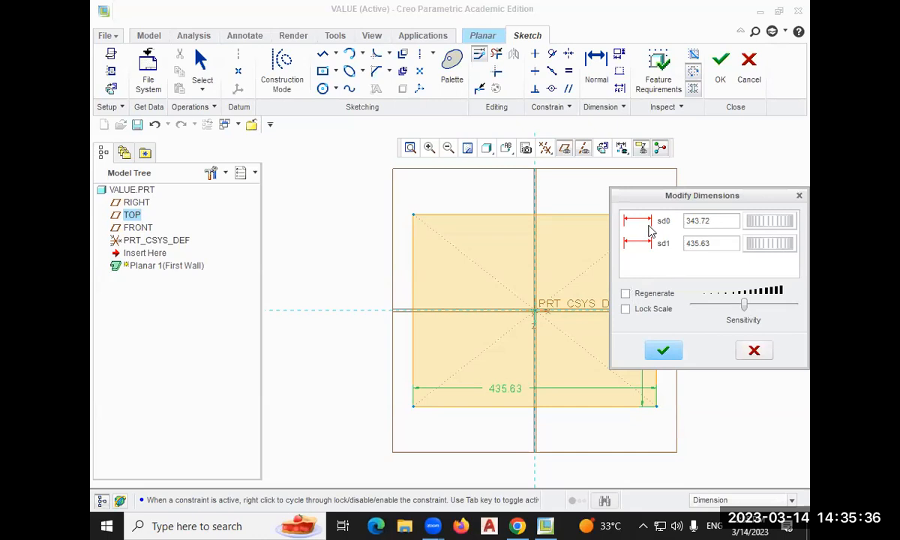
pyautogui.doubleClick(718, 220)
pyautogui.write('1')
pyautogui.press('Tab')
pyautogui.write('1')
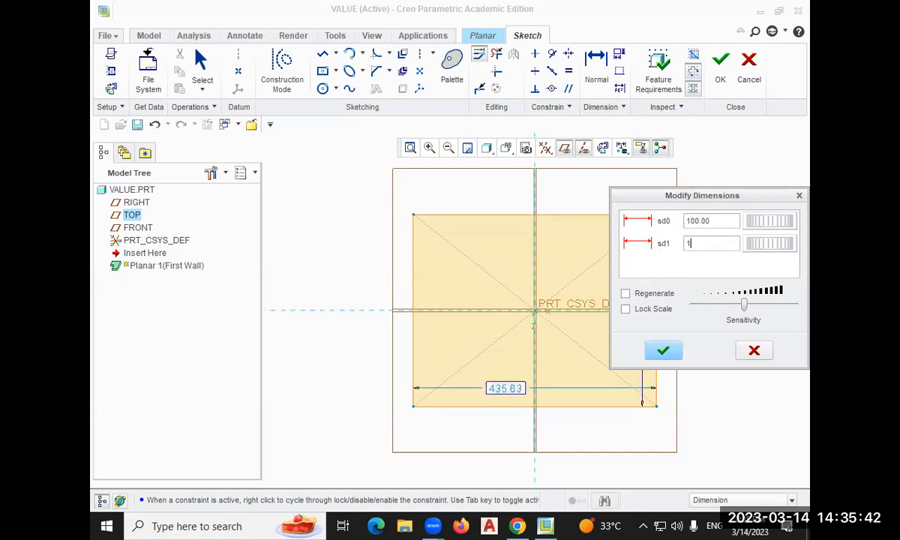
pyautogui.click(663, 350)
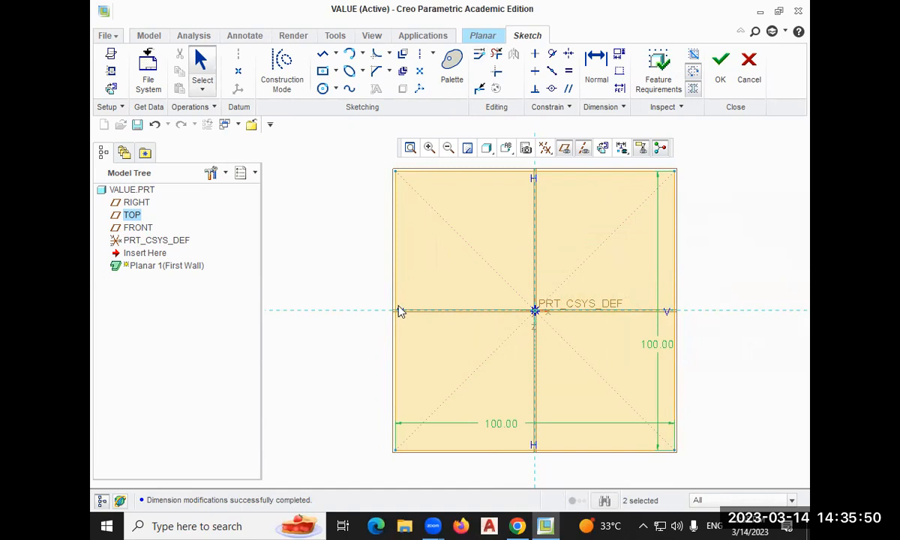
# Finish the square sketch and complete the planar wall with a thickness of 3 mm
pyautogui.click(723, 72)
pyautogui.moveTo(352, 302); pyautogui.dragTo(330, 235, button='middle')
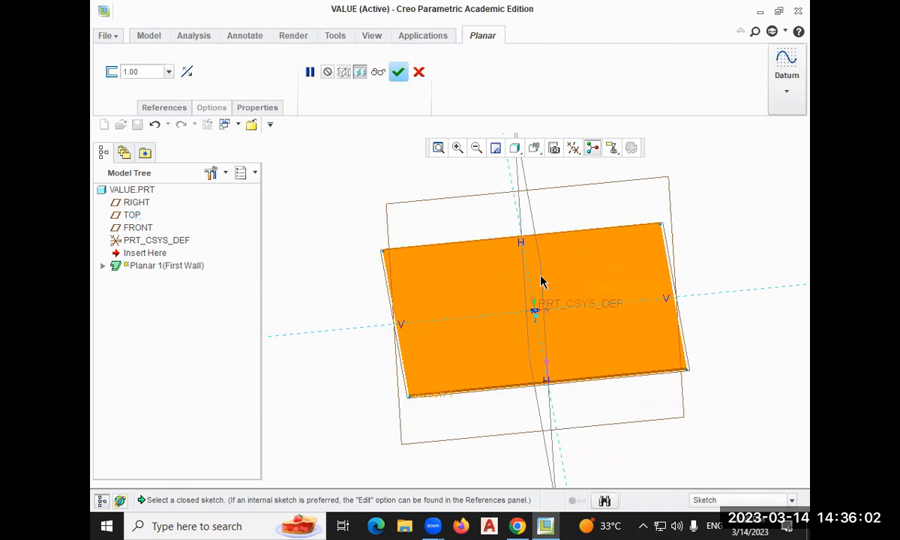
pyautogui.doubleClick(140, 73)
pyautogui.write('3')
pyautogui.click(399, 75)
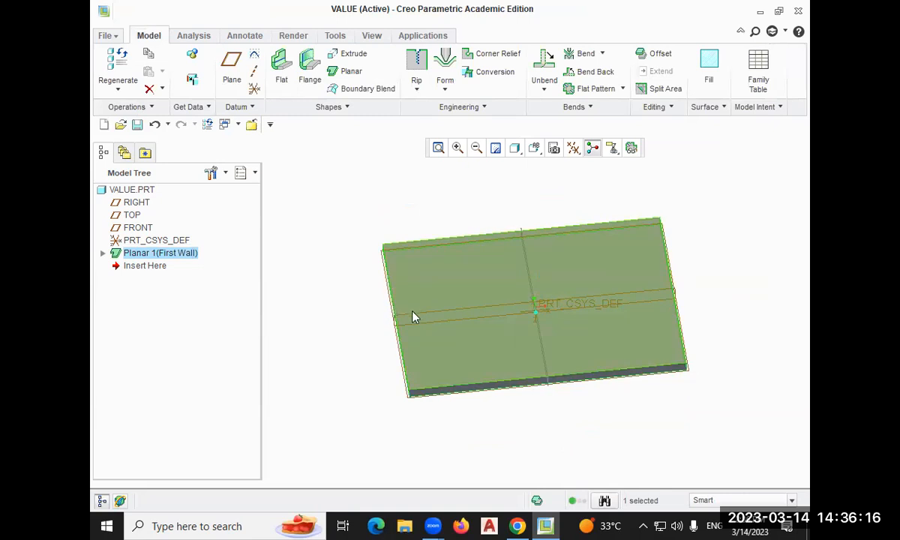
pyautogui.scroll(-3, 445, 302)
pyautogui.scroll(5, 446, 301)
pyautogui.scroll(-3, 428, 296)
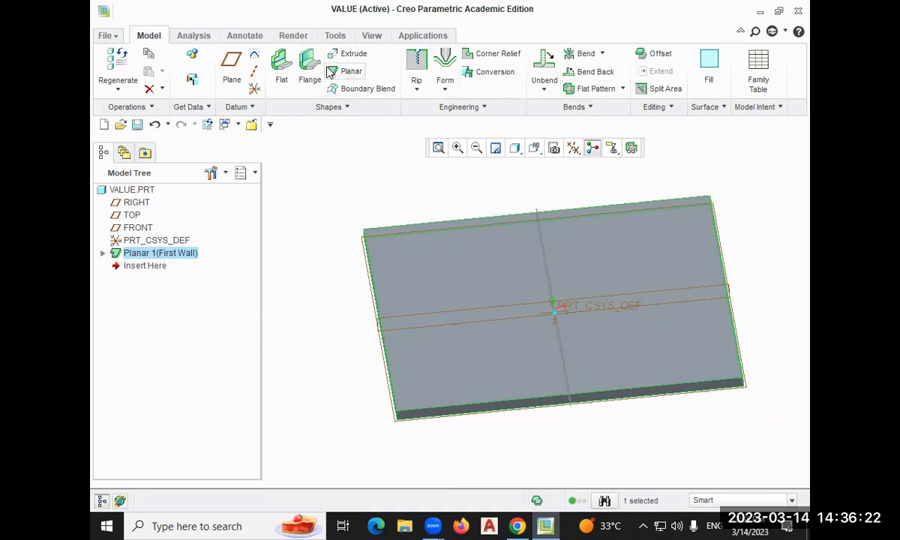
pyautogui.click(390, 188)
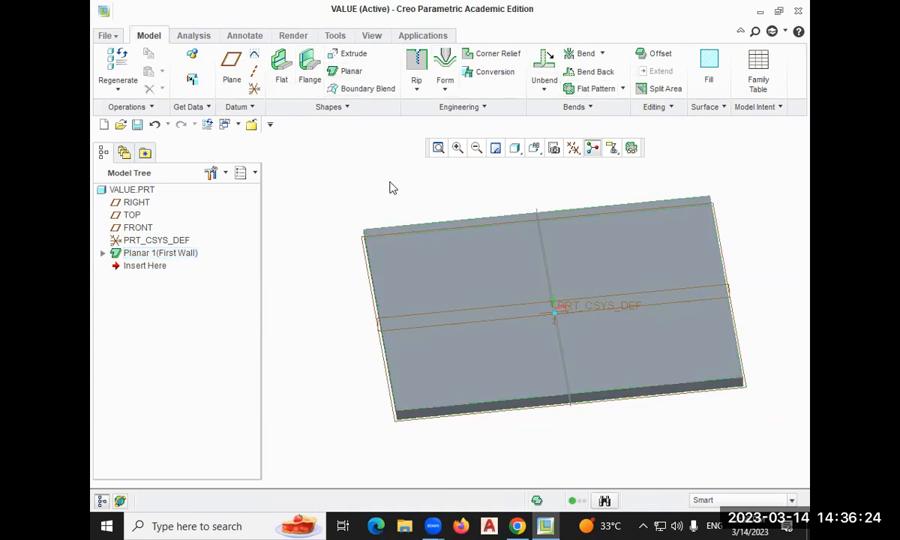
pyautogui.moveTo(335, 267)
pyautogui.mouseDown(button='middle')
pyautogui.moveTo(311, 209)
pyautogui.moveTo(328, 255)
pyautogui.mouseUp(button='middle')
pyautogui.click(353, 56)
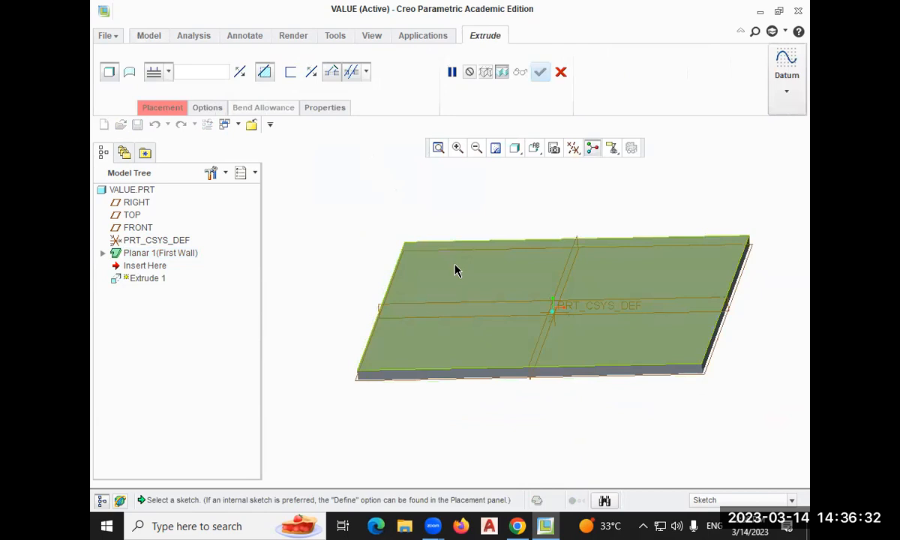
pyautogui.click(560, 71)
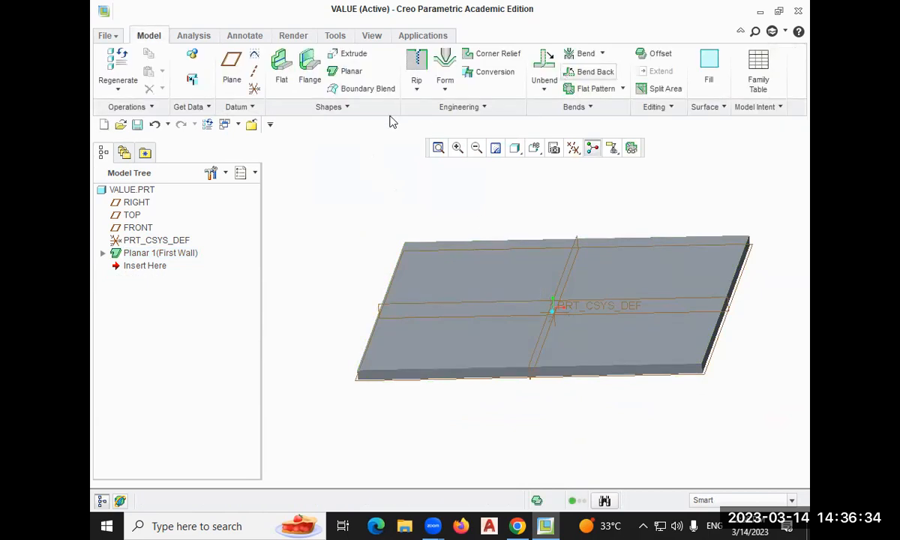
# Cut a round hole through the middle of the planar wall by extruding a circle sketched on its face, centred on the origin
pyautogui.click(333, 55)
pyautogui.click(494, 283)
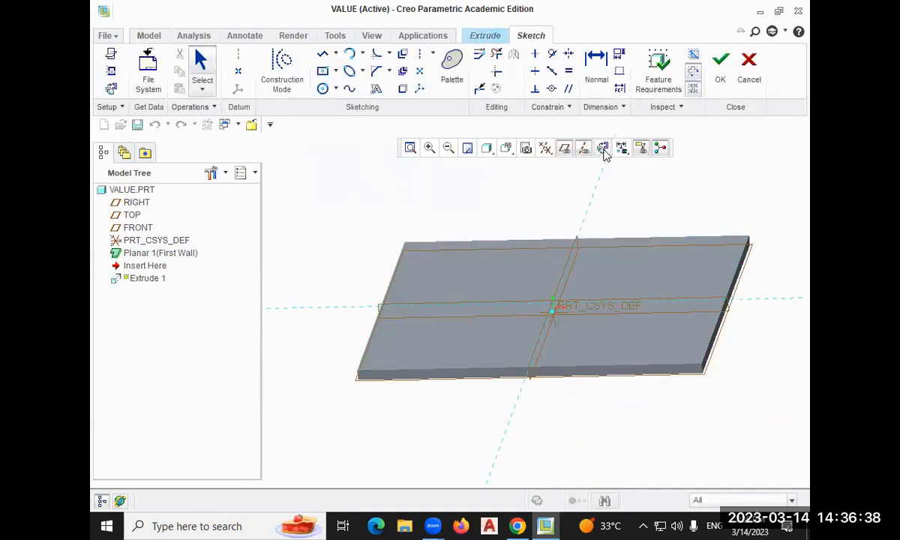
pyautogui.click(564, 147)
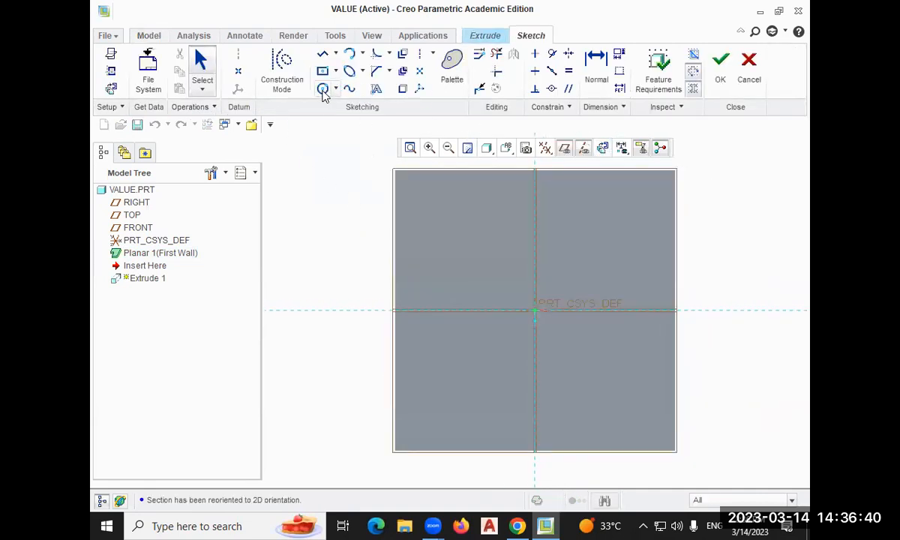
pyautogui.click(323, 88)
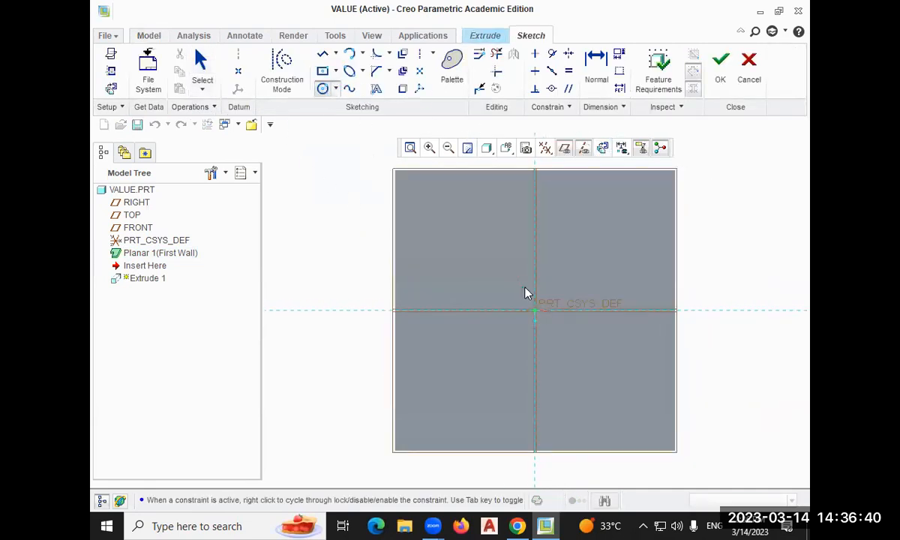
pyautogui.click(578, 350)
pyautogui.click(720, 60)
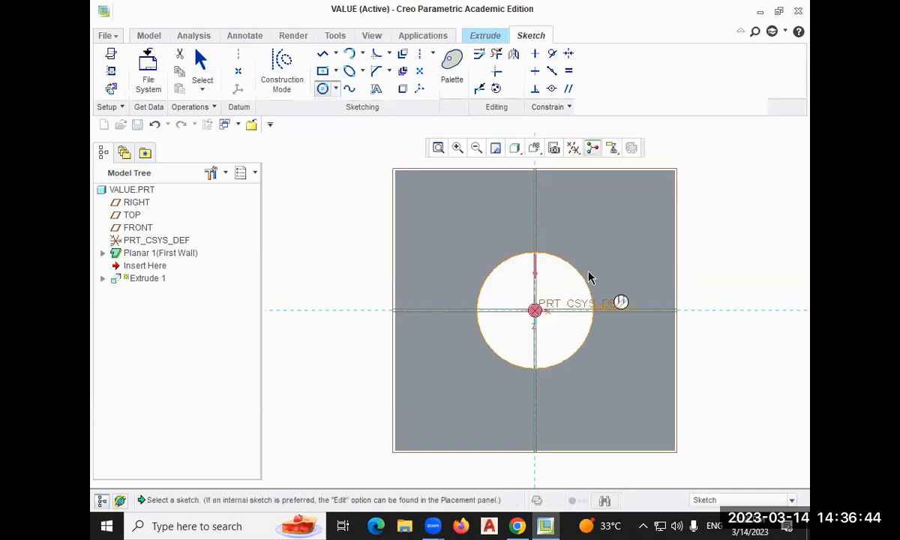
pyautogui.moveTo(353, 293)
pyautogui.mouseDown(button='middle')
pyautogui.moveTo(328, 233)
pyautogui.moveTo(295, 219)
pyautogui.moveTo(311, 243)
pyautogui.mouseUp(button='middle')
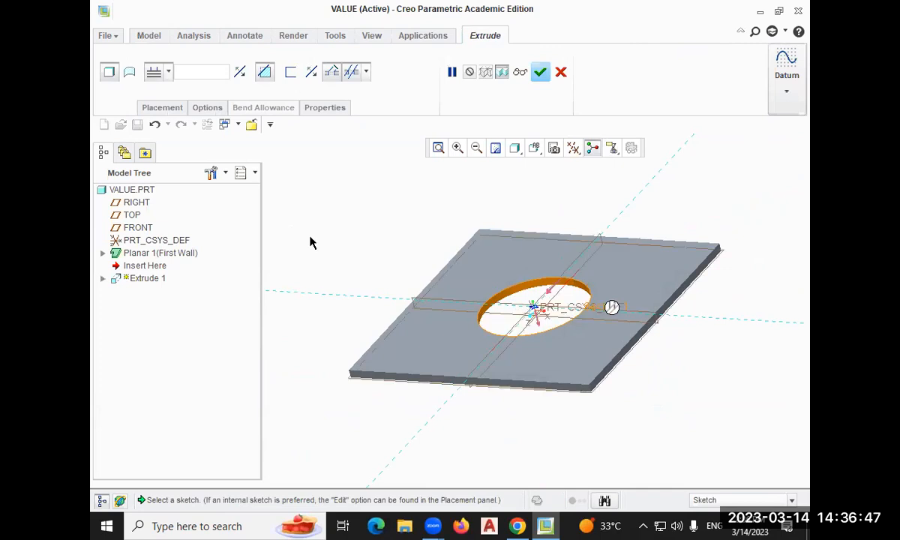
pyautogui.click(540, 72)
# Delete the planar first wall together with its dependent extruded cut
pyautogui.moveTo(656, 334); pyautogui.dragTo(717, 337, button='middle')
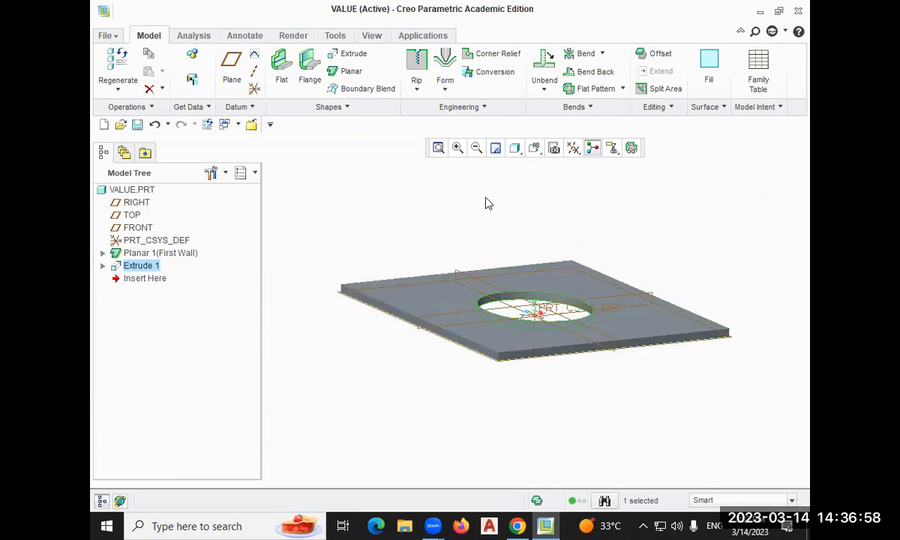
pyautogui.moveTo(518, 207); pyautogui.dragTo(483, 210, button='middle')
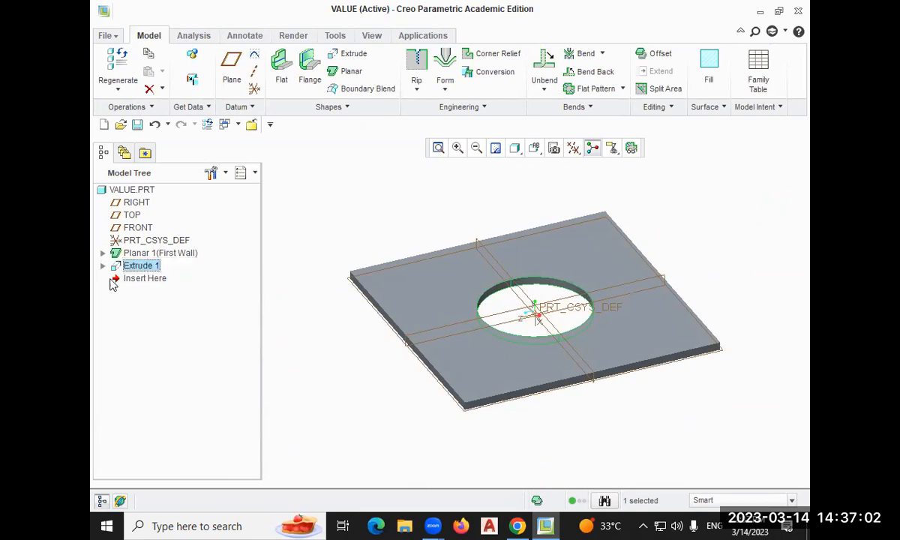
pyautogui.rightClick(116, 253)
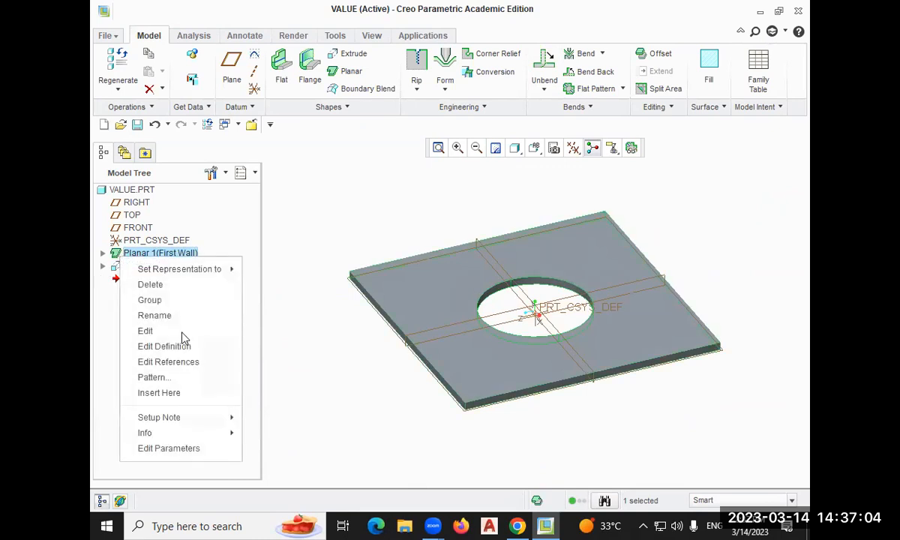
pyautogui.click(180, 287)
pyautogui.click(384, 281)
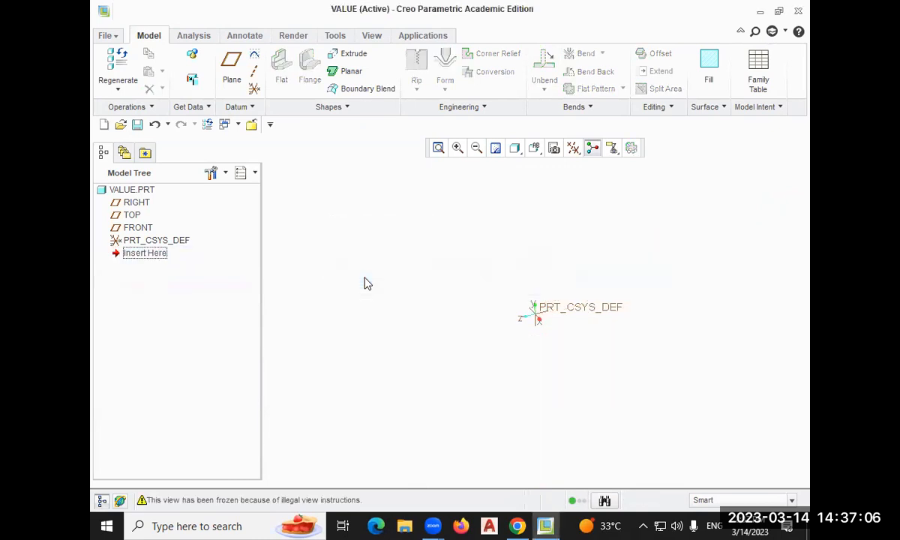
# Turn the datum plane display off and on again, and refit the planes in the view
pyautogui.click(573, 148)
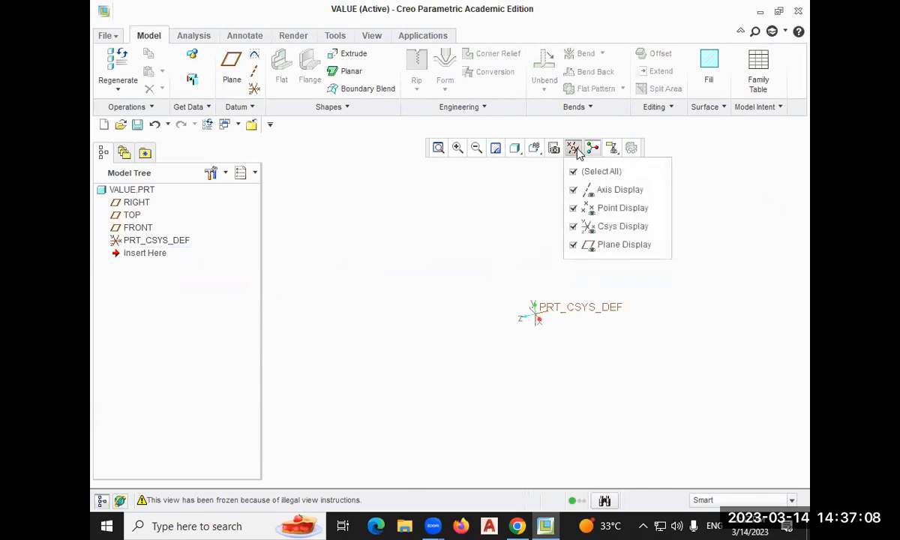
pyautogui.click(571, 246)
pyautogui.click(571, 245)
pyautogui.moveTo(404, 266); pyautogui.dragTo(472, 215, button='middle')
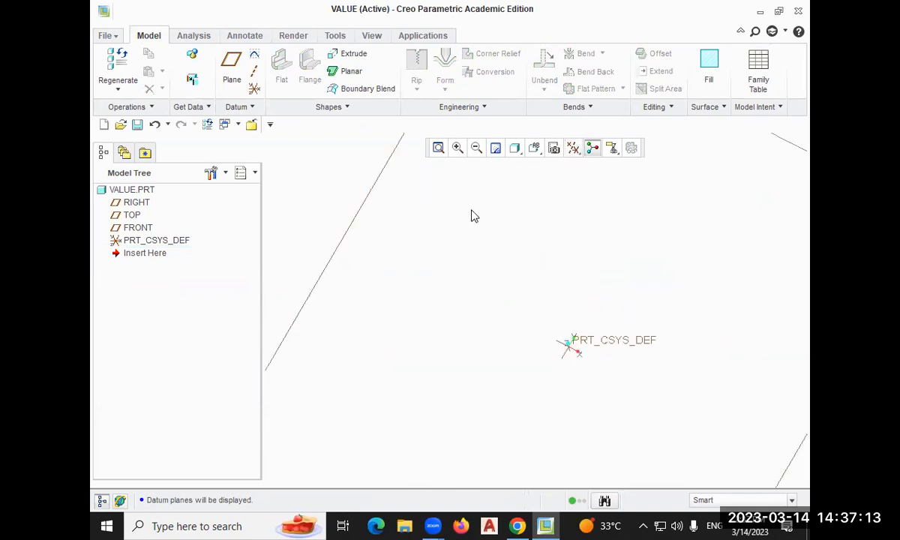
pyautogui.click(439, 148)
pyautogui.moveTo(376, 276); pyautogui.dragTo(346, 223, button='middle')
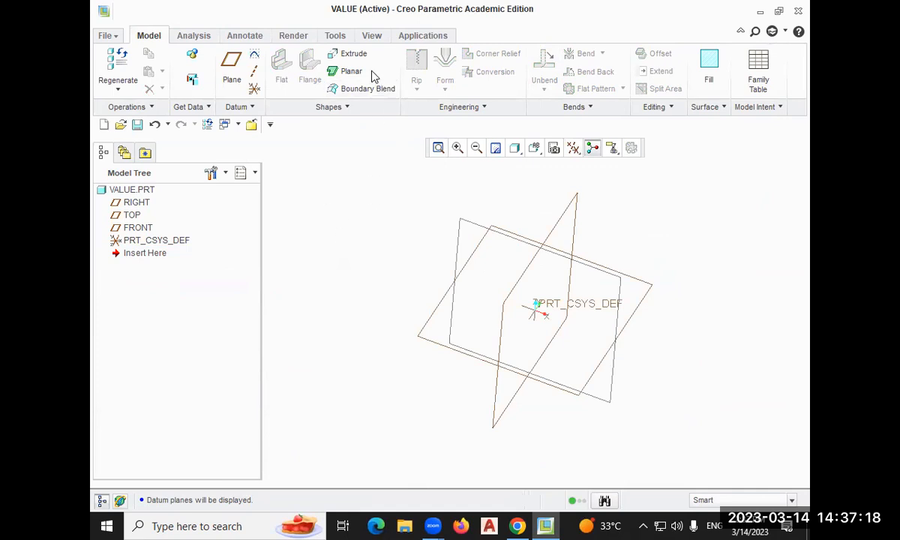
# Start an extruded first wall on the FRONT plane and sketch a stepped chain of four vertical and horizontal lines from the origin
pyautogui.click(351, 54)
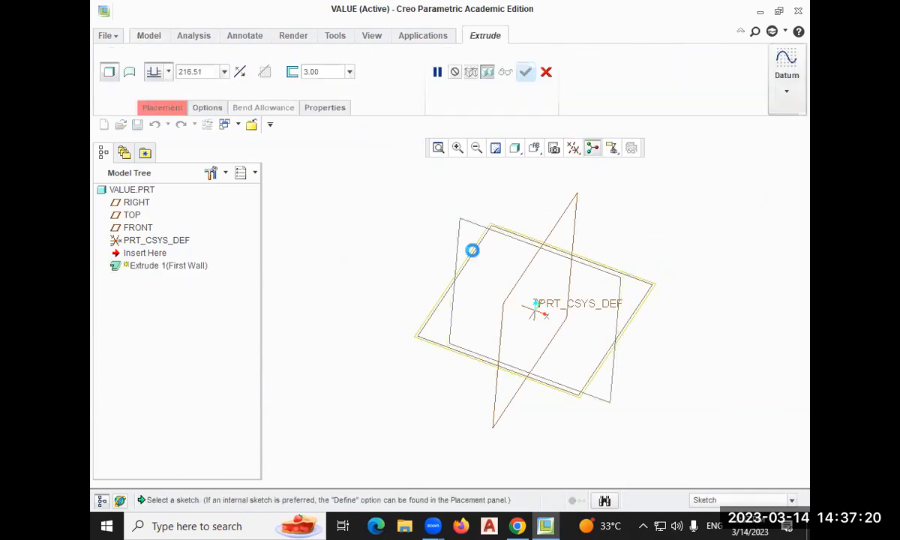
pyautogui.click(472, 249)
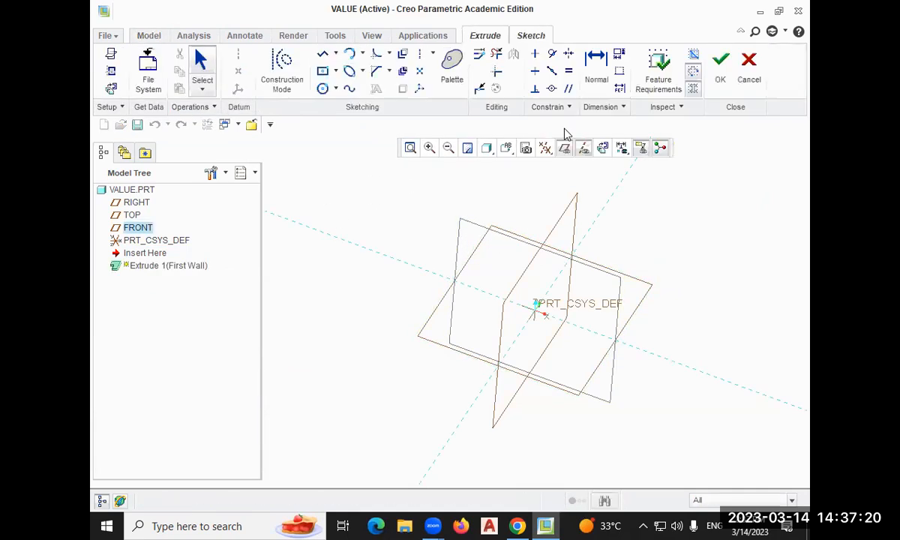
pyautogui.click(603, 149)
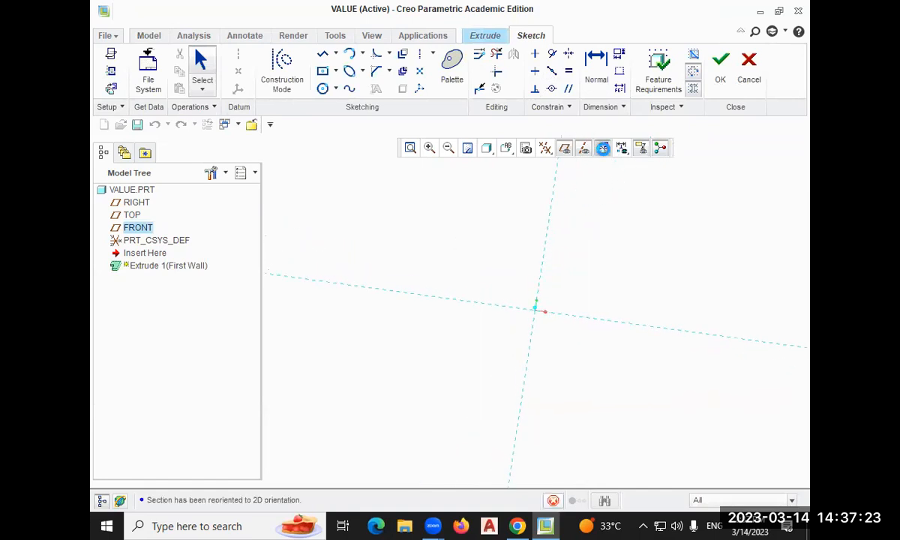
pyautogui.click(322, 58)
pyautogui.click(535, 310)
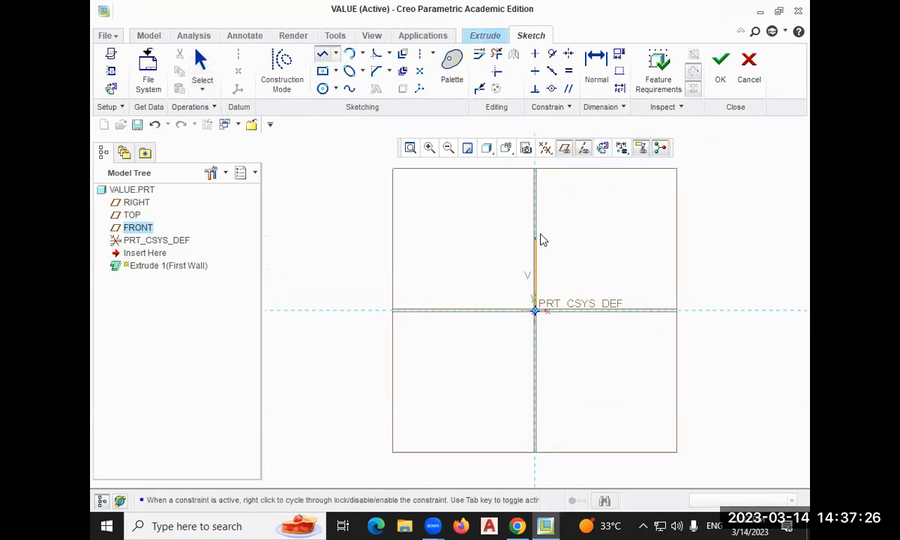
pyautogui.click(548, 229)
pyautogui.click(634, 193)
pyautogui.click(707, 193)
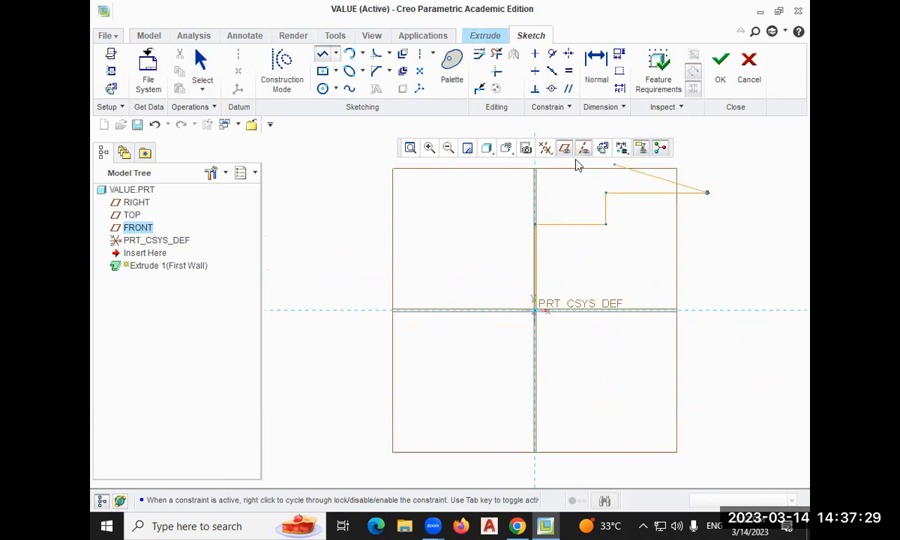
# Continue the open profile with an S-shaped spline curving down from the free end of the line chain
pyautogui.click(350, 89)
pyautogui.click(707, 193)
pyautogui.click(734, 225)
pyautogui.click(730, 242)
pyautogui.click(759, 263)
pyautogui.click(787, 293)
pyautogui.middleClick(770, 316)
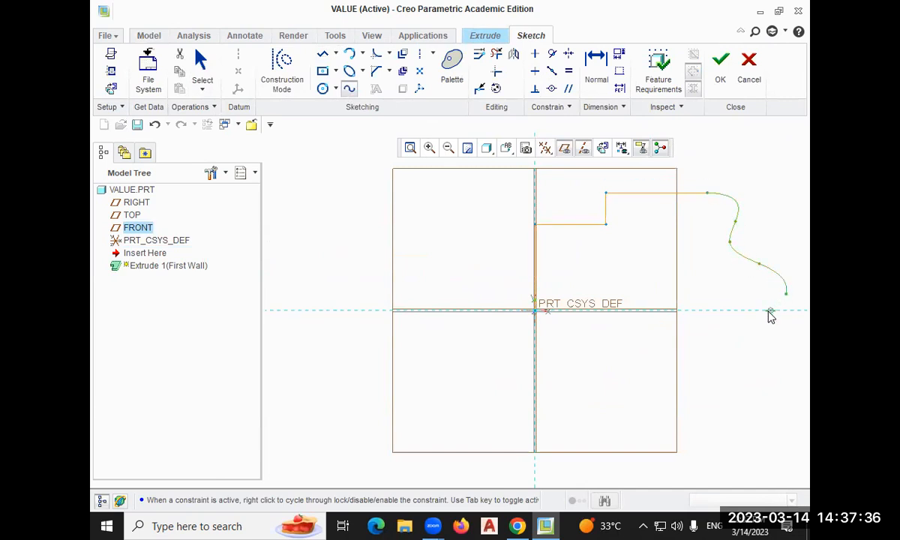
# Finish the profile sketch, inspect the extruded wall preview and its placement, and discard the Extrude feature
pyautogui.click(718, 75)
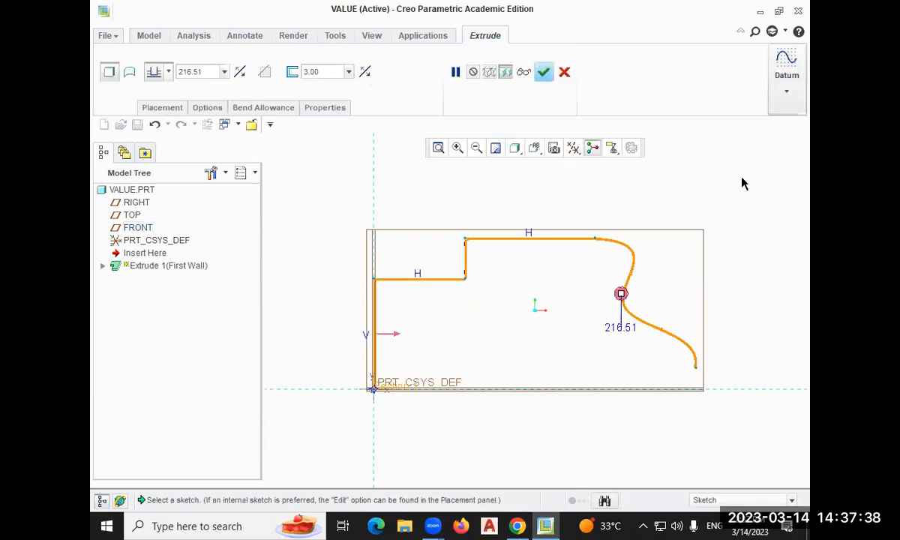
pyautogui.moveTo(719, 195)
pyautogui.mouseDown(button='middle')
pyautogui.moveTo(739, 189)
pyautogui.moveTo(722, 190)
pyautogui.moveTo(740, 172)
pyautogui.moveTo(698, 187)
pyautogui.moveTo(700, 200)
pyautogui.moveTo(715, 190)
pyautogui.moveTo(725, 196)
pyautogui.mouseUp(button='middle')
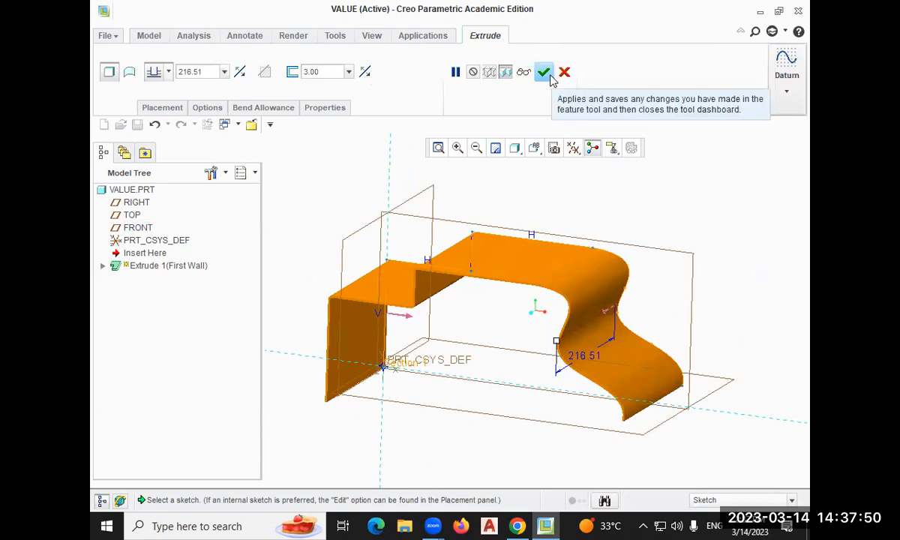
pyautogui.click(172, 109)
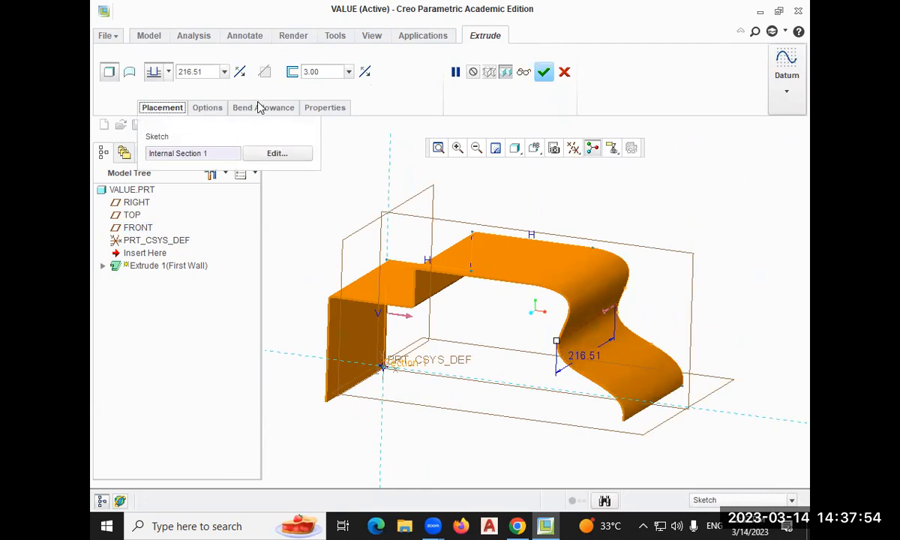
pyautogui.click(564, 71)
pyautogui.click(419, 279)
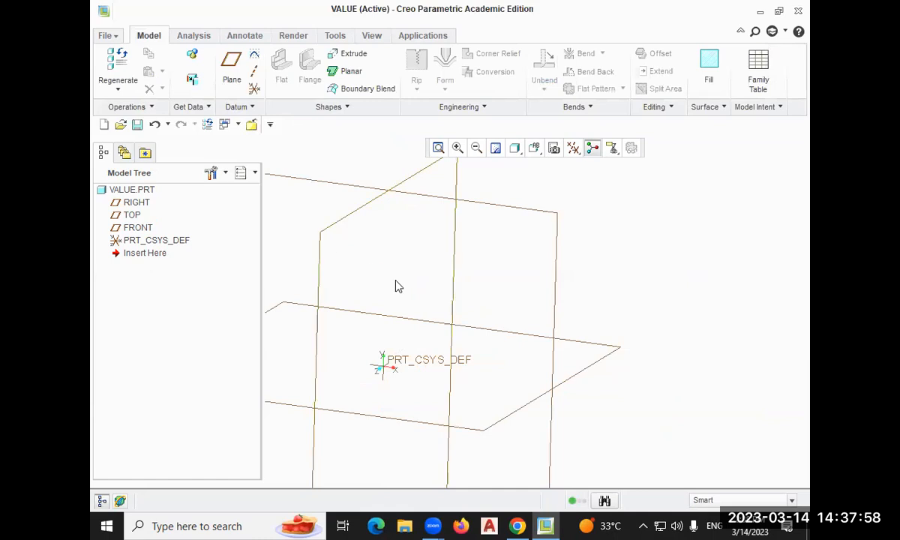
# Create a 3 mm thick planar first wall from a square about 285 mm wide, sketched on the TOP plane and centred on the origin
pyautogui.scroll(-4, 402, 311)
pyautogui.hotkey('ctrl', 'd')
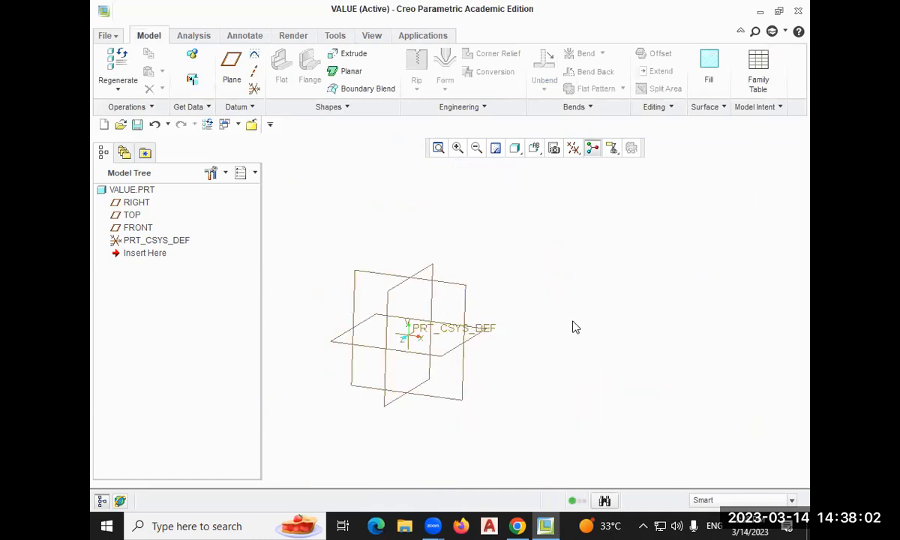
pyautogui.keyDown('shift'); pyautogui.moveTo(570, 317); pyautogui.dragTo(657, 289, button='middle'); pyautogui.keyUp('shift')
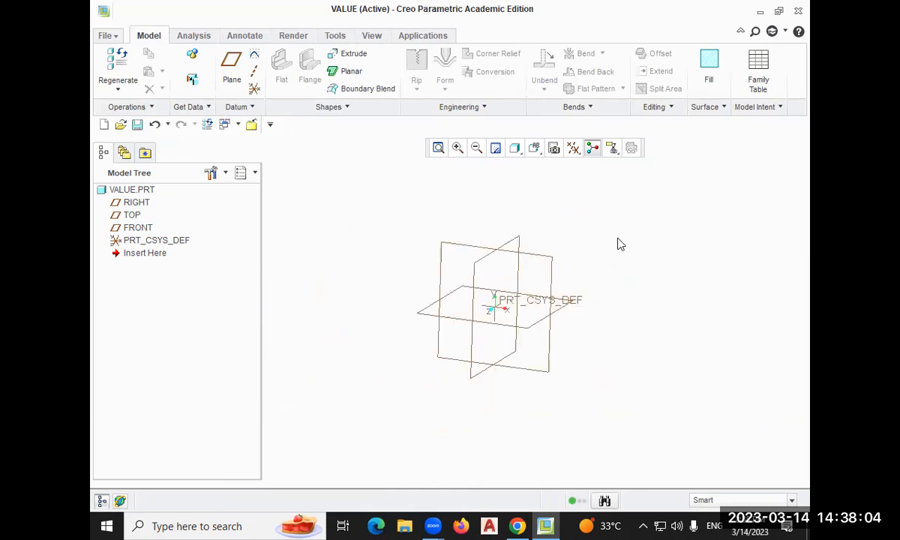
pyautogui.click(343, 70)
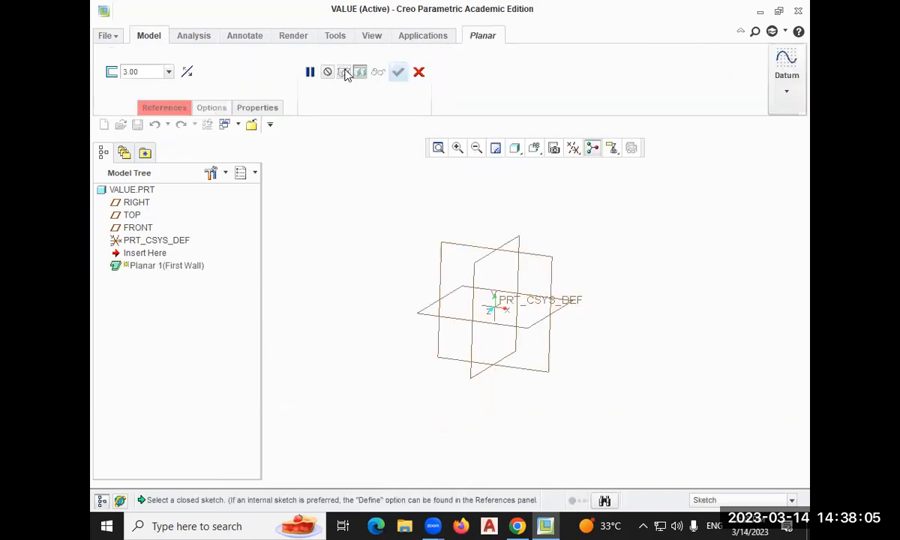
pyautogui.click(445, 302)
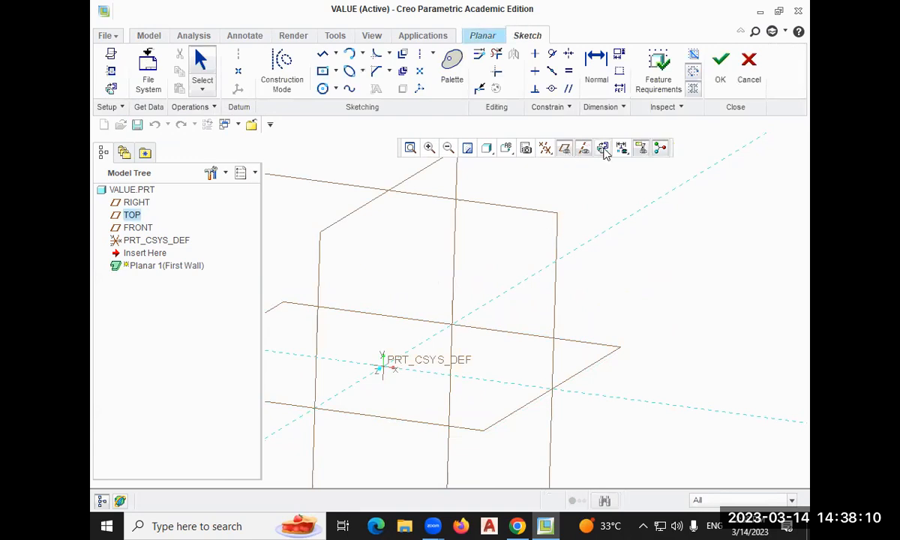
pyautogui.click(603, 148)
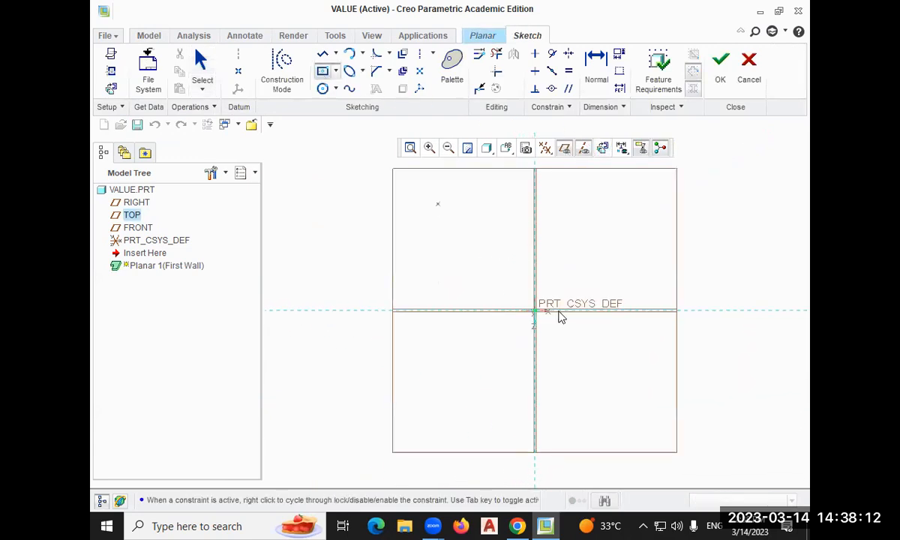
pyautogui.click(534, 310)
pyautogui.click(614, 389)
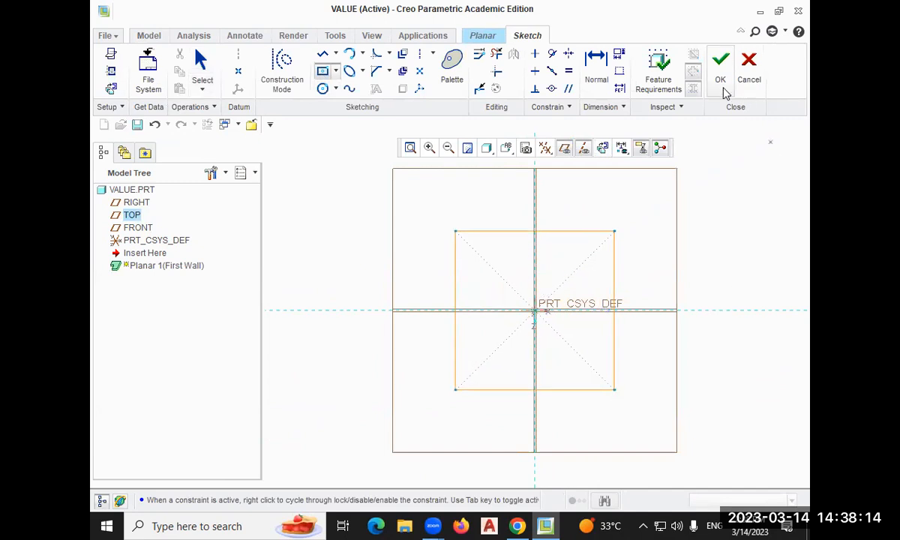
pyautogui.click(721, 78)
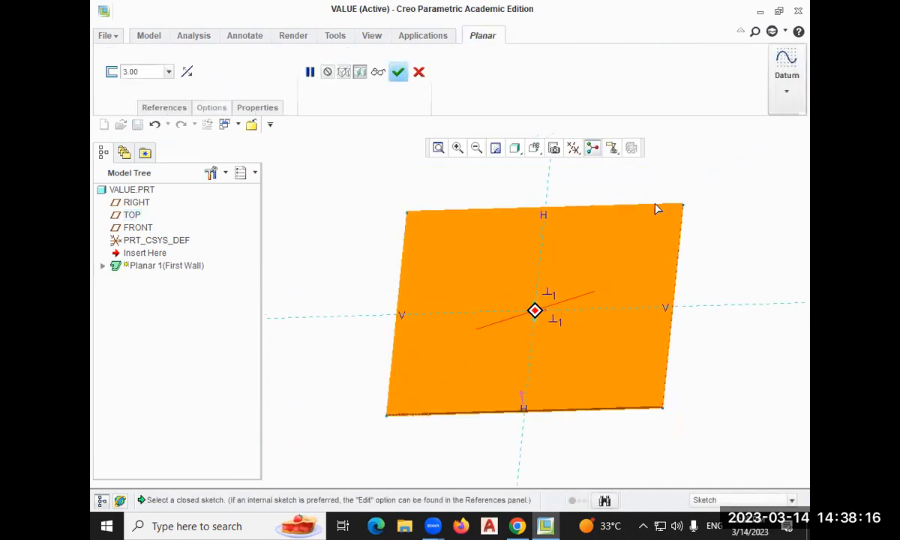
pyautogui.click(398, 72)
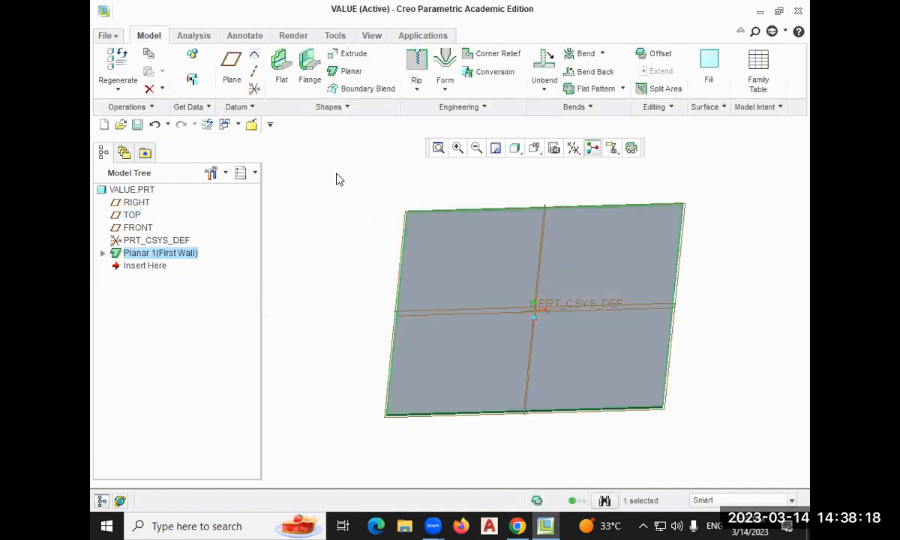
# Redefine the planar wall to view its internal section in 2D, and leave without keeping any changes
pyautogui.rightClick(179, 263)
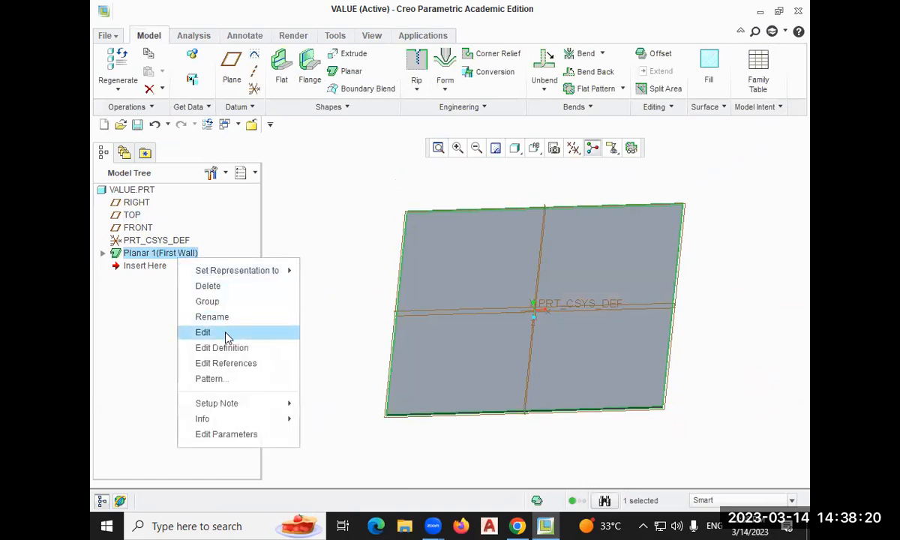
pyautogui.click(232, 349)
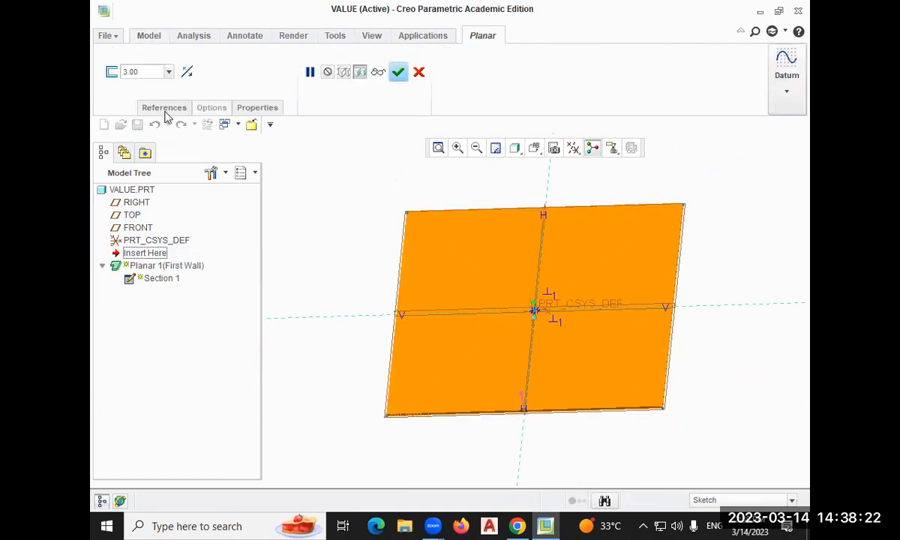
pyautogui.click(164, 108)
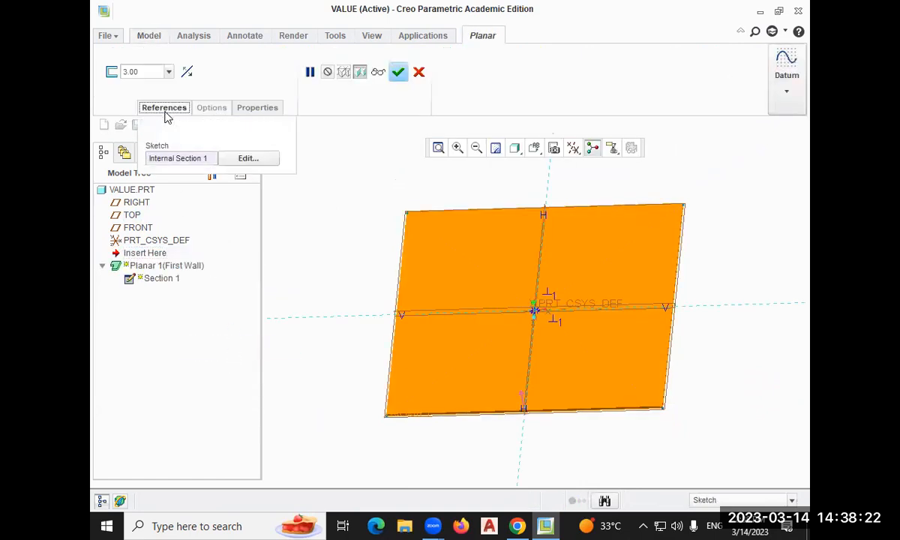
pyautogui.click(244, 162)
pyautogui.click(603, 147)
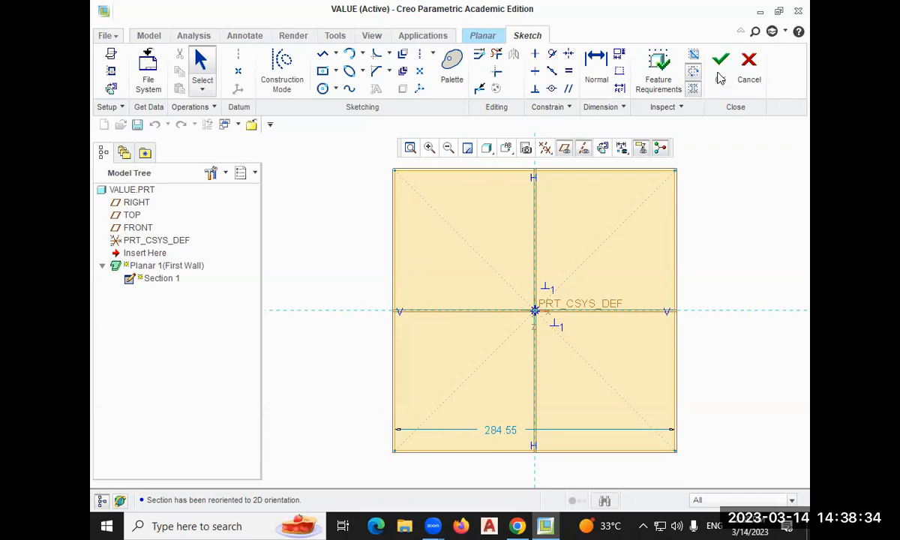
pyautogui.click(719, 66)
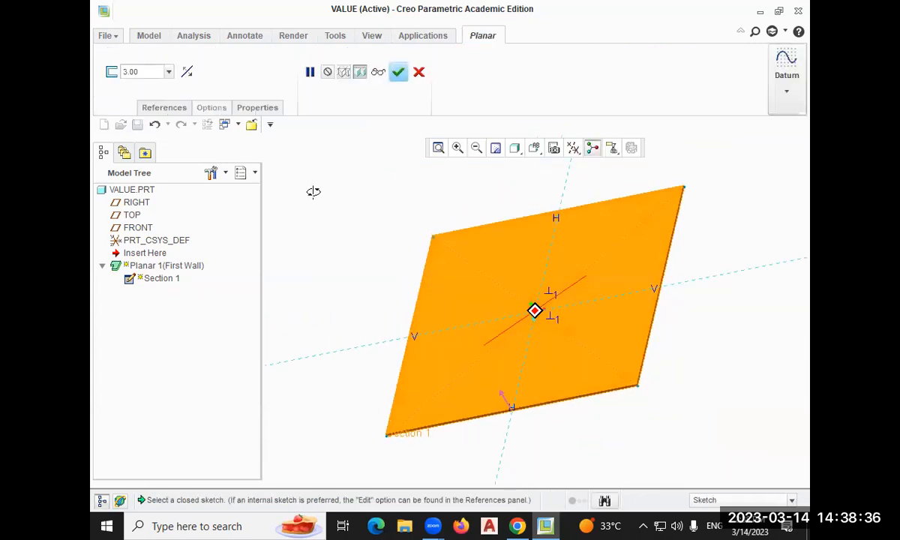
pyautogui.click(418, 72)
pyautogui.click(419, 278)
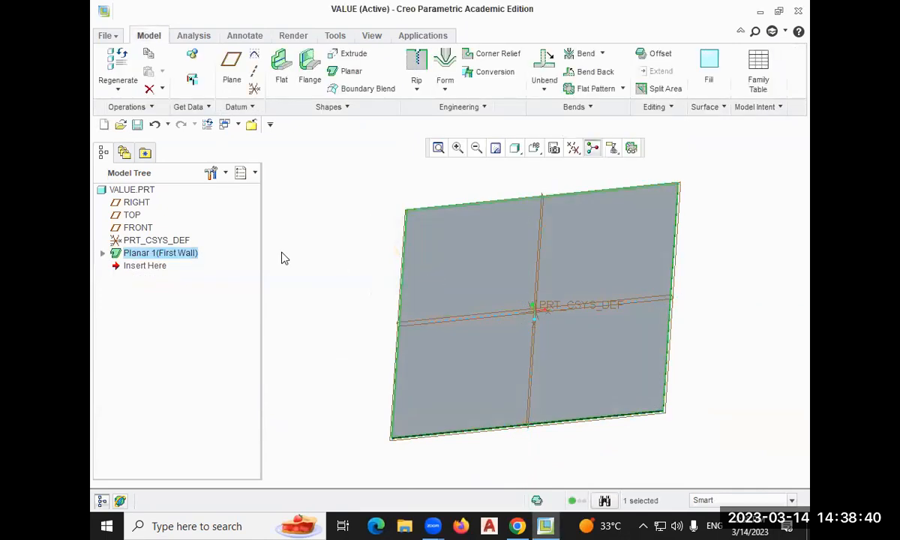
# Delete the planar first wall and refit the datum planes in the view
pyautogui.click(172, 254)
pyautogui.click(126, 308)
pyautogui.rightClick(129, 255)
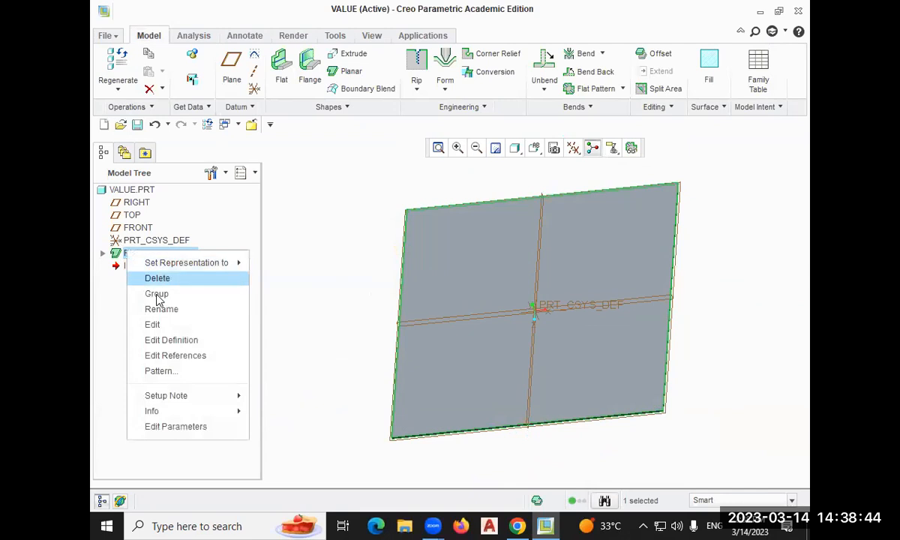
pyautogui.click(173, 279)
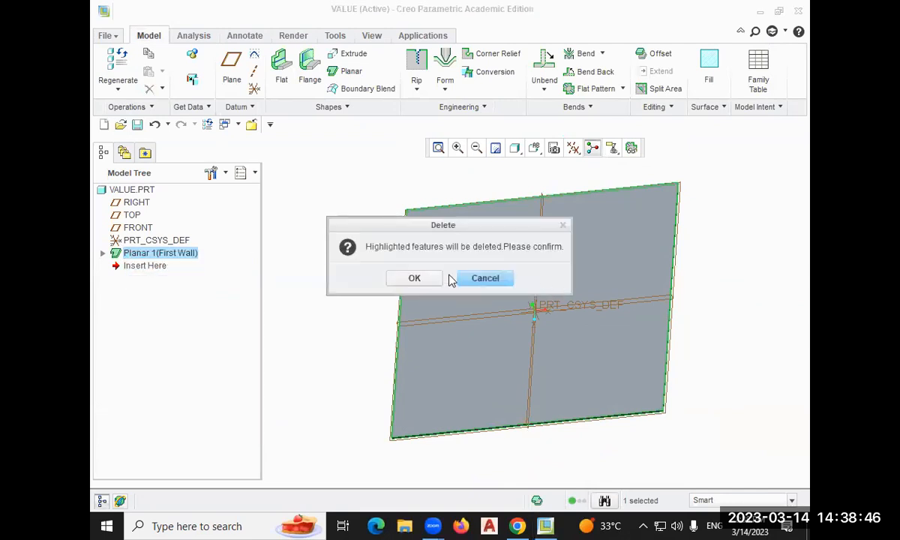
pyautogui.click(422, 281)
pyautogui.click(437, 147)
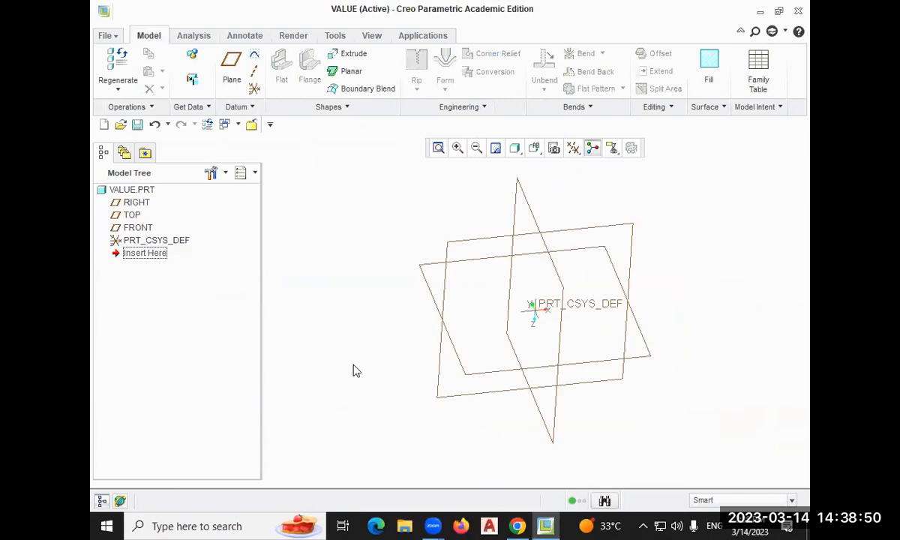
# Start an extruded first wall on the TOP plane and sketch four connected lines from the origin, alternately vertical and horizontal, with equal horizontals
pyautogui.click(352, 57)
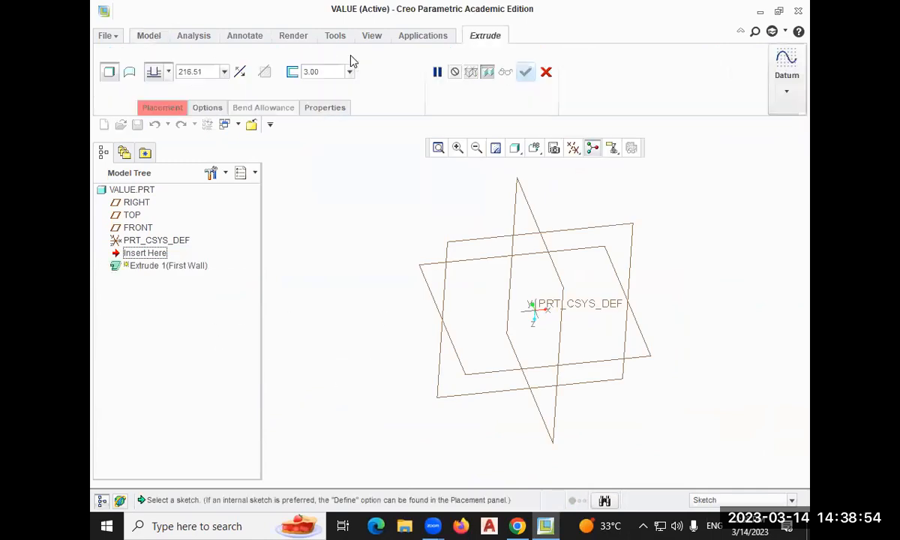
pyautogui.click(447, 255)
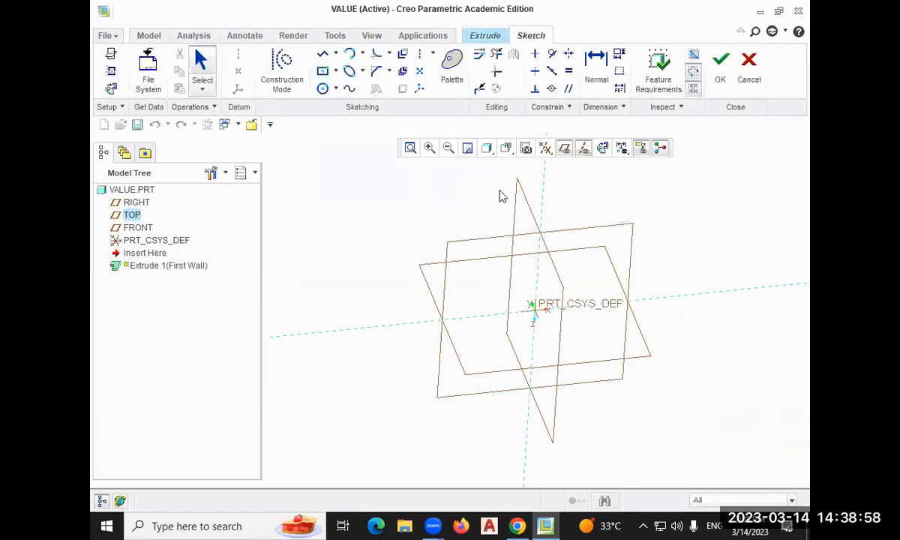
pyautogui.click(603, 148)
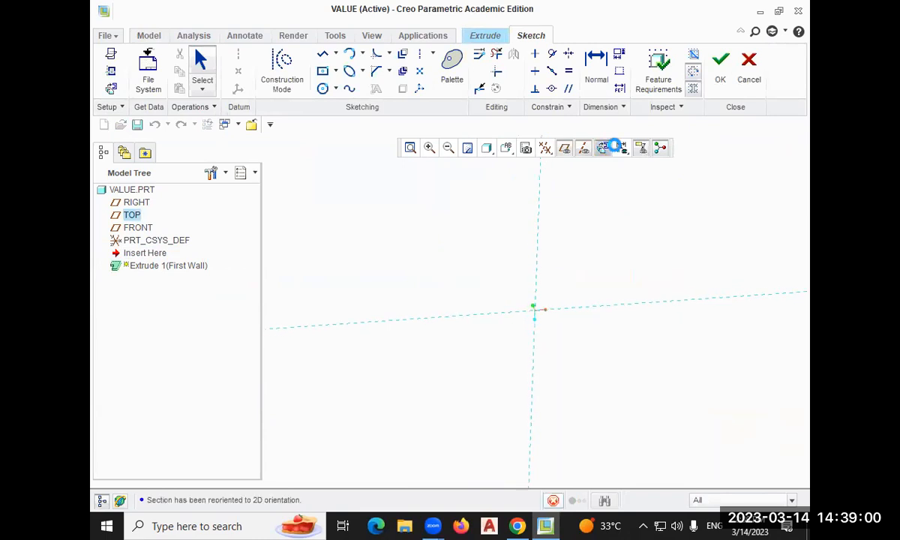
pyautogui.click(323, 55)
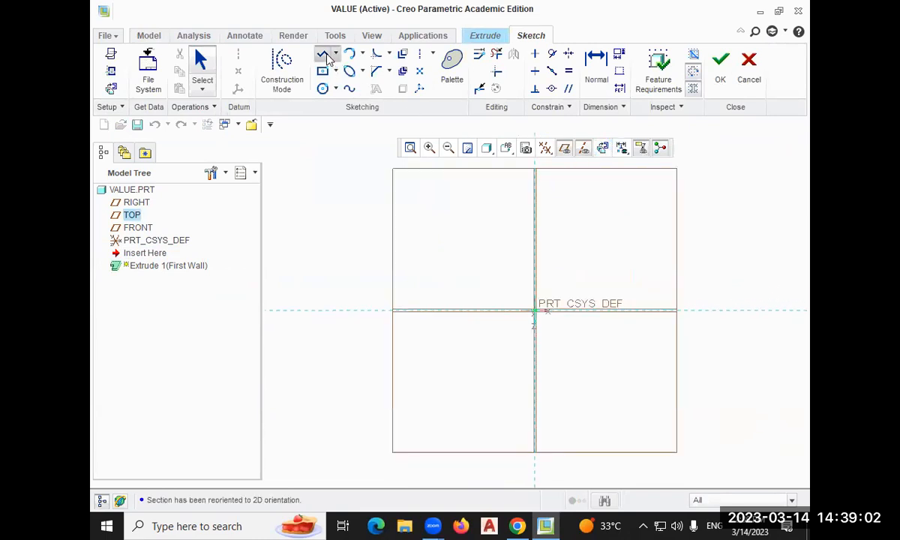
pyautogui.click(534, 311)
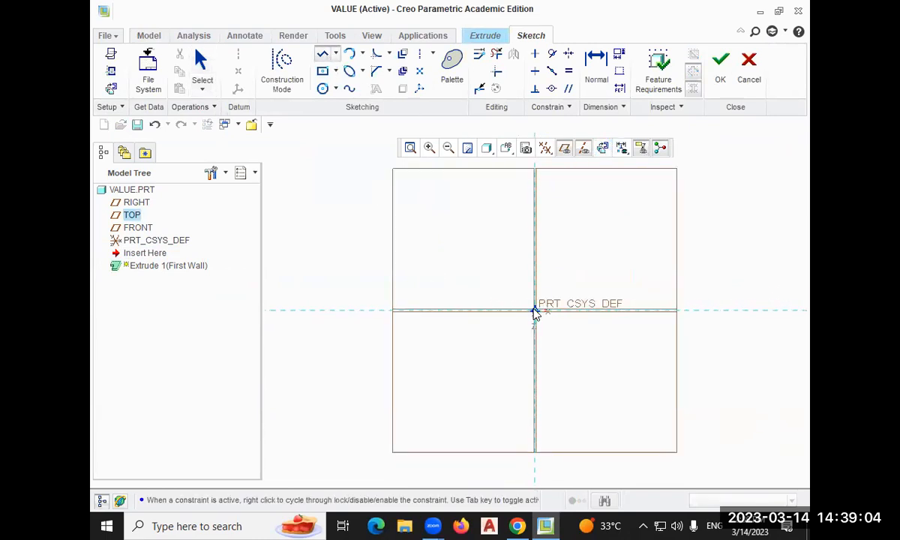
pyautogui.click(537, 211)
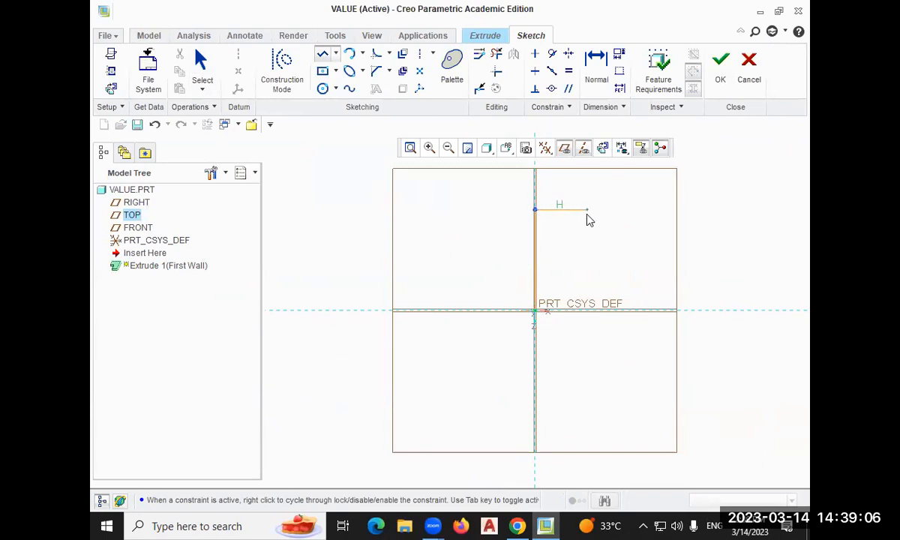
pyautogui.click(588, 210)
pyautogui.click(587, 185)
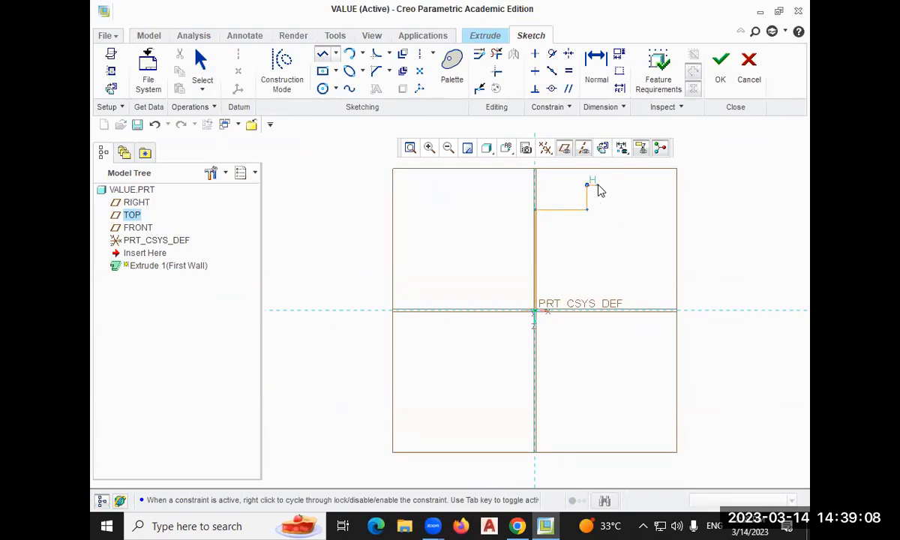
pyautogui.click(639, 185)
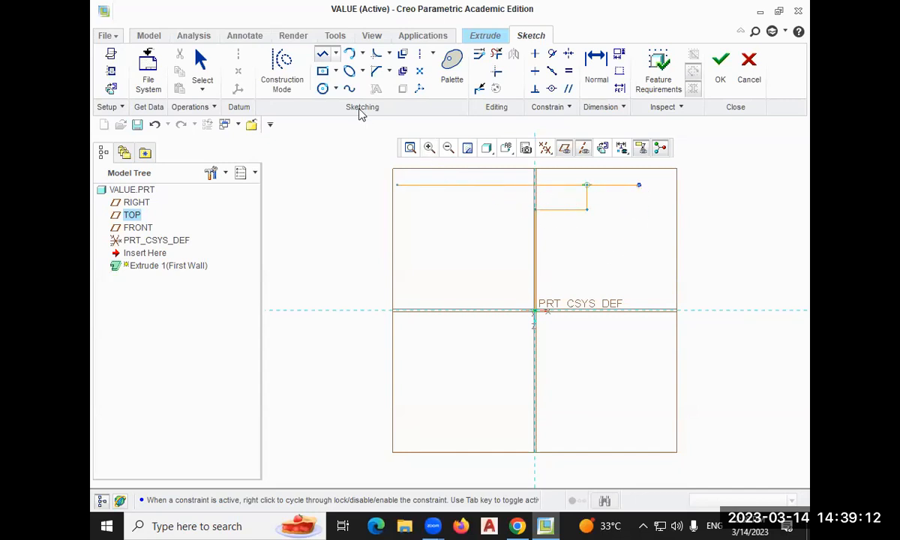
# Continue the open profile with a wavy five-point spline starting at the free end of the last horizontal line
pyautogui.click(351, 88)
pyautogui.click(639, 185)
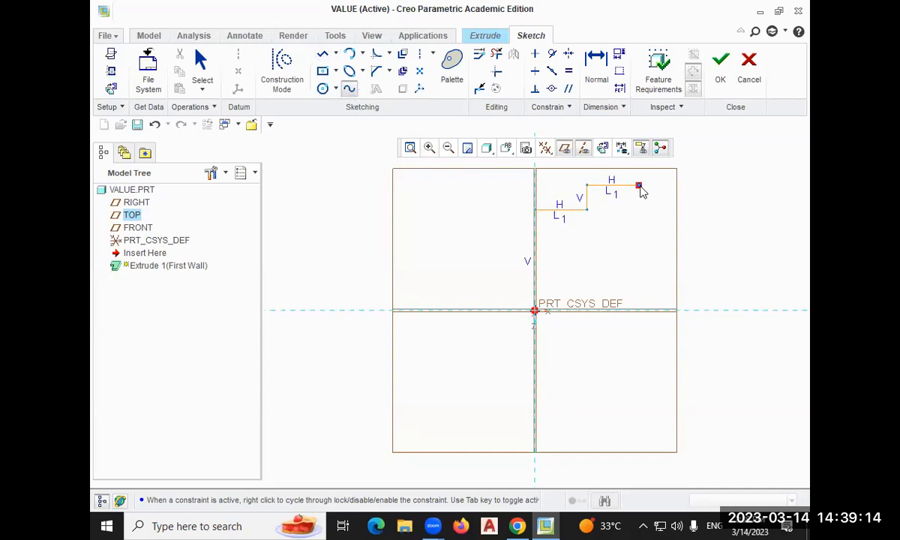
pyautogui.click(656, 217)
pyautogui.click(707, 230)
pyautogui.click(746, 187)
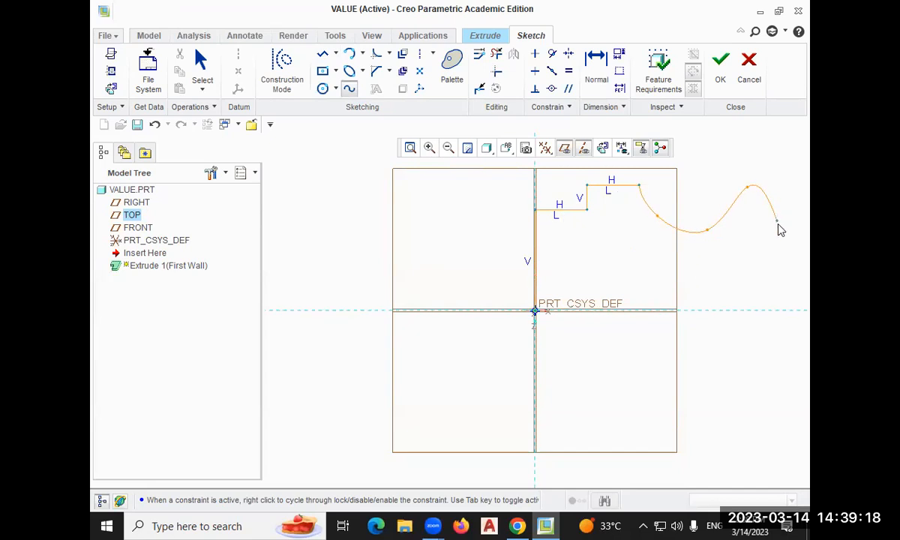
pyautogui.click(793, 258)
pyautogui.middleClick(759, 292)
pyautogui.middleClick(678, 351)
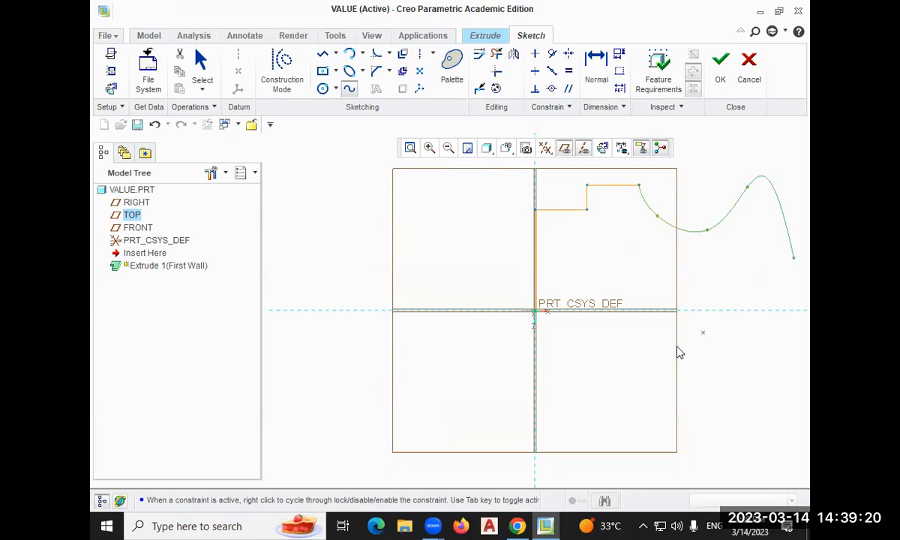
# Finish the open sketch and create the extruded wall with a depth of 216.51 mm and a thickness of 3 mm
pyautogui.click(721, 68)
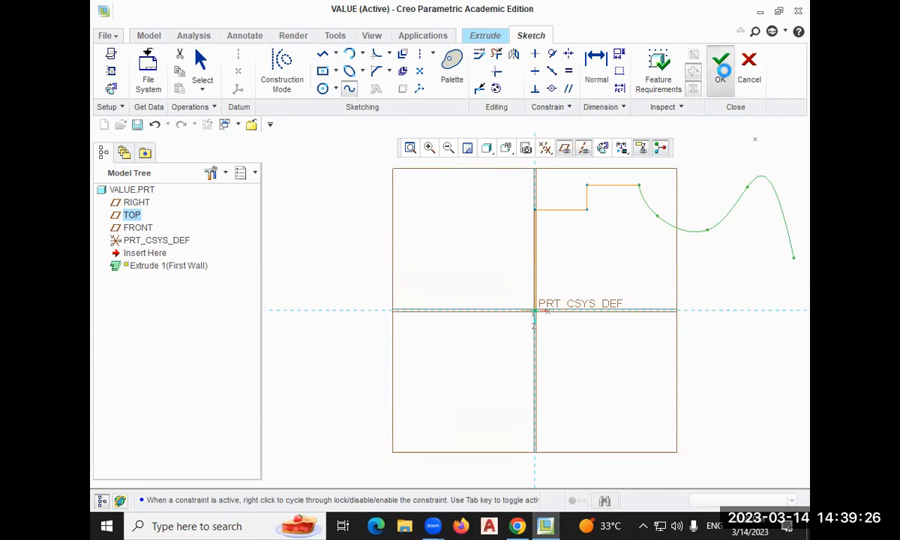
pyautogui.moveTo(755, 177)
pyautogui.mouseDown(button='middle')
pyautogui.moveTo(699, 184)
pyautogui.moveTo(732, 187)
pyautogui.mouseUp(button='middle')
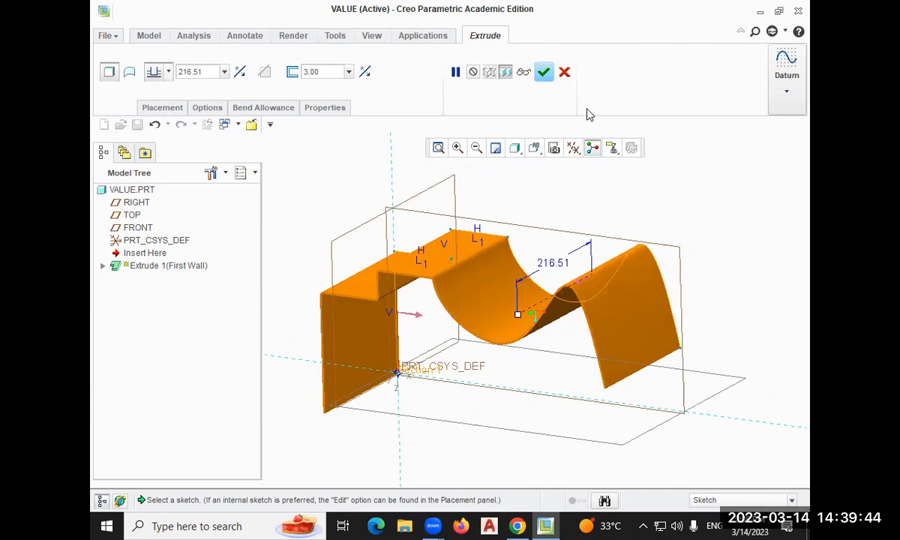
pyautogui.moveTo(622, 204); pyautogui.dragTo(629, 206, button='middle')
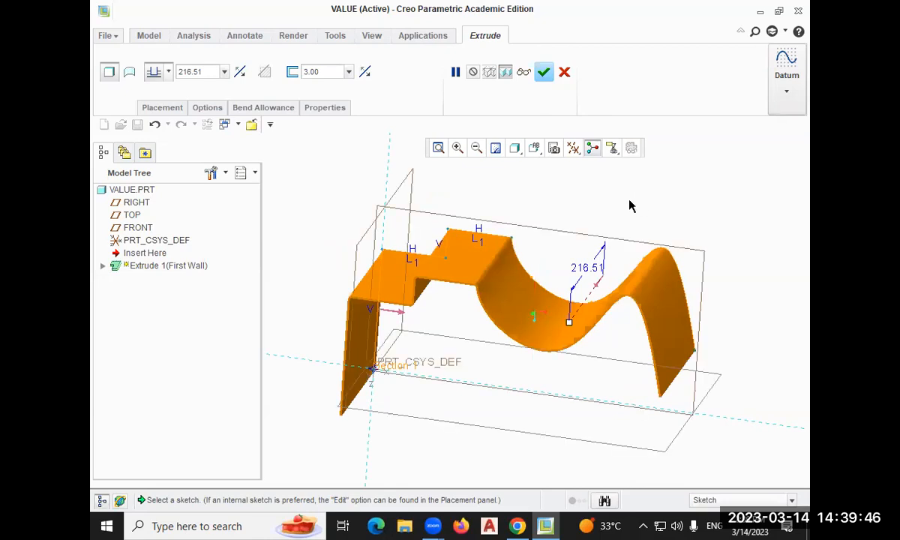
pyautogui.click(543, 72)
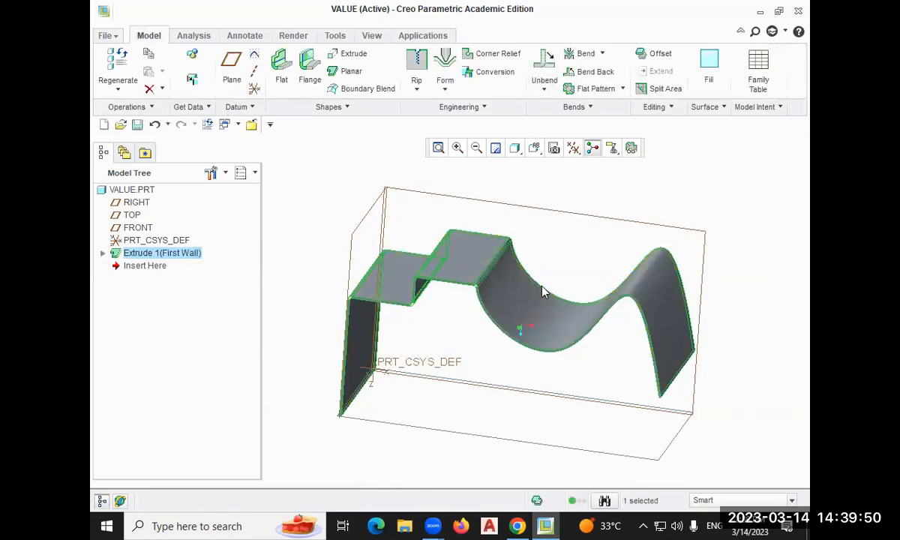
# Examine the extruded wall's thickness, bends and curved section from several sides and at different magnifications
pyautogui.moveTo(719, 225)
pyautogui.mouseDown(button='middle')
pyautogui.moveTo(705, 177)
pyautogui.moveTo(688, 167)
pyautogui.moveTo(720, 180)
pyautogui.moveTo(688, 129)
pyautogui.moveTo(729, 103)
pyautogui.moveTo(697, 147)
pyautogui.moveTo(661, 165)
pyautogui.moveTo(623, 155)
pyautogui.mouseUp(button='middle')
pyautogui.scroll(3, 330, 274)
pyautogui.scroll(-5, 329, 276)
pyautogui.scroll(4, 334, 275)
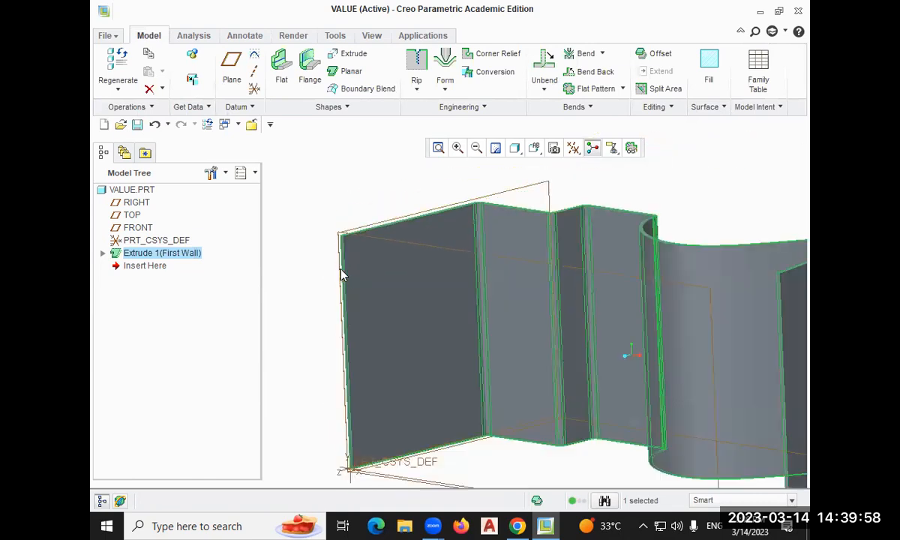
pyautogui.moveTo(365, 283)
pyautogui.mouseDown(button='middle')
pyautogui.moveTo(406, 255)
pyautogui.moveTo(388, 235)
pyautogui.moveTo(397, 255)
pyautogui.mouseUp(button='middle')
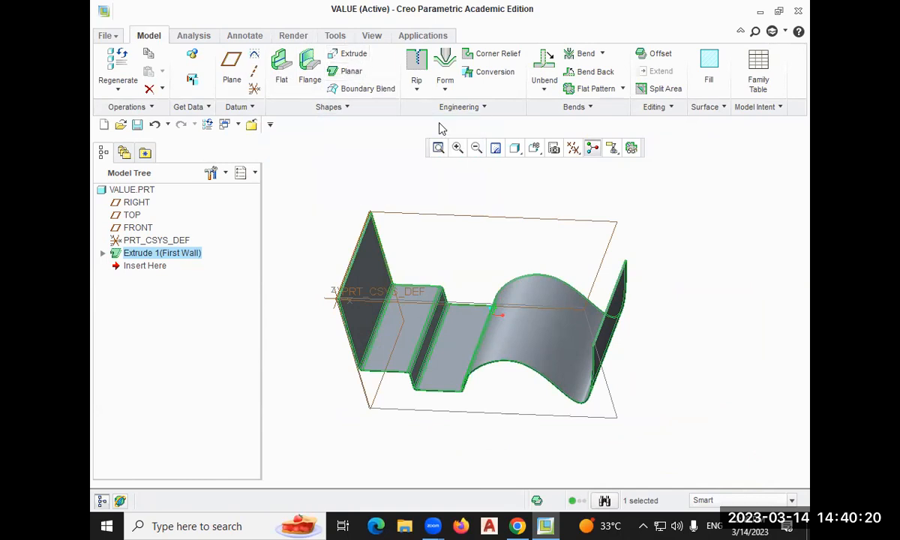
pyautogui.scroll(-1, 357, 196)
pyautogui.scroll(3, 354, 219)
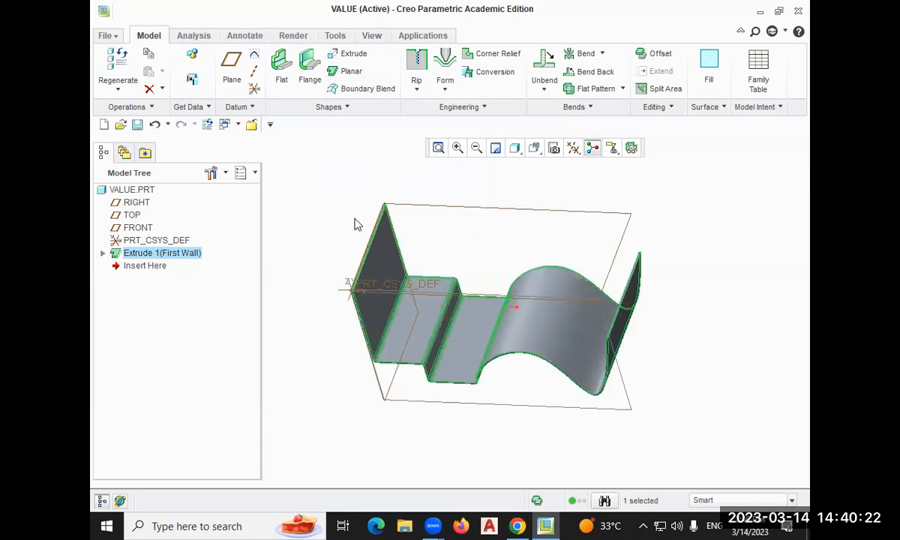
pyautogui.click(346, 228)
pyautogui.scroll(-1, 344, 211)
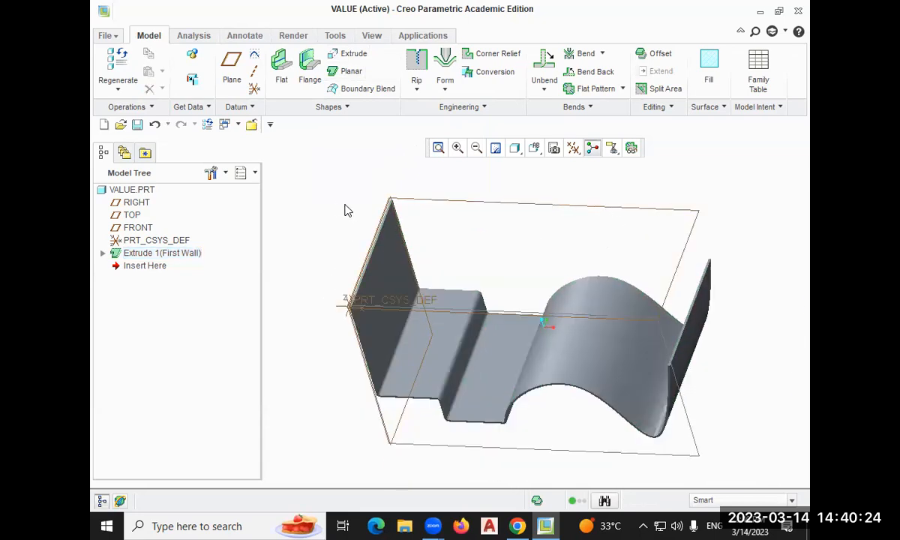
pyautogui.click(438, 148)
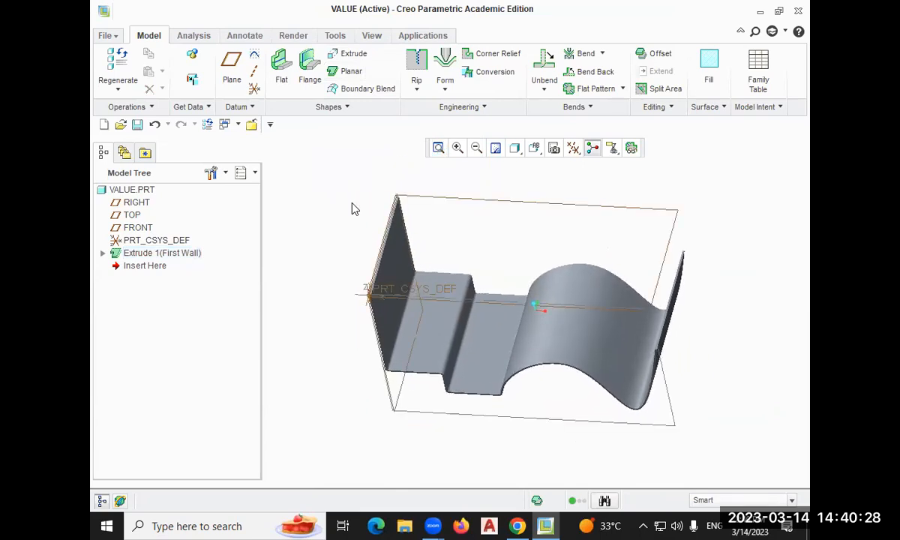
pyautogui.scroll(3, 353, 208)
pyautogui.scroll(-3, 354, 207)
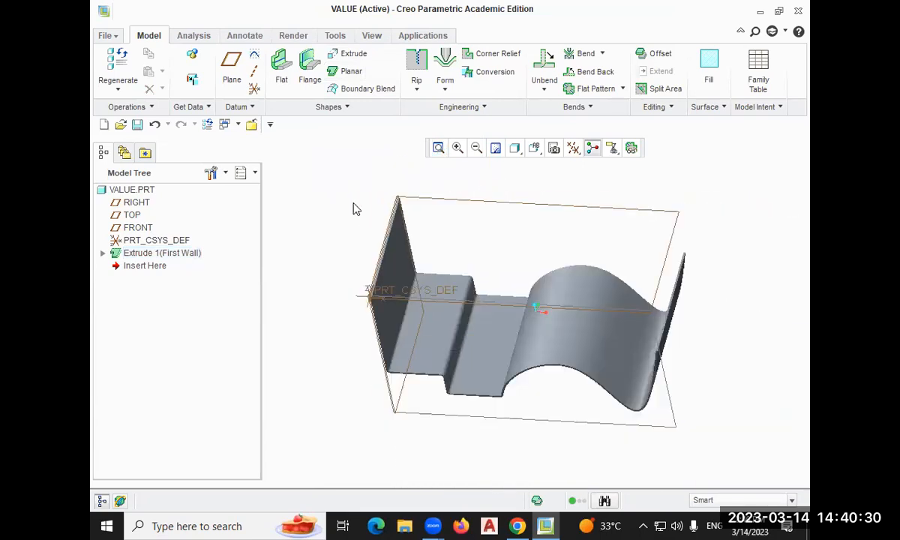
# Preview a 90° rectangular flat wall on the outer edge of the first upright section's free end, and discard it
pyautogui.click(281, 66)
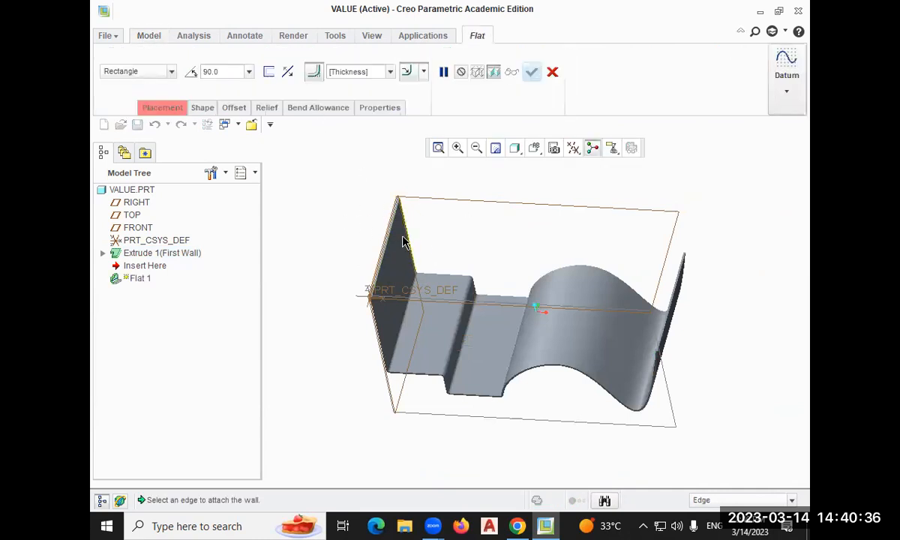
pyautogui.scroll(-3, 382, 247)
pyautogui.scroll(5, 384, 249)
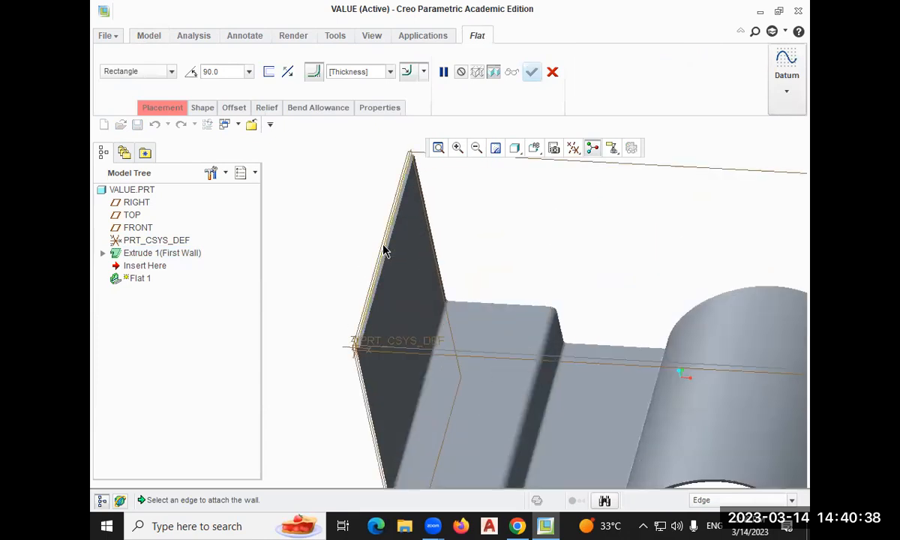
pyautogui.scroll(2, 369, 249)
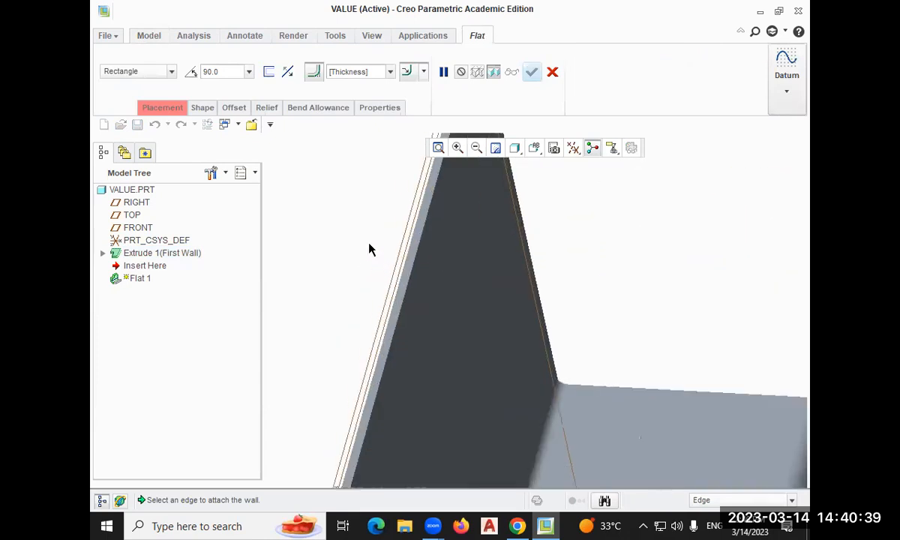
pyautogui.click(404, 267)
pyautogui.moveTo(754, 320); pyautogui.dragTo(525, 183, button='middle')
pyautogui.click(438, 150)
pyautogui.moveTo(465, 180)
pyautogui.mouseDown(button='middle')
pyautogui.moveTo(556, 225)
pyautogui.moveTo(593, 225)
pyautogui.mouseUp(button='middle')
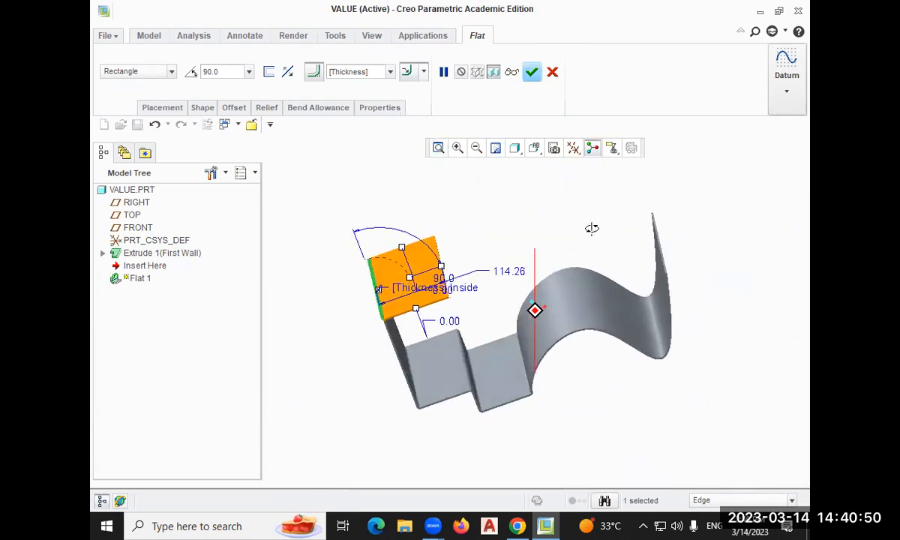
pyautogui.click(552, 73)
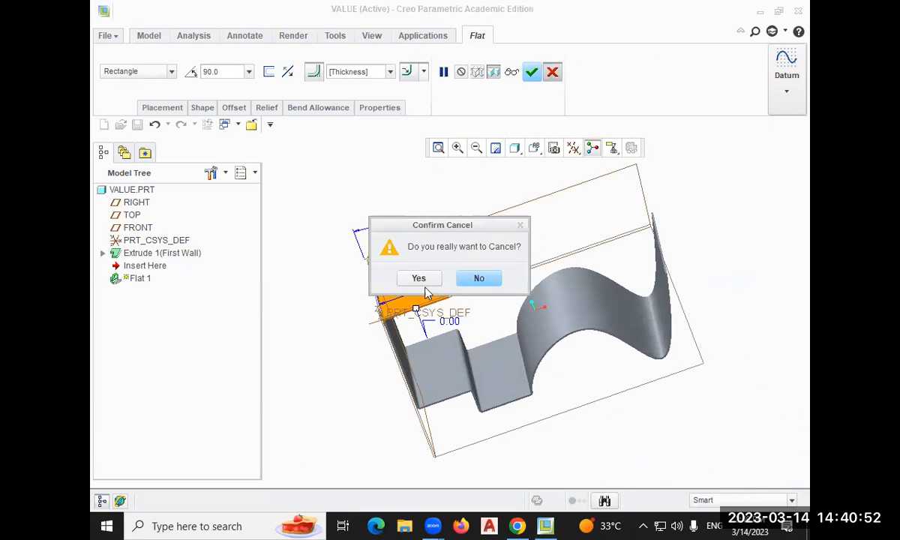
pyautogui.click(412, 277)
# Preview a 90° rectangular flat wall on the free end's inner edge, stretch it to about 166 mm, and discard it
pyautogui.click(282, 69)
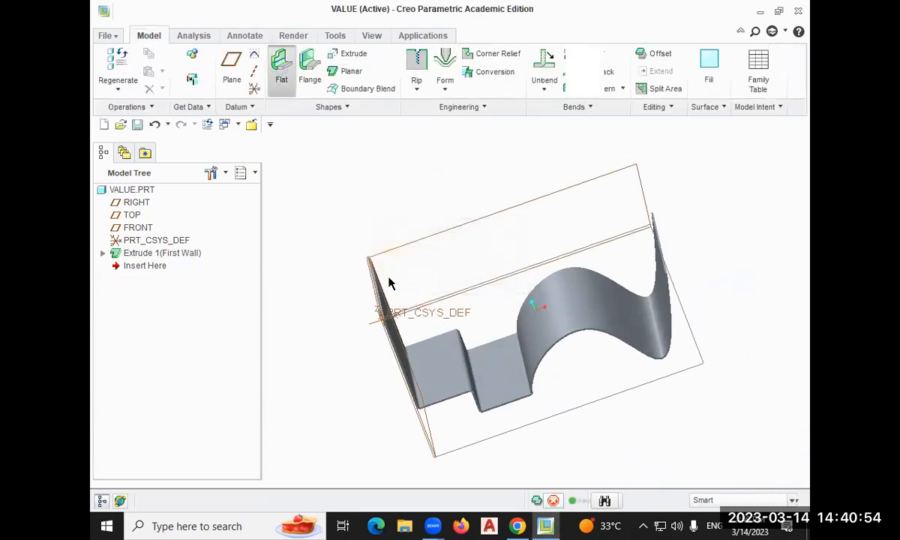
pyautogui.scroll(-5, 377, 292)
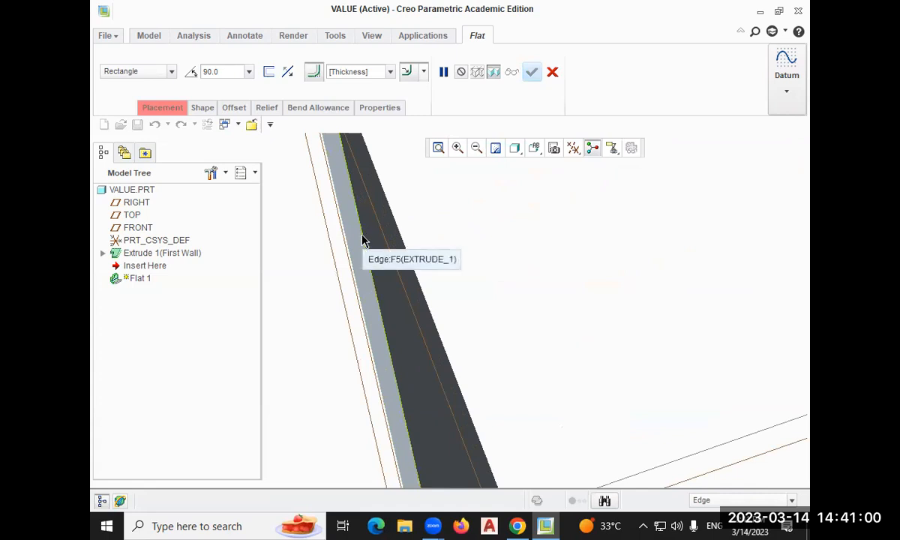
pyautogui.click(362, 240)
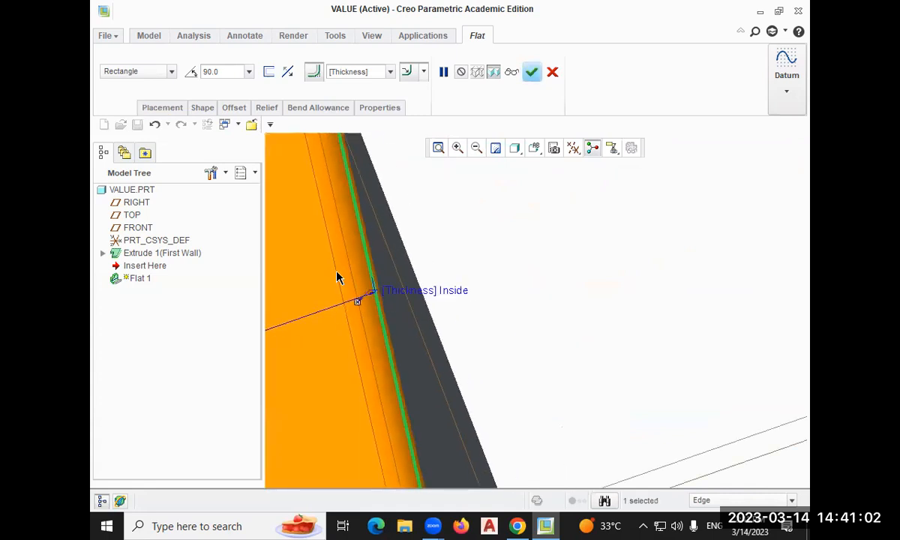
pyautogui.scroll(4, 361, 282)
pyautogui.scroll(3, 368, 281)
pyautogui.moveTo(367, 281); pyautogui.dragTo(386, 172, button='middle')
pyautogui.scroll(4, 376, 215)
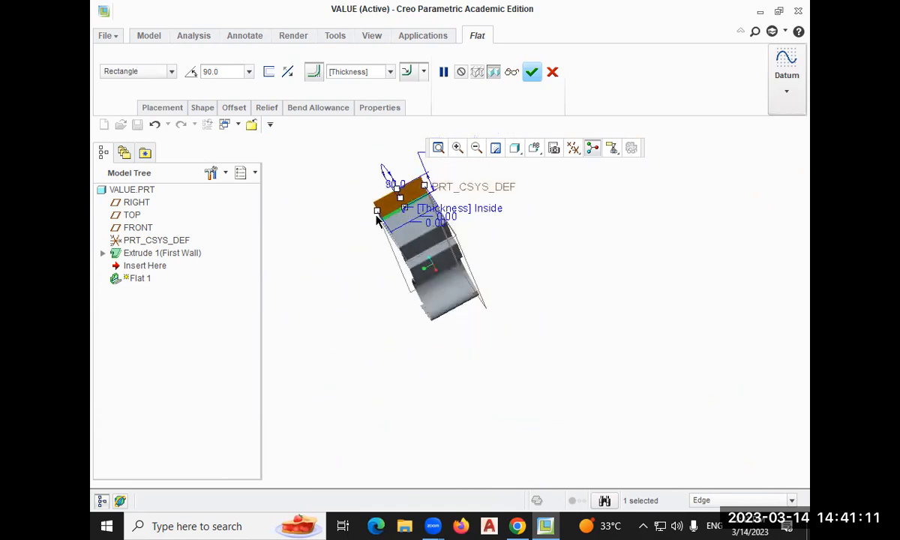
pyautogui.click(439, 148)
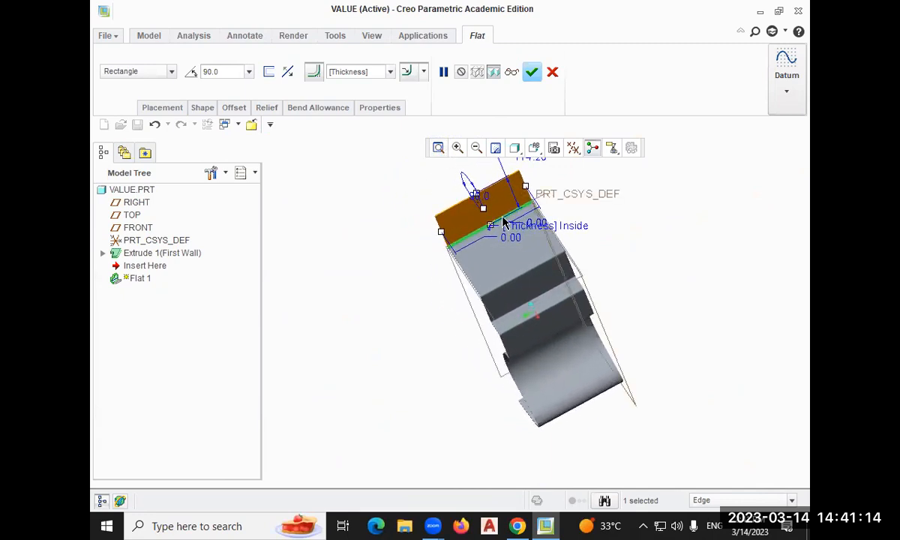
pyautogui.moveTo(472, 191)
pyautogui.mouseDown()
pyautogui.moveTo(415, 162)
pyautogui.moveTo(428, 188)
pyautogui.moveTo(469, 199)
pyautogui.mouseUp()
pyautogui.click(552, 72)
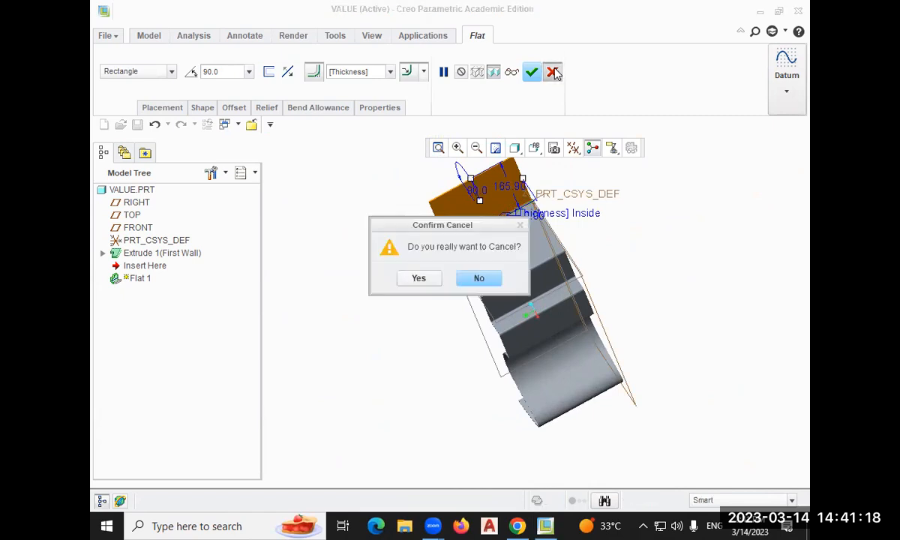
pyautogui.click(418, 279)
# Delete the extruded first wall from the part
pyautogui.click(173, 253)
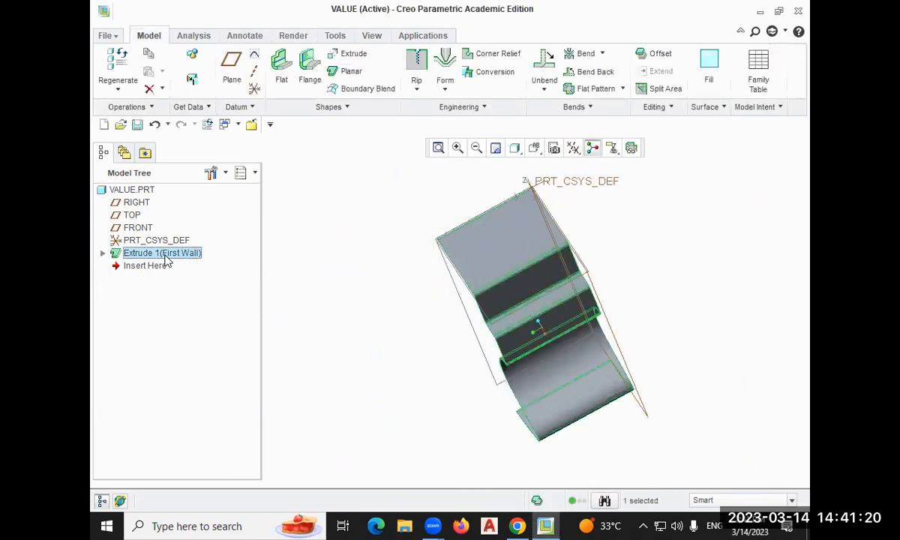
pyautogui.rightClick(168, 255)
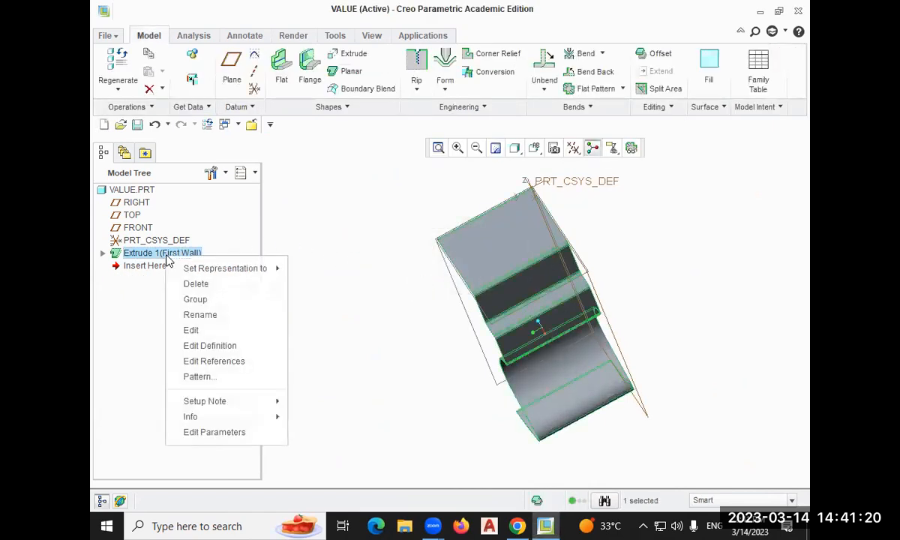
pyautogui.click(196, 285)
pyautogui.click(410, 278)
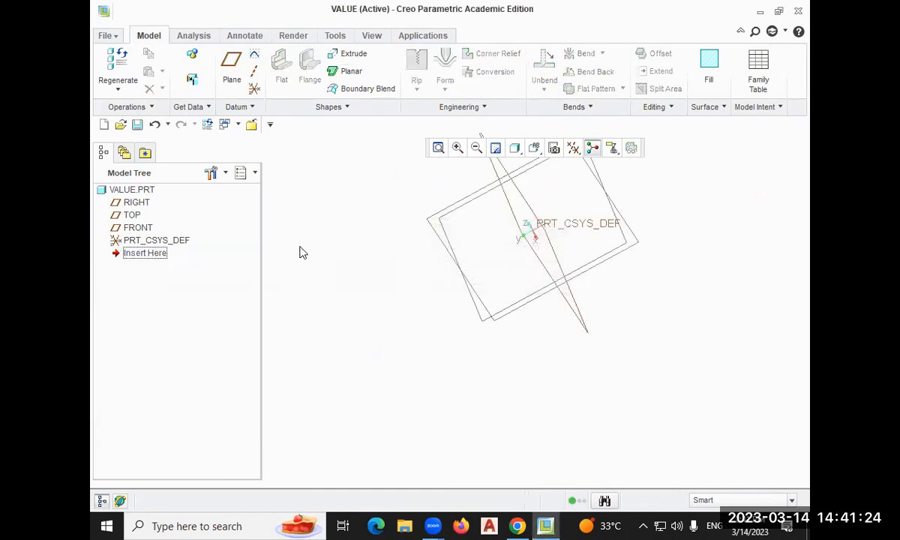
# Create a 3 mm thick planar first wall from a centred rectangle sketched on the RIGHT plane around the origin
pyautogui.click(352, 71)
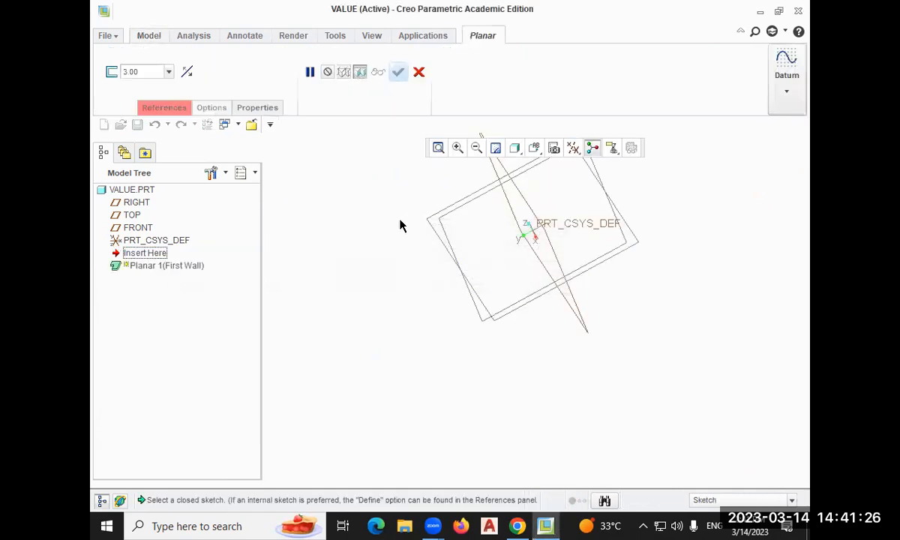
pyautogui.click(153, 201)
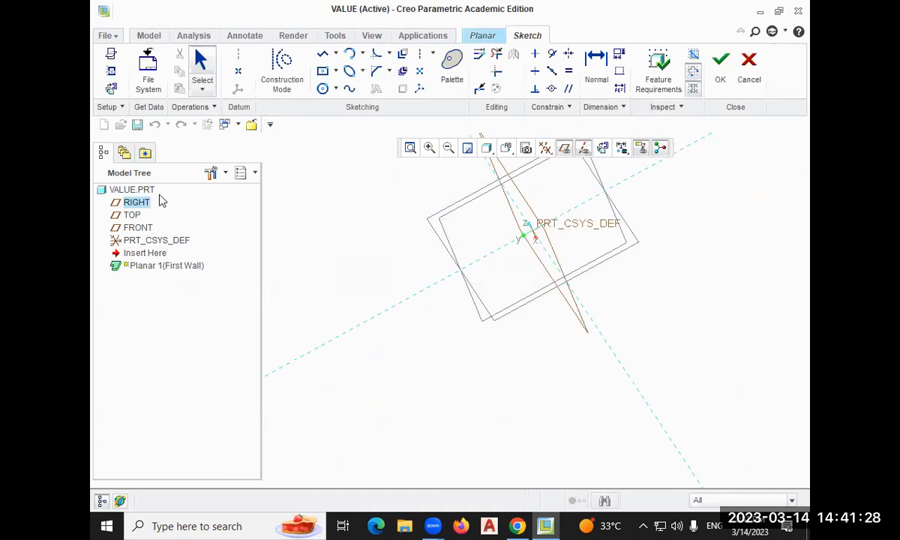
pyautogui.click(601, 147)
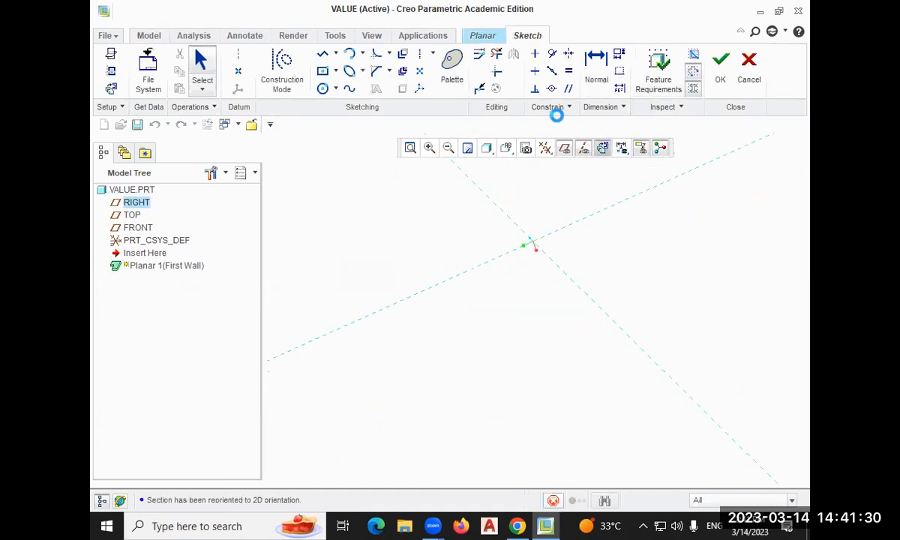
pyautogui.click(324, 72)
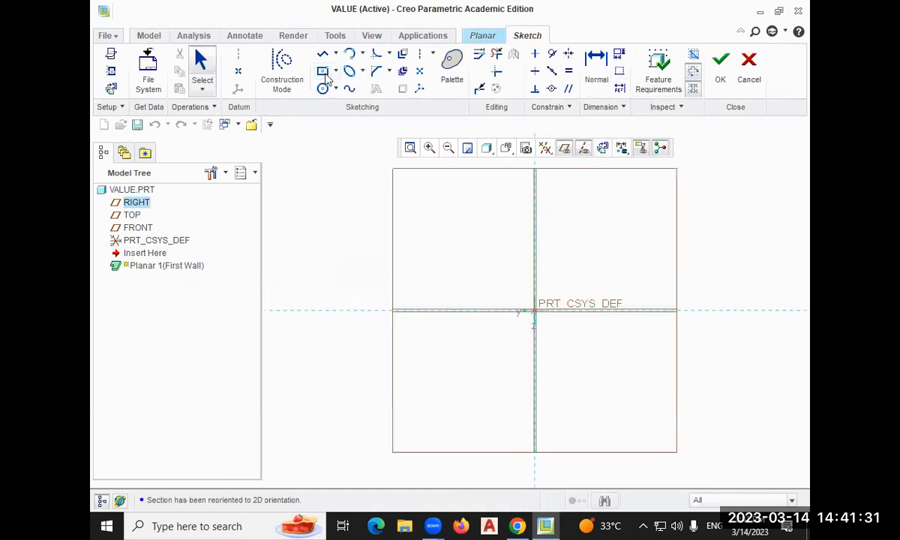
pyautogui.click(534, 309)
pyautogui.click(666, 396)
pyautogui.click(719, 69)
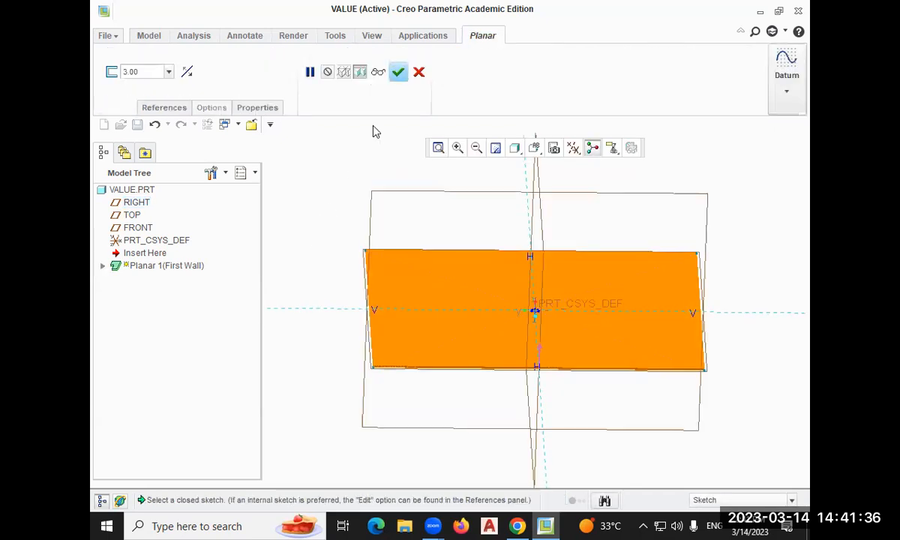
pyautogui.click(398, 75)
# Attach a rectangular flat wall at 90° to one short end edge of the planar wall, with a thickness-based inside bend radius
pyautogui.moveTo(515, 308); pyautogui.dragTo(588, 278, button='middle')
pyautogui.click(775, 251)
pyautogui.moveTo(775, 251); pyautogui.dragTo(681, 249, button='middle')
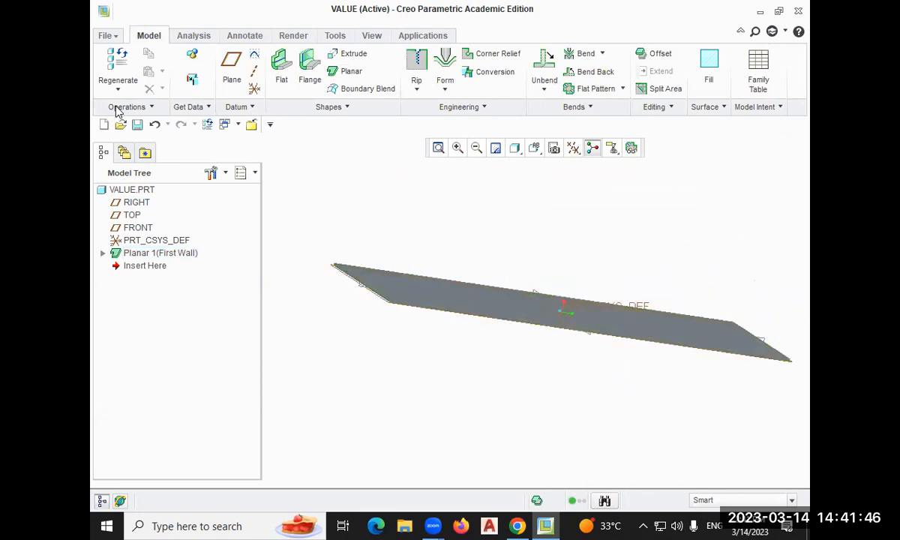
pyautogui.click(281, 68)
pyautogui.scroll(5, 338, 277)
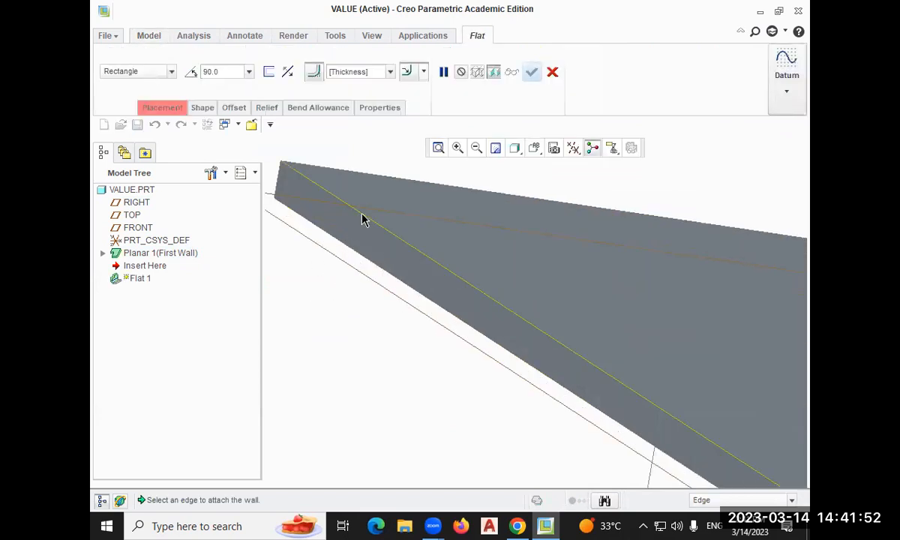
pyautogui.click(363, 219)
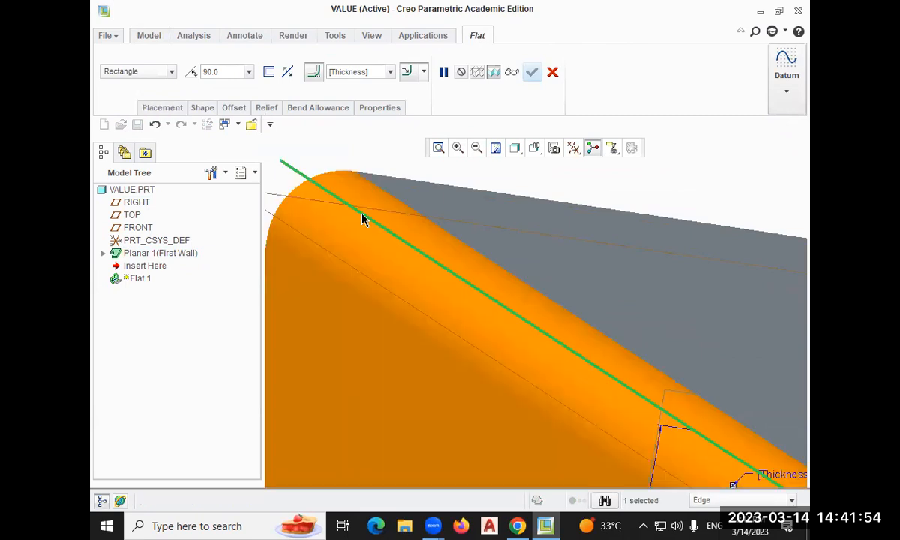
pyautogui.scroll(2, 380, 254)
pyautogui.scroll(-6, 380, 254)
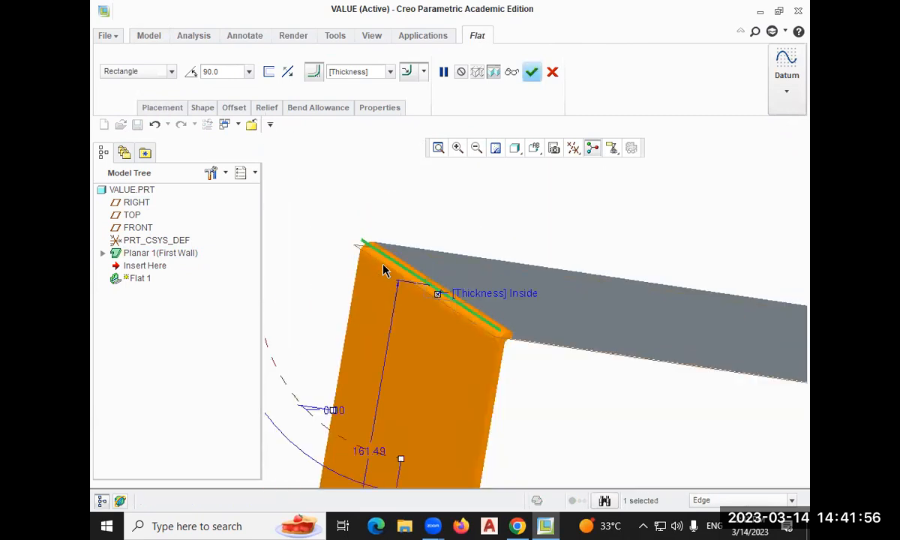
pyautogui.moveTo(486, 322)
pyautogui.mouseDown(button='middle')
pyautogui.moveTo(474, 305)
pyautogui.moveTo(484, 322)
pyautogui.mouseUp(button='middle')
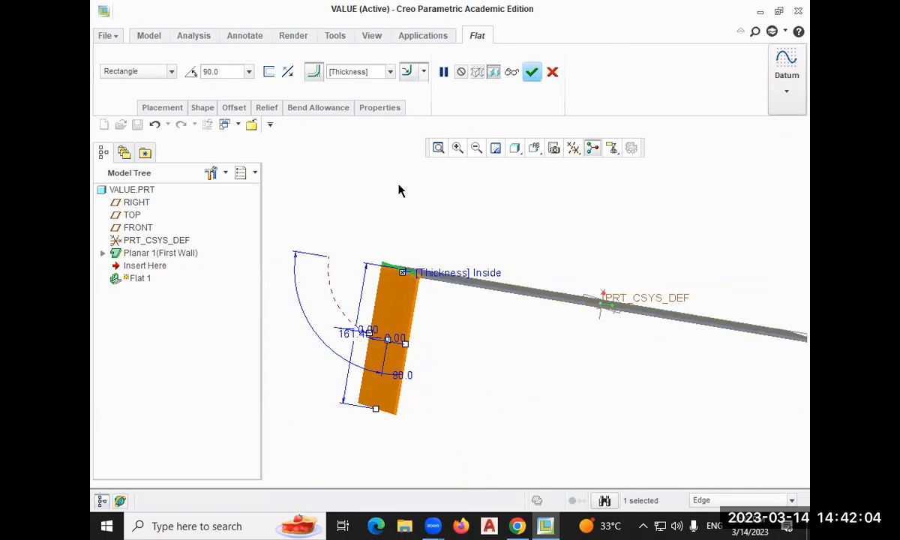
pyautogui.click(531, 73)
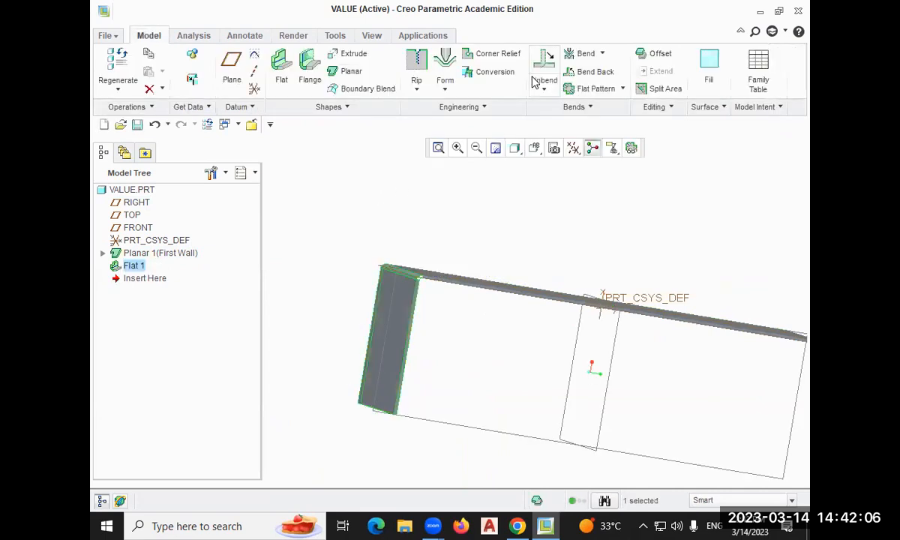
# Preview a second 90° rectangular flat wall on the planar wall's opposite short end, and discard it
pyautogui.moveTo(534, 237); pyautogui.dragTo(426, 215, button='middle')
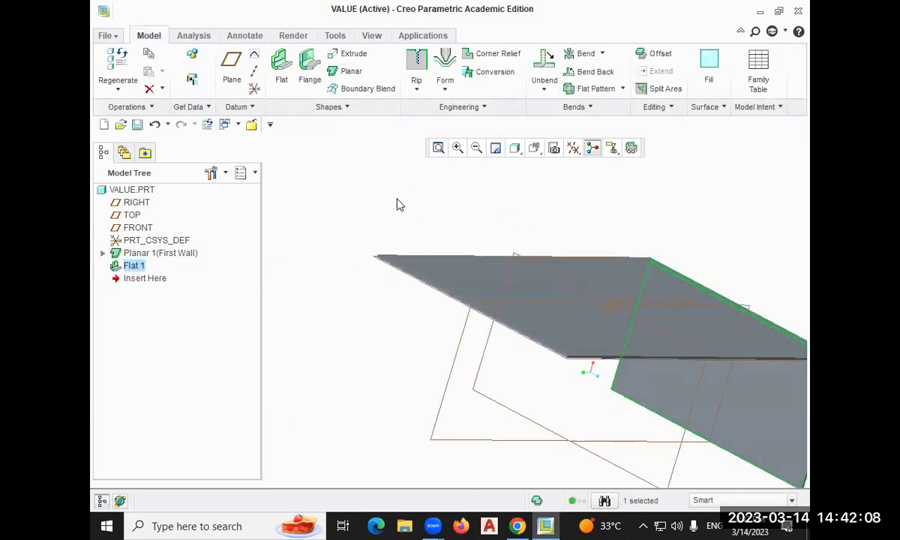
pyautogui.click(273, 73)
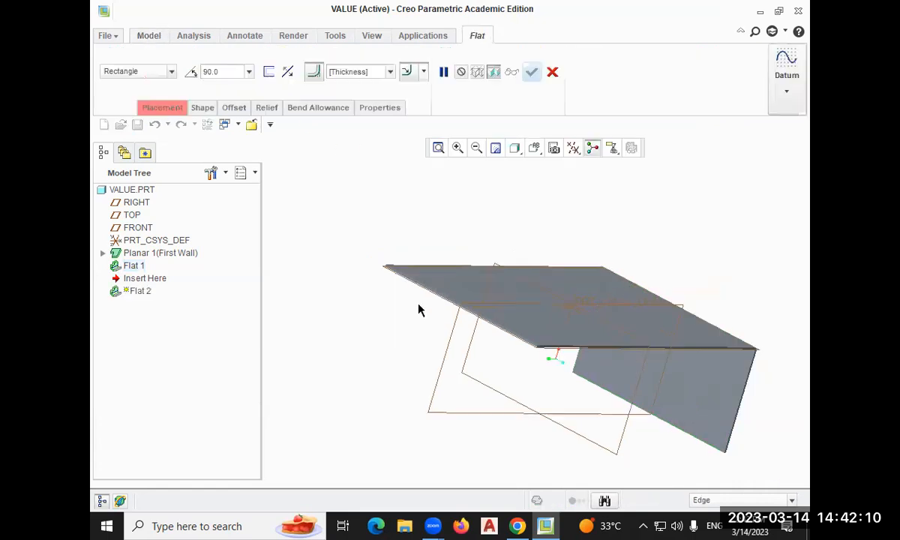
pyautogui.scroll(4, 417, 285)
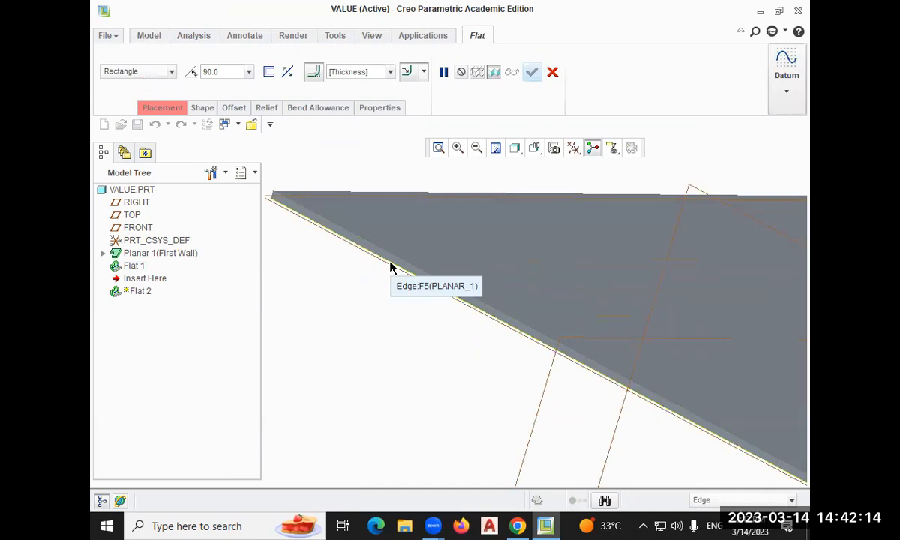
pyautogui.click(389, 266)
pyautogui.scroll(-5, 409, 255)
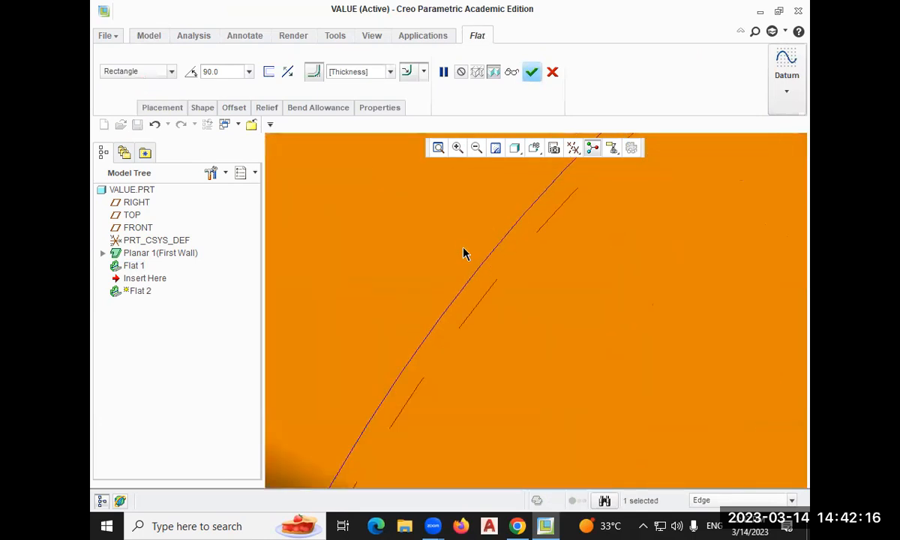
pyautogui.click(438, 148)
pyautogui.moveTo(468, 207); pyautogui.dragTo(635, 215, button='middle')
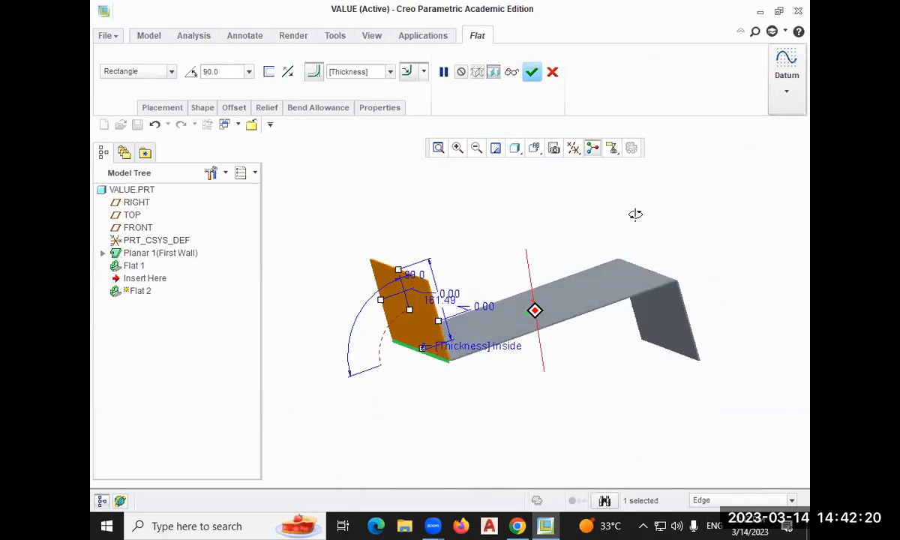
pyautogui.click(552, 72)
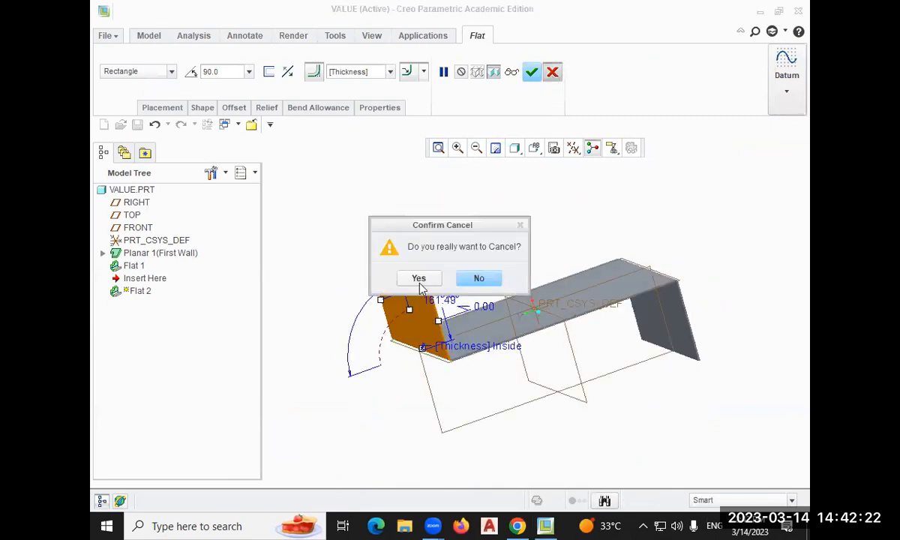
pyautogui.click(419, 289)
# Redefine the attached flat wall, insetting its two side edges by about 23.8 mm and 61.6 mm
pyautogui.moveTo(373, 273); pyautogui.dragTo(369, 231, button='middle')
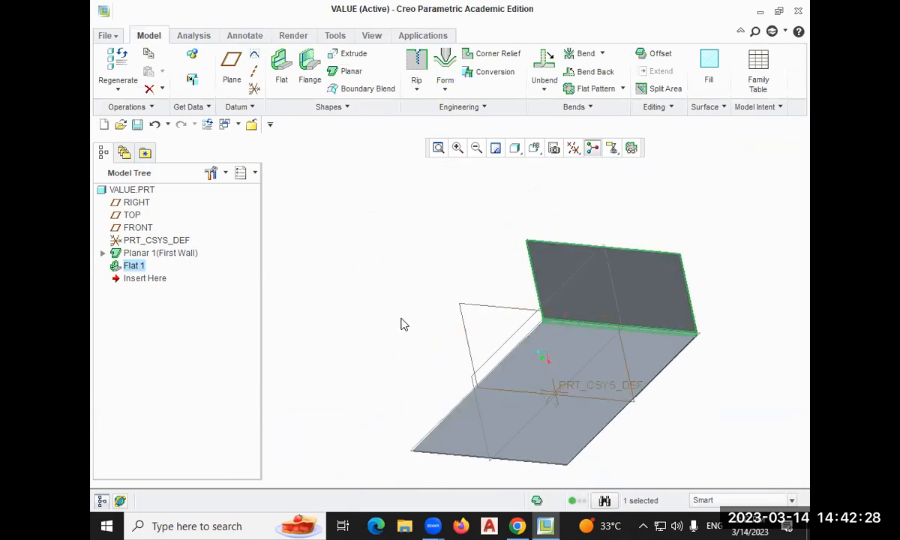
pyautogui.click(438, 149)
pyautogui.moveTo(432, 224)
pyautogui.mouseDown(button='middle')
pyautogui.moveTo(474, 227)
pyautogui.moveTo(437, 208)
pyautogui.mouseUp(button='middle')
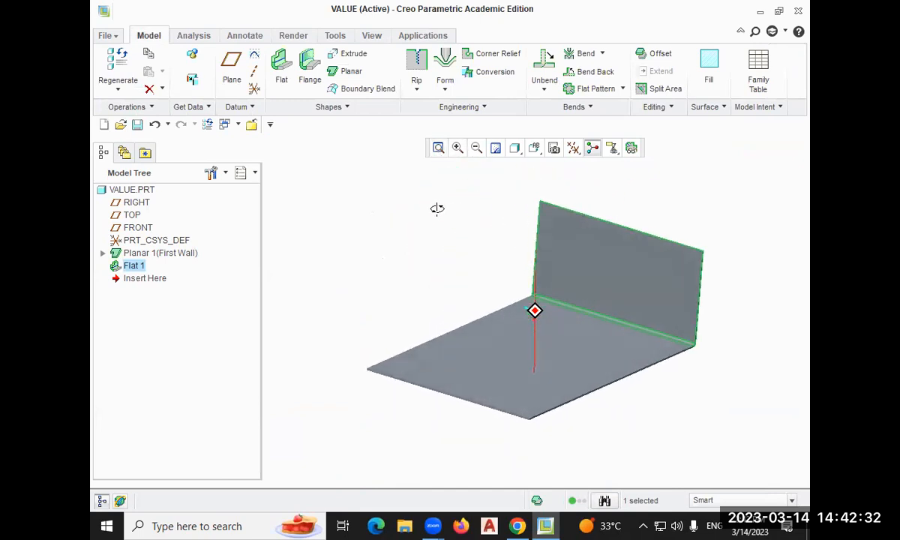
pyautogui.rightClick(133, 270)
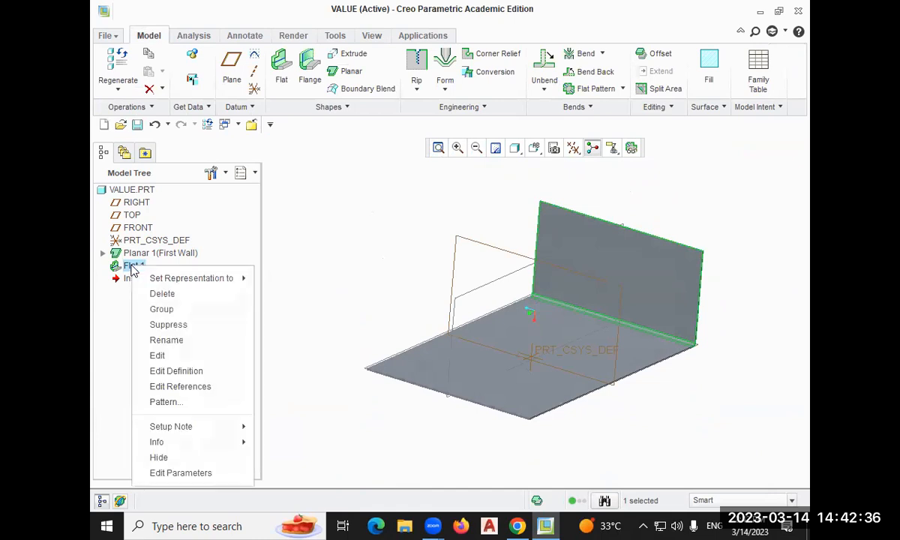
pyautogui.click(194, 372)
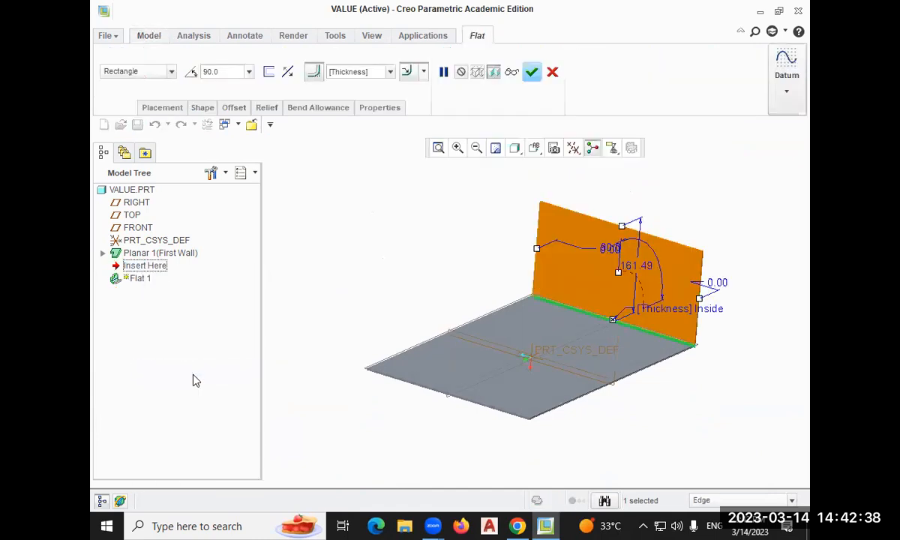
pyautogui.click(438, 148)
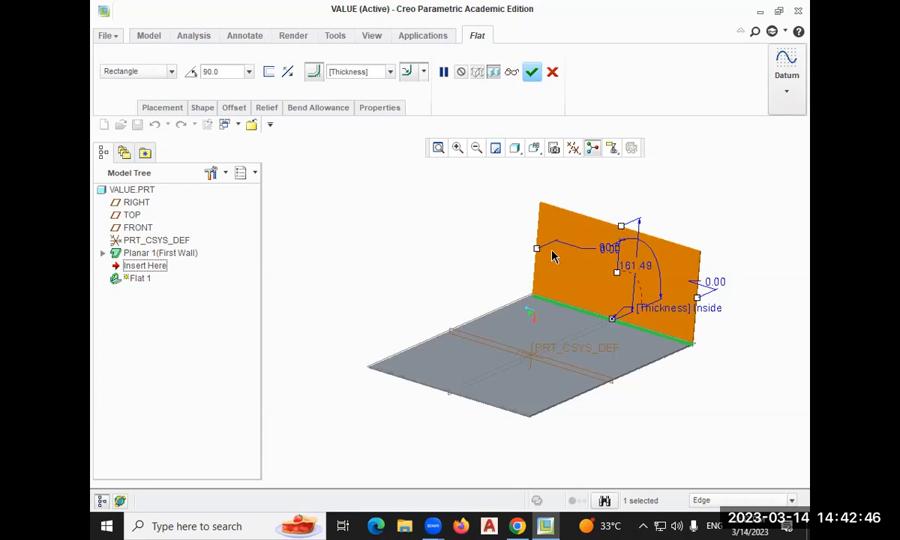
pyautogui.moveTo(537, 252); pyautogui.dragTo(545, 270)
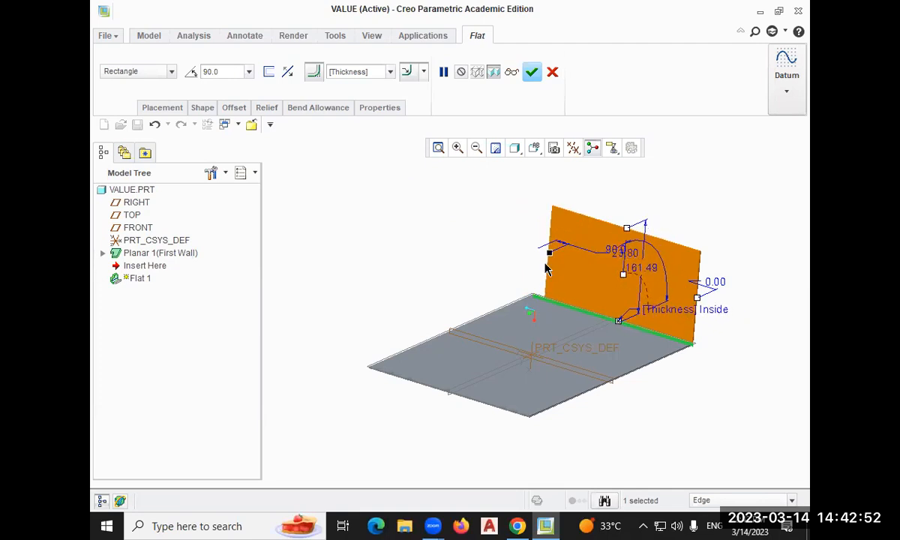
pyautogui.moveTo(698, 298); pyautogui.dragTo(666, 291)
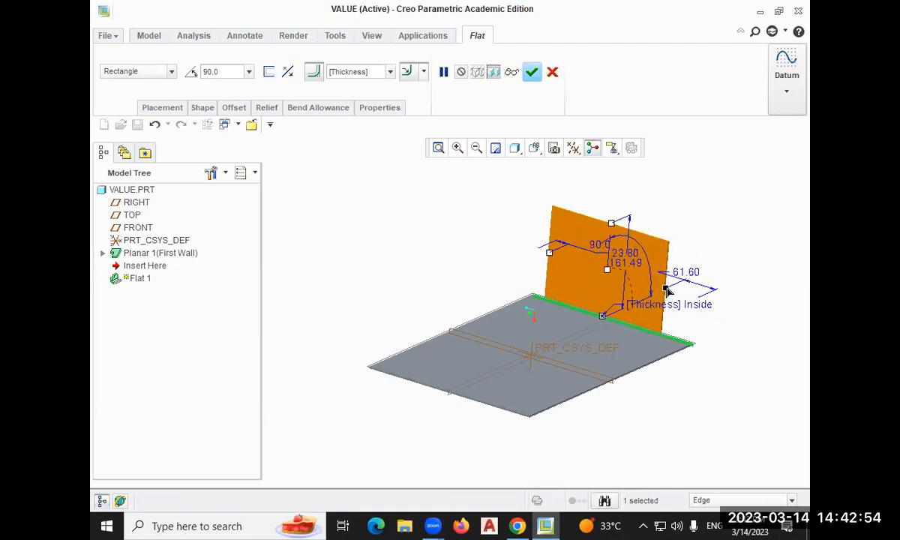
# Stretch the flat wall's height to about 174.6 mm and set its bend angle to 48°
pyautogui.moveTo(614, 228)
pyautogui.mouseDown()
pyautogui.moveTo(613, 183)
pyautogui.moveTo(613, 219)
pyautogui.mouseUp()
pyautogui.moveTo(610, 274); pyautogui.dragTo(639, 266)
pyautogui.moveTo(712, 335)
pyautogui.mouseDown(button='middle')
pyautogui.moveTo(664, 330)
pyautogui.moveTo(694, 339)
pyautogui.mouseUp(button='middle')
pyautogui.scroll(3, 710, 311)
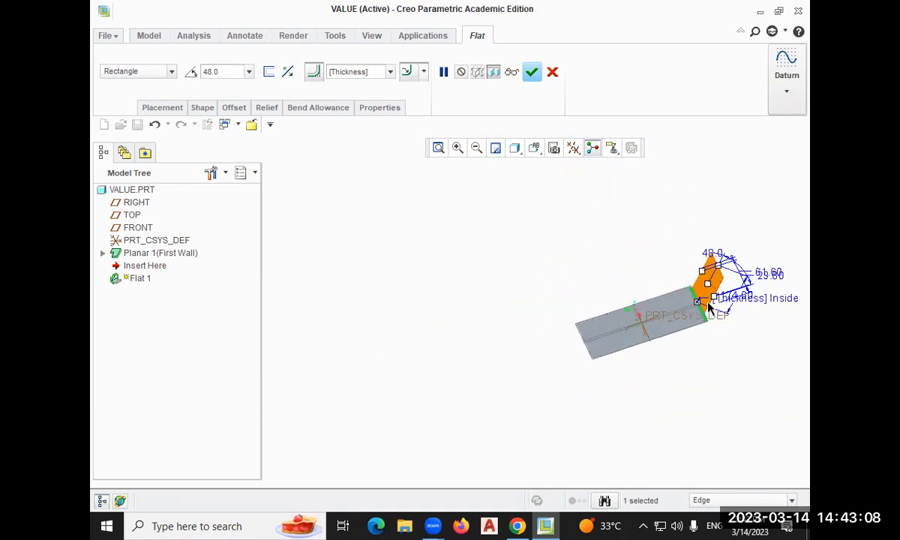
pyautogui.scroll(-6, 690, 285)
pyautogui.scroll(5, 600, 302)
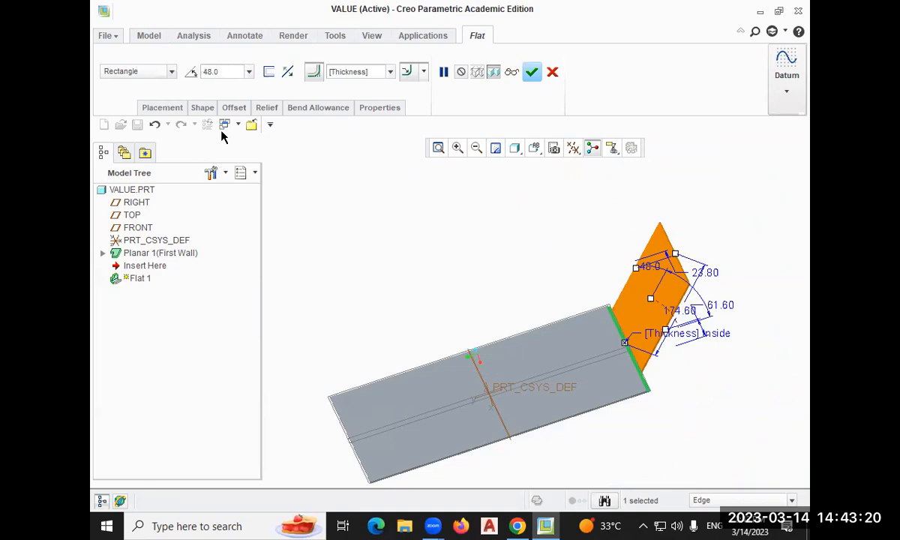
pyautogui.moveTo(557, 228)
pyautogui.mouseDown(button='middle')
pyautogui.moveTo(572, 221)
pyautogui.moveTo(564, 214)
pyautogui.mouseUp(button='middle')
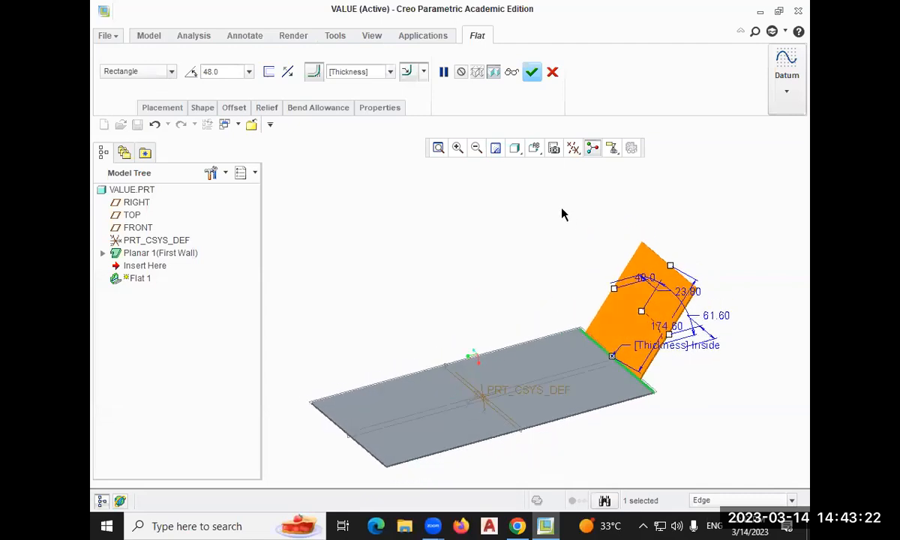
# Examine the flat wall's shape in Sketcher, and accept the redefined wall
pyautogui.click(199, 110)
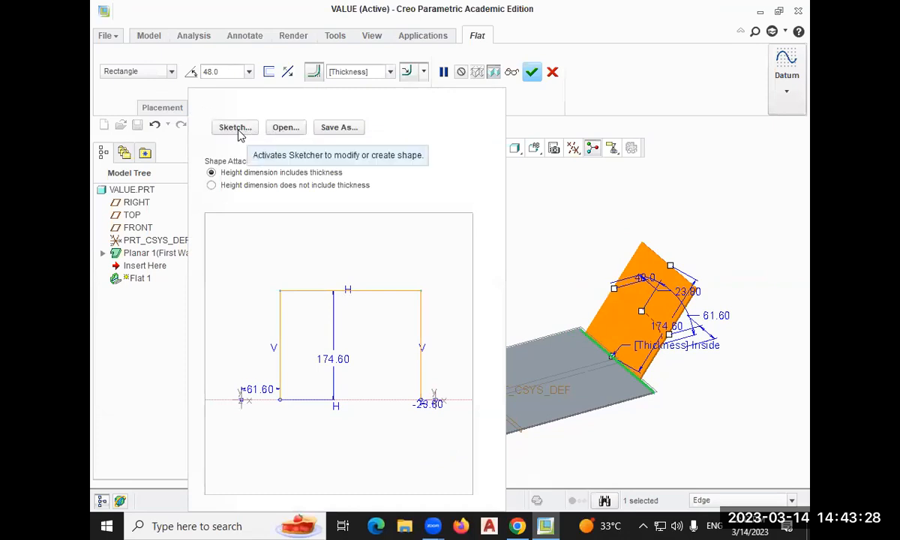
pyautogui.click(237, 128)
pyautogui.click(603, 150)
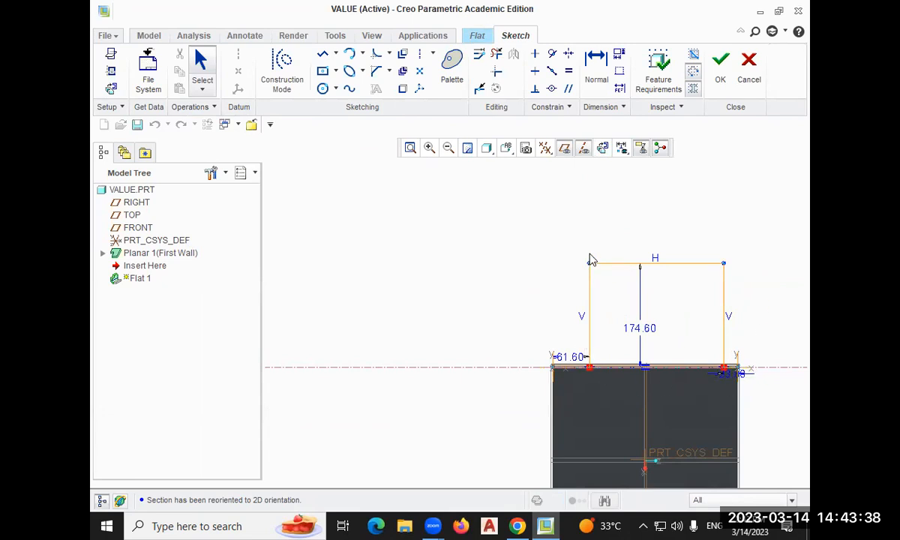
pyautogui.click(720, 69)
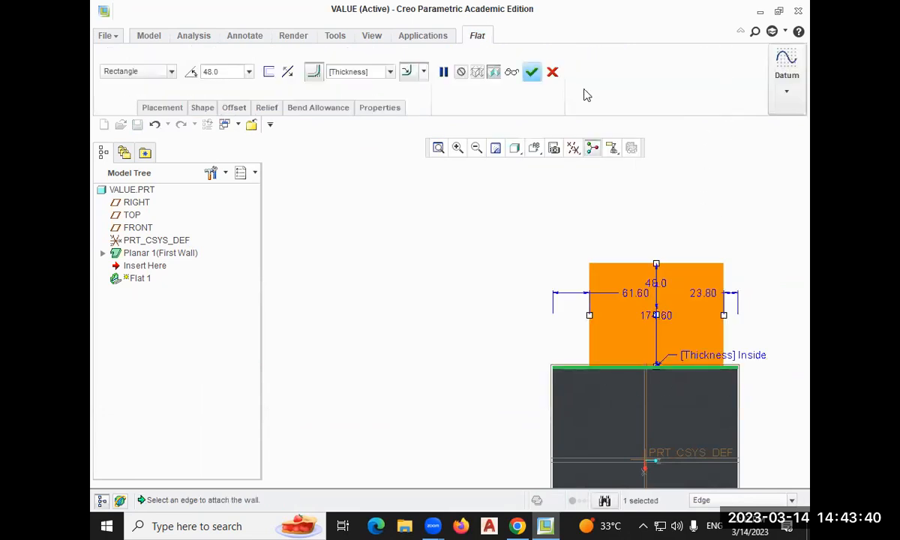
pyautogui.click(530, 71)
# Attach an I-profile flange wall to the planar wall's free short edge, about 161.5 mm high and bent 91°
pyautogui.moveTo(689, 211); pyautogui.dragTo(596, 197, button='middle')
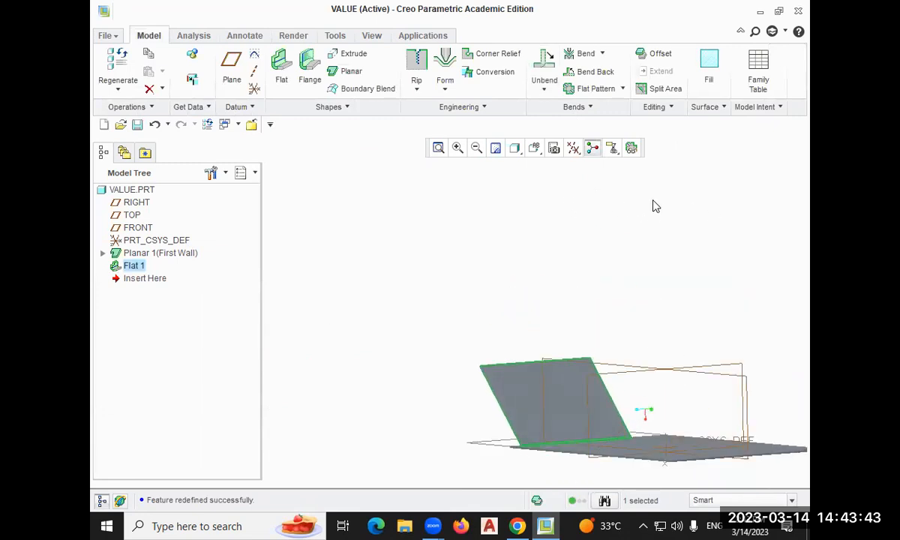
pyautogui.click(438, 148)
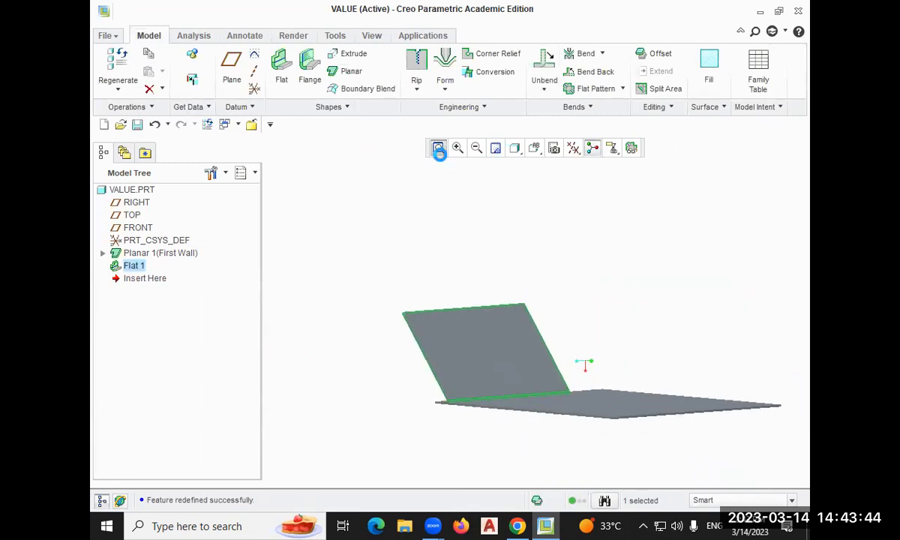
pyautogui.click(309, 69)
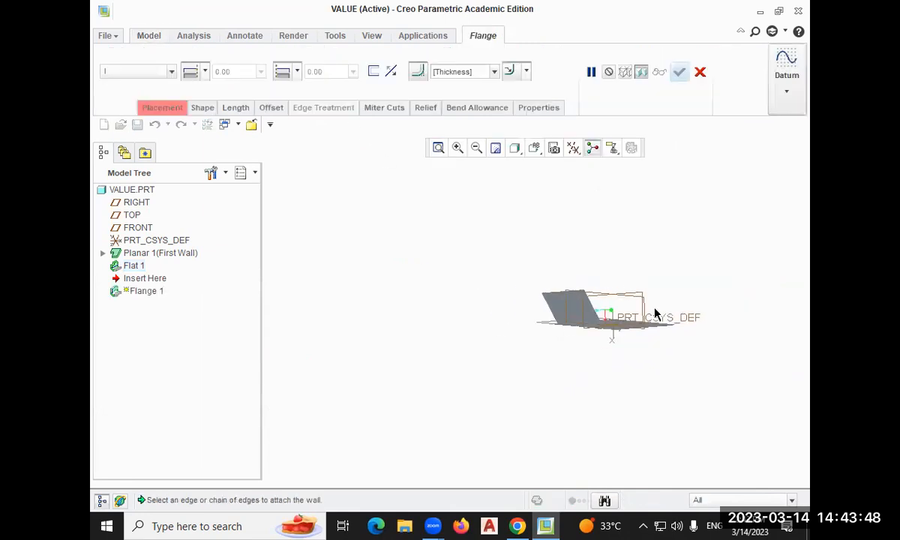
pyautogui.scroll(-3, 655, 314)
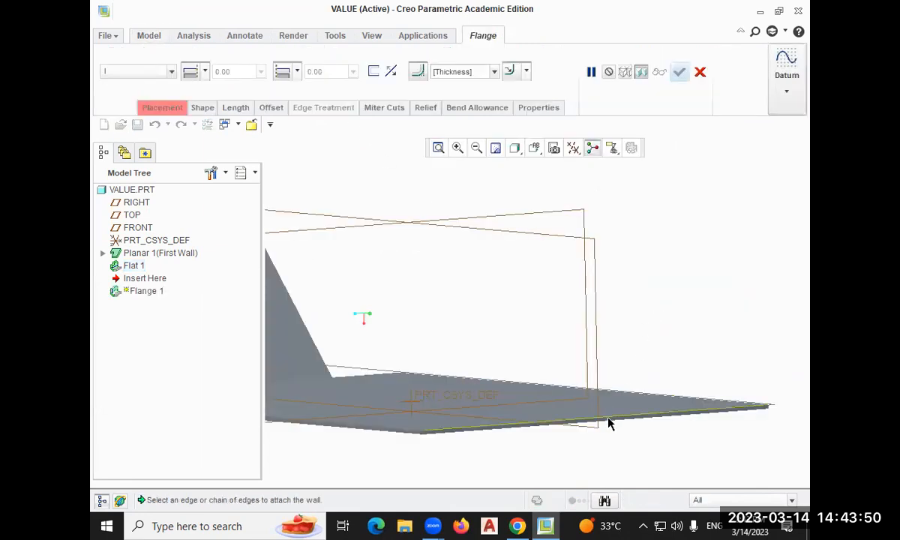
pyautogui.moveTo(669, 360); pyautogui.dragTo(623, 315, button='middle')
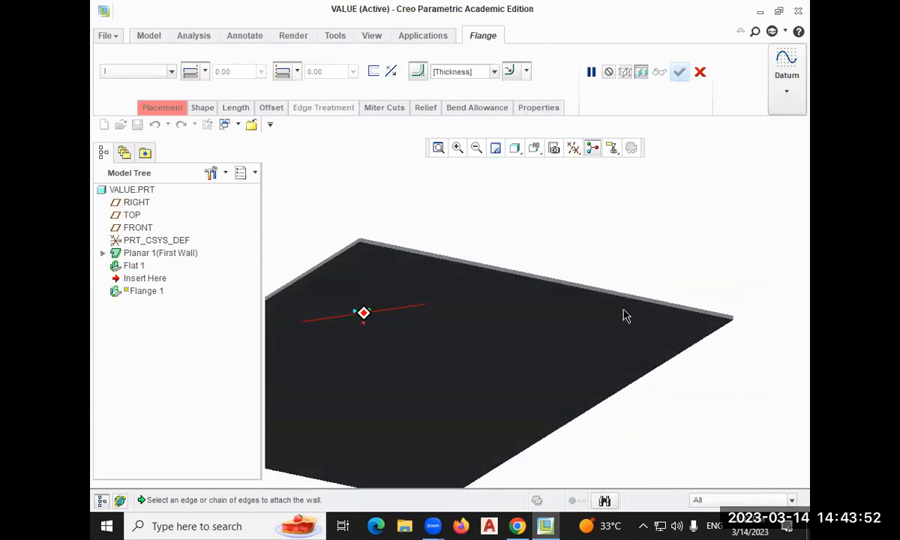
pyautogui.click(394, 252)
pyautogui.moveTo(361, 201)
pyautogui.mouseDown(button='middle')
pyautogui.moveTo(360, 234)
pyautogui.moveTo(366, 213)
pyautogui.mouseUp(button='middle')
pyautogui.moveTo(398, 290)
pyautogui.mouseDown()
pyautogui.moveTo(450, 314)
pyautogui.moveTo(421, 286)
pyautogui.moveTo(411, 289)
pyautogui.mouseUp()
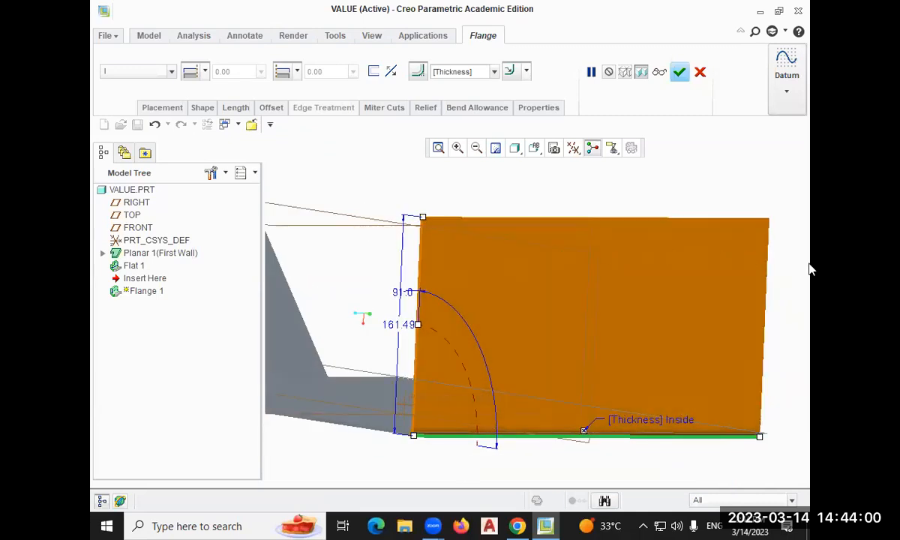
# Inset the flange wall's two ends by about 54.8 mm and 23.2 mm, and accept the wall
pyautogui.moveTo(413, 435); pyautogui.dragTo(475, 437)
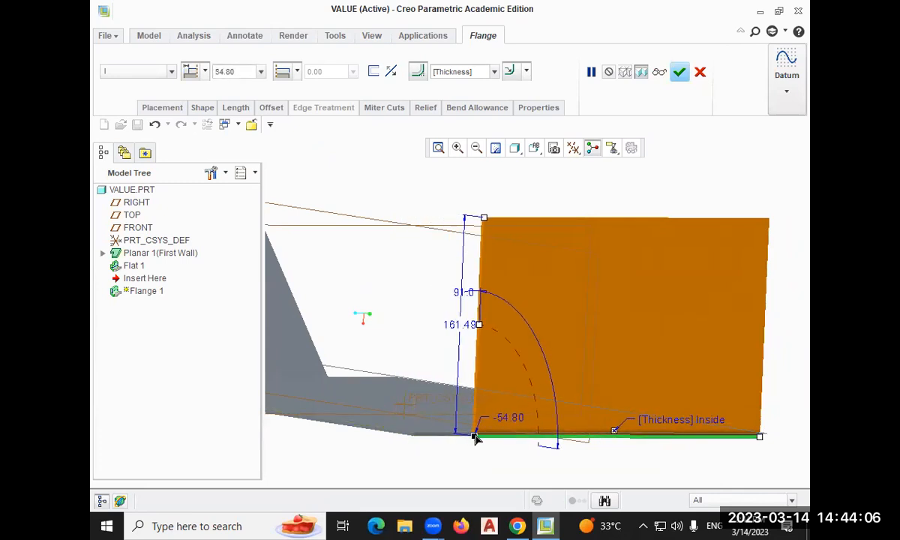
pyautogui.moveTo(759, 439); pyautogui.dragTo(734, 445)
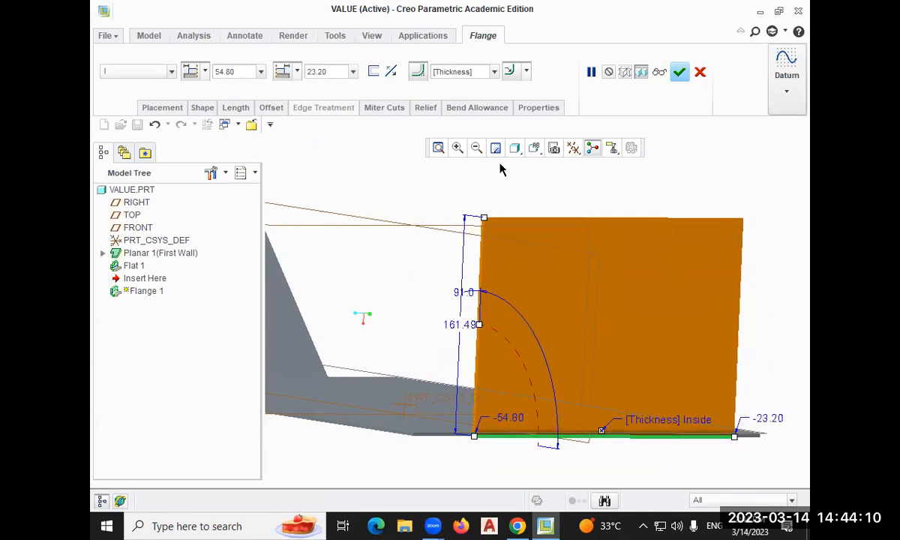
pyautogui.click(679, 71)
pyautogui.moveTo(511, 231); pyautogui.dragTo(453, 248, button='middle')
pyautogui.click(438, 148)
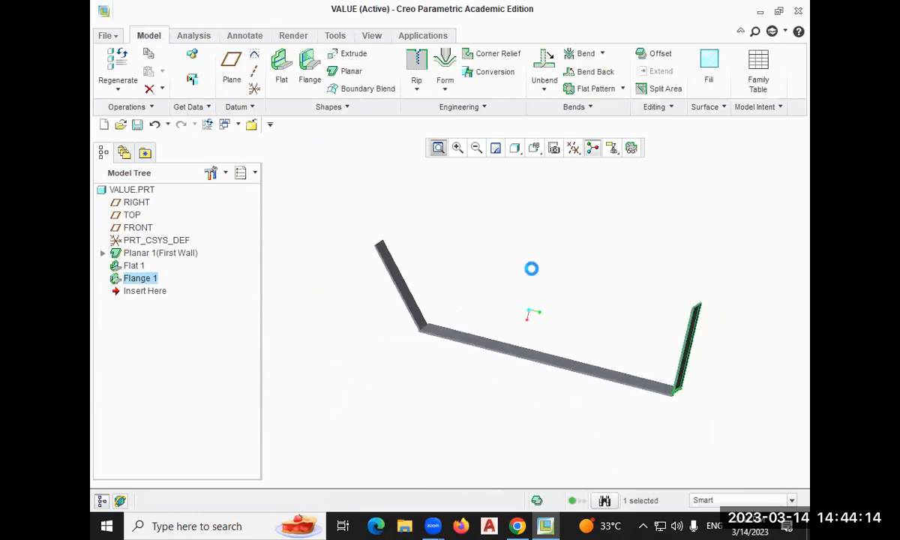
pyautogui.moveTo(630, 260); pyautogui.dragTo(577, 255, button='middle')
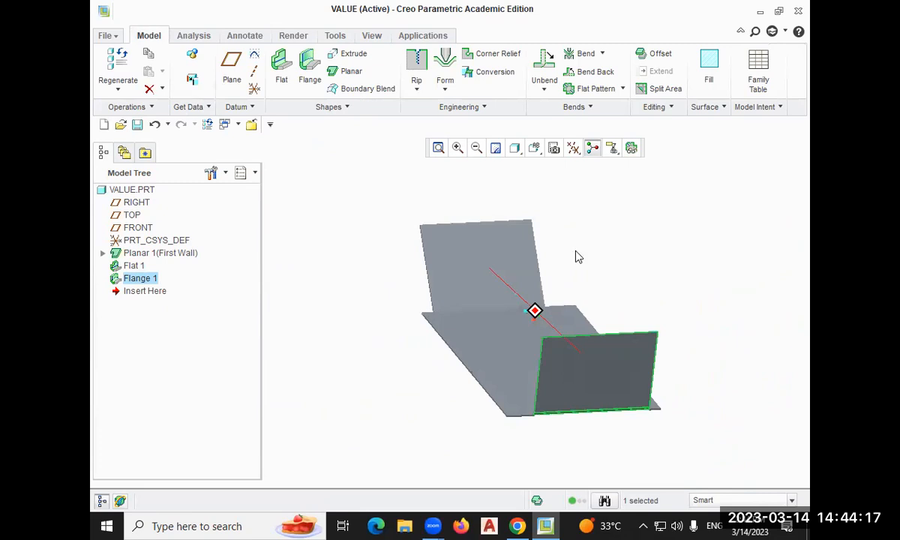
# Redefine the flange wall and open its profile sketch at the end of the wall, oriented parallel to the screen
pyautogui.click(452, 264)
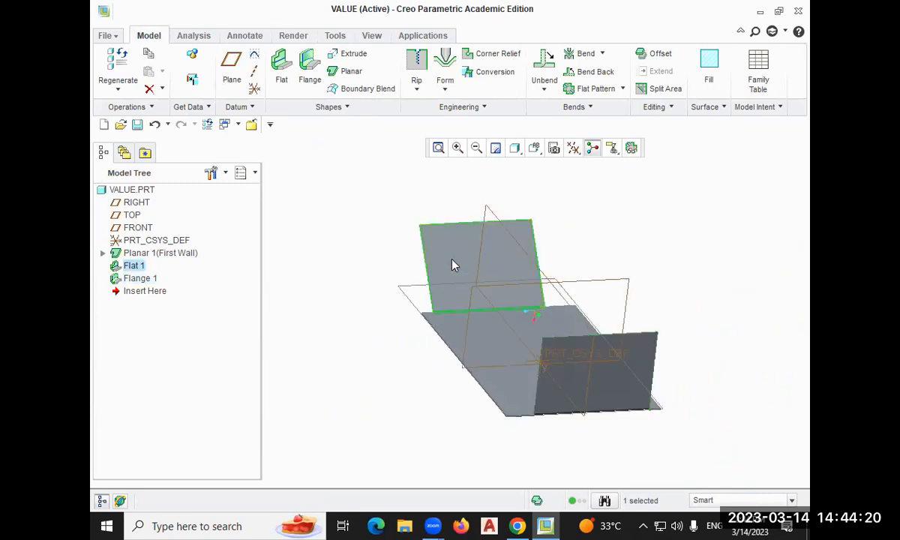
pyautogui.click(597, 366)
pyautogui.moveTo(649, 239); pyautogui.dragTo(674, 239, button='middle')
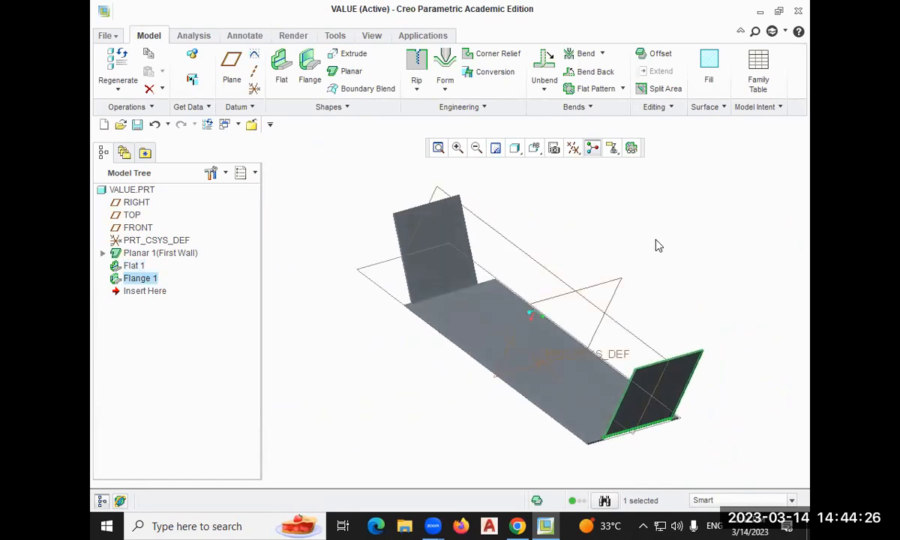
pyautogui.rightClick(146, 281)
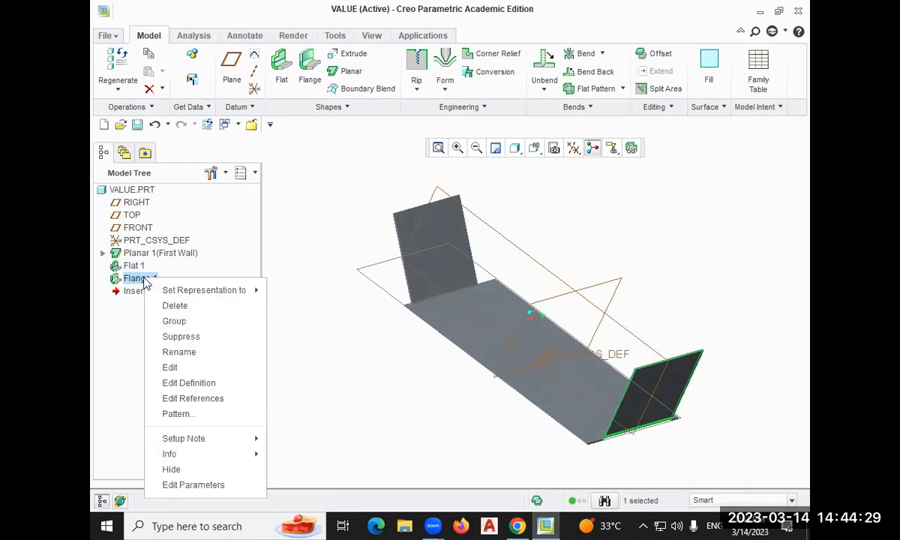
pyautogui.click(190, 383)
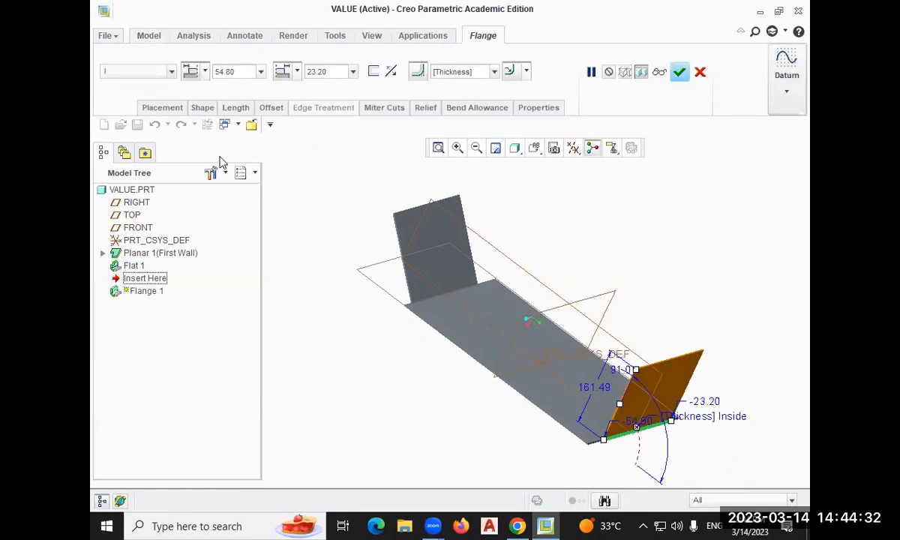
pyautogui.click(204, 110)
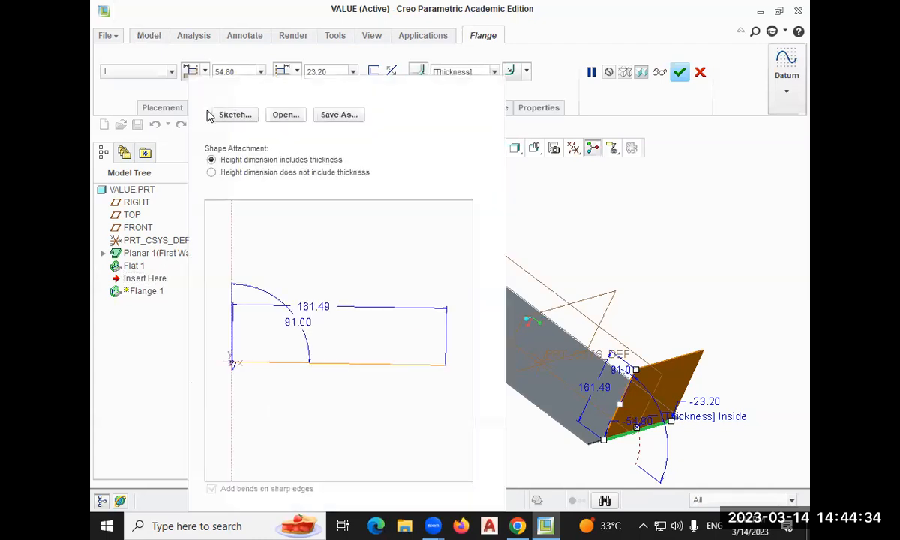
pyautogui.click(234, 116)
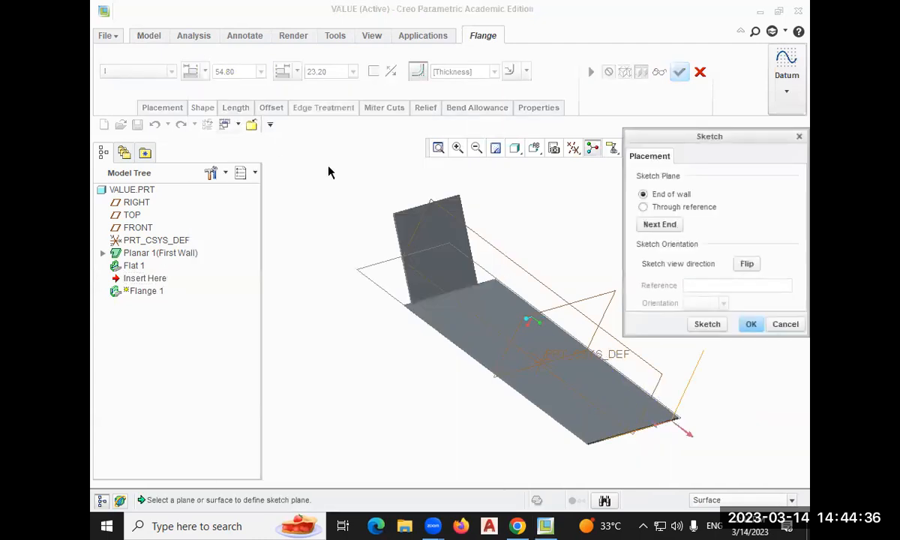
pyautogui.click(716, 325)
pyautogui.click(601, 149)
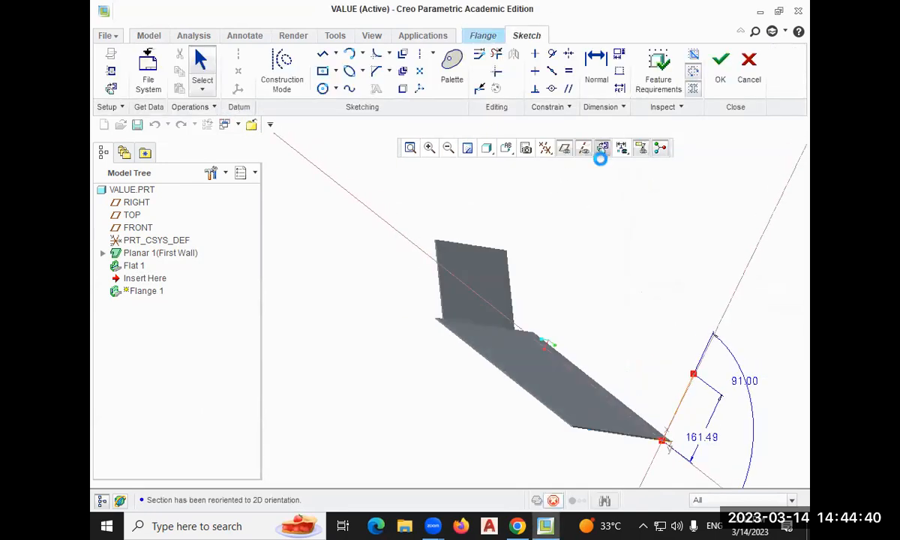
# Sketch a vertical line upward from the free end of the flange profile line
pyautogui.scroll(5, 712, 401)
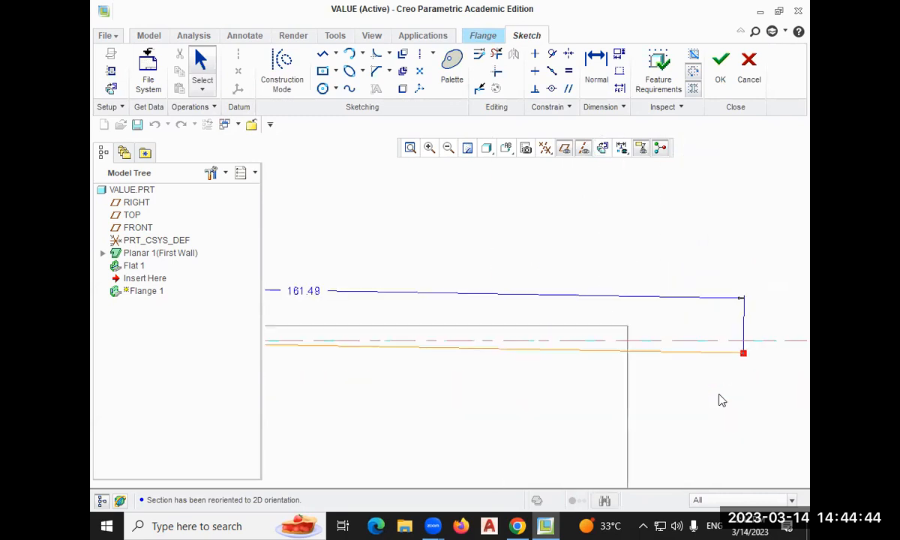
pyautogui.scroll(-3, 721, 400)
pyautogui.scroll(1, 720, 395)
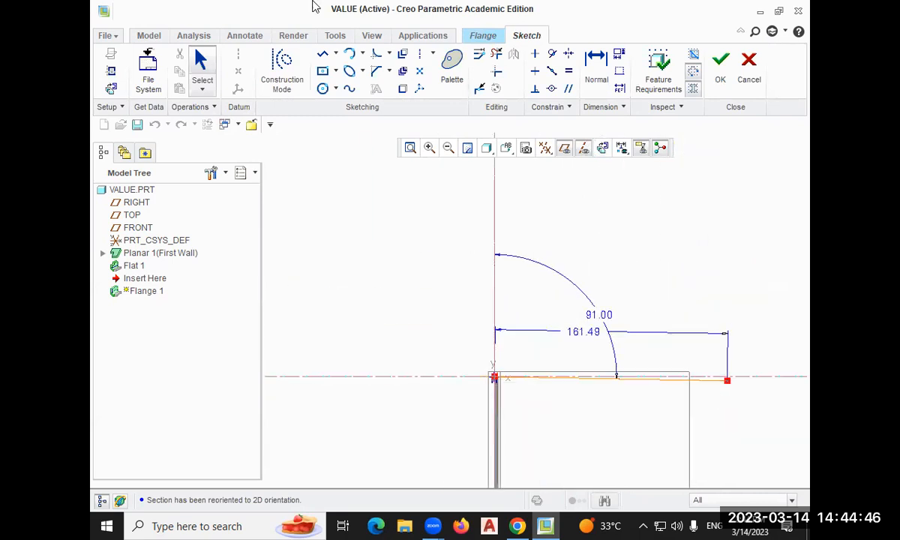
pyautogui.click(325, 54)
pyautogui.click(727, 380)
pyautogui.click(728, 274)
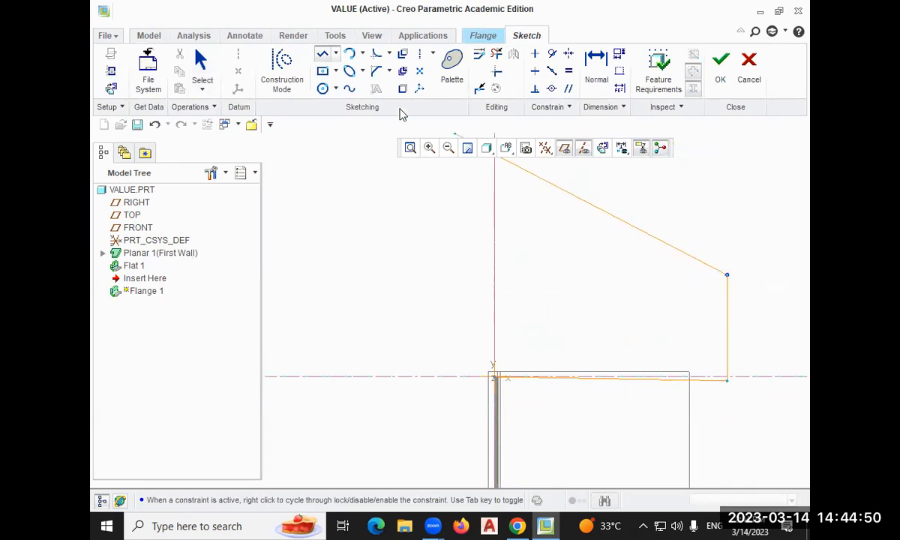
# Sketch a three-point arched spline outward from the top end of the vertical profile line
pyautogui.click(348, 89)
pyautogui.click(727, 275)
pyautogui.click(751, 256)
pyautogui.click(776, 268)
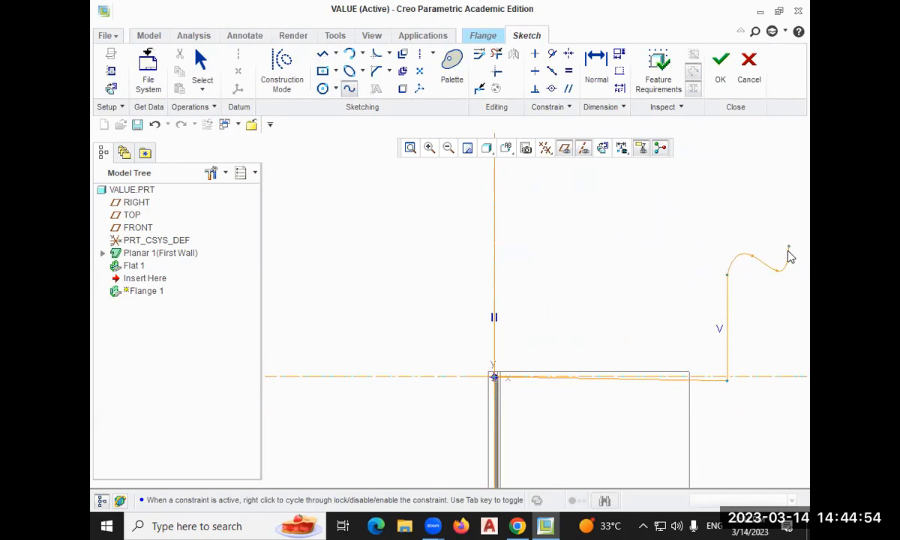
pyautogui.middleClick(793, 272)
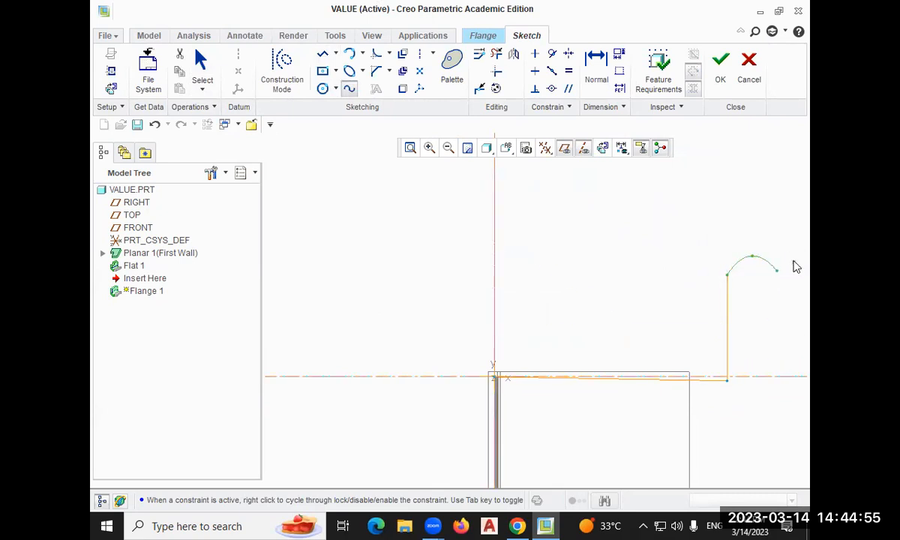
# Accept the flange profile sketch, check the reshaped flange preview, and complete the redefined flange wall
pyautogui.click(720, 63)
pyautogui.moveTo(702, 163)
pyautogui.mouseDown(button='middle')
pyautogui.moveTo(686, 193)
pyautogui.moveTo(649, 173)
pyautogui.moveTo(689, 197)
pyautogui.moveTo(675, 191)
pyautogui.mouseUp(button='middle')
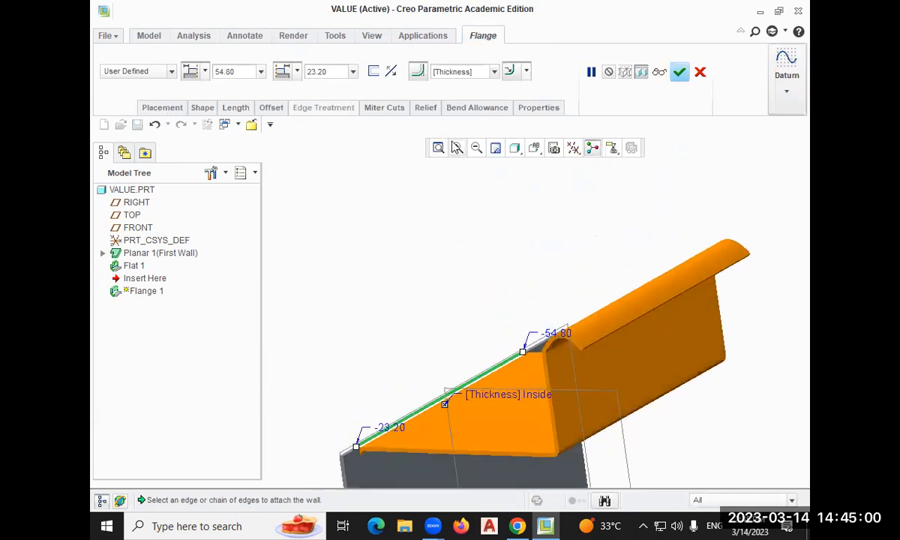
pyautogui.click(437, 148)
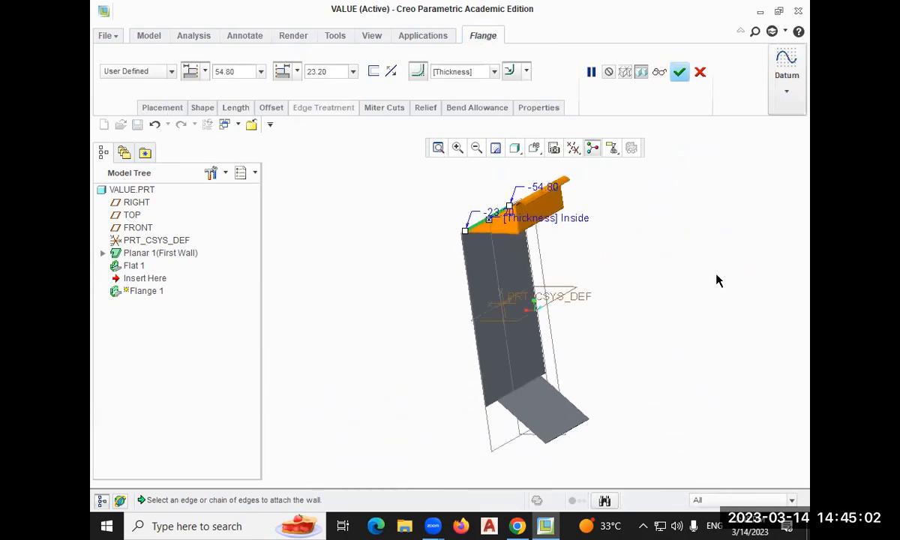
pyautogui.moveTo(691, 258); pyautogui.dragTo(604, 224, button='middle')
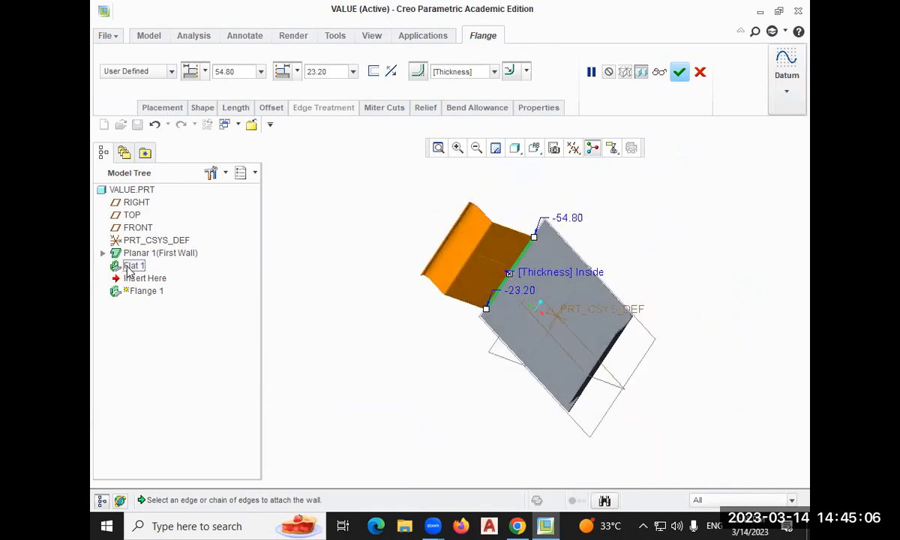
pyautogui.click(680, 71)
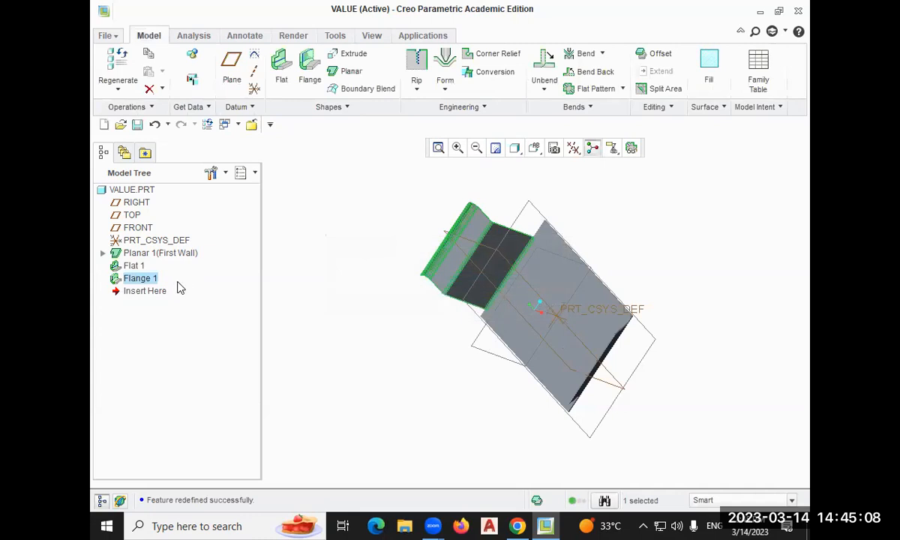
pyautogui.doubleClick(133, 279)
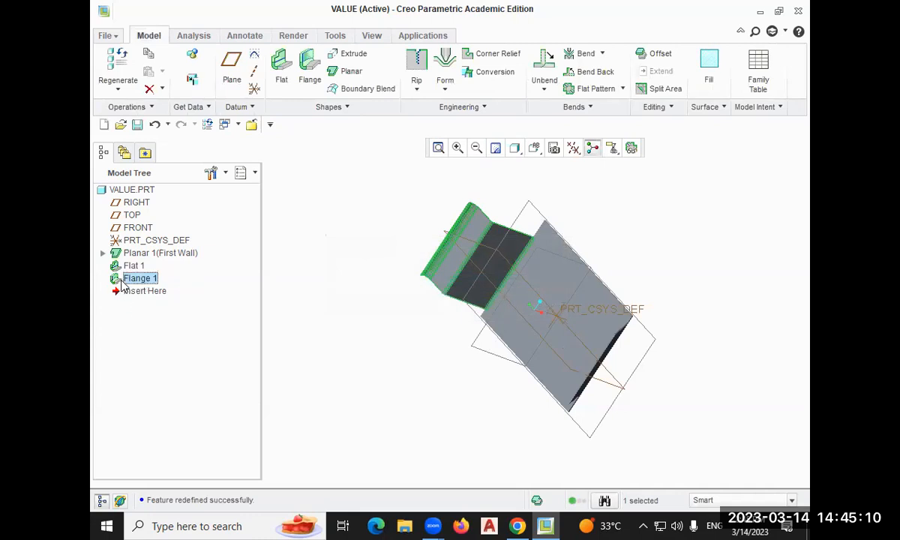
pyautogui.doubleClick(120, 279)
pyautogui.rightClick(119, 282)
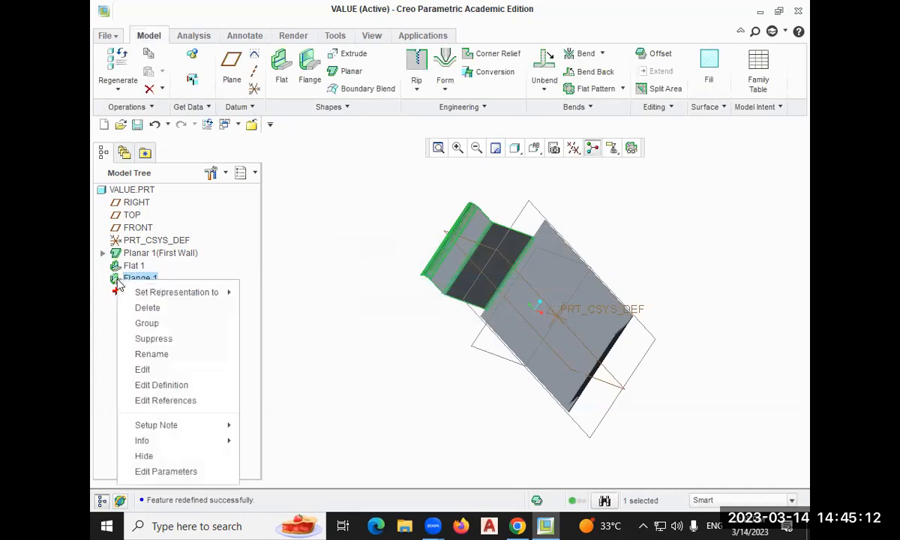
pyautogui.click(126, 268)
# Examine the flat wall's rectangular shape in Sketcher, close its definition without changes, and inspect the part from several sides
pyautogui.click(131, 267)
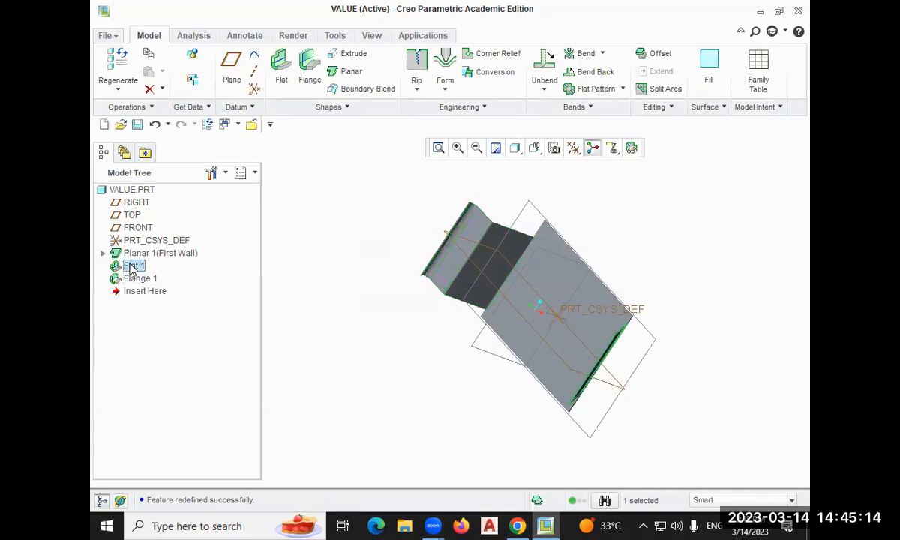
pyautogui.rightClick(131, 268)
pyautogui.click(175, 370)
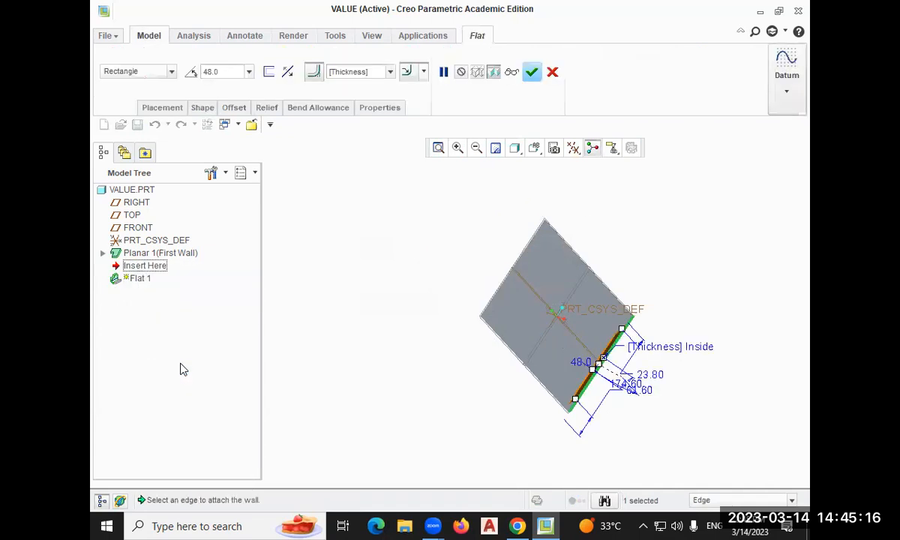
pyautogui.click(201, 109)
pyautogui.click(224, 132)
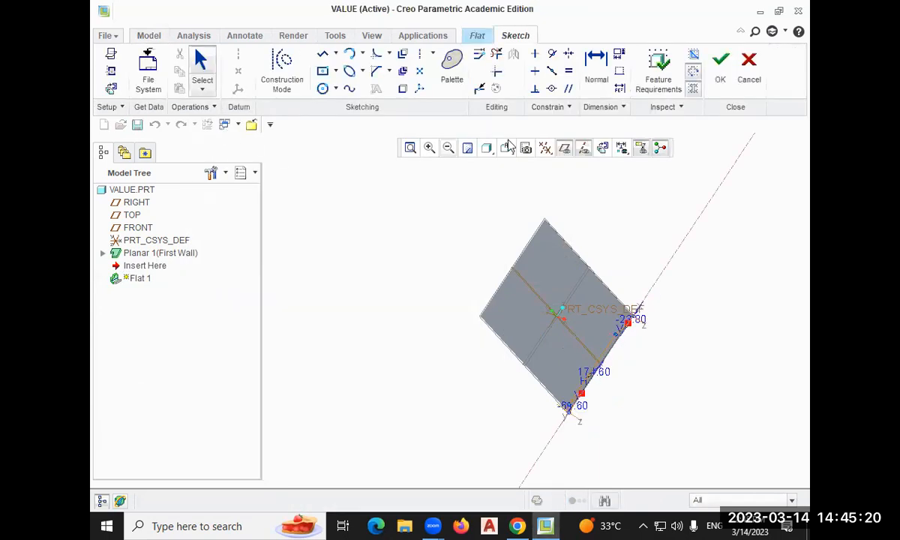
pyautogui.click(569, 148)
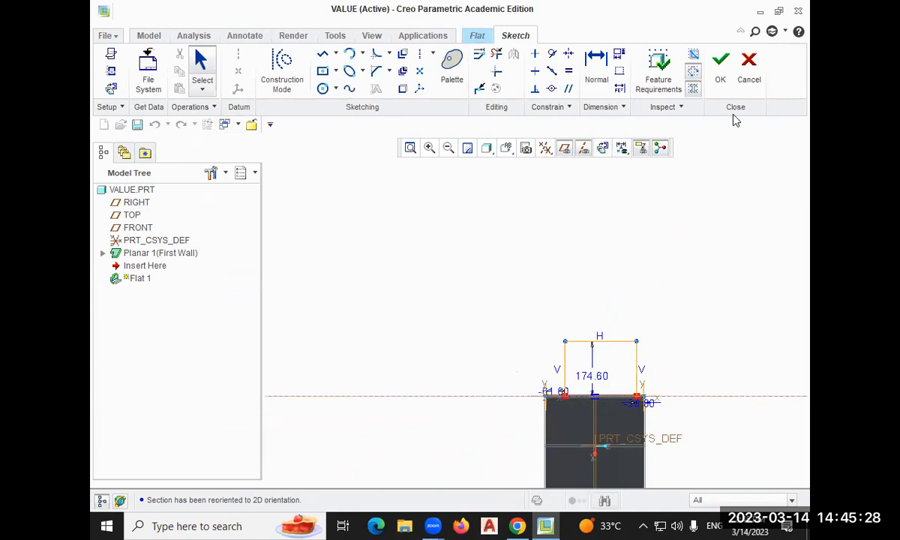
pyautogui.click(719, 79)
pyautogui.moveTo(679, 292); pyautogui.dragTo(576, 257, button='middle')
pyautogui.click(438, 152)
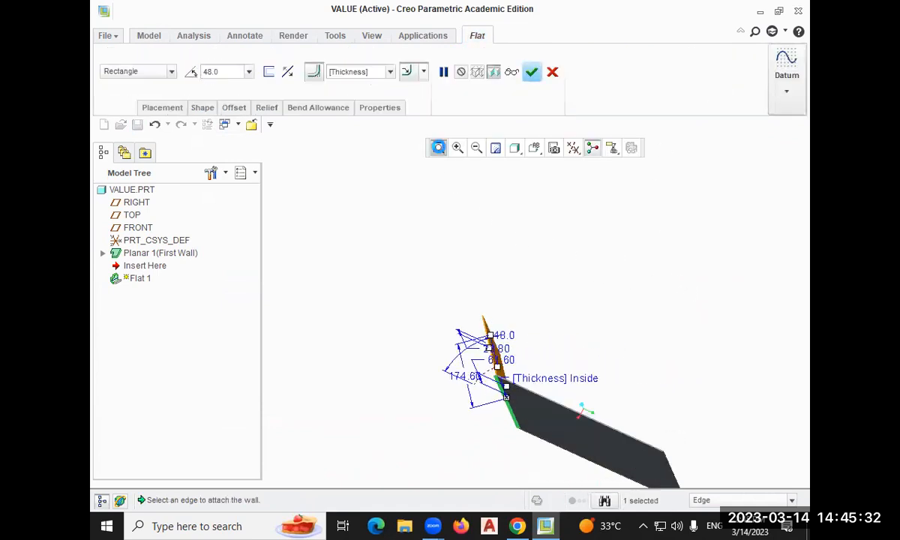
pyautogui.click(531, 72)
pyautogui.moveTo(674, 225); pyautogui.dragTo(589, 254, button='middle')
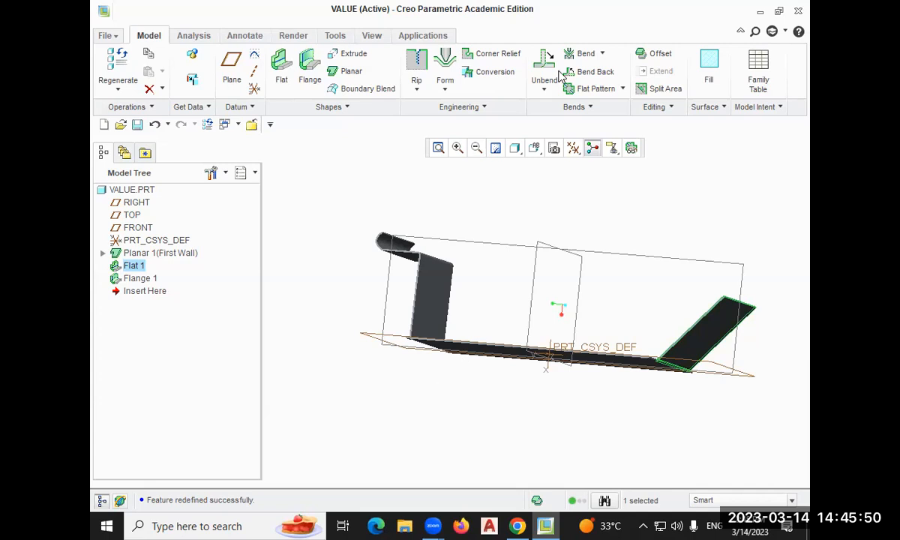
pyautogui.moveTo(488, 205)
pyautogui.mouseDown(button='middle')
pyautogui.moveTo(494, 215)
pyautogui.moveTo(478, 220)
pyautogui.mouseUp(button='middle')
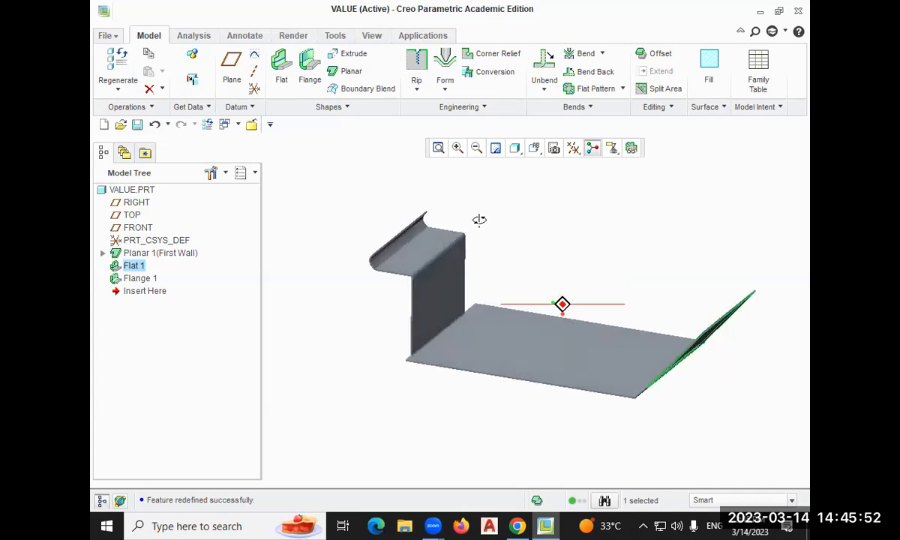
# Redefine the flat wall at the end of the planar base and change its shape to Trapezoid
pyautogui.click(135, 267)
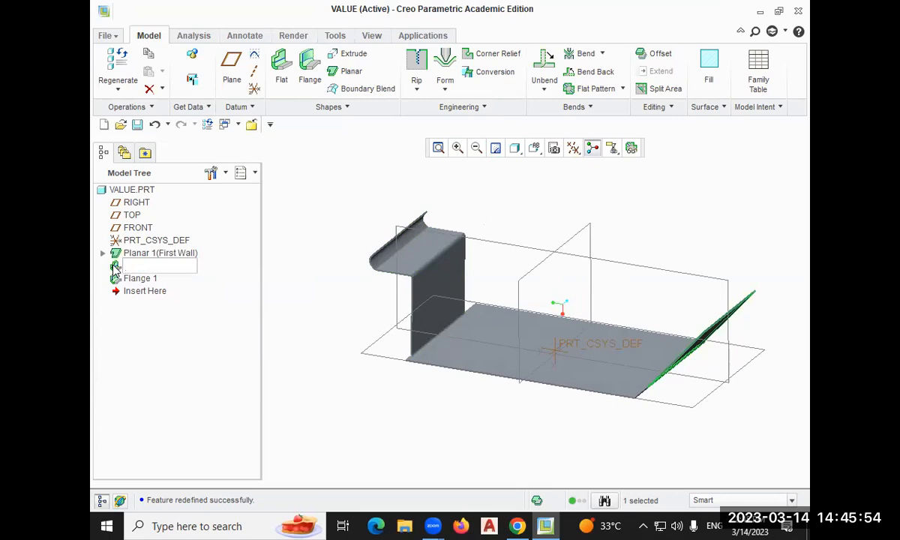
pyautogui.rightClick(169, 377)
pyautogui.click(171, 372)
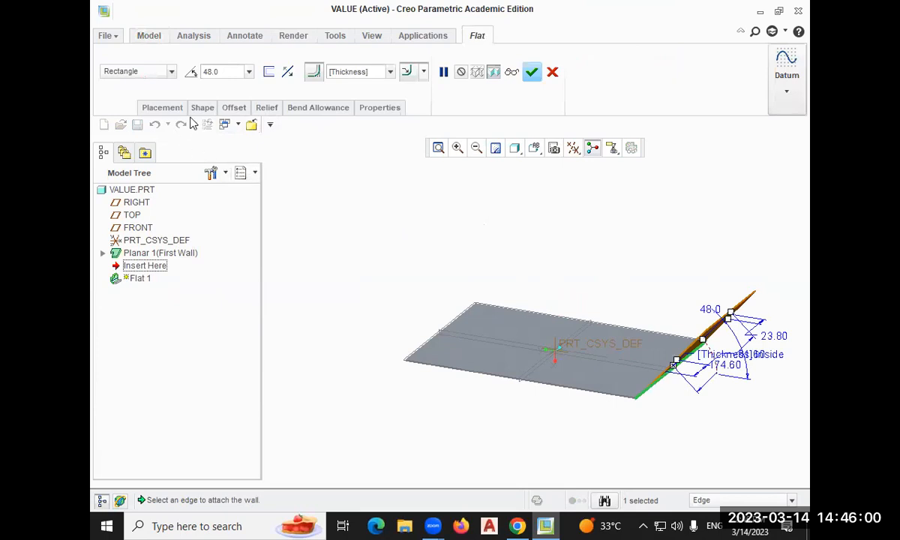
pyautogui.moveTo(439, 155); pyautogui.dragTo(504, 289, button='middle')
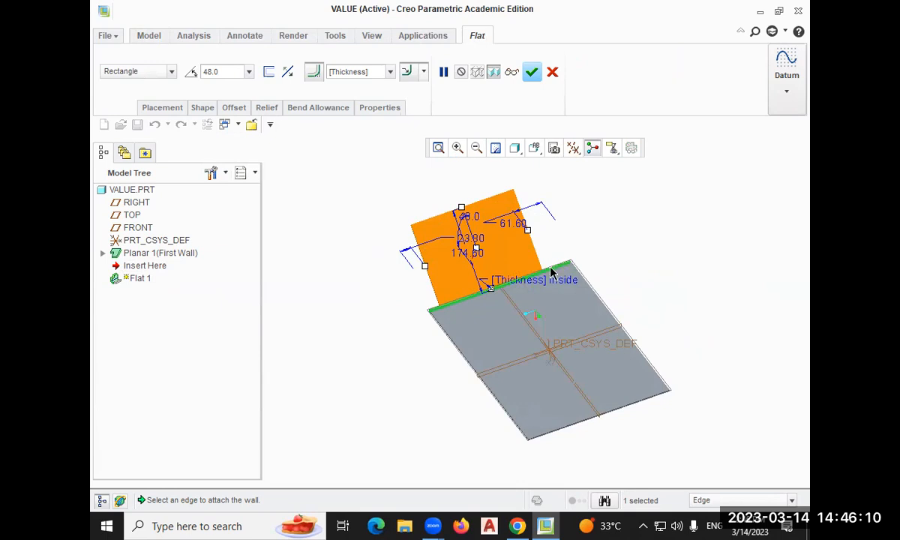
pyautogui.click(169, 71)
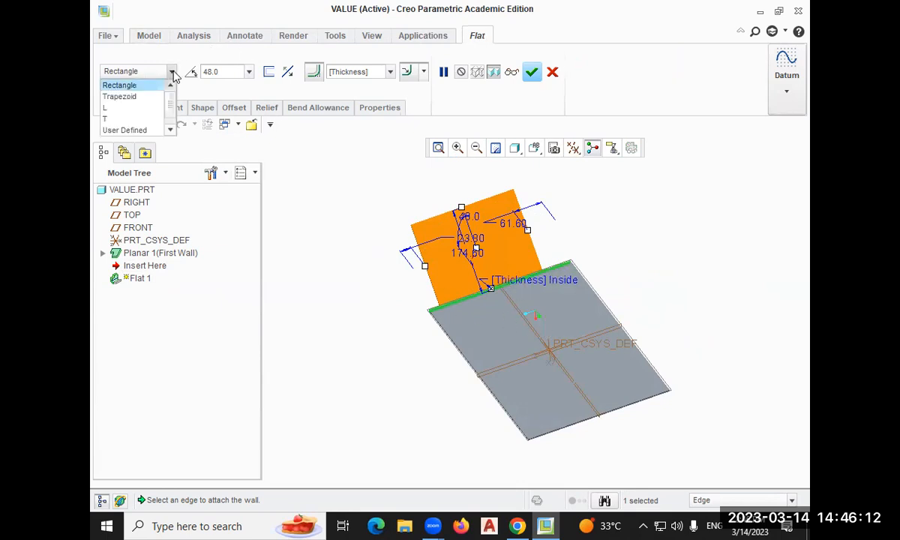
pyautogui.click(124, 97)
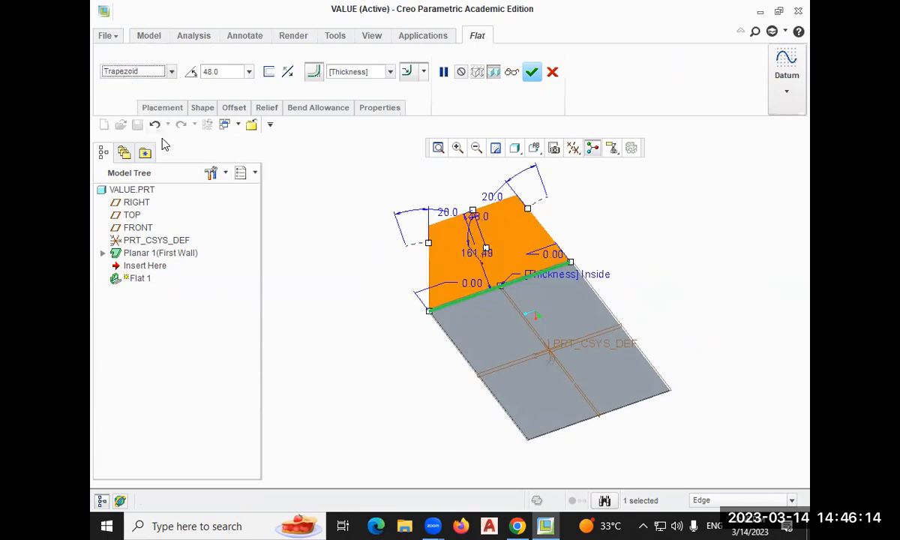
pyautogui.moveTo(391, 199)
pyautogui.mouseDown(button='middle')
pyautogui.moveTo(385, 180)
pyautogui.moveTo(399, 187)
pyautogui.mouseUp(button='middle')
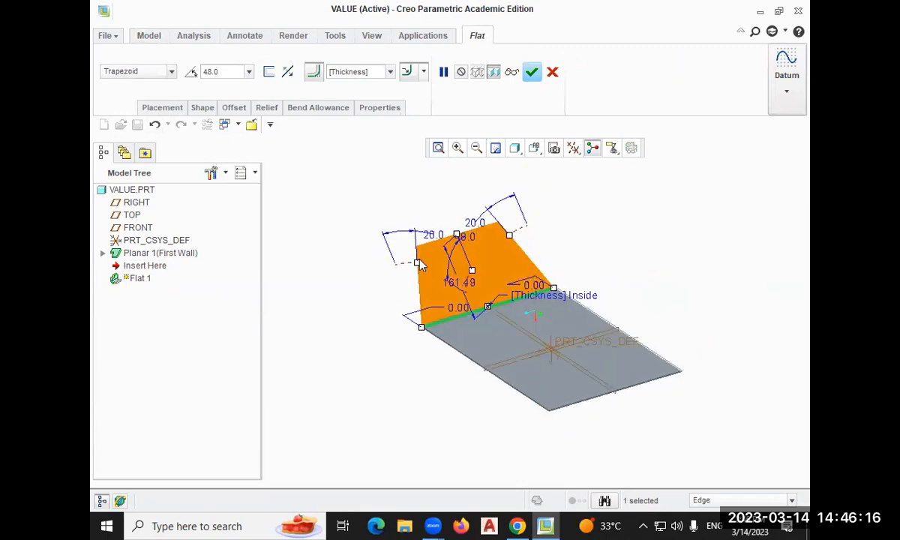
# Reshape the trapezoidal wall with both base ends inset, a height of about 200.6 mm and a bend angle of about 59 degrees
pyautogui.moveTo(421, 331); pyautogui.dragTo(444, 320)
pyautogui.moveTo(468, 234); pyautogui.dragTo(513, 275)
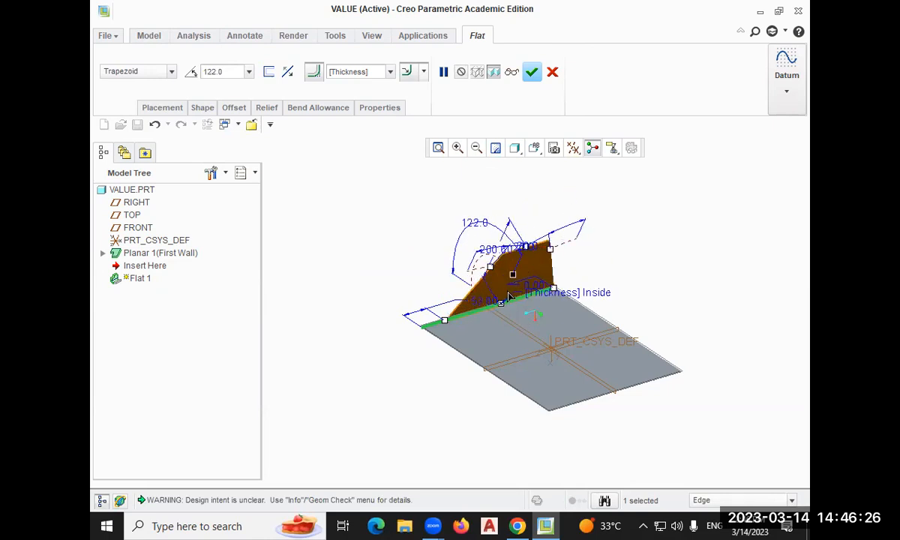
pyautogui.moveTo(558, 294); pyautogui.dragTo(528, 296)
pyautogui.moveTo(490, 268); pyautogui.dragTo(467, 252)
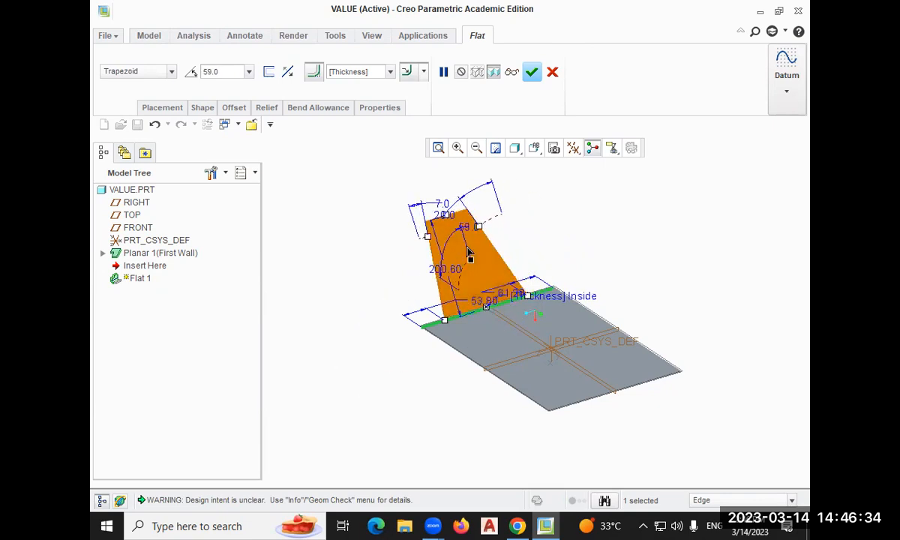
pyautogui.moveTo(586, 247); pyautogui.dragTo(623, 267, button='middle')
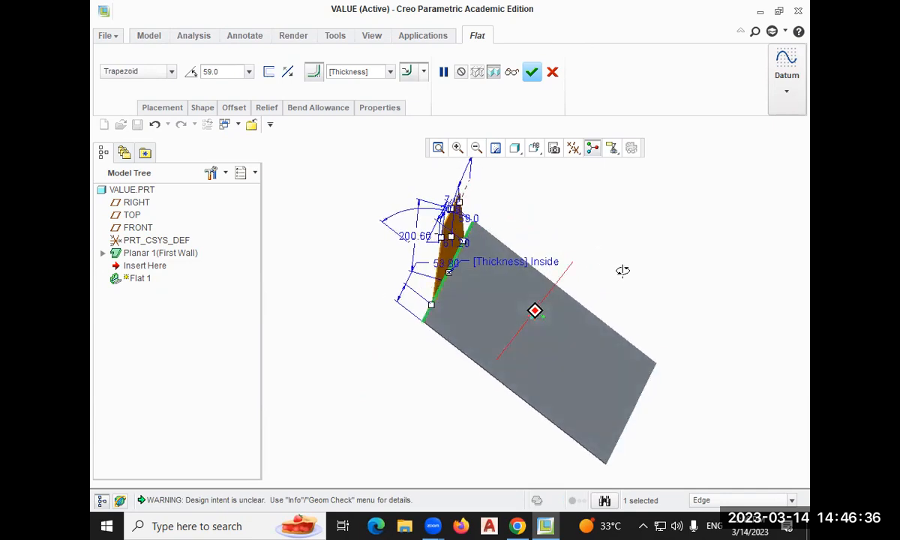
# Change the flat wall's shape to L and stretch its tall leg to about 247 mm
pyautogui.click(171, 72)
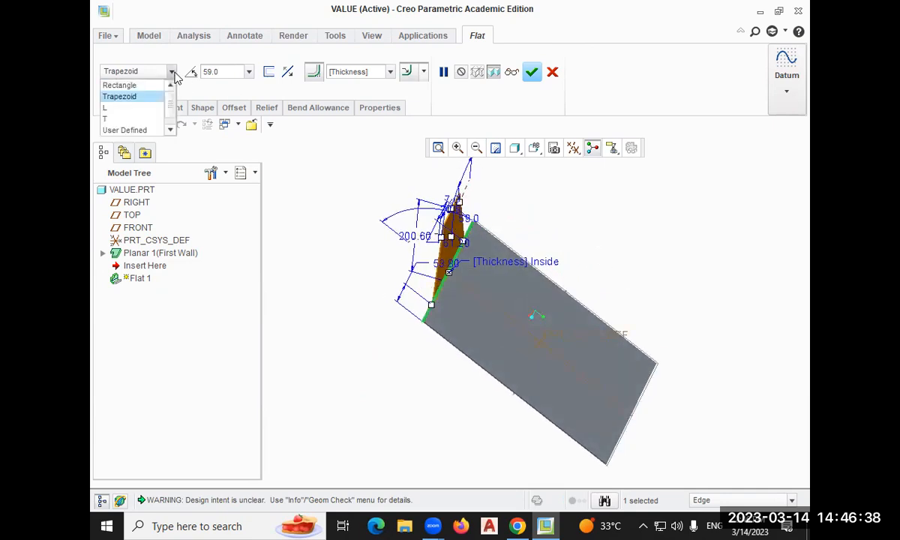
pyautogui.click(139, 107)
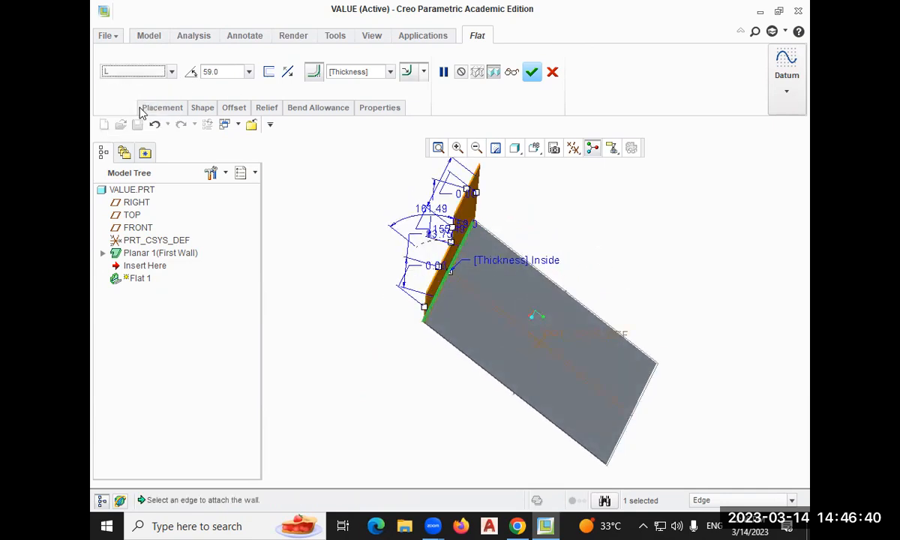
pyautogui.moveTo(641, 209)
pyautogui.mouseDown(button='middle')
pyautogui.moveTo(594, 186)
pyautogui.moveTo(601, 179)
pyautogui.moveTo(586, 177)
pyautogui.moveTo(589, 184)
pyautogui.mouseUp(button='middle')
pyautogui.moveTo(487, 219); pyautogui.dragTo(475, 177)
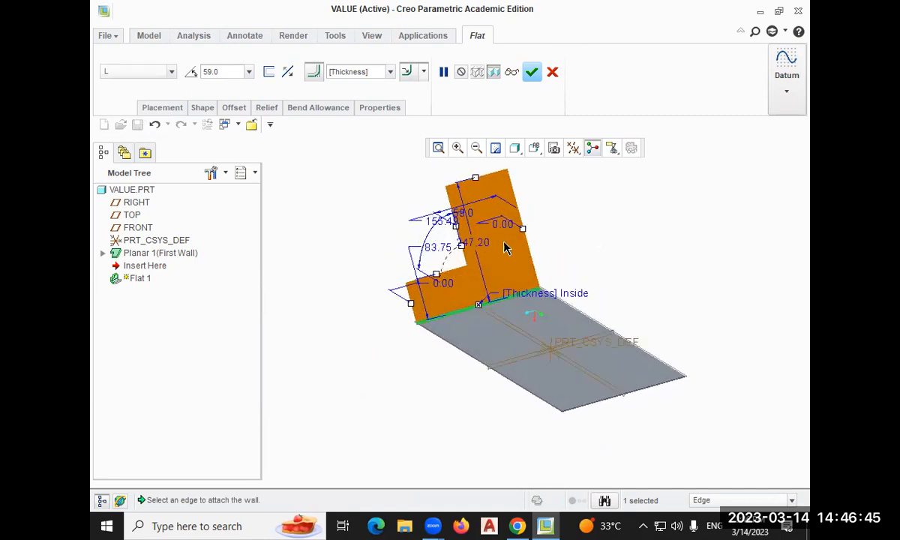
# Change the flat wall's shape to T and view the preview from the opposite side
pyautogui.click(171, 73)
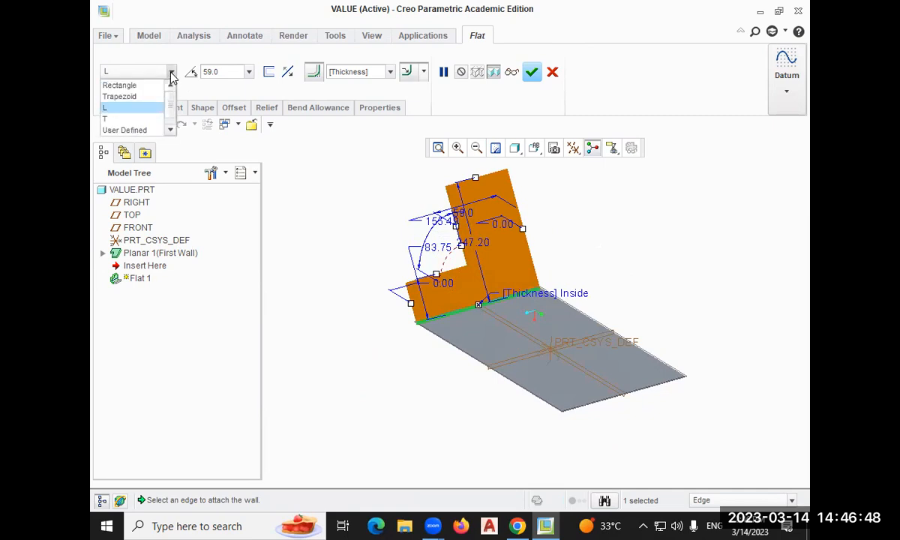
pyautogui.click(150, 119)
pyautogui.moveTo(608, 245); pyautogui.dragTo(591, 264, button='middle')
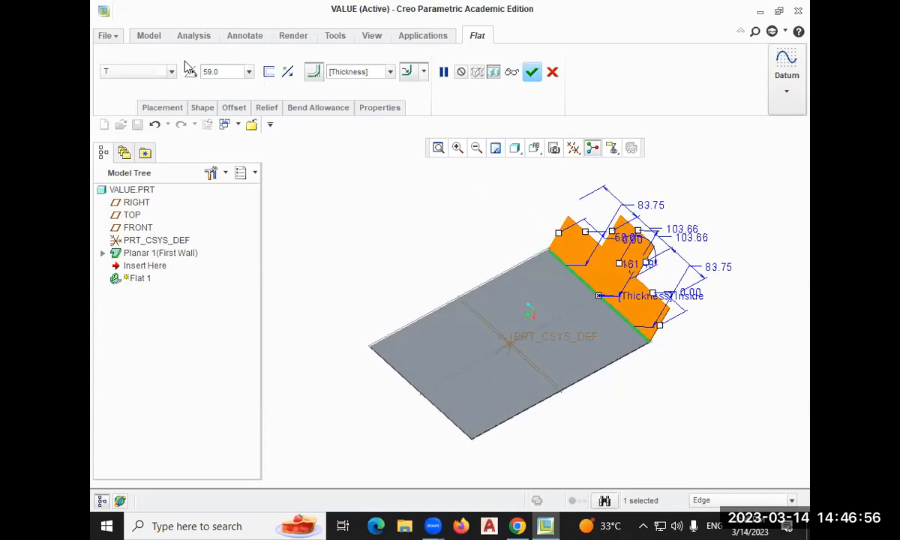
# Change the flat wall's shape to User Defined and open its shape sketch, oriented flat to the screen
pyautogui.click(172, 72)
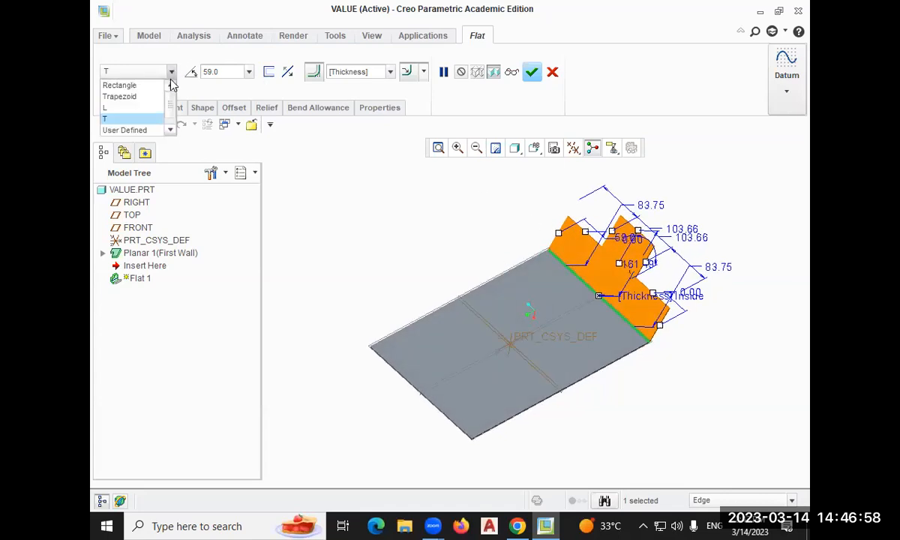
pyautogui.click(147, 132)
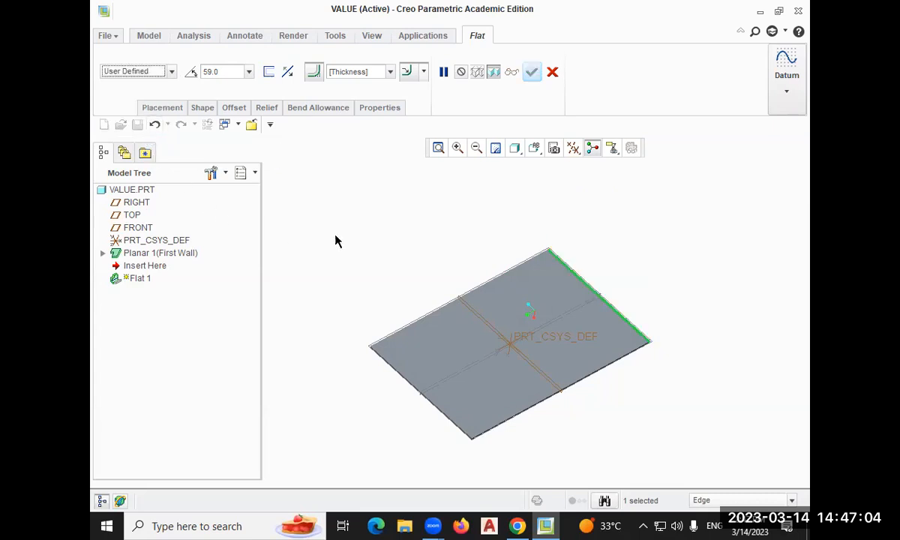
pyautogui.moveTo(453, 244)
pyautogui.mouseDown(button='middle')
pyautogui.moveTo(450, 213)
pyautogui.moveTo(440, 239)
pyautogui.mouseUp(button='middle')
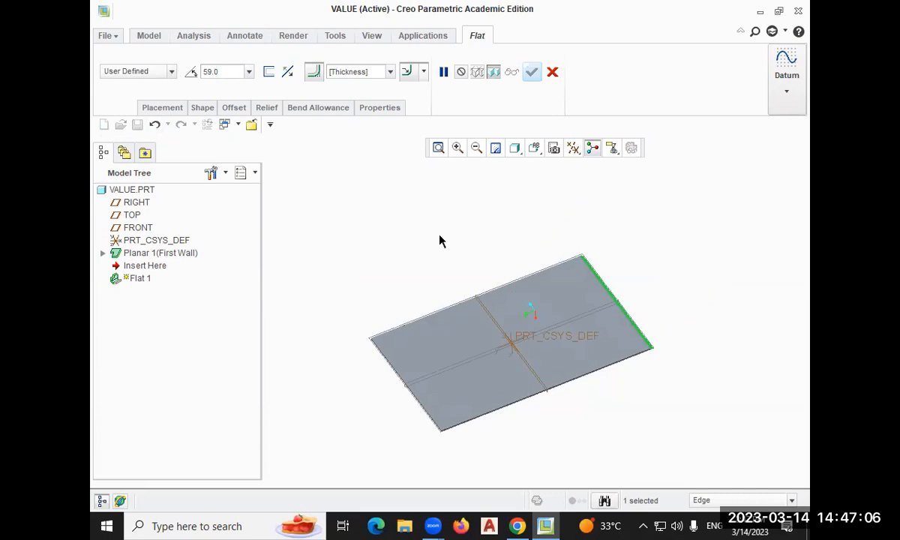
pyautogui.click(200, 108)
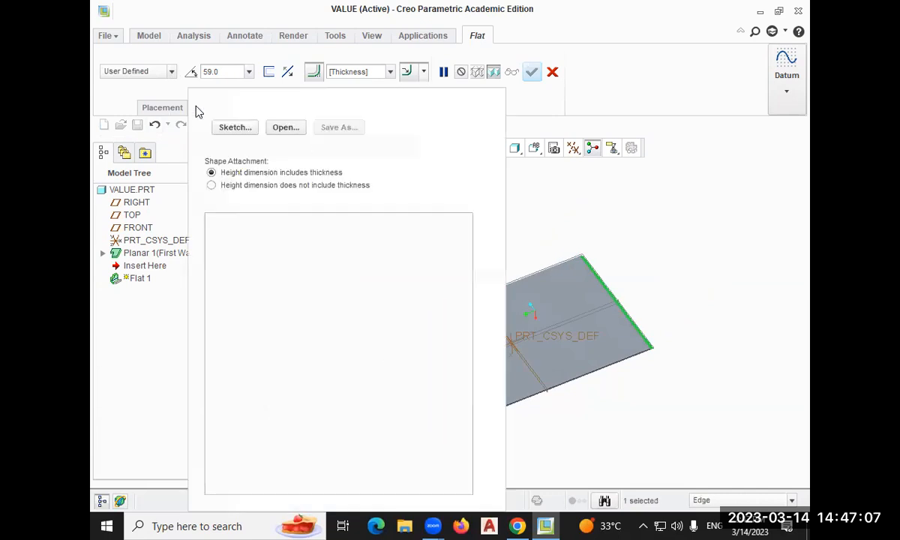
pyautogui.click(228, 130)
pyautogui.click(743, 265)
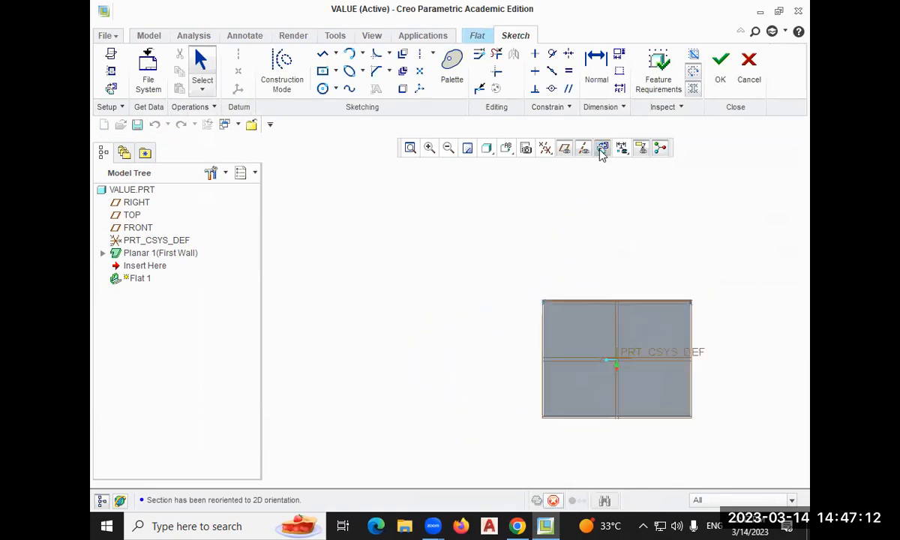
# Sketch an open line chain between the attachment edge's ends: a vertical of about 169 mm, a downward slope and two upright tabs, the taller about 250 mm
pyautogui.click(322, 54)
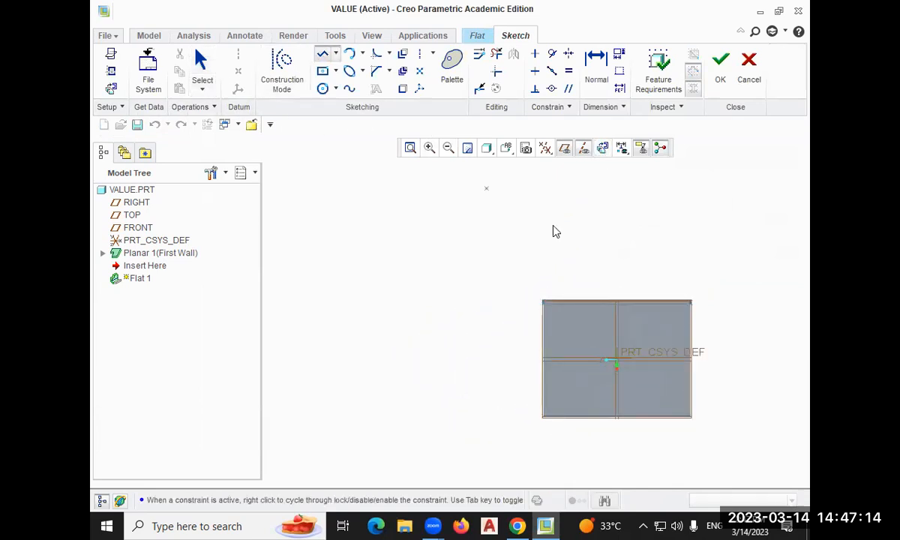
pyautogui.click(543, 300)
pyautogui.click(543, 223)
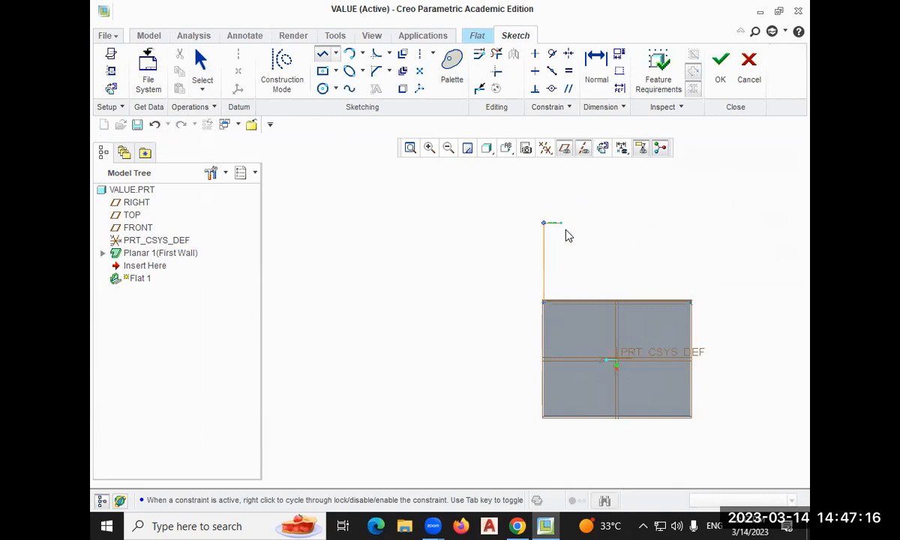
pyautogui.click(575, 247)
pyautogui.click(575, 197)
pyautogui.click(597, 197)
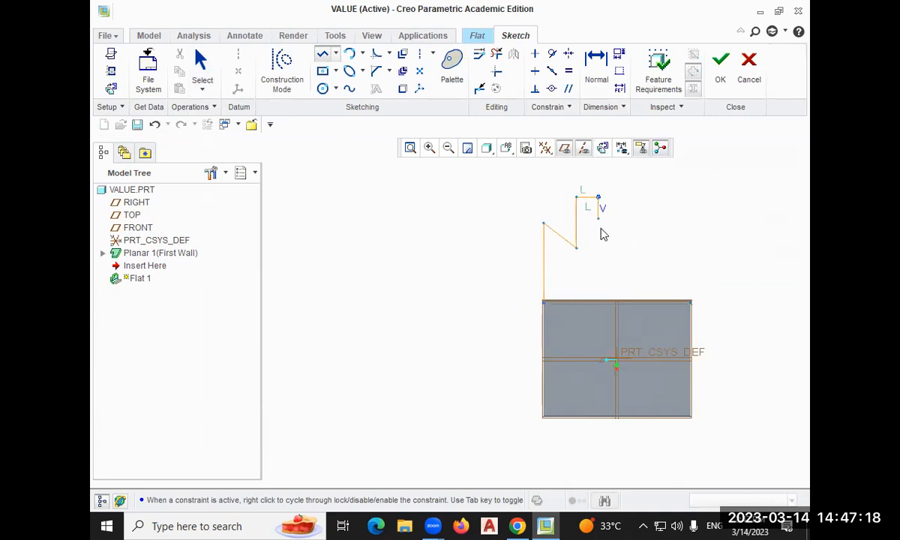
pyautogui.click(597, 277)
pyautogui.click(629, 276)
pyautogui.click(629, 170)
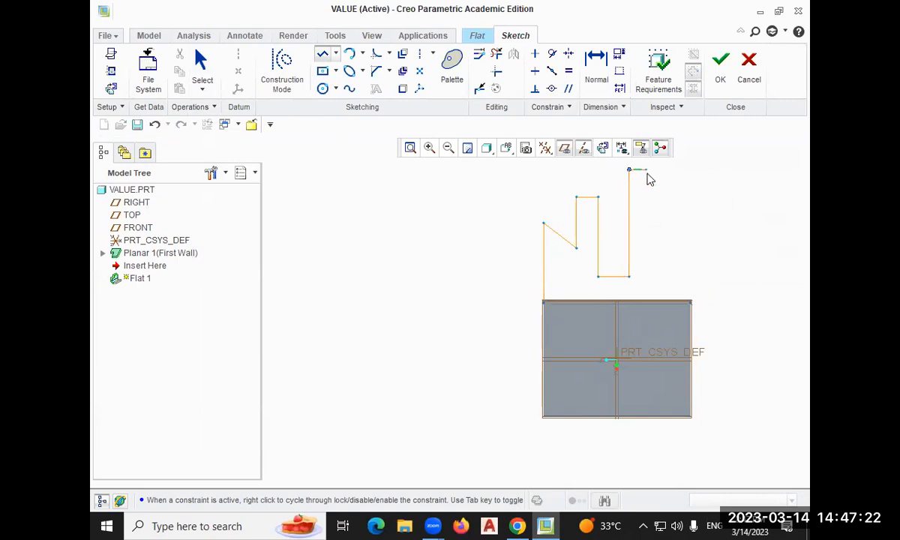
pyautogui.click(650, 169)
pyautogui.click(651, 287)
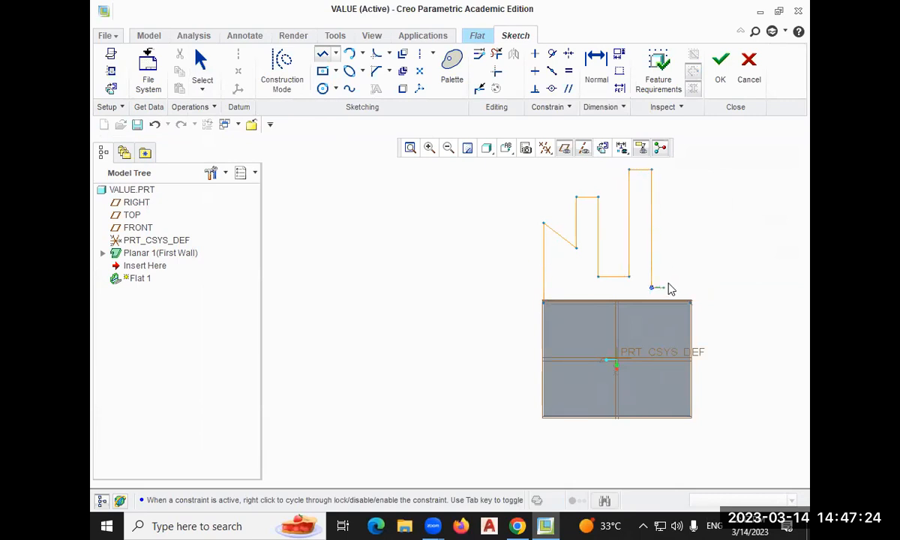
pyautogui.click(690, 287)
pyautogui.middleClick(741, 268)
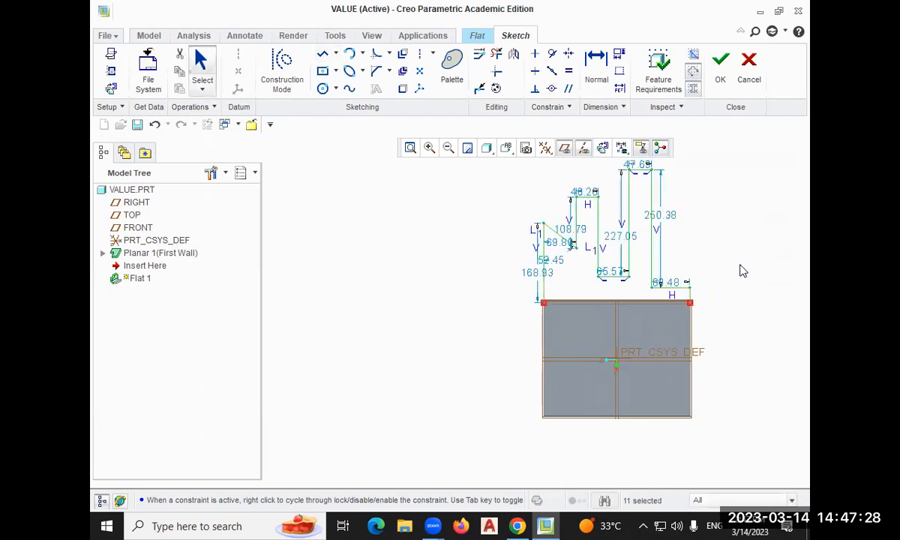
# Accept the user-defined shape sketch and swing the previewed wall to a bend angle of 48 degrees
pyautogui.click(720, 84)
pyautogui.moveTo(757, 210)
pyautogui.mouseDown(button='middle')
pyautogui.moveTo(670, 241)
pyautogui.moveTo(652, 288)
pyautogui.mouseUp(button='middle')
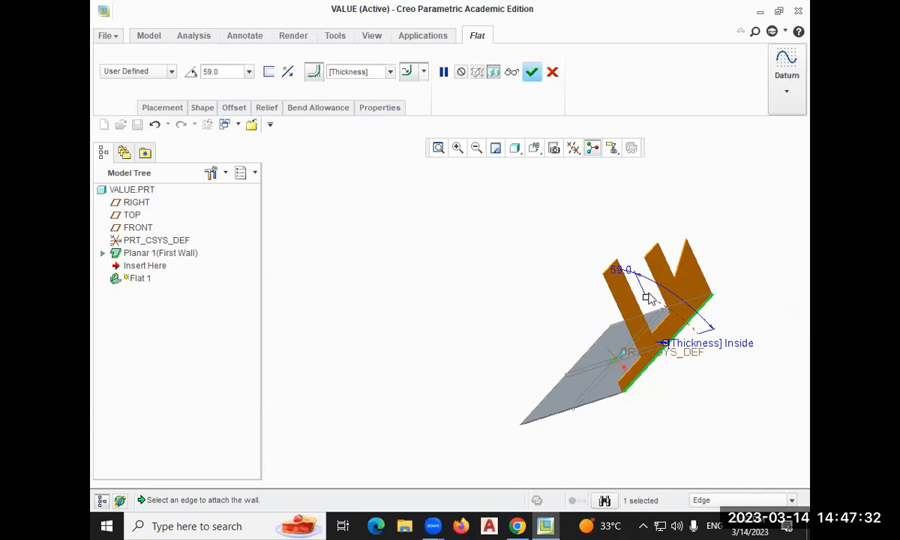
pyautogui.moveTo(650, 298); pyautogui.dragTo(699, 334)
pyautogui.moveTo(723, 379); pyautogui.dragTo(655, 271)
pyautogui.moveTo(482, 268)
pyautogui.mouseDown(button='middle')
pyautogui.moveTo(543, 242)
pyautogui.moveTo(524, 239)
pyautogui.moveTo(562, 243)
pyautogui.moveTo(552, 240)
pyautogui.mouseUp(button='middle')
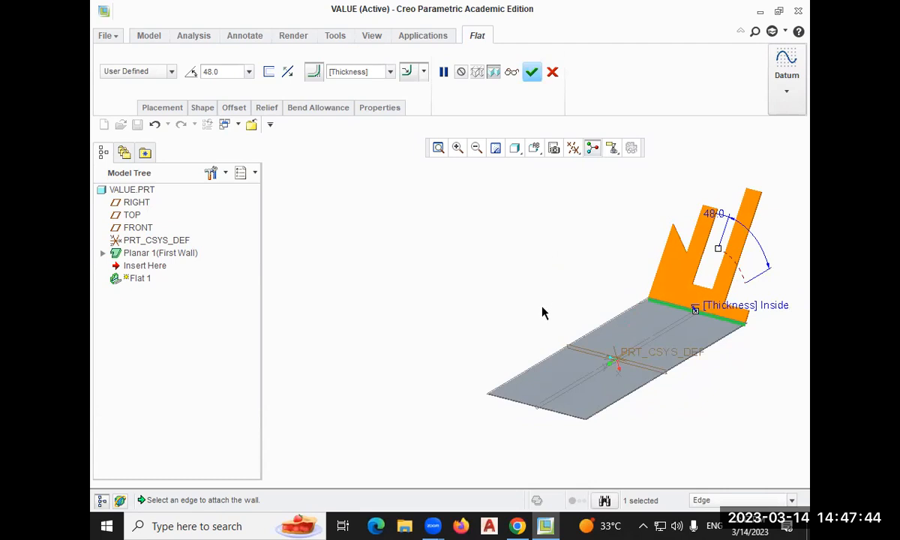
# Fit the model in view and review the flat wall's placement edge and sketched shape settings
pyautogui.click(438, 148)
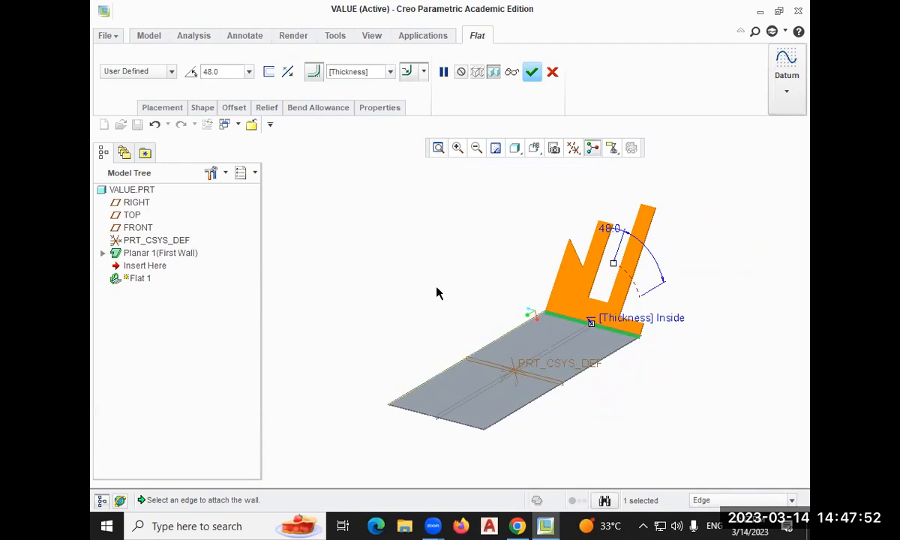
pyautogui.click(158, 107)
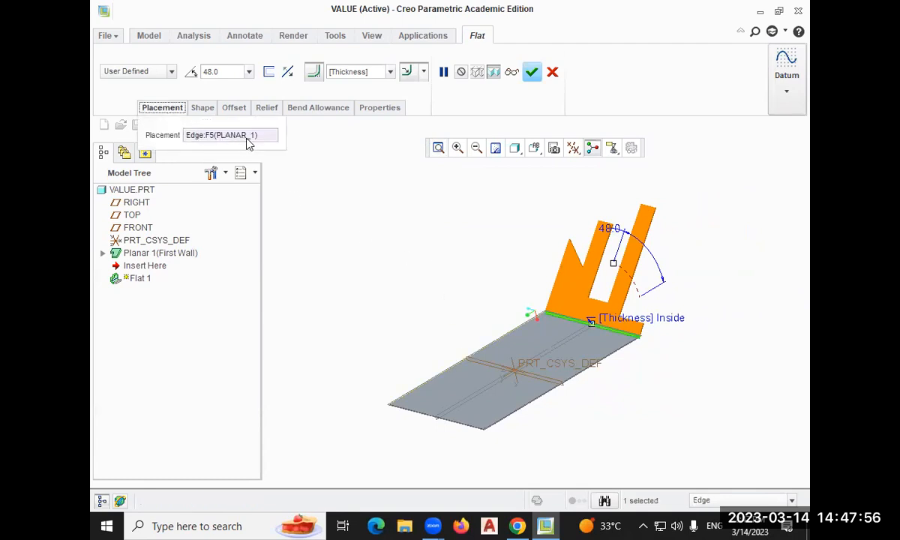
pyautogui.click(202, 110)
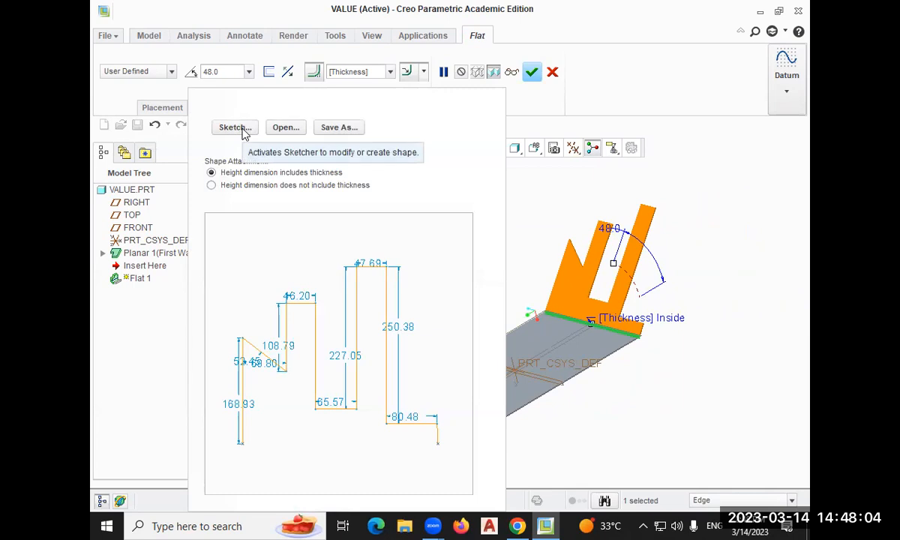
# Try the preset Rectangle shape for the flat wall, and settle on the preset L shape
pyautogui.click(171, 73)
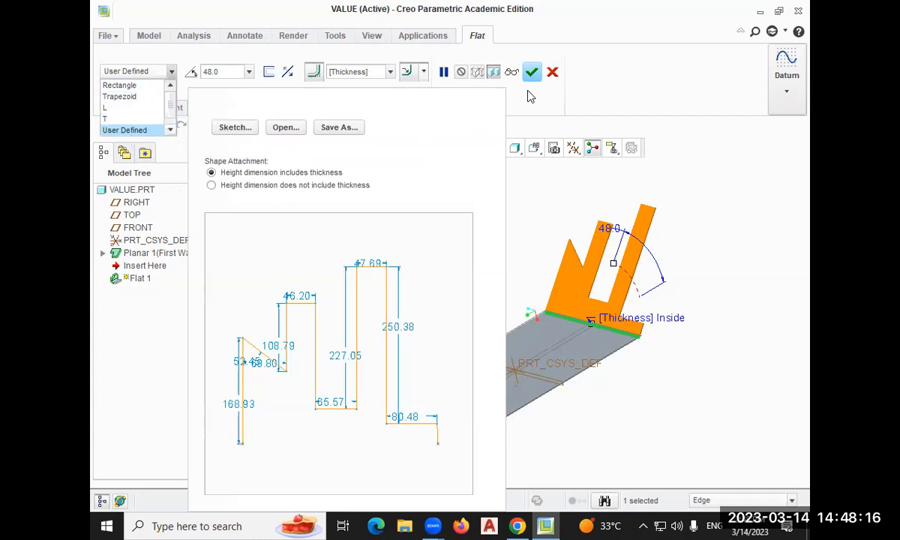
pyautogui.click(118, 85)
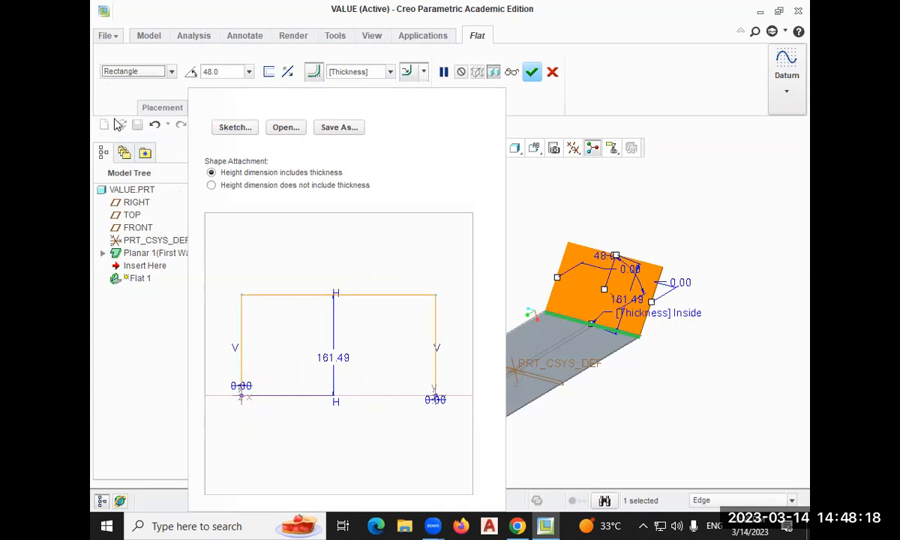
pyautogui.click(171, 71)
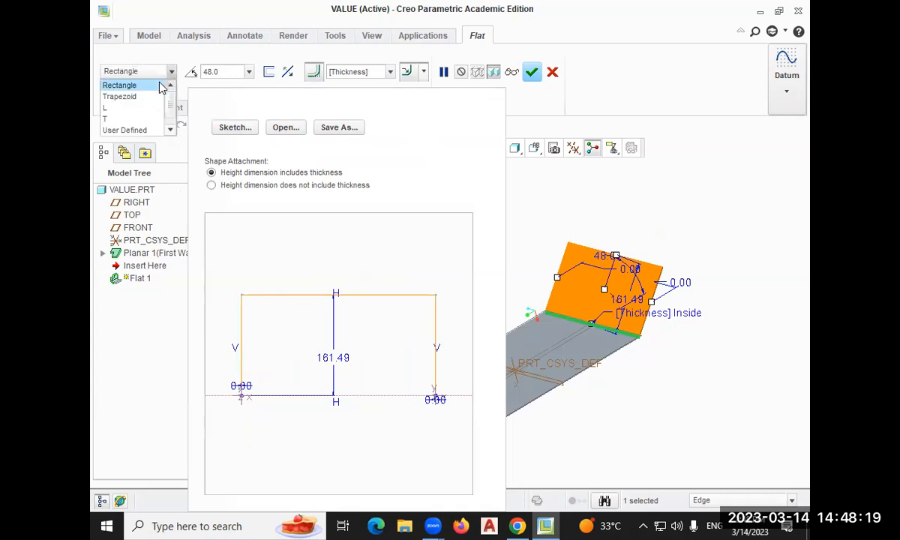
pyautogui.click(120, 109)
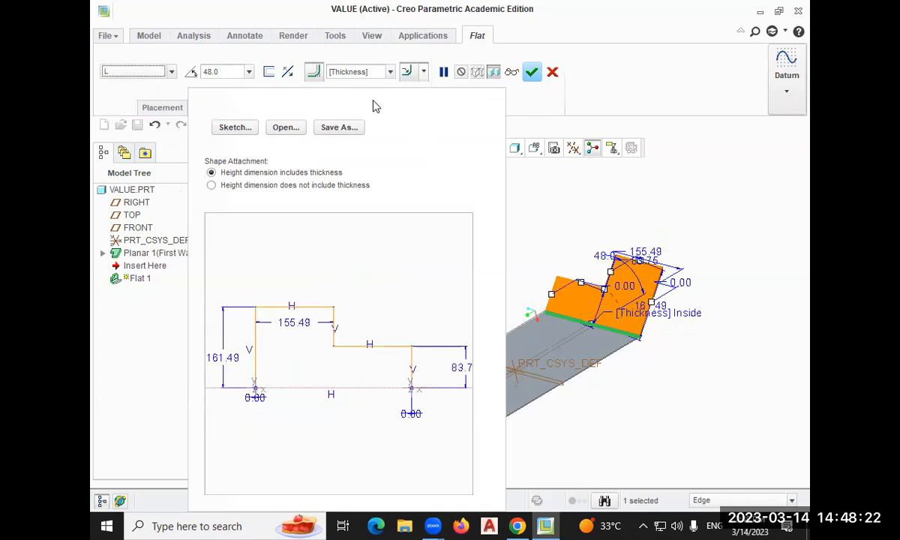
# Set the L-shaped flat wall's bend angle to 90 degrees and complete the feature redefinition
pyautogui.doubleClick(232, 72)
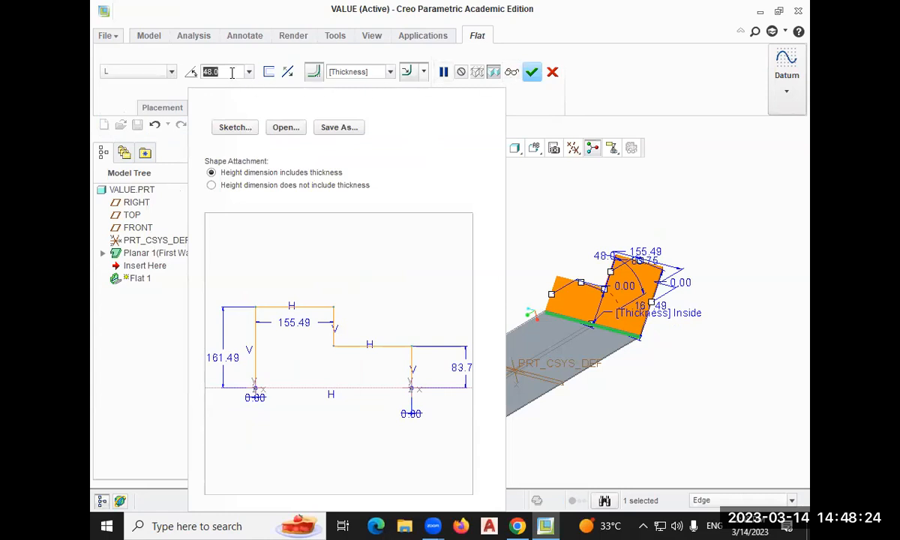
pyautogui.write('90')
pyautogui.press('Return')
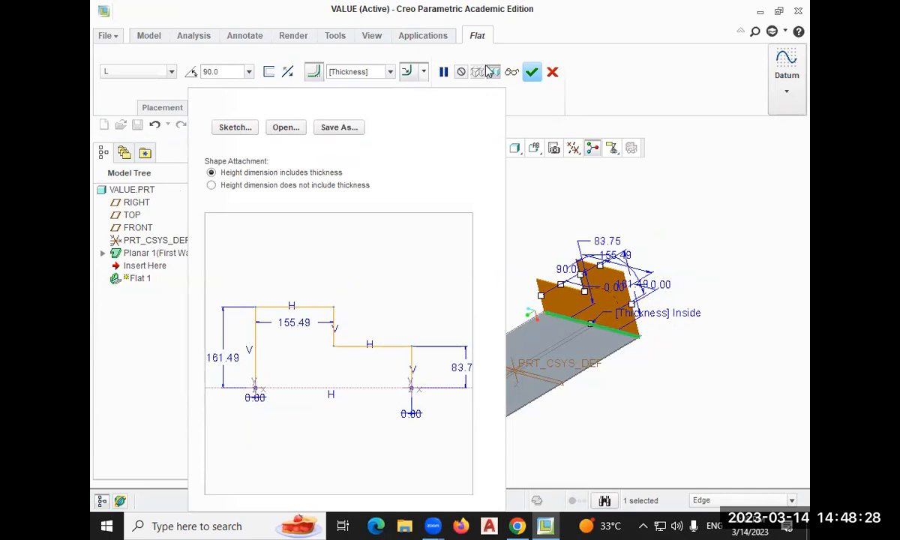
pyautogui.click(530, 71)
pyautogui.moveTo(515, 252); pyautogui.dragTo(457, 226, button='middle')
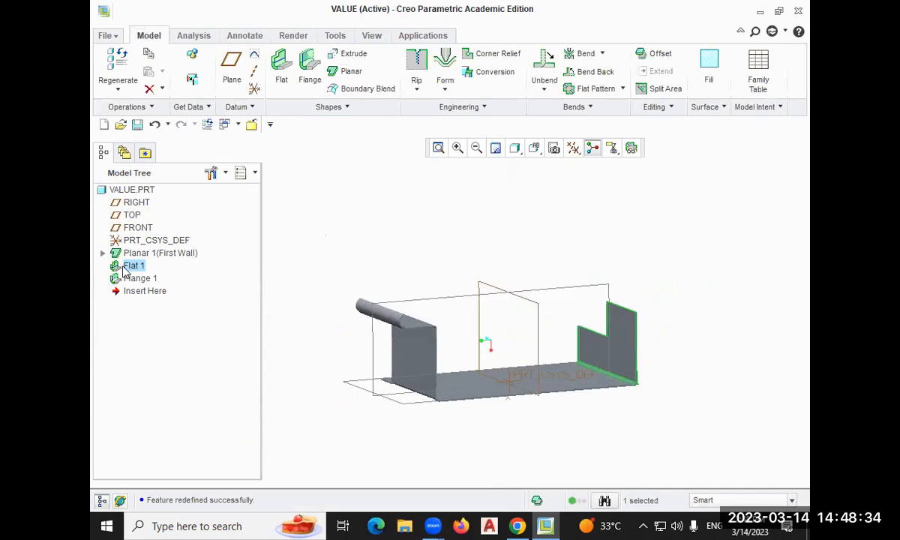
# Redefine the L-shaped flat wall, pulling its side edges inward from the attachment edge's ends by about 47 mm and 31 mm, and inspect the bend
pyautogui.rightClick(125, 269)
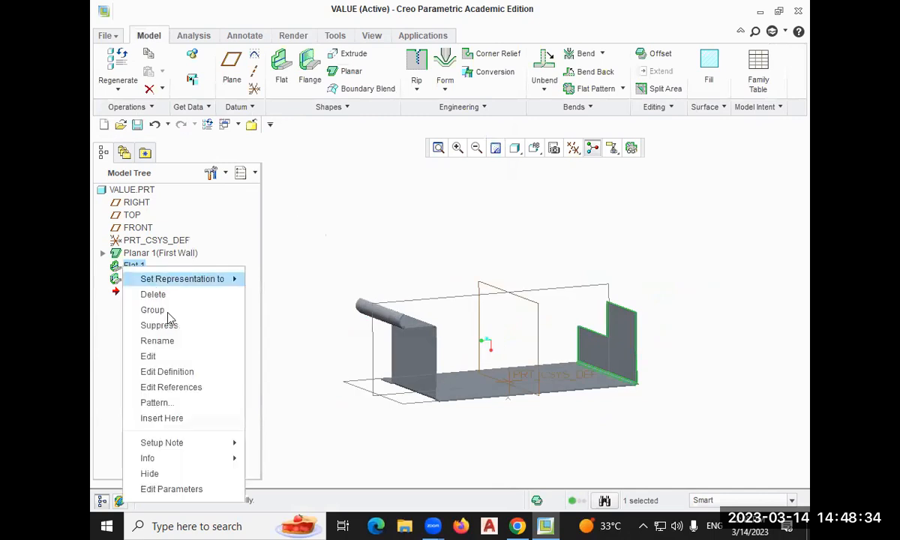
pyautogui.click(167, 371)
pyautogui.moveTo(579, 345); pyautogui.dragTo(625, 348)
pyautogui.scroll(4, 561, 363)
pyautogui.scroll(-5, 594, 366)
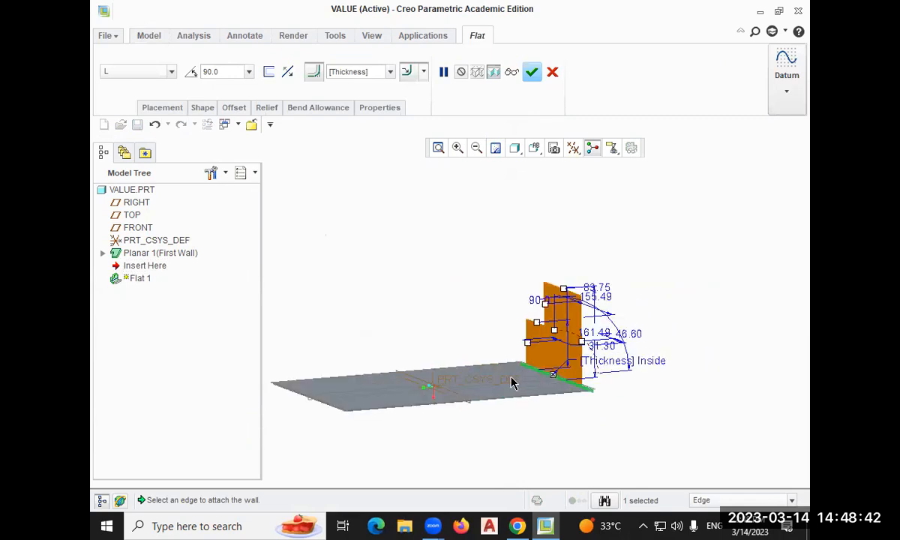
pyautogui.moveTo(560, 313); pyautogui.dragTo(527, 313, button='middle')
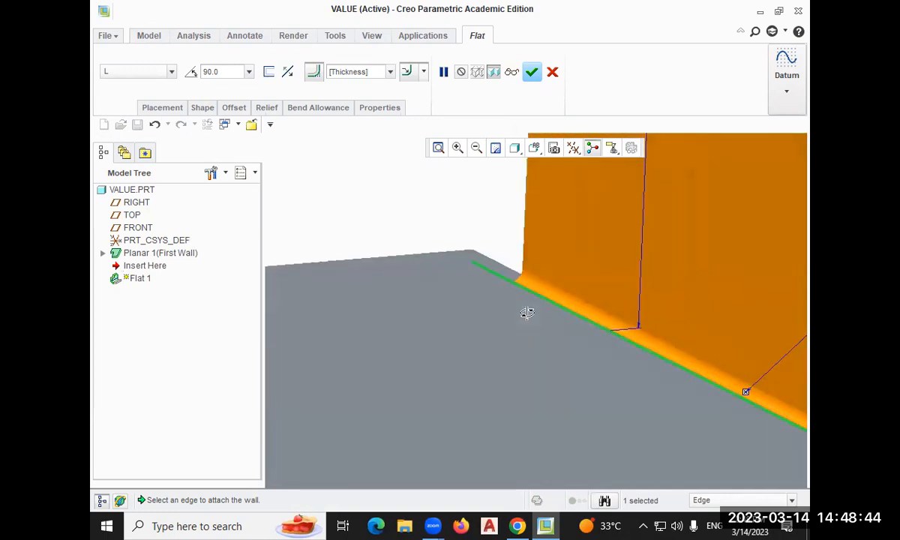
pyautogui.click(438, 147)
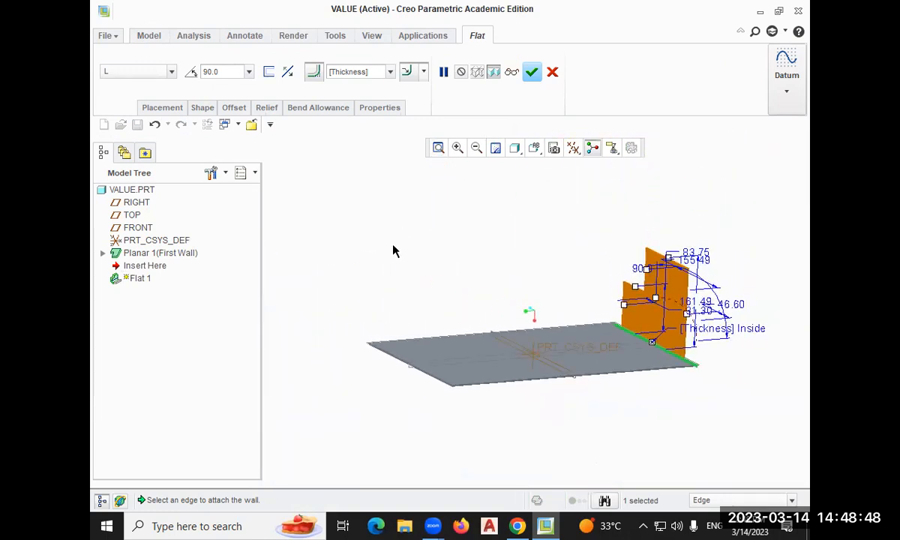
pyautogui.scroll(5, 594, 291)
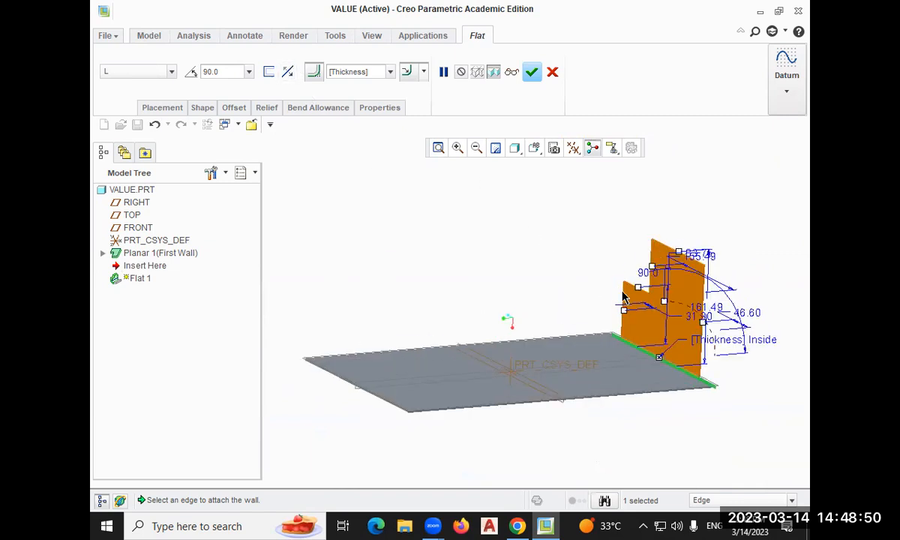
# Try dimensioning Flat 1's bend radius from the outside surface and return it to the inside surface
pyautogui.click(424, 72)
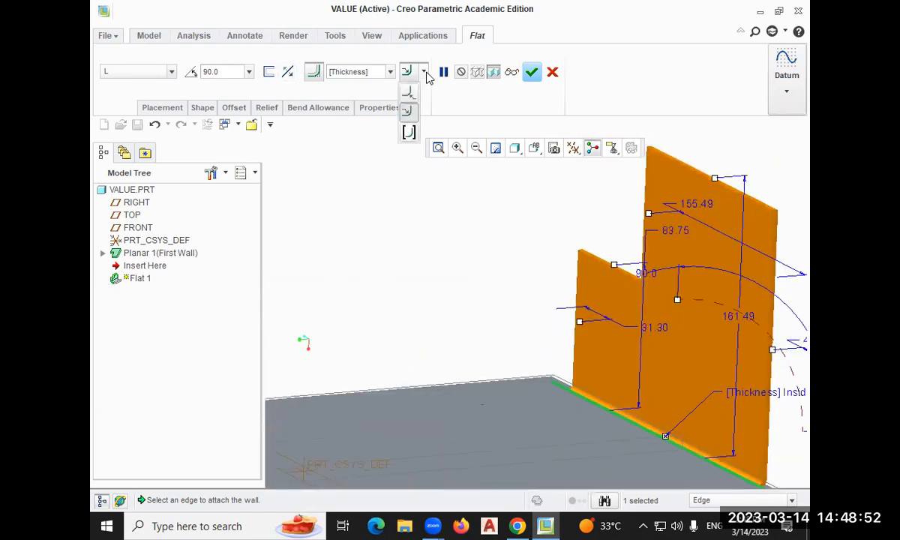
pyautogui.click(414, 94)
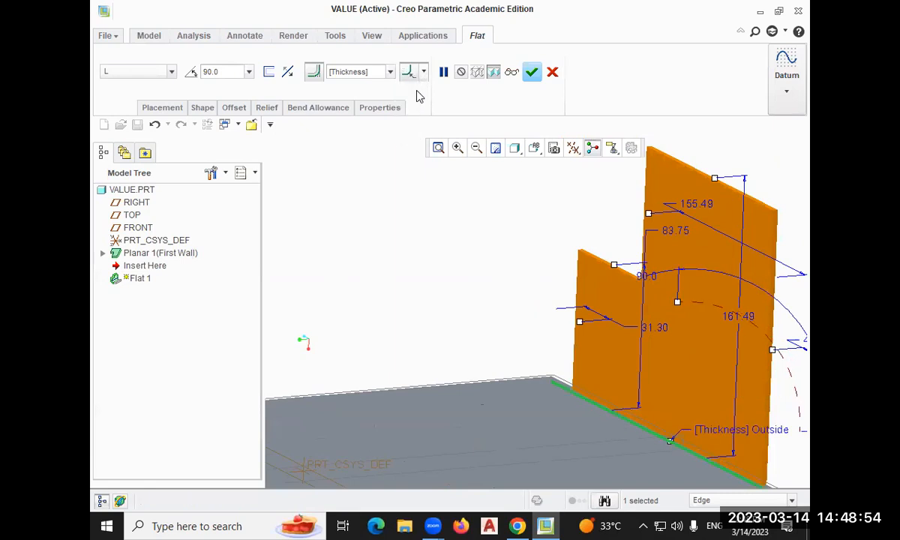
pyautogui.click(422, 74)
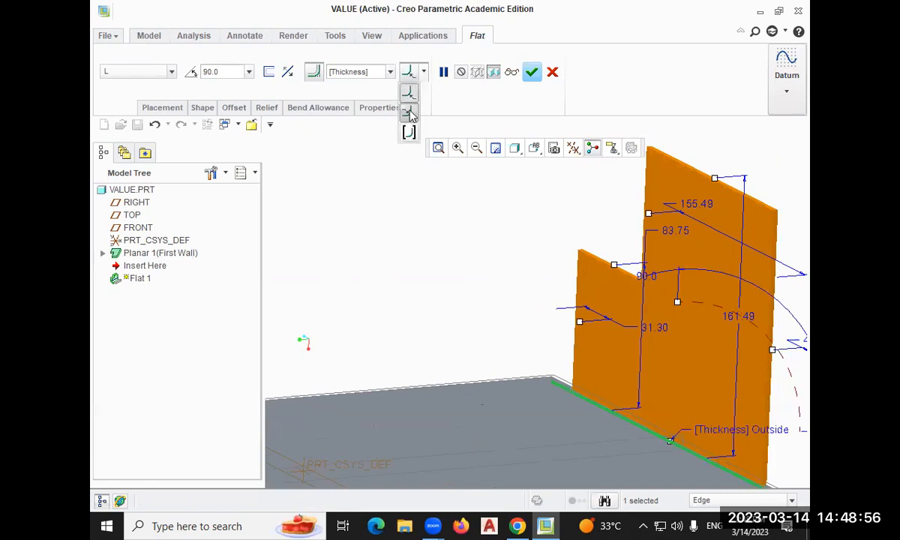
pyautogui.click(384, 111)
# Try bend radius presets of 2.0 * Thickness and Thickness on the L-shaped flat wall
pyautogui.click(390, 71)
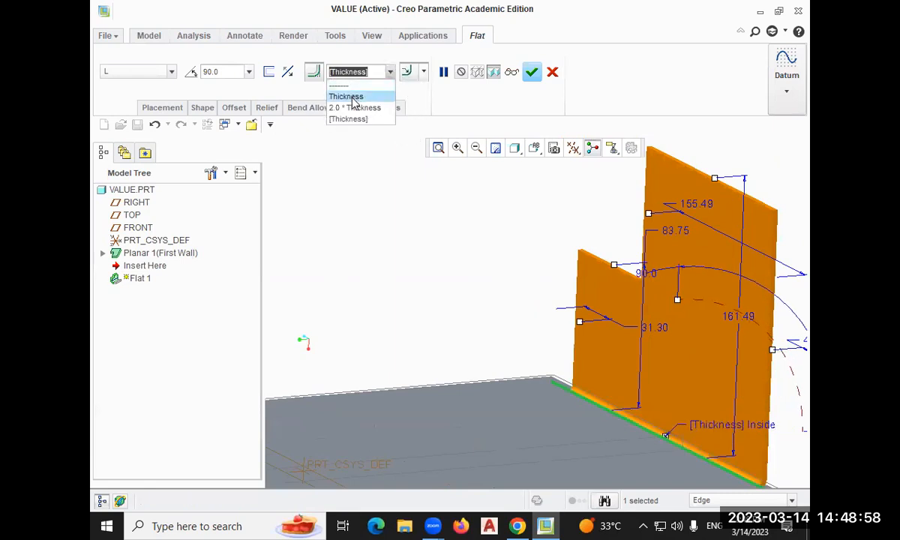
pyautogui.click(349, 109)
pyautogui.click(390, 73)
pyautogui.click(362, 75)
pyautogui.click(390, 71)
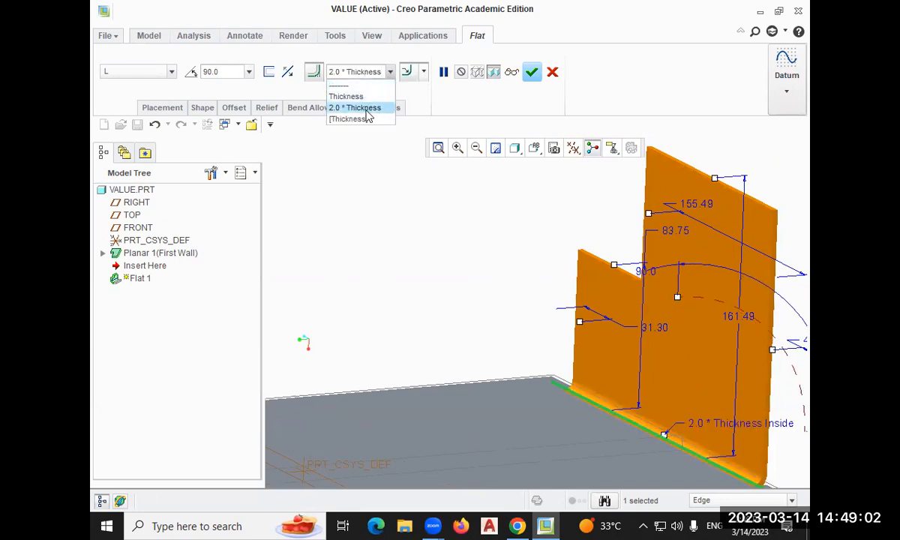
pyautogui.click(364, 99)
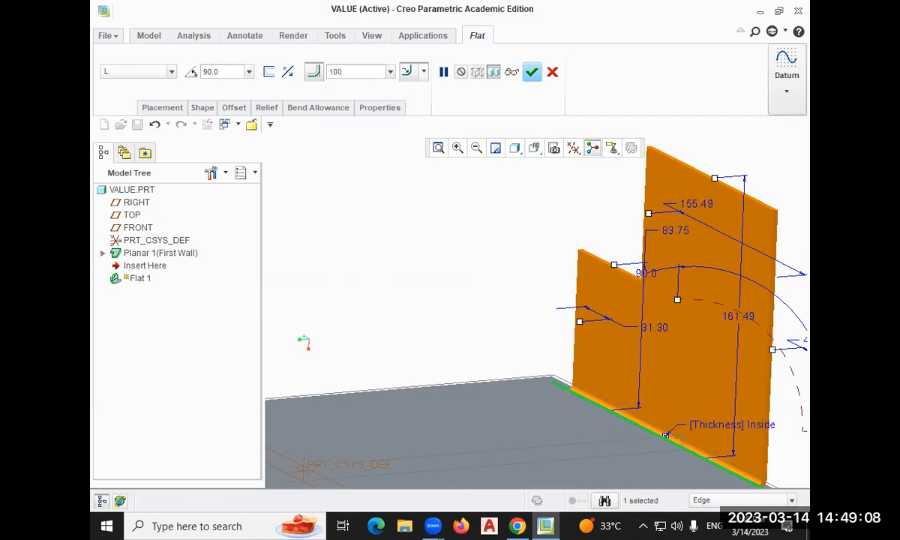
# Set Flat 1's inside bend radius to 10 and accept the wall
pyautogui.click(314, 71)
pyautogui.click(531, 72)
pyautogui.moveTo(508, 275)
pyautogui.mouseDown(button='middle')
pyautogui.moveTo(482, 248)
pyautogui.moveTo(495, 268)
pyautogui.mouseUp(button='middle')
pyautogui.click(437, 148)
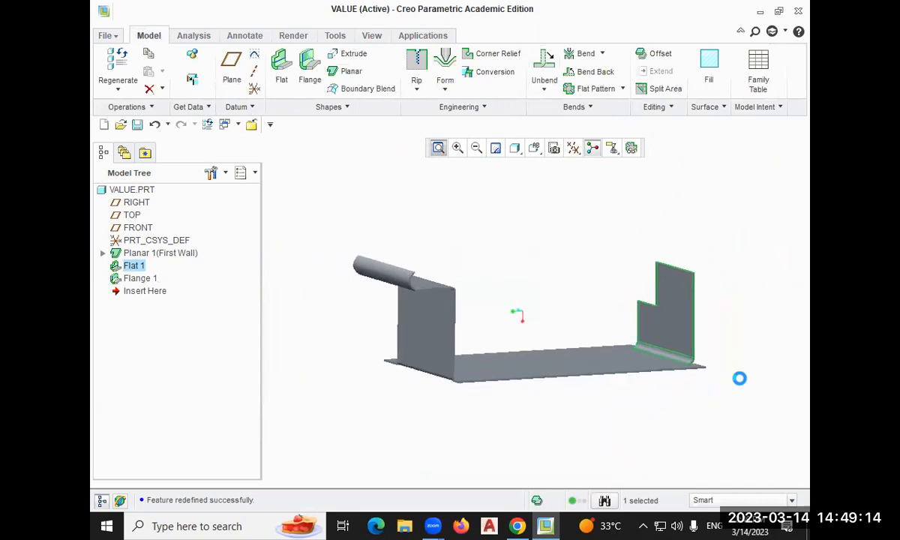
pyautogui.scroll(6, 701, 357)
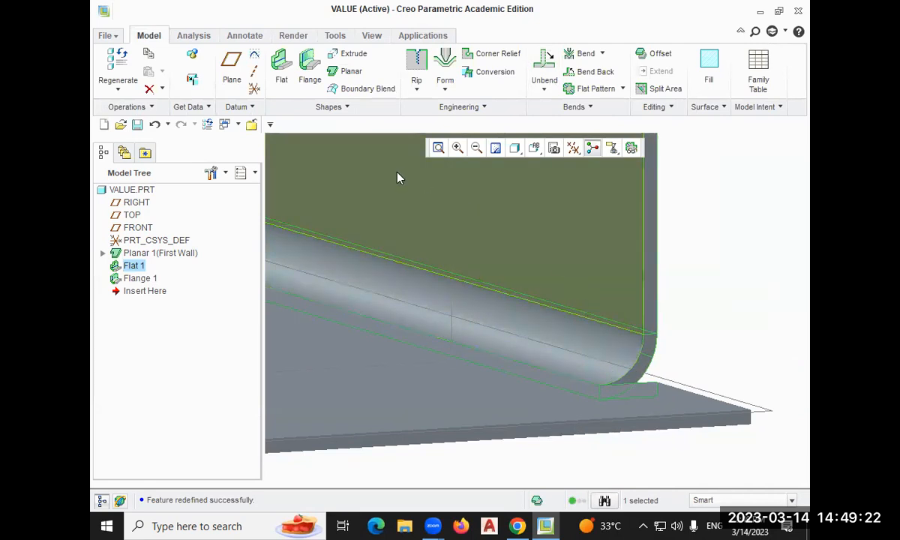
# Redefine Flat 1, trying bend radii of Thickness and 2.0 * Thickness before setting the radius back to 10 and accepting
pyautogui.rightClick(142, 270)
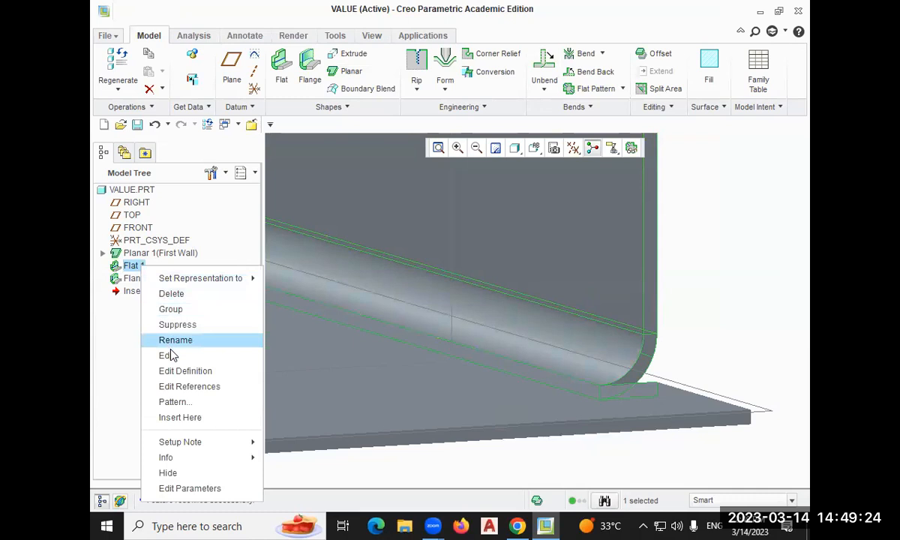
pyautogui.click(166, 365)
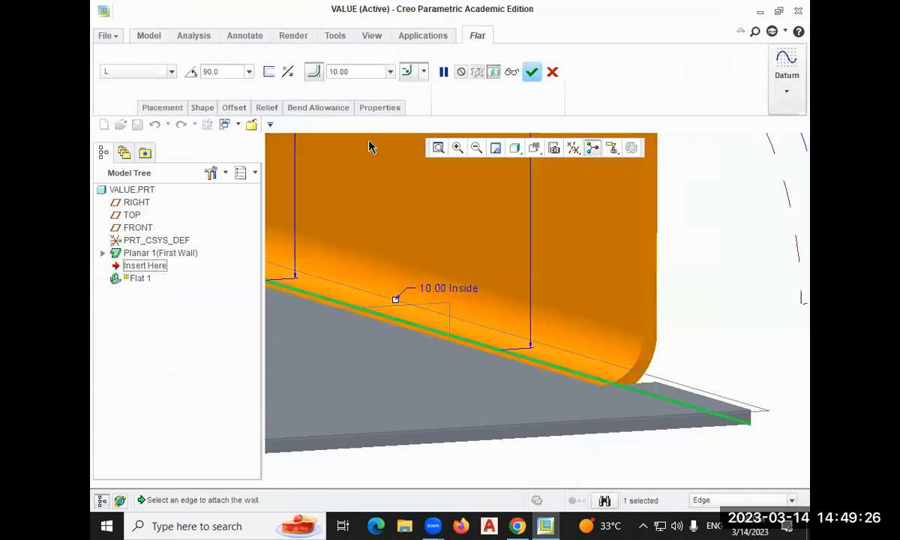
pyautogui.doubleClick(351, 72)
pyautogui.click(390, 71)
pyautogui.click(352, 108)
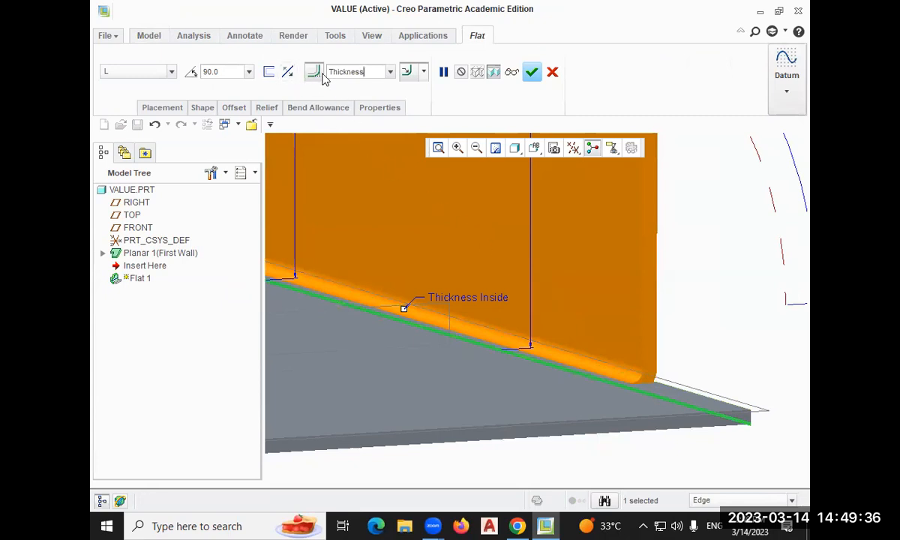
pyautogui.click(390, 71)
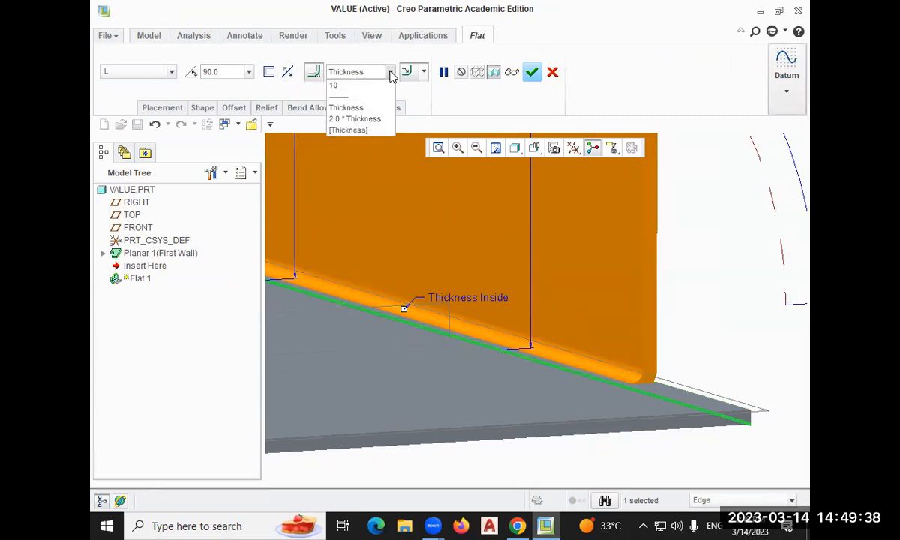
pyautogui.click(367, 119)
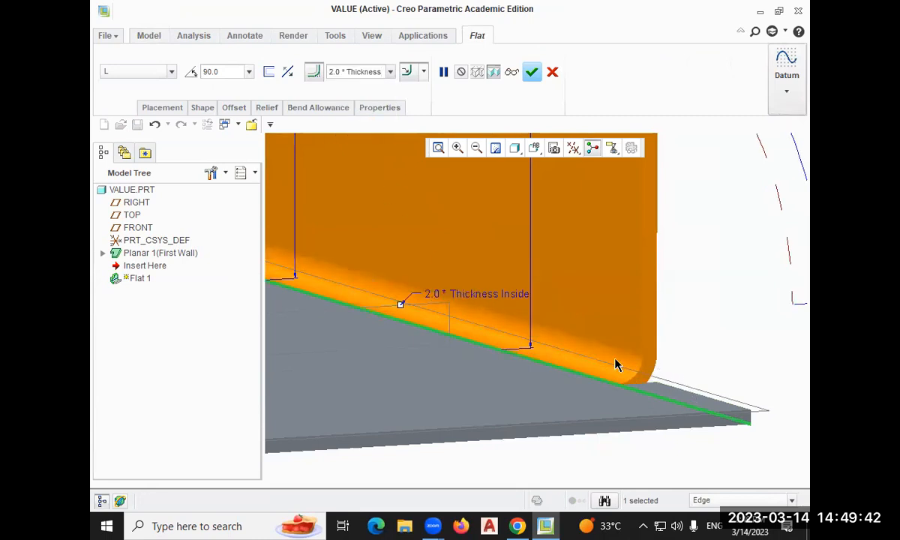
pyautogui.click(390, 73)
pyautogui.click(335, 86)
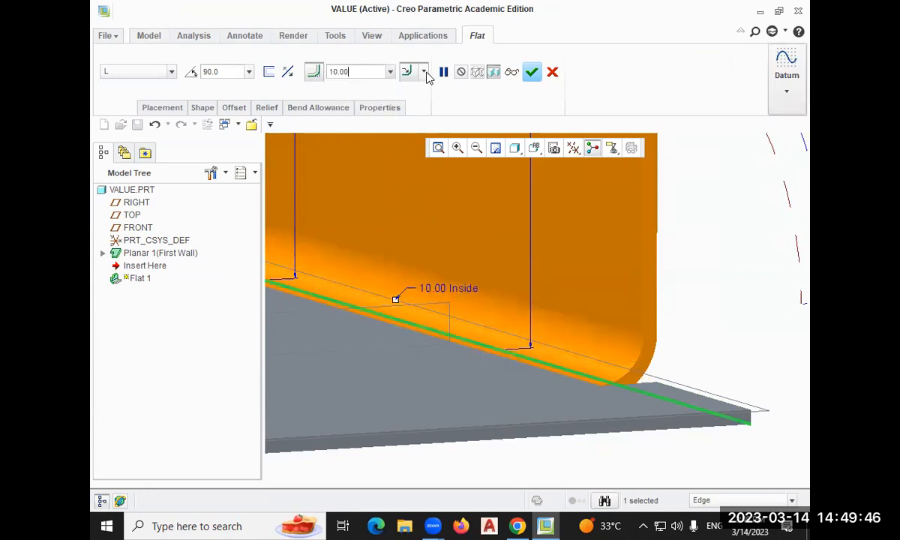
pyautogui.click(530, 72)
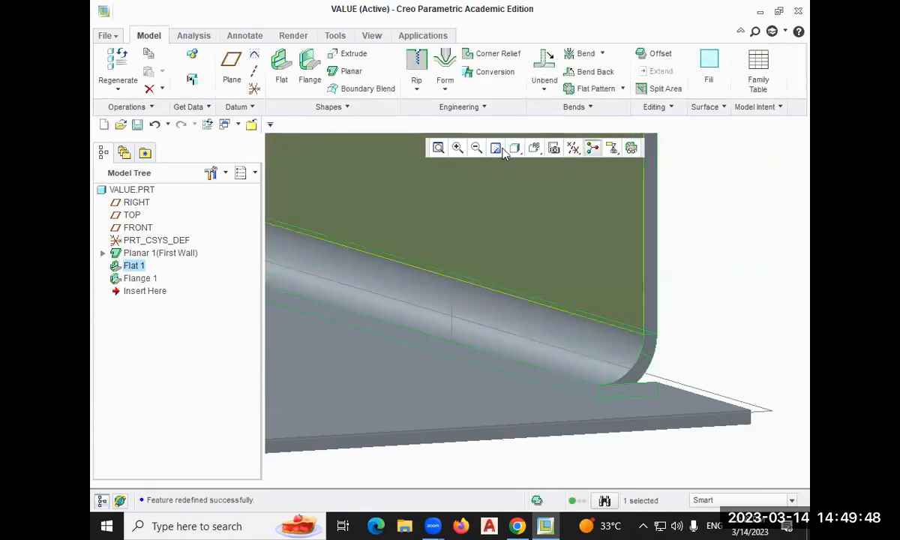
# Examine the whole sheet metal part in the BACK view and in the standard and default orientations
pyautogui.moveTo(509, 362); pyautogui.dragTo(409, 372, button='middle')
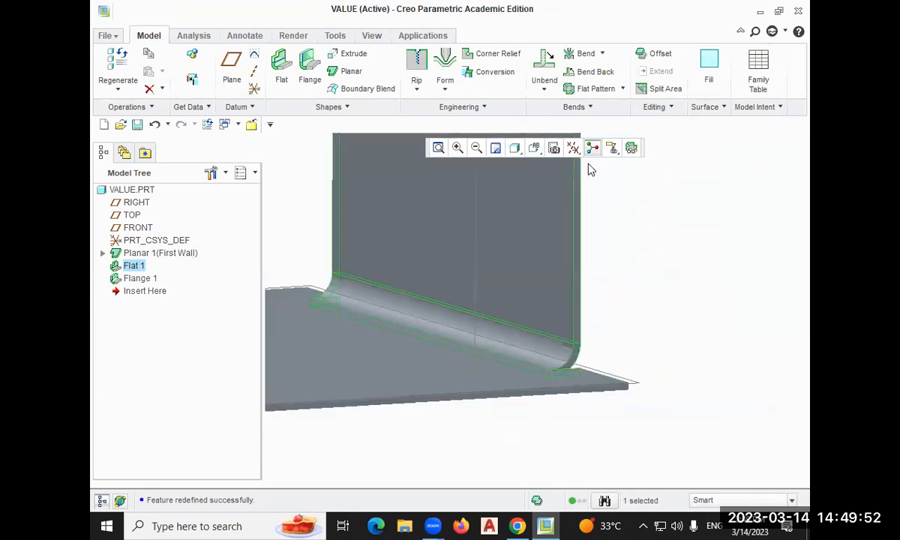
pyautogui.click(571, 149)
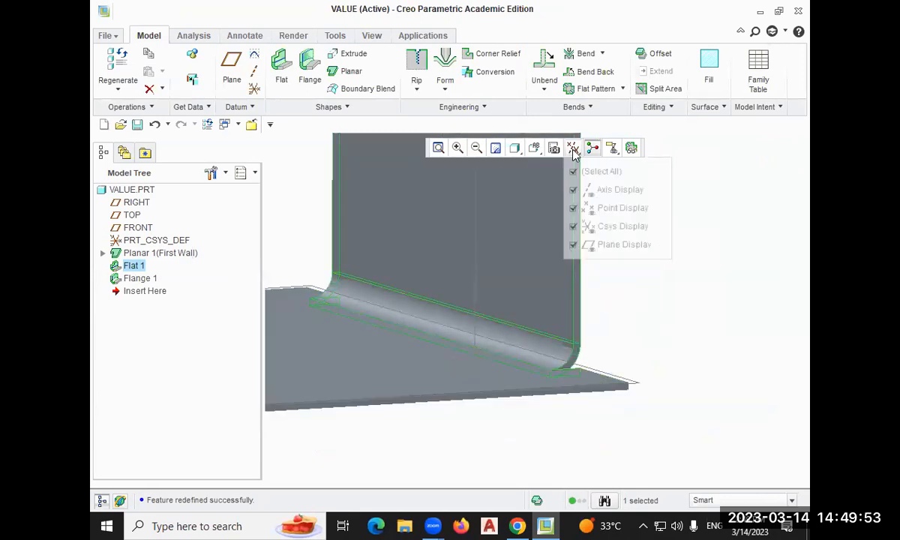
pyautogui.click(534, 148)
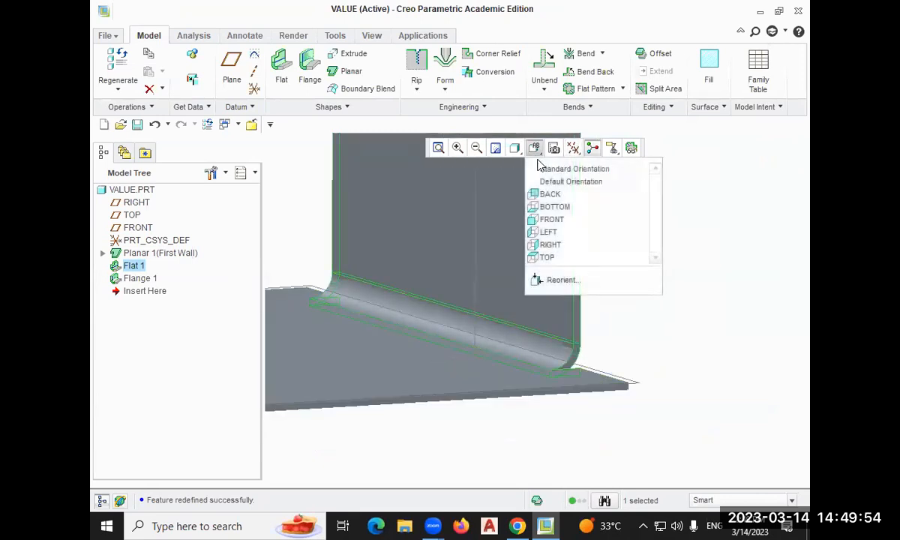
pyautogui.click(549, 195)
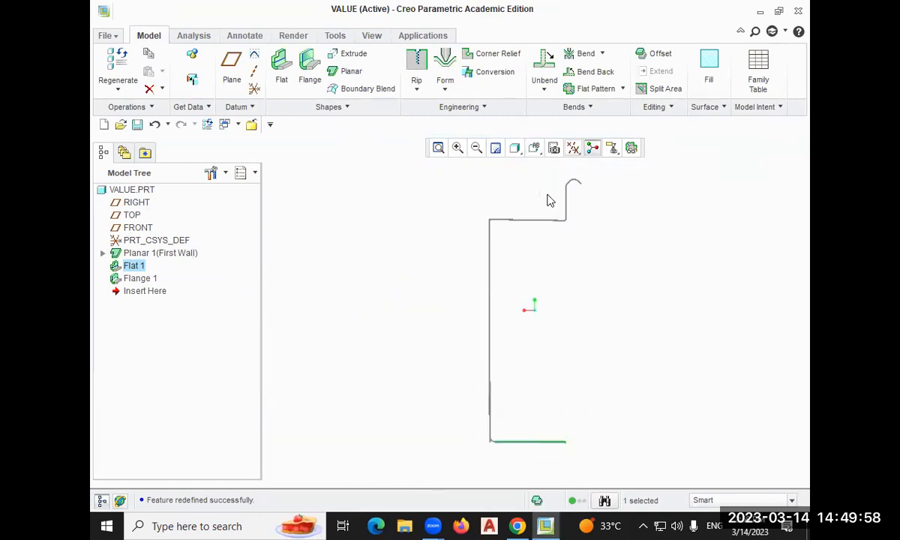
pyautogui.click(535, 150)
pyautogui.click(551, 169)
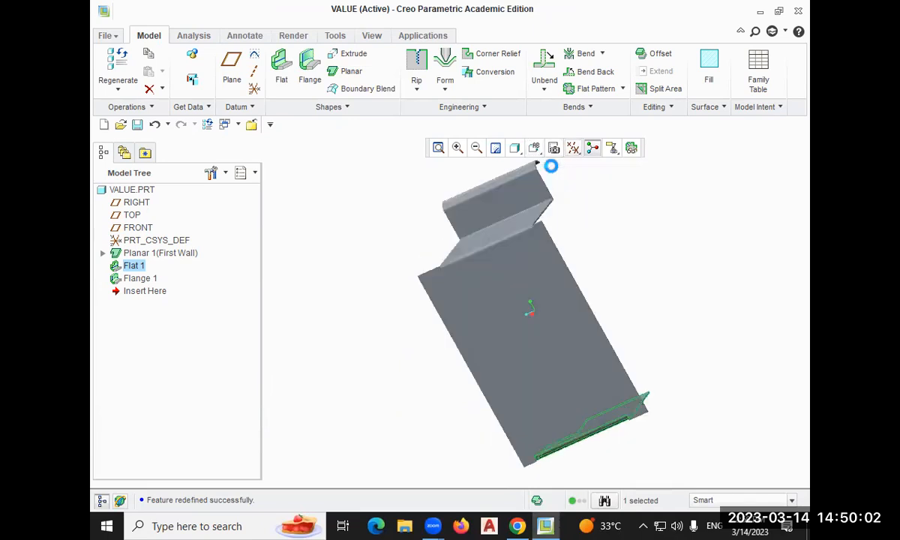
pyautogui.click(543, 154)
pyautogui.click(545, 180)
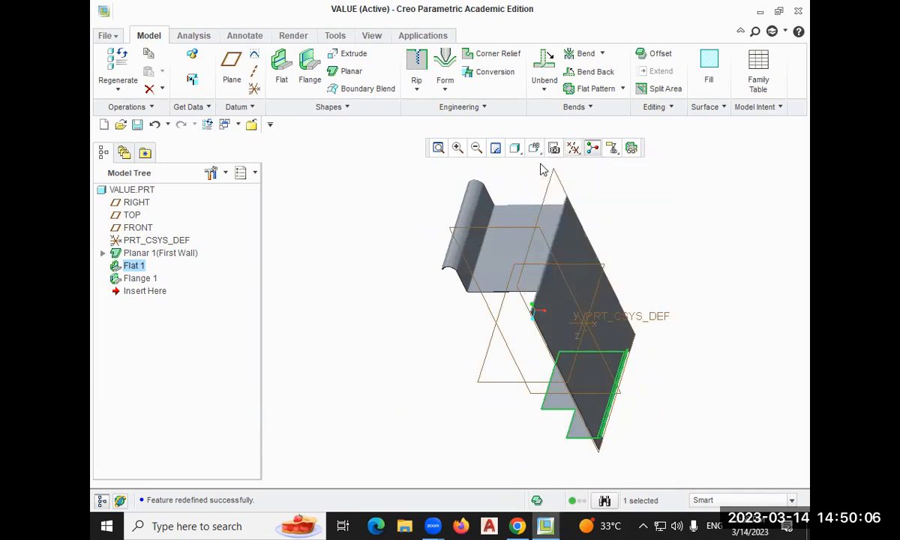
pyautogui.click(540, 181)
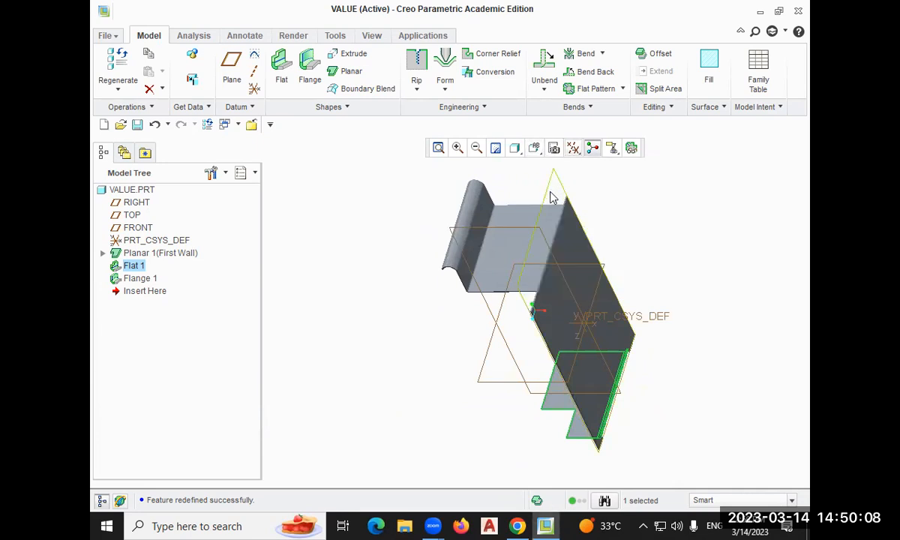
pyautogui.moveTo(640, 225)
pyautogui.mouseDown(button='middle')
pyautogui.moveTo(614, 266)
pyautogui.moveTo(536, 303)
pyautogui.moveTo(545, 293)
pyautogui.moveTo(502, 293)
pyautogui.mouseUp(button='middle')
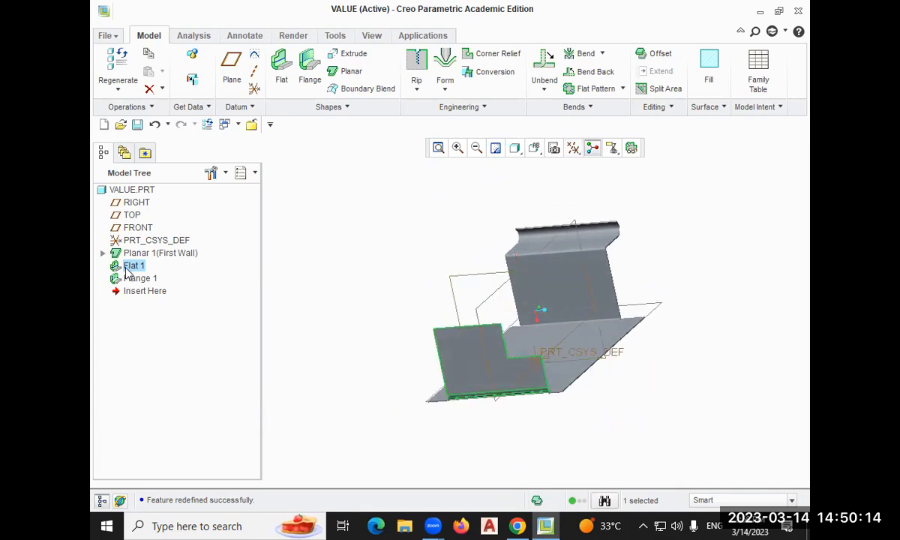
# Open Flat 1's definition, review its Offset and Relief settings, and close it without changes
pyautogui.rightClick(126, 269)
pyautogui.click(180, 373)
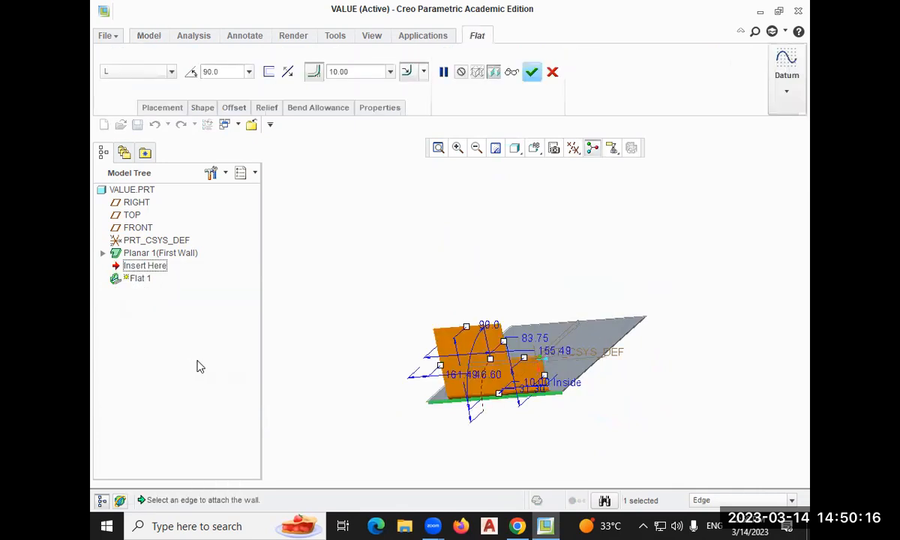
pyautogui.moveTo(509, 277)
pyautogui.mouseDown(button='middle')
pyautogui.moveTo(402, 251)
pyautogui.moveTo(442, 315)
pyautogui.mouseUp(button='middle')
pyautogui.click(234, 108)
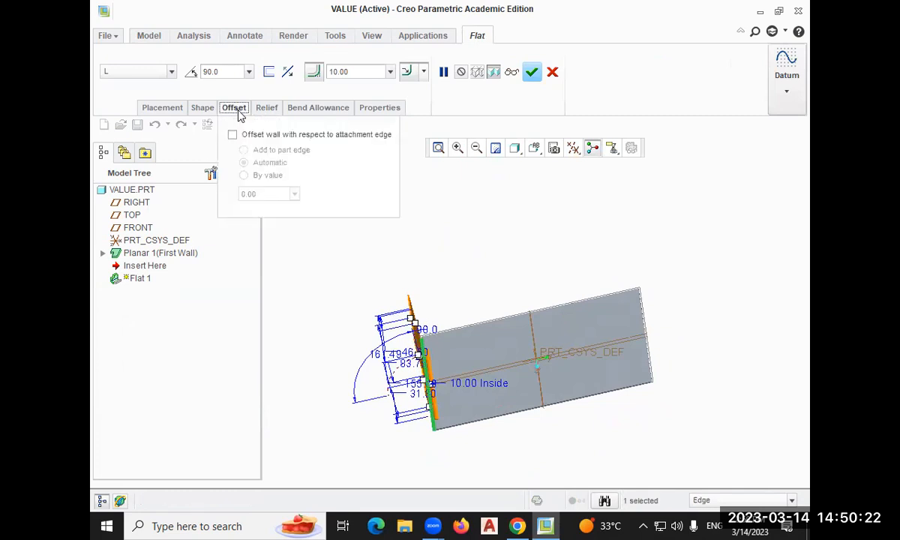
pyautogui.click(238, 109)
pyautogui.click(264, 108)
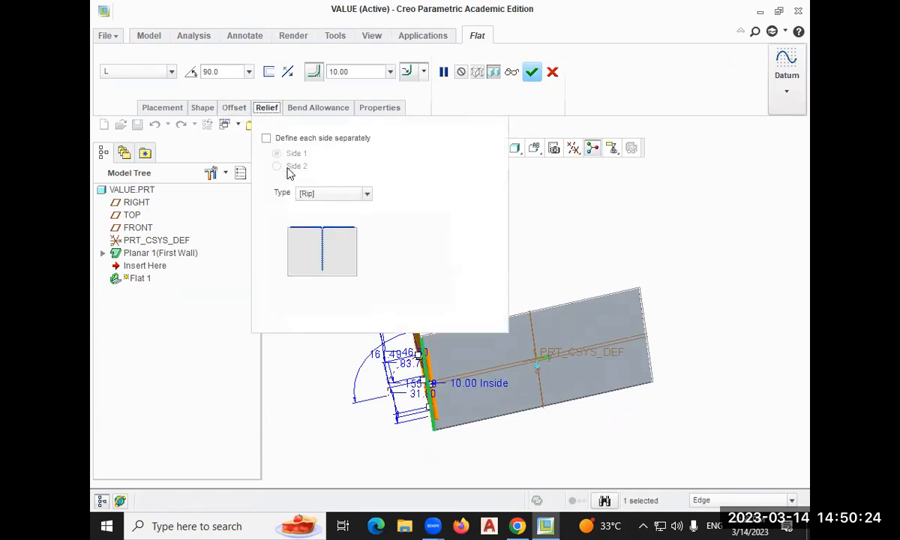
pyautogui.moveTo(611, 267); pyautogui.dragTo(695, 362, button='middle')
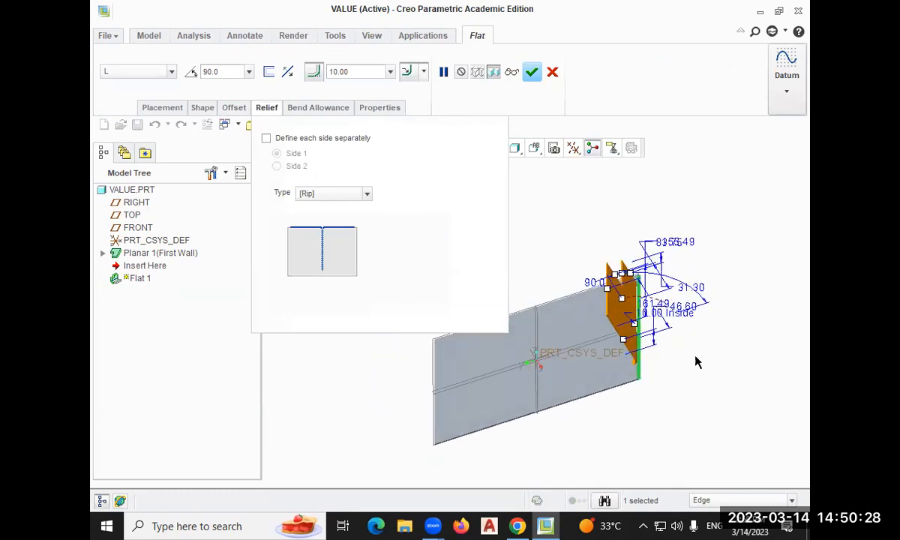
pyautogui.scroll(4, 630, 371)
pyautogui.scroll(-2, 632, 370)
pyautogui.middleClick(634, 368)
# Examine the relief cut at the corner where Flat 1's bend meets the base wall
pyautogui.scroll(-6, 637, 364)
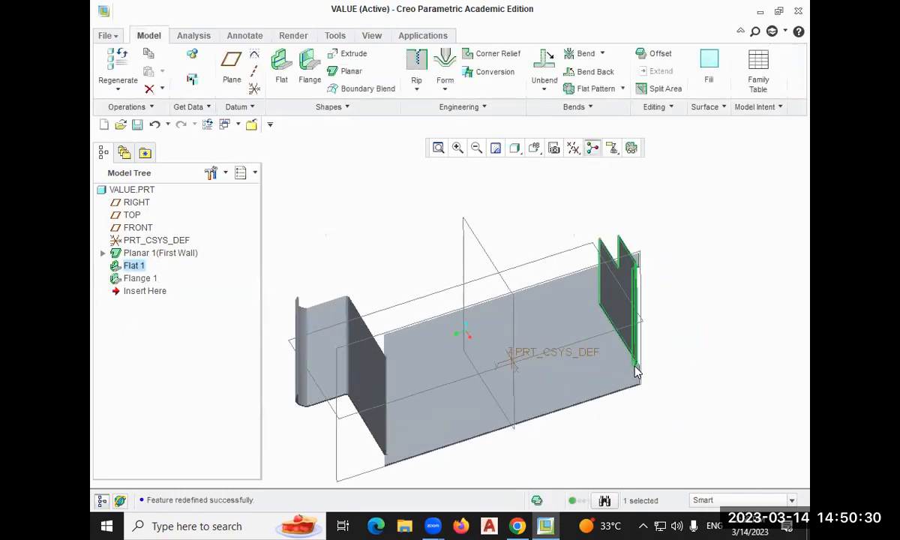
pyautogui.scroll(-5, 638, 367)
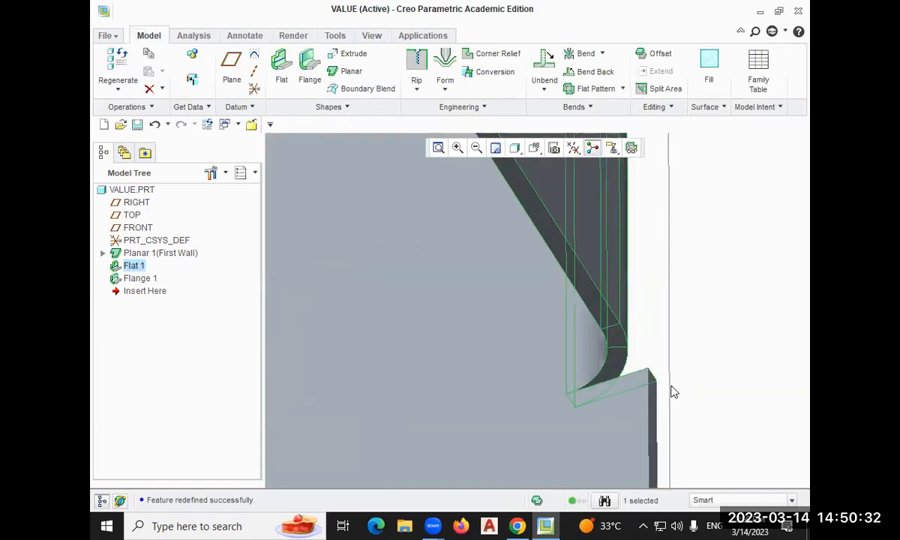
pyautogui.scroll(5, 674, 363)
pyautogui.moveTo(677, 358); pyautogui.dragTo(701, 332, button='middle')
pyautogui.scroll(5, 643, 314)
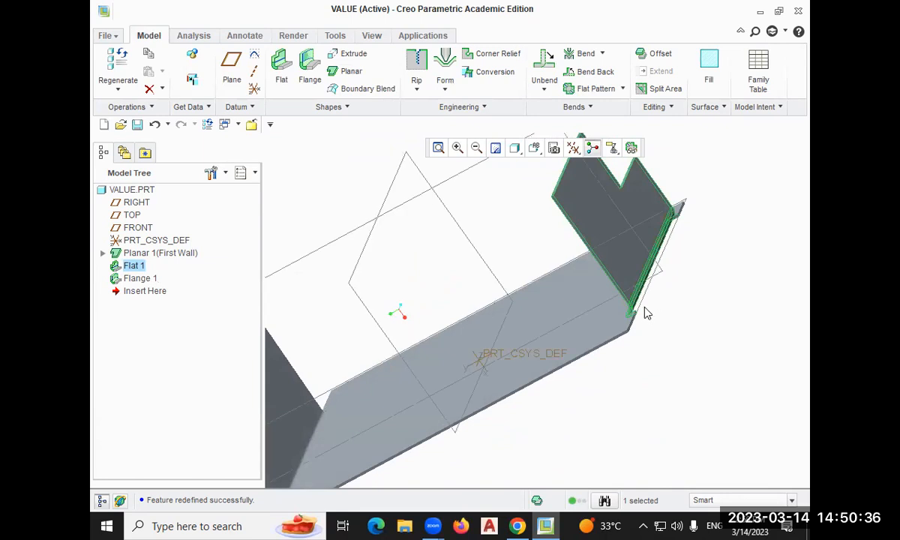
pyautogui.scroll(-4, 646, 308)
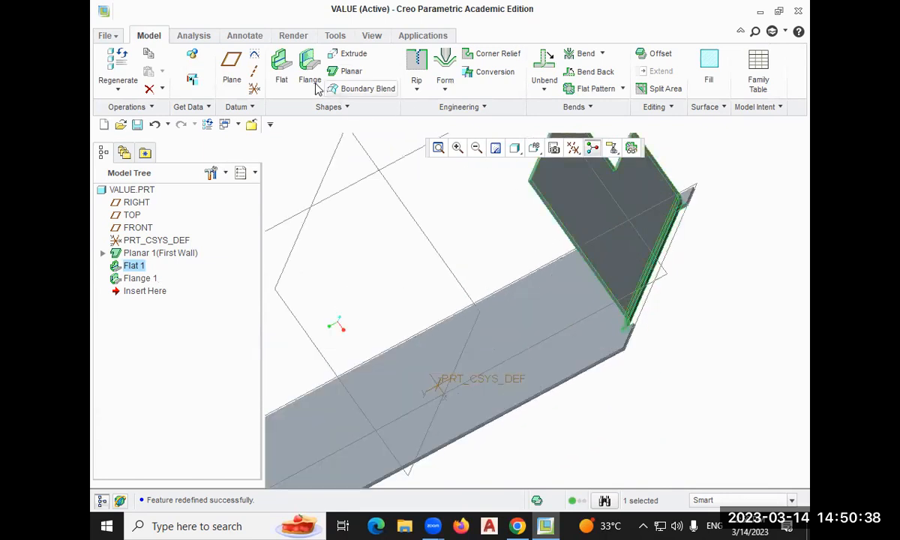
# Redefine Flat 1 with a Rectangular bend relief
pyautogui.rightClick(135, 270)
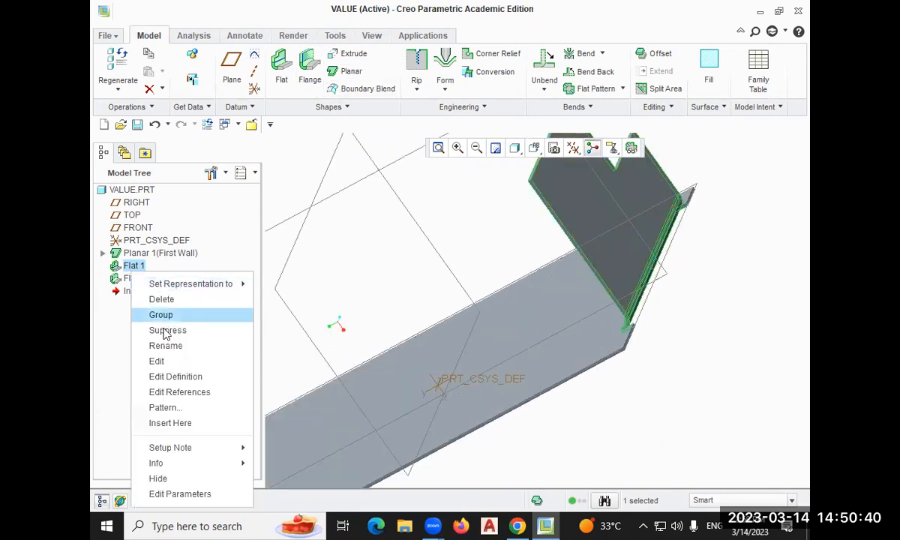
pyautogui.click(180, 376)
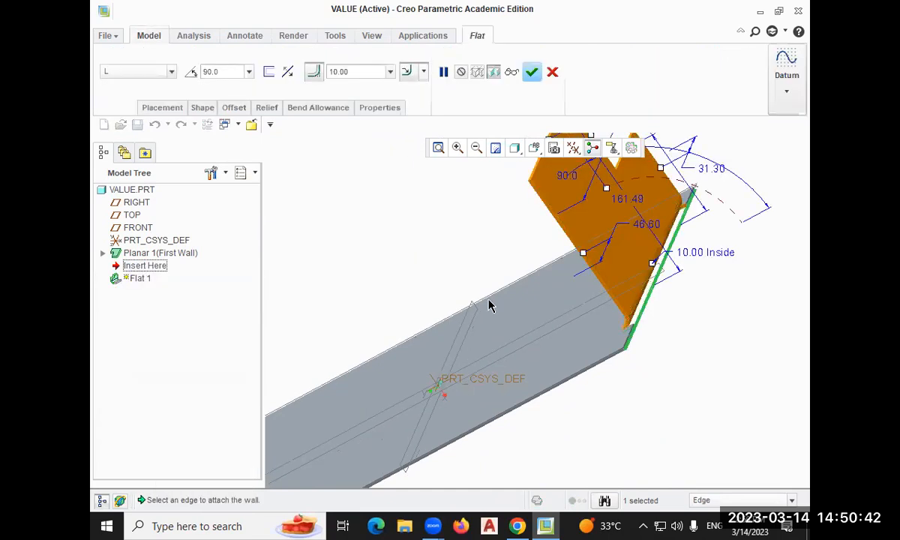
pyautogui.click(266, 107)
pyautogui.click(367, 194)
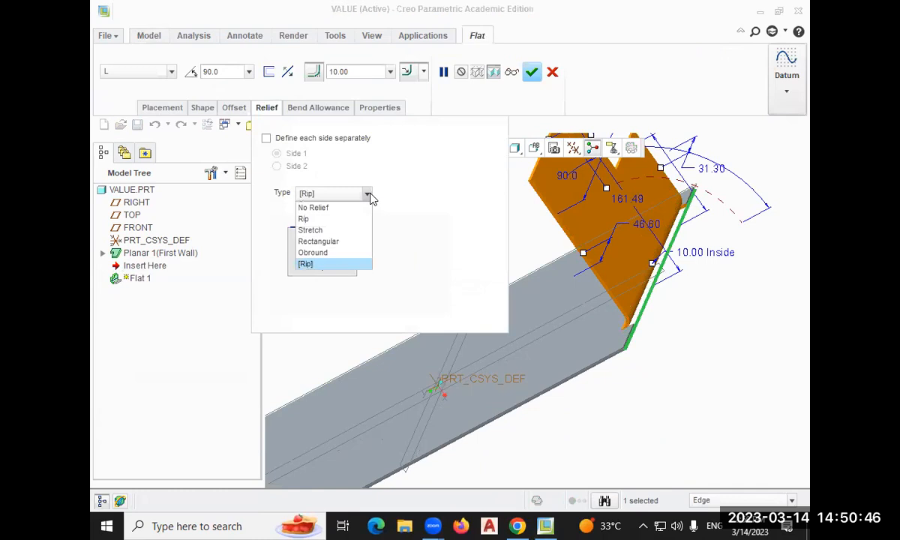
pyautogui.click(333, 241)
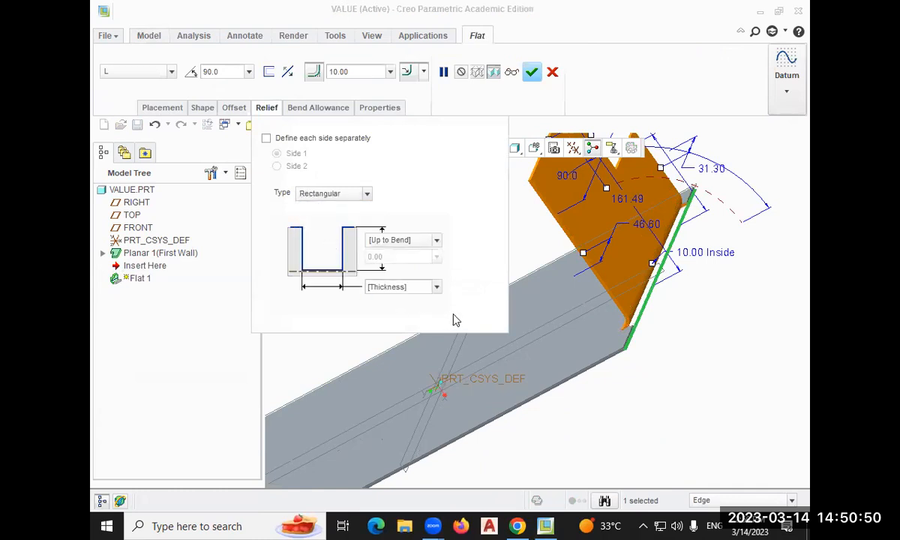
# Try rectangular relief widths of 10 and 50 on Flat 1's bend
pyautogui.moveTo(712, 317)
pyautogui.mouseDown(button='middle')
pyautogui.moveTo(740, 320)
pyautogui.moveTo(746, 312)
pyautogui.moveTo(673, 310)
pyautogui.mouseUp(button='middle')
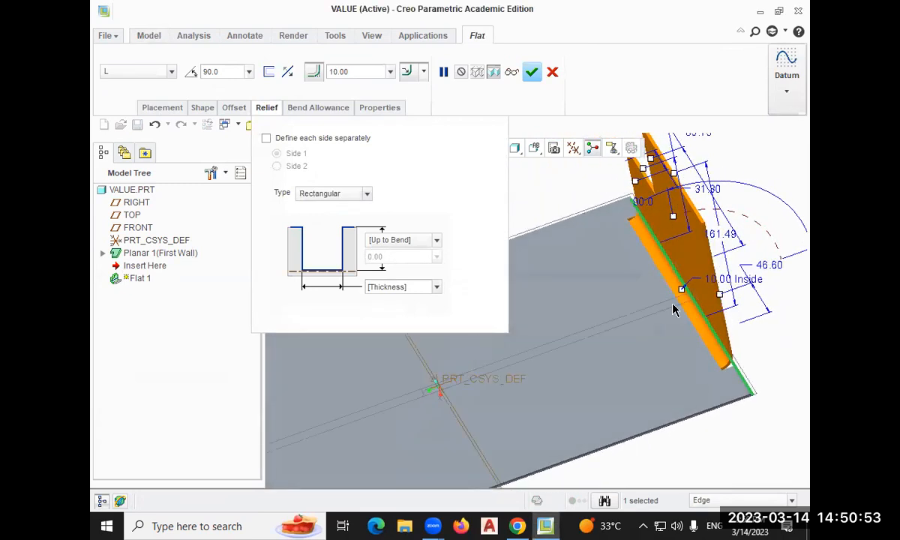
pyautogui.click(405, 287)
pyautogui.write('10.00')
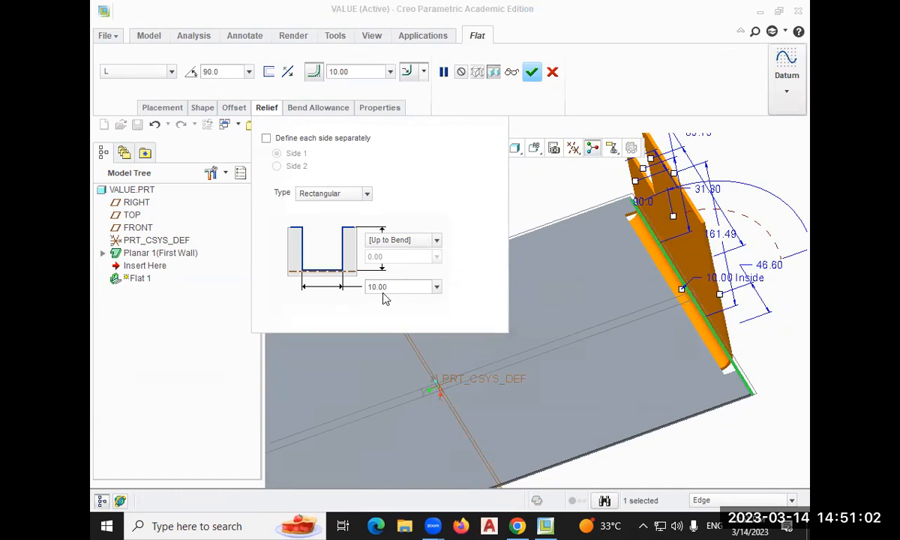
pyautogui.moveTo(388, 287); pyautogui.dragTo(365, 287)
pyautogui.write('50')
pyautogui.press('Return')
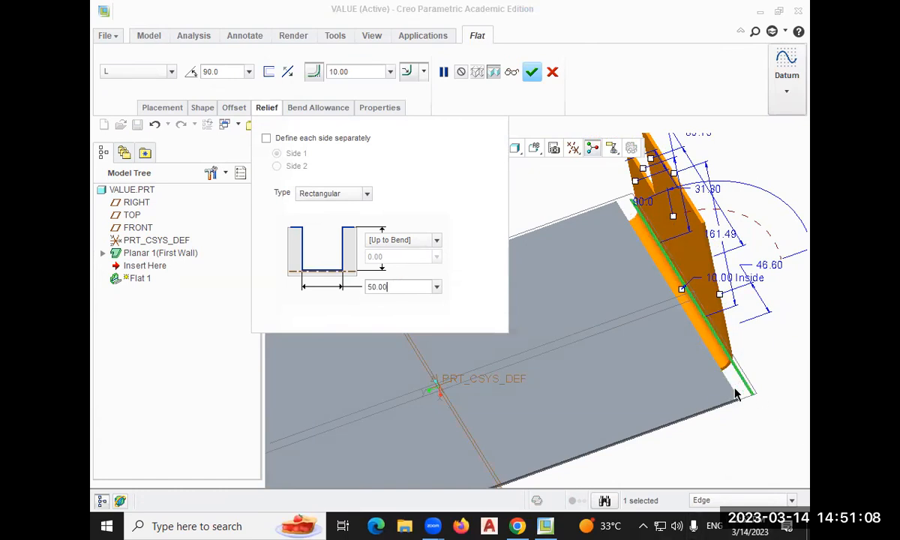
pyautogui.moveTo(785, 349)
pyautogui.mouseDown(button='middle')
pyautogui.moveTo(747, 334)
pyautogui.moveTo(719, 352)
pyautogui.moveTo(783, 340)
pyautogui.moveTo(799, 349)
pyautogui.mouseUp(button='middle')
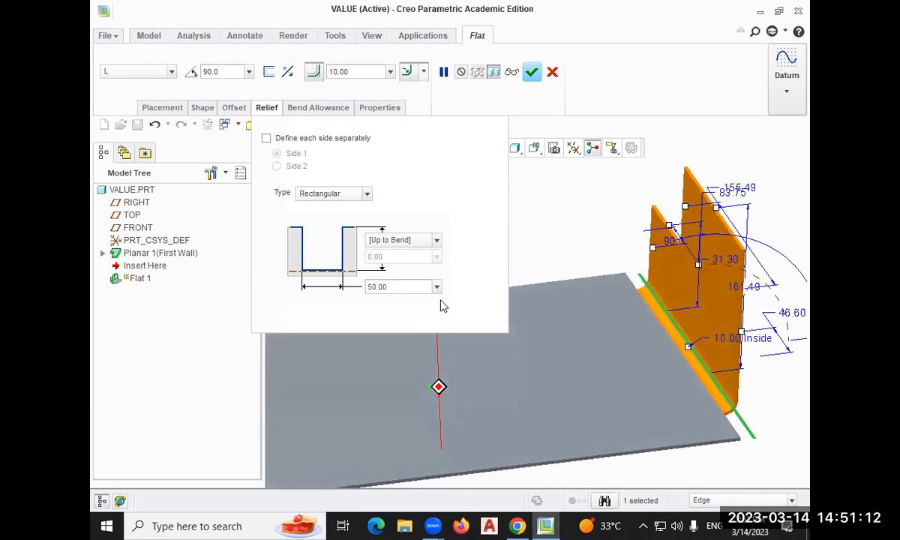
# Set the rectangular relief width of Flat 1 to 20 and look at the corner cutout
pyautogui.doubleClick(374, 288)
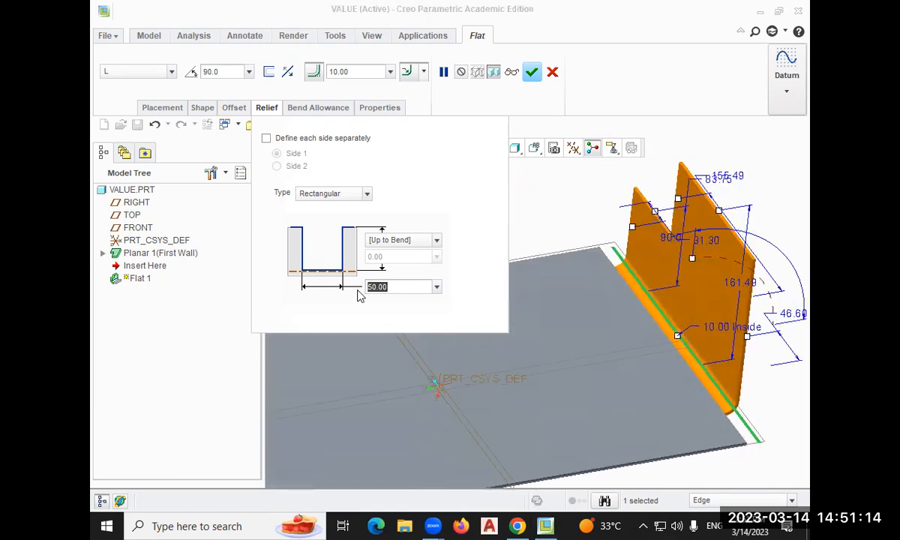
pyautogui.write('20')
pyautogui.press('Return')
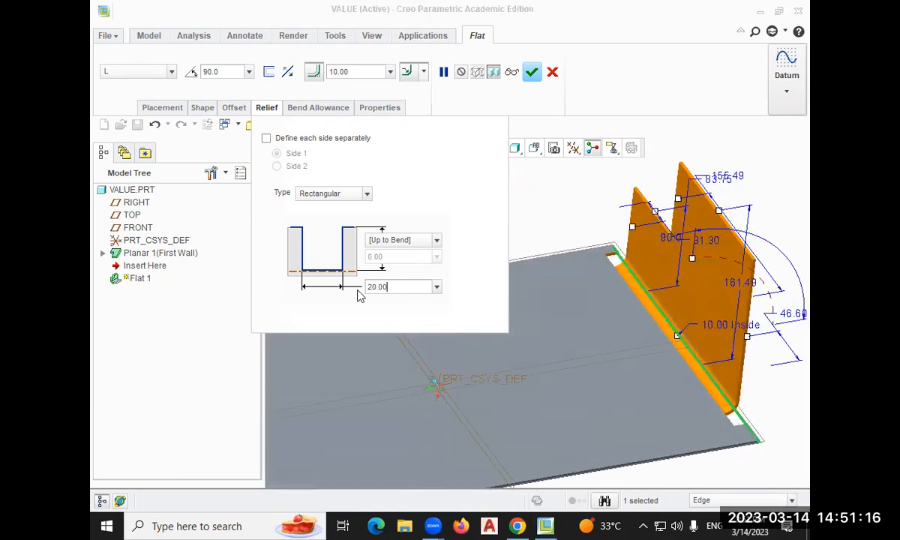
pyautogui.moveTo(749, 367); pyautogui.dragTo(653, 294, button='middle')
# Try the Obround and Stretch relief types on Flat 1 and look closely at the bend corner with each
pyautogui.click(366, 194)
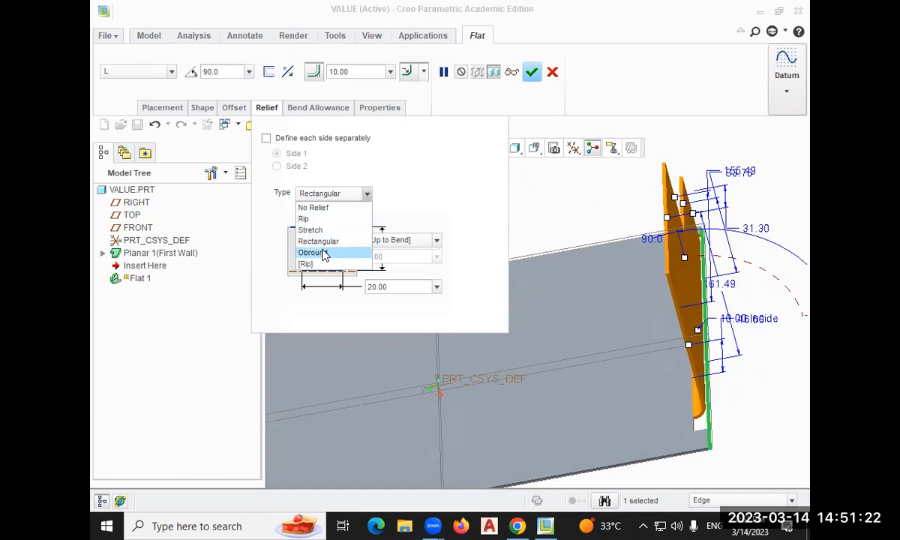
pyautogui.click(324, 253)
pyautogui.moveTo(745, 396)
pyautogui.mouseDown(button='middle')
pyautogui.moveTo(697, 352)
pyautogui.moveTo(674, 368)
pyautogui.moveTo(744, 421)
pyautogui.mouseUp(button='middle')
pyautogui.scroll(5, 744, 422)
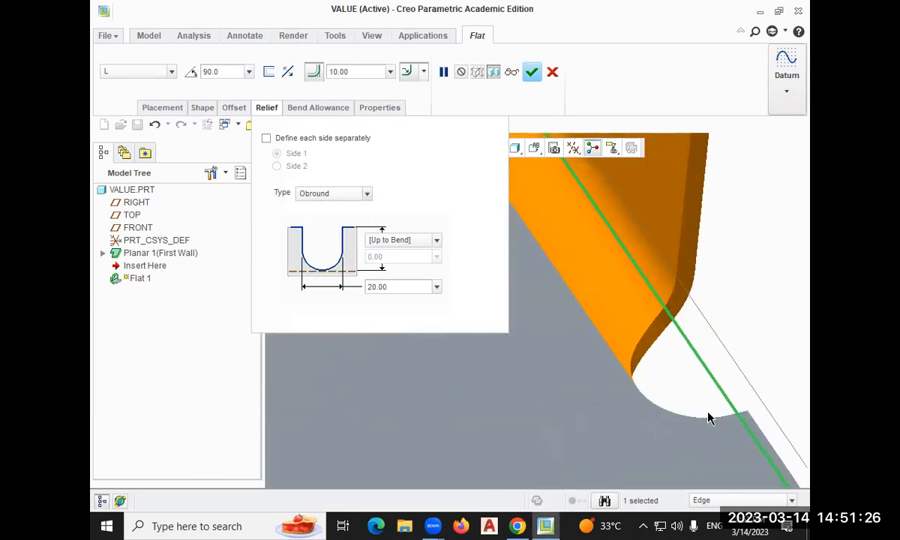
pyautogui.click(366, 194)
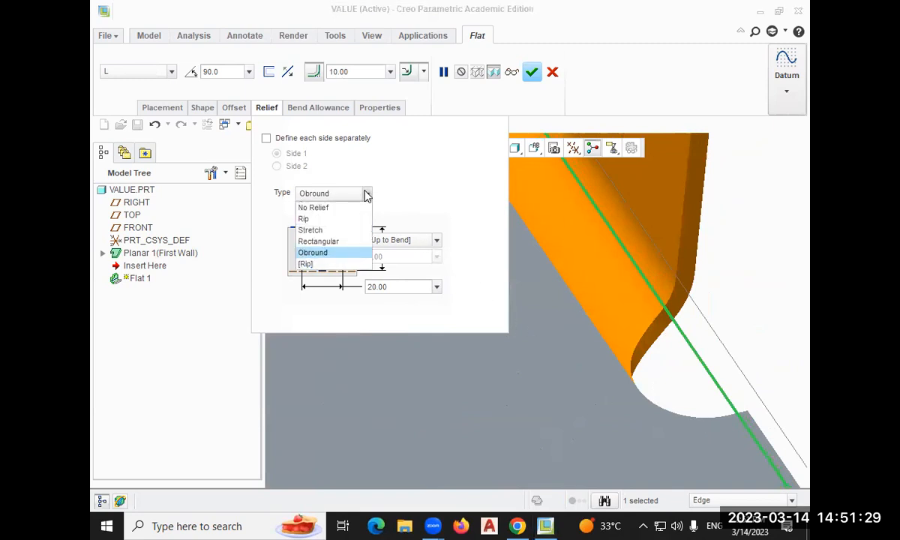
pyautogui.click(333, 229)
pyautogui.moveTo(741, 383); pyautogui.dragTo(739, 352, button='middle')
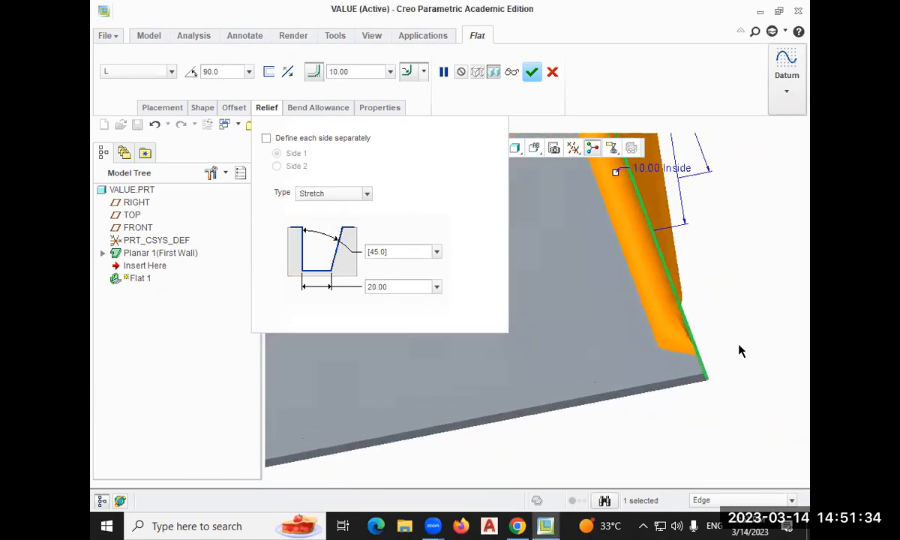
# Set Flat 1's relief type to Rectangular with a width of 50 and accept the redefined wall
pyautogui.click(367, 194)
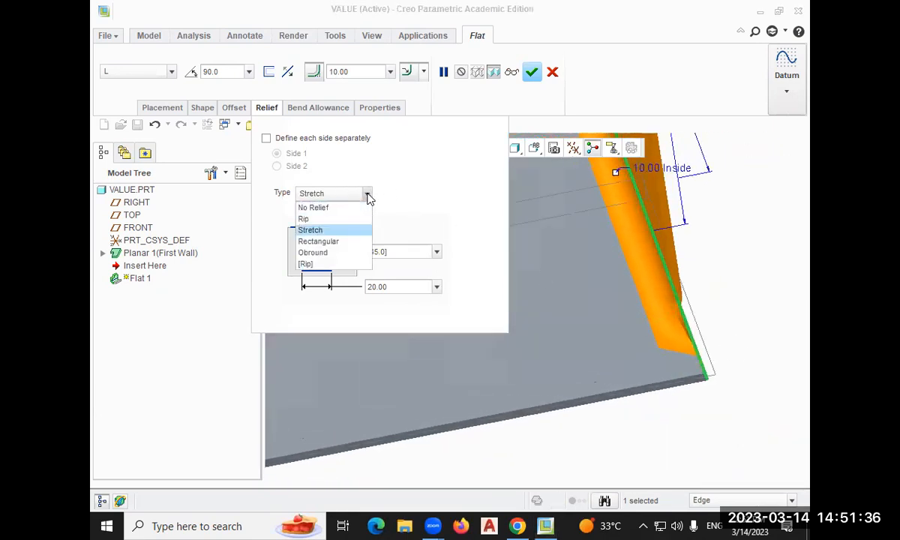
pyautogui.click(318, 241)
pyautogui.doubleClick(369, 288)
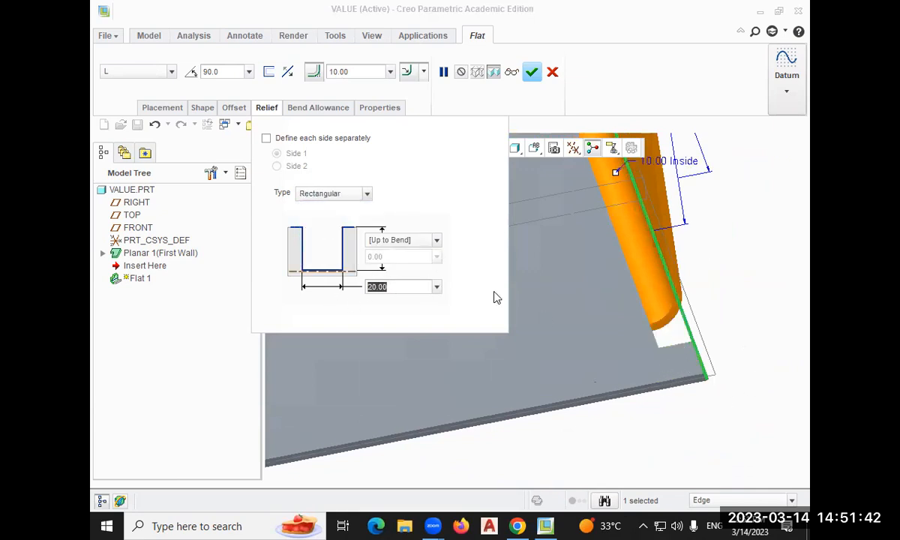
pyautogui.write('50')
pyautogui.click(532, 71)
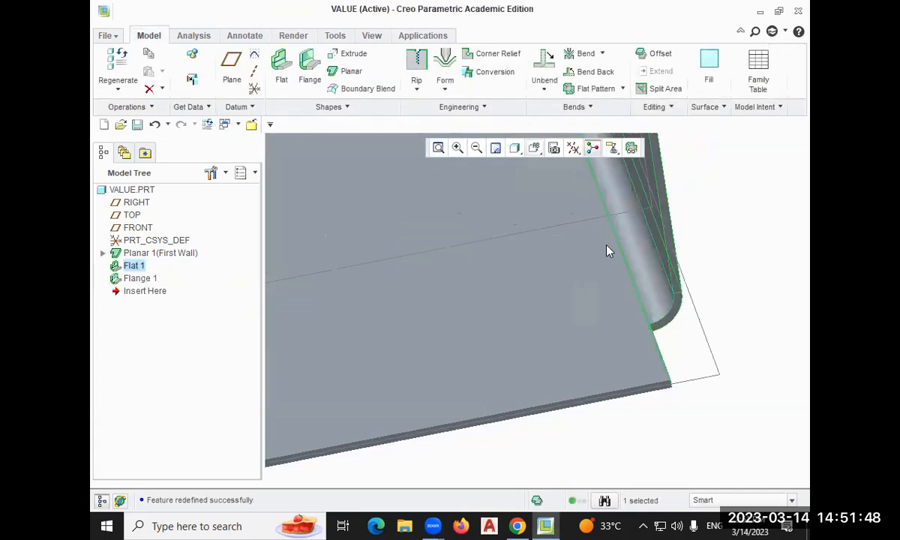
# Examine the relief cuts at both ends of Flat 1's bend and the whole part from several angles
pyautogui.click(438, 148)
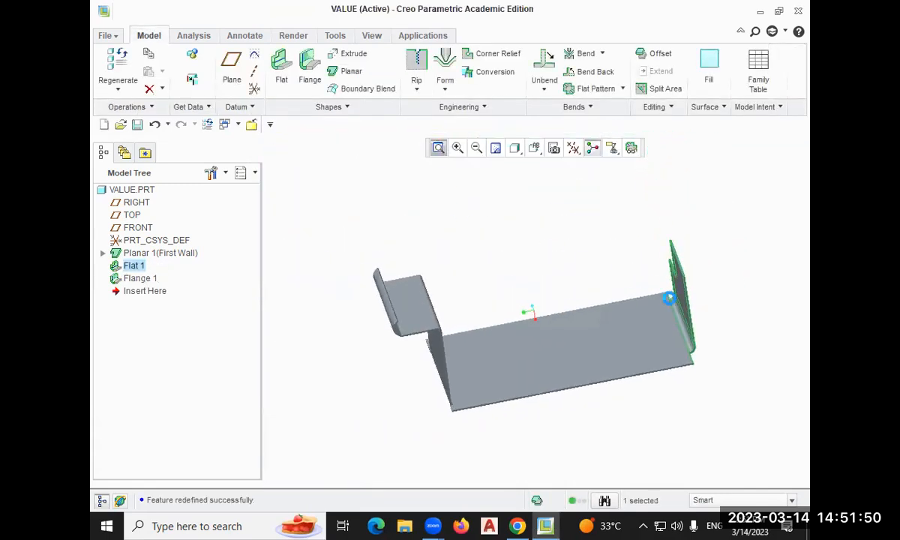
pyautogui.scroll(1, 691, 342)
pyautogui.scroll(-3, 682, 344)
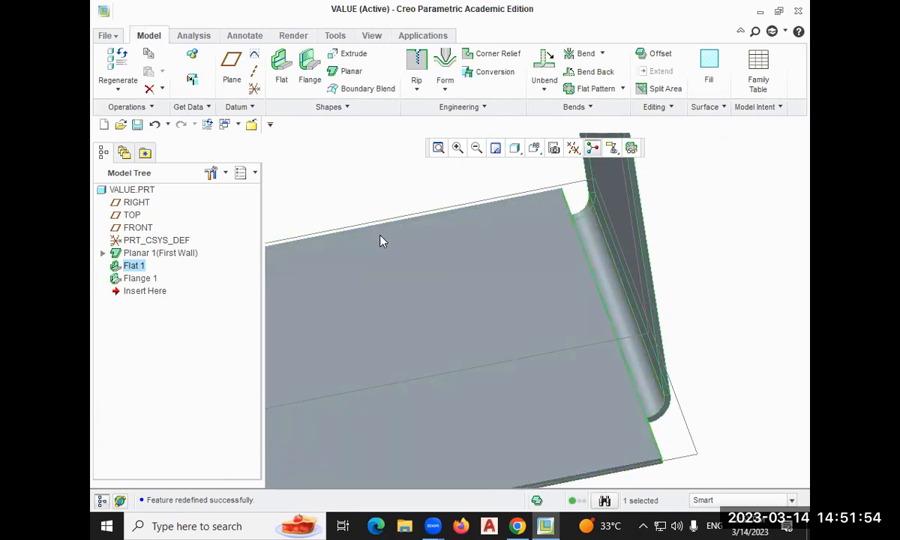
pyautogui.moveTo(390, 188); pyautogui.dragTo(421, 183, button='middle')
pyautogui.click(438, 147)
pyautogui.moveTo(696, 225); pyautogui.dragTo(664, 229, button='middle')
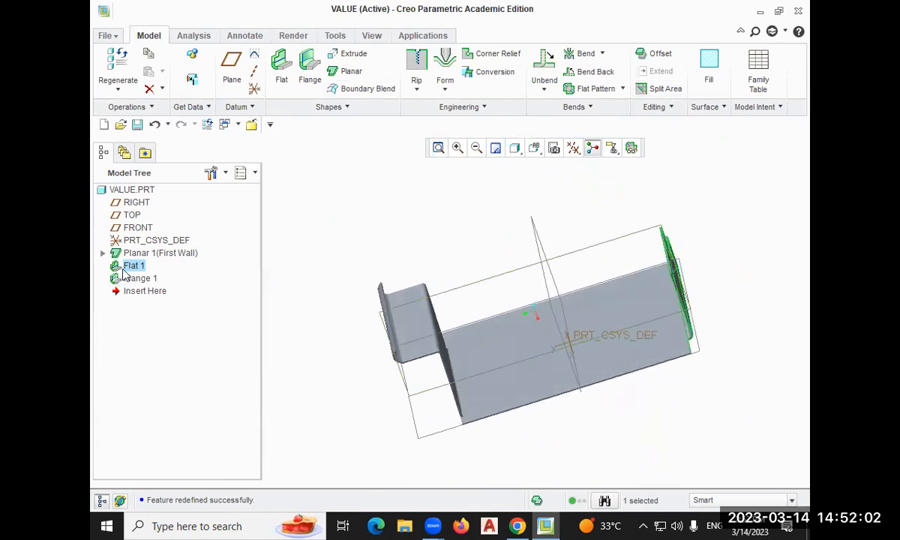
# Open Flat 1's definition, review its Bend Allowance settings, and close it without changes
pyautogui.rightClick(124, 271)
pyautogui.click(168, 374)
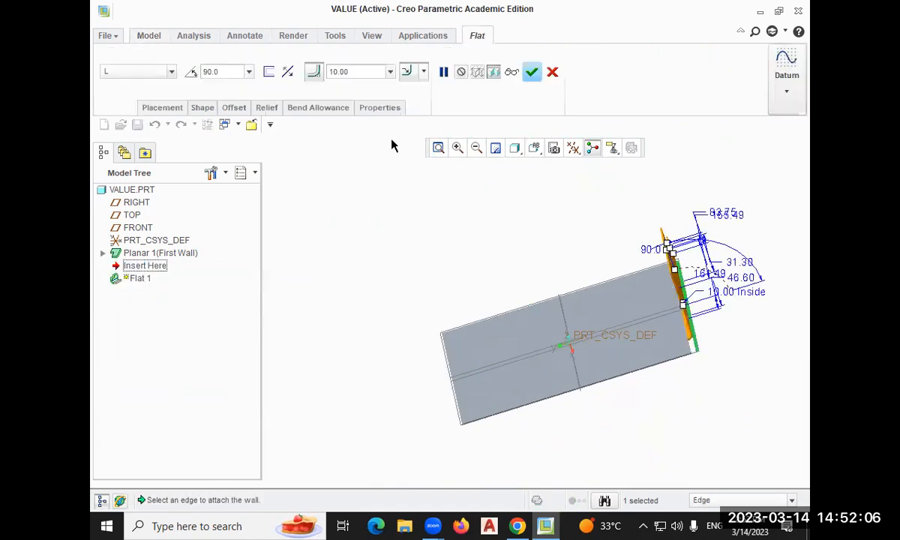
pyautogui.click(303, 112)
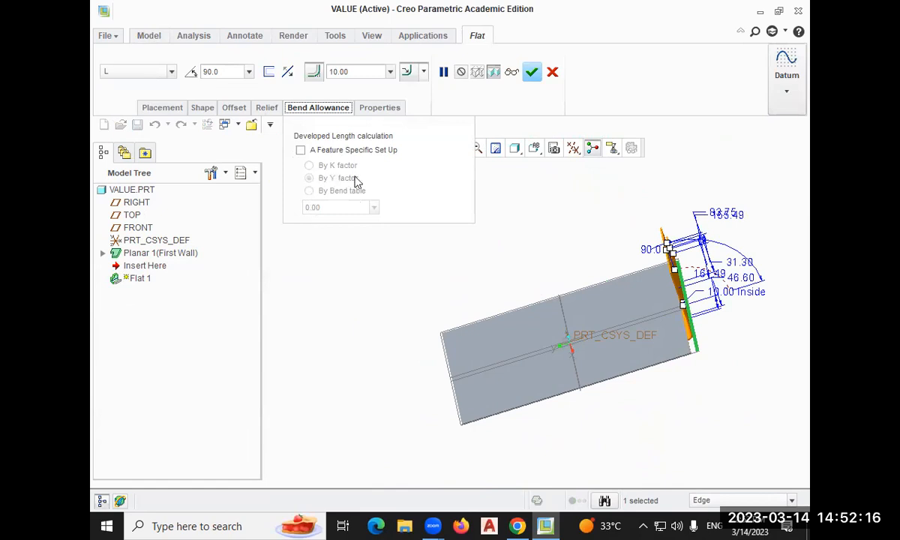
pyautogui.click(533, 72)
pyautogui.moveTo(433, 201); pyautogui.dragTo(460, 223, button='middle')
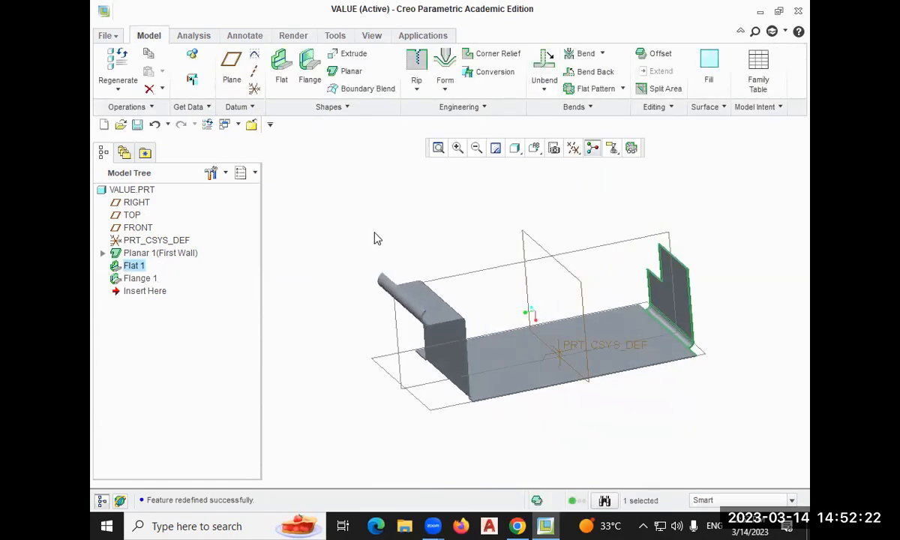
# Set the sheetmetal bend allowance in the model properties to calculate by K factor, regenerate the part, and close the properties
pyautogui.click(118, 35)
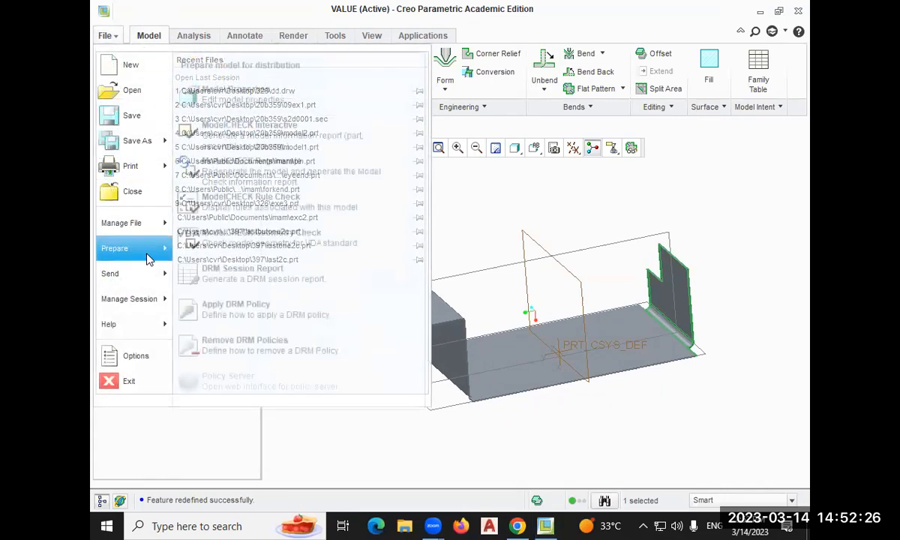
pyautogui.moveTo(153, 258)
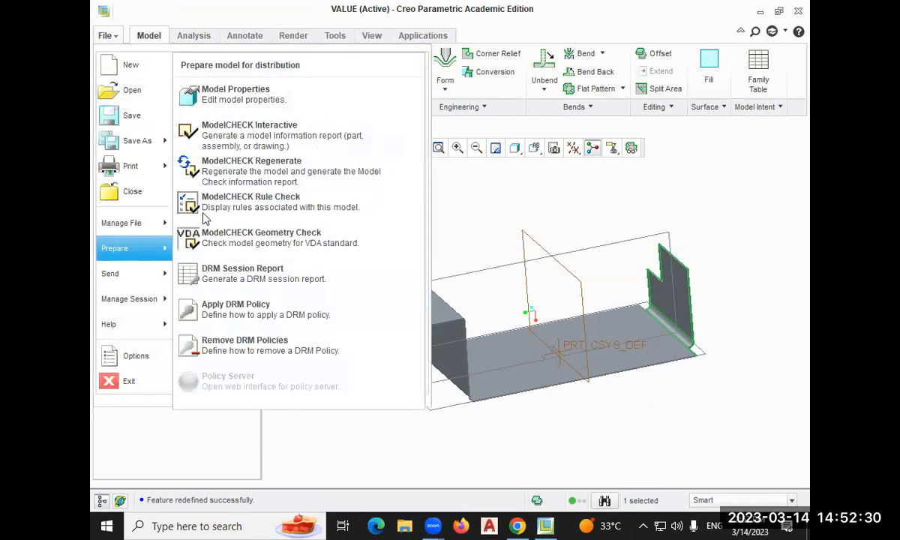
pyautogui.click(221, 95)
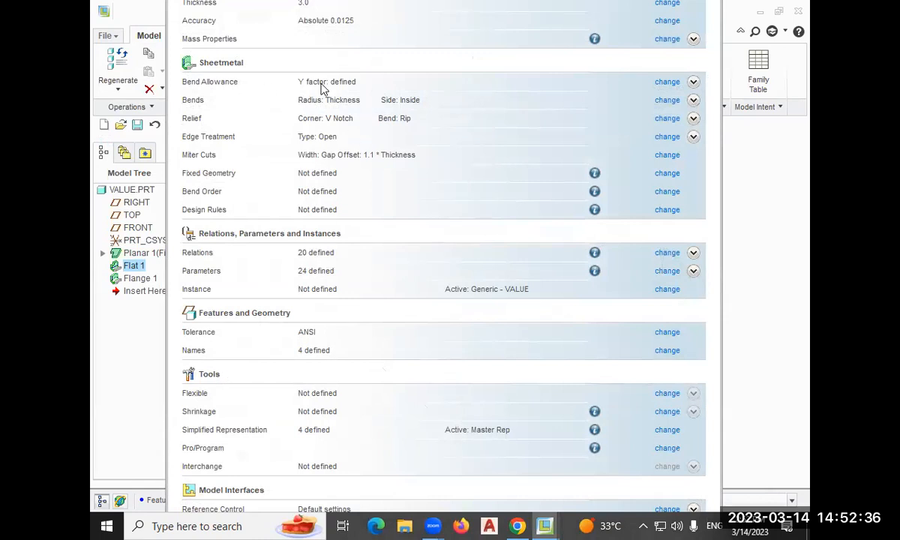
pyautogui.click(693, 82)
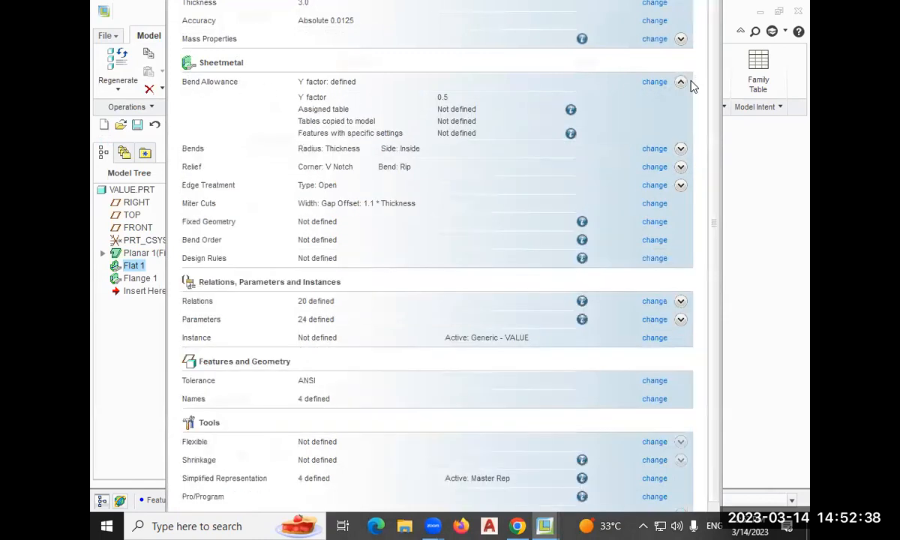
pyautogui.click(654, 82)
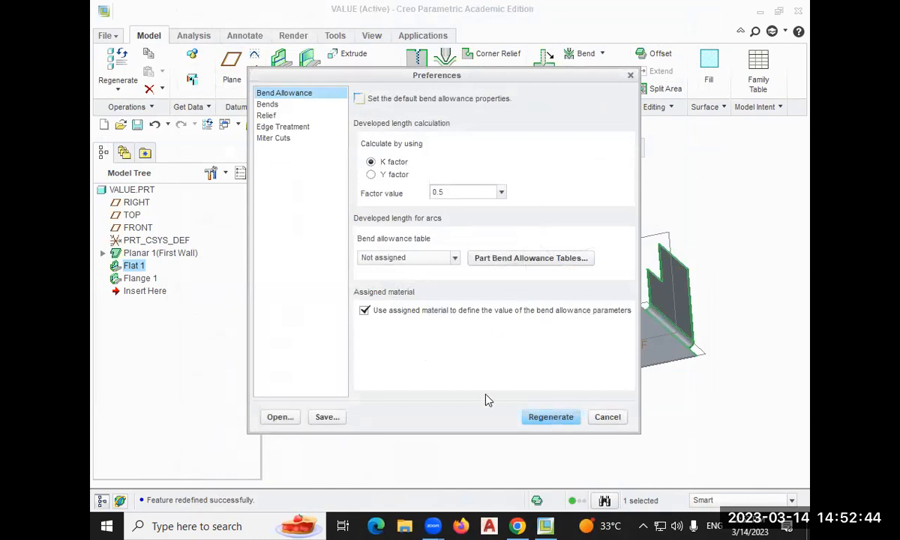
pyautogui.click(538, 421)
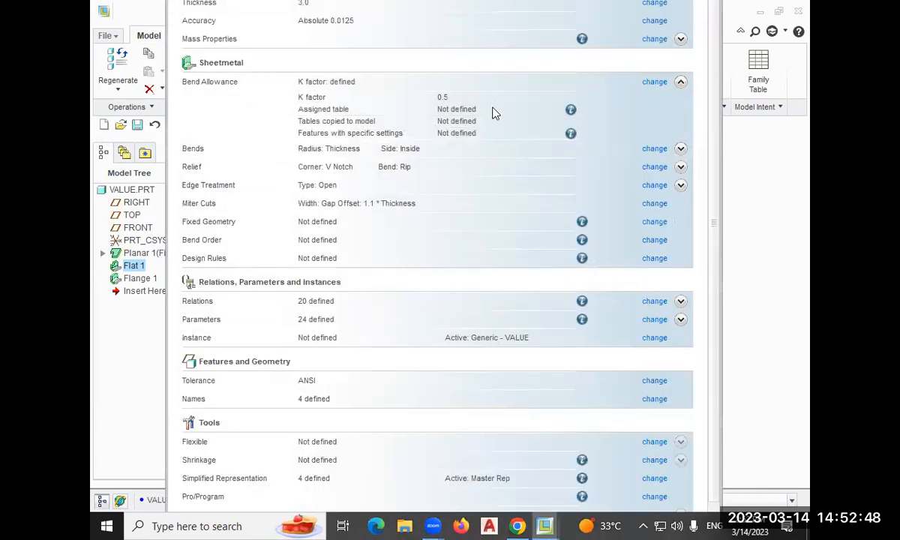
pyautogui.scroll(-1, 444, 277)
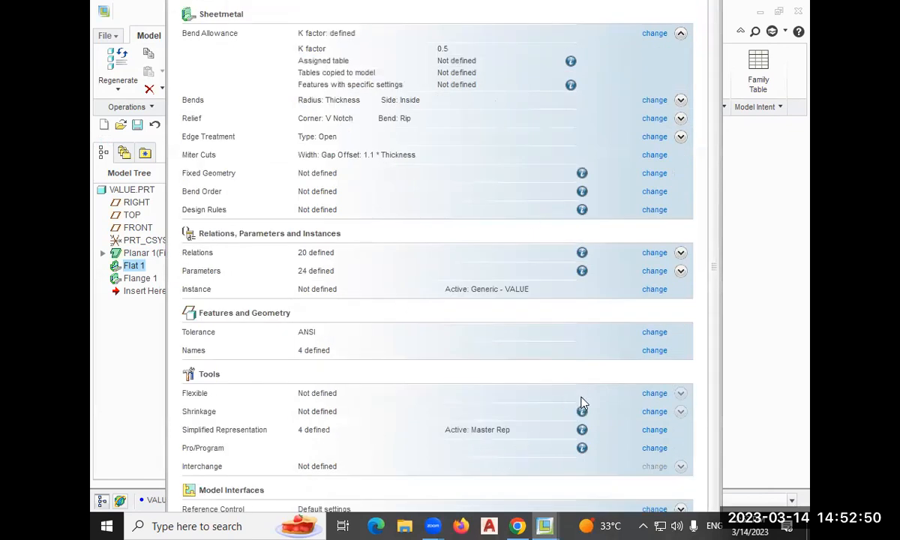
pyautogui.scroll(1, 633, 166)
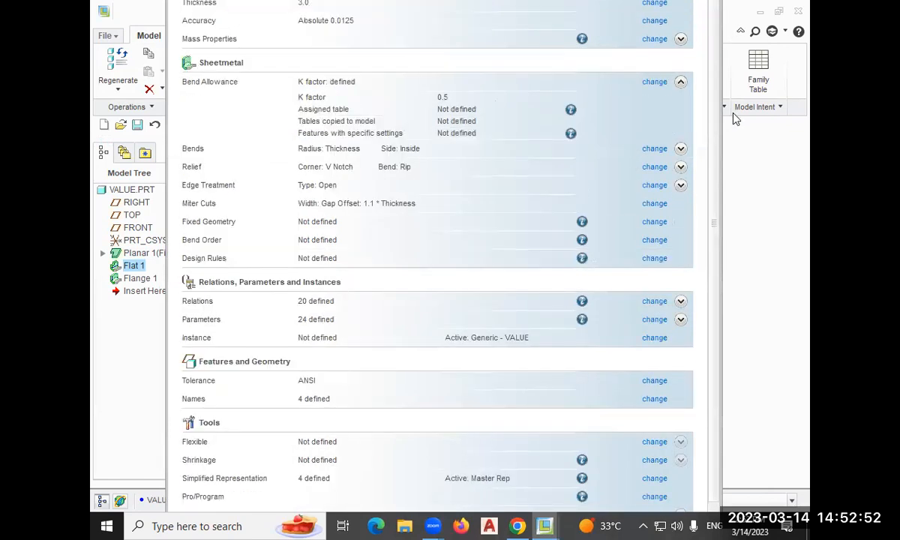
pyautogui.press('Escape')
# Redefine Flange 1 with the Open profile shape and inspect its preview along the attachment edge
pyautogui.moveTo(704, 260); pyautogui.dragTo(676, 328, button='middle')
pyautogui.scroll(3, 675, 324)
pyautogui.scroll(-6, 668, 325)
pyautogui.scroll(3, 698, 283)
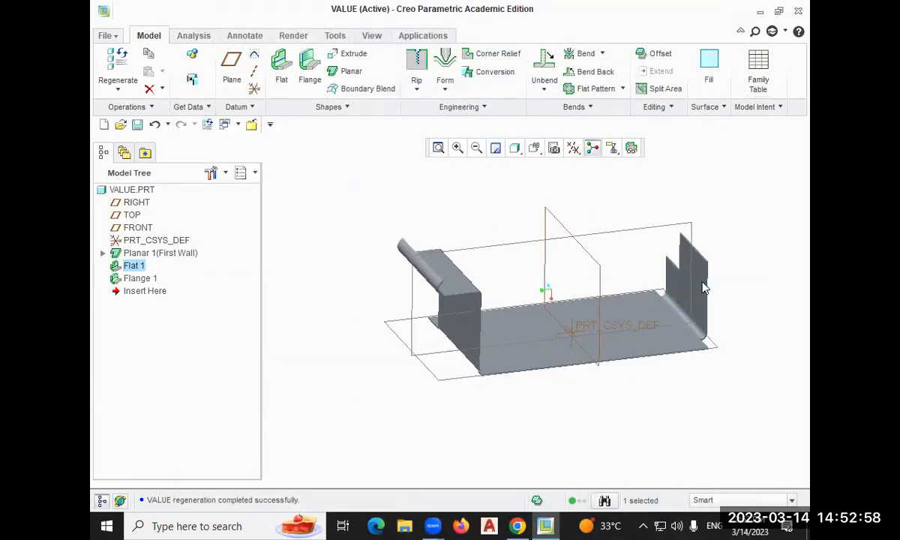
pyautogui.moveTo(722, 209); pyautogui.dragTo(700, 211, button='middle')
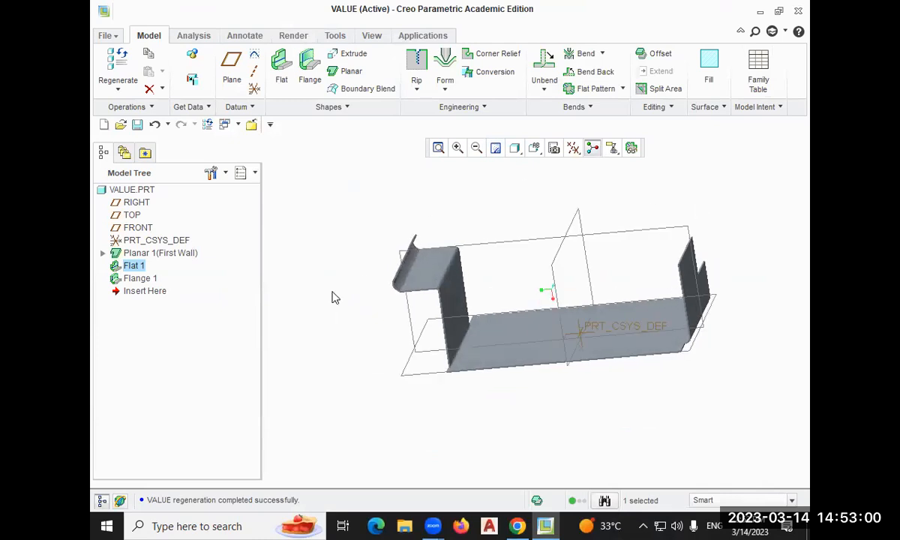
pyautogui.rightClick(147, 283)
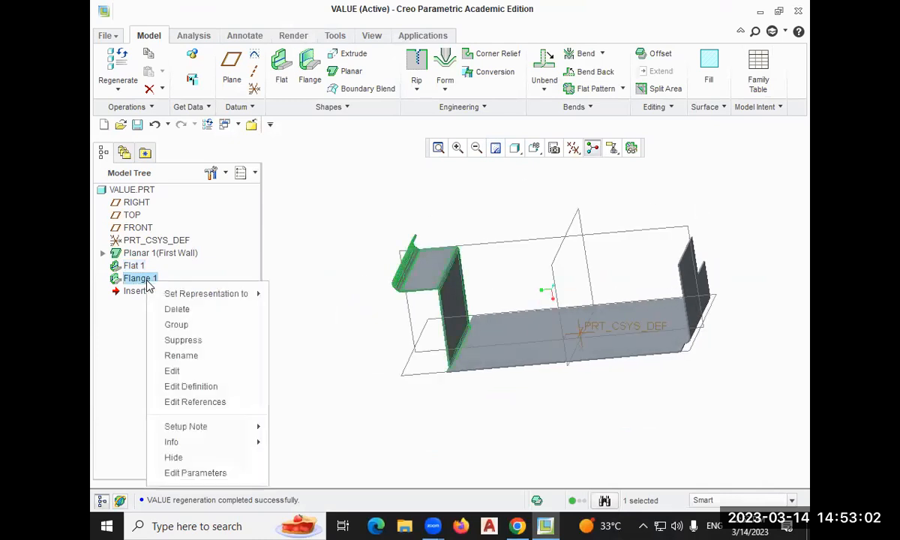
pyautogui.click(189, 390)
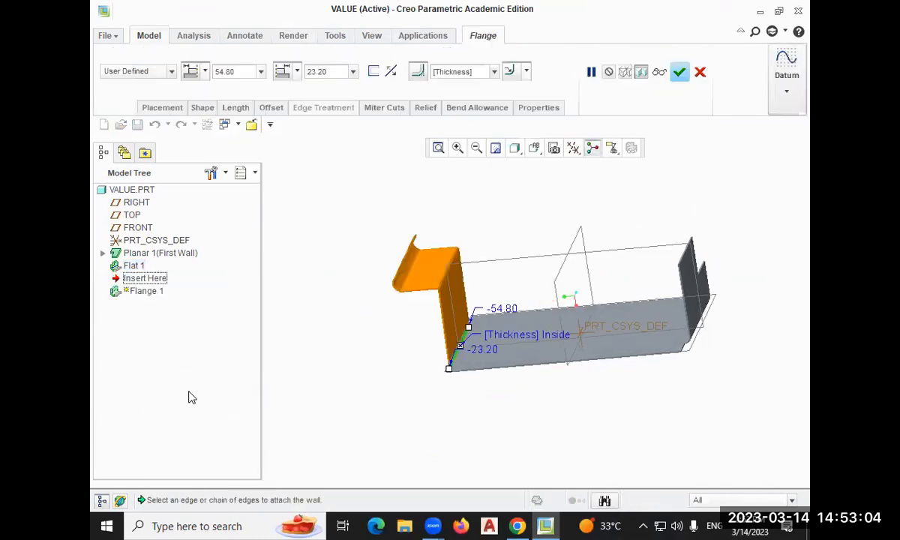
pyautogui.click(171, 72)
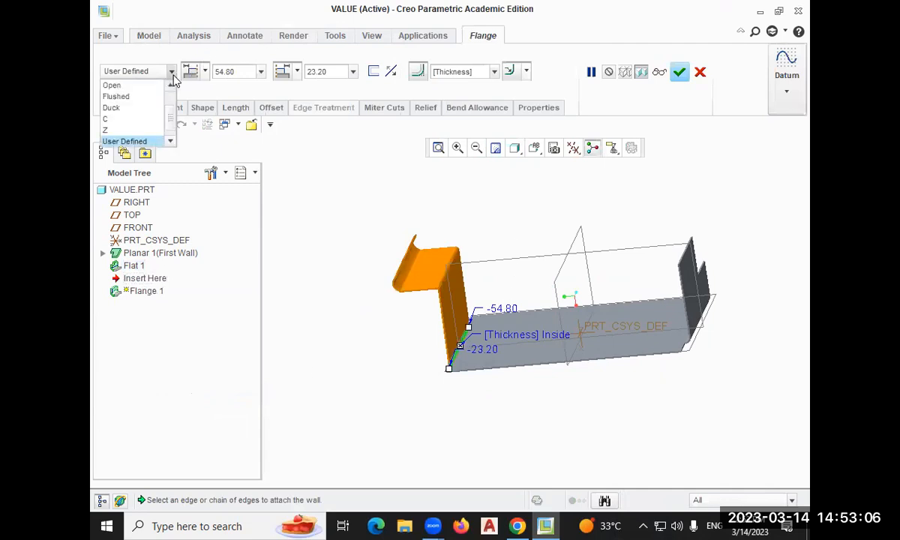
pyautogui.click(120, 85)
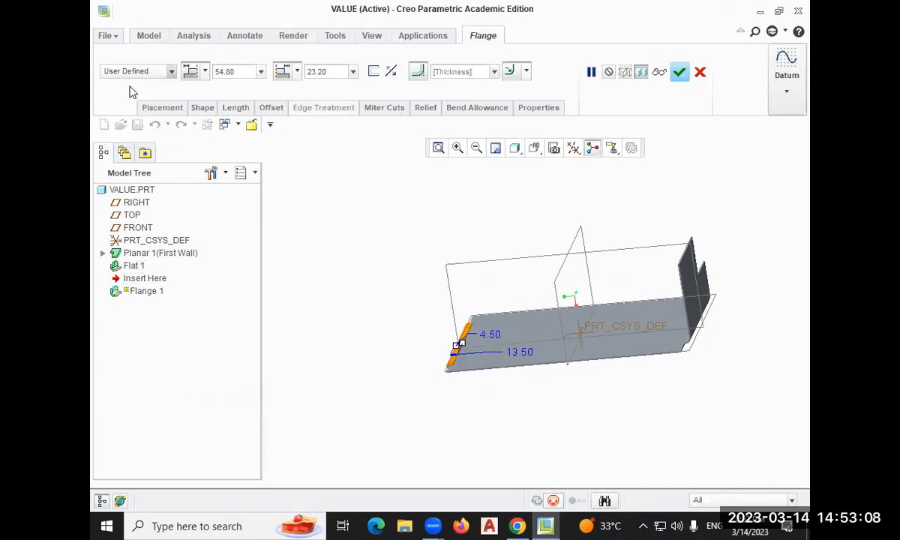
pyautogui.scroll(2, 477, 357)
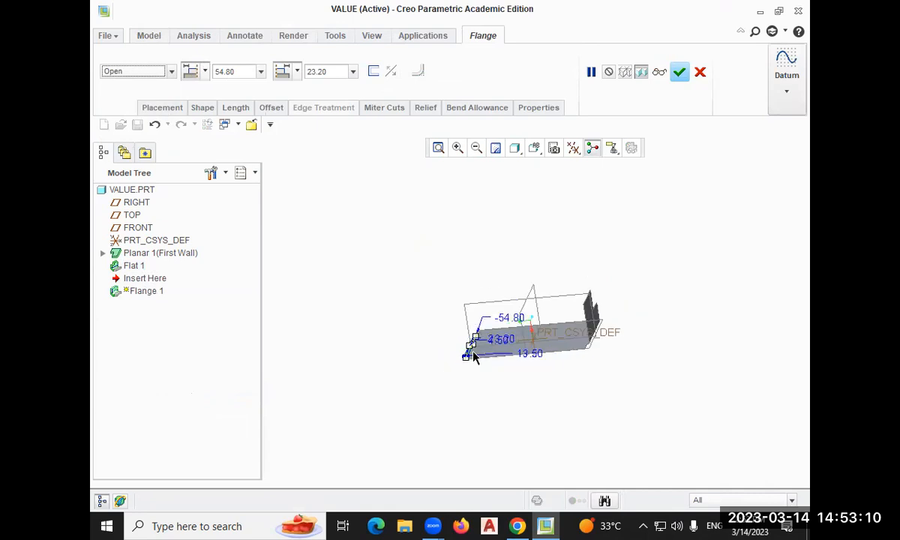
pyautogui.scroll(-5, 472, 352)
pyautogui.moveTo(431, 401)
pyautogui.mouseDown(button='middle')
pyautogui.moveTo(432, 364)
pyautogui.moveTo(424, 389)
pyautogui.mouseUp(button='middle')
# Preview Flange 1 with the S, Open and Flushed profile shapes in turn
pyautogui.click(165, 73)
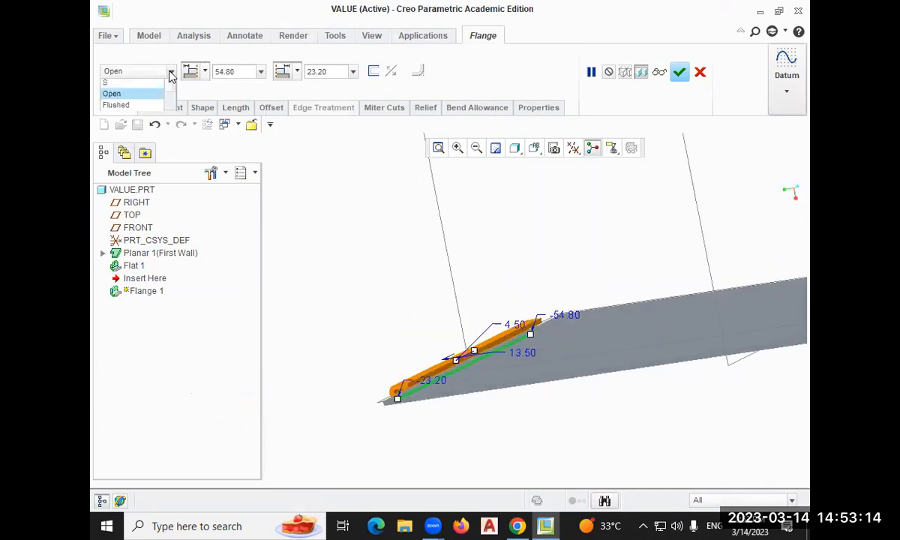
pyautogui.click(122, 116)
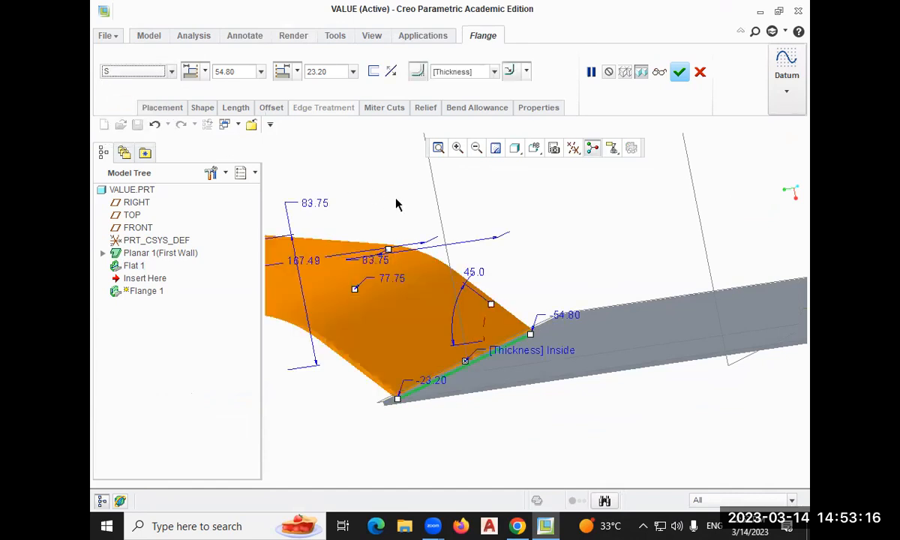
pyautogui.click(438, 148)
pyautogui.moveTo(435, 237); pyautogui.dragTo(448, 249, button='middle')
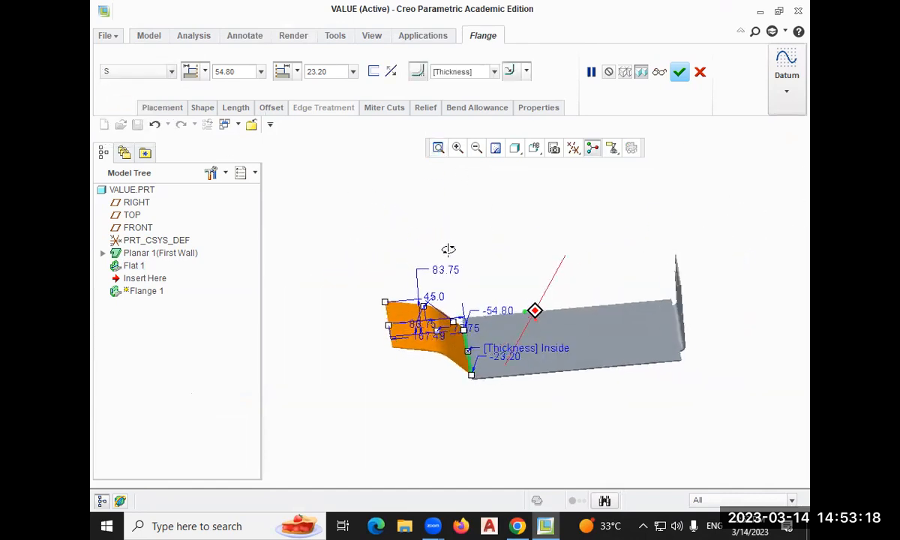
pyautogui.click(126, 72)
pyautogui.click(114, 119)
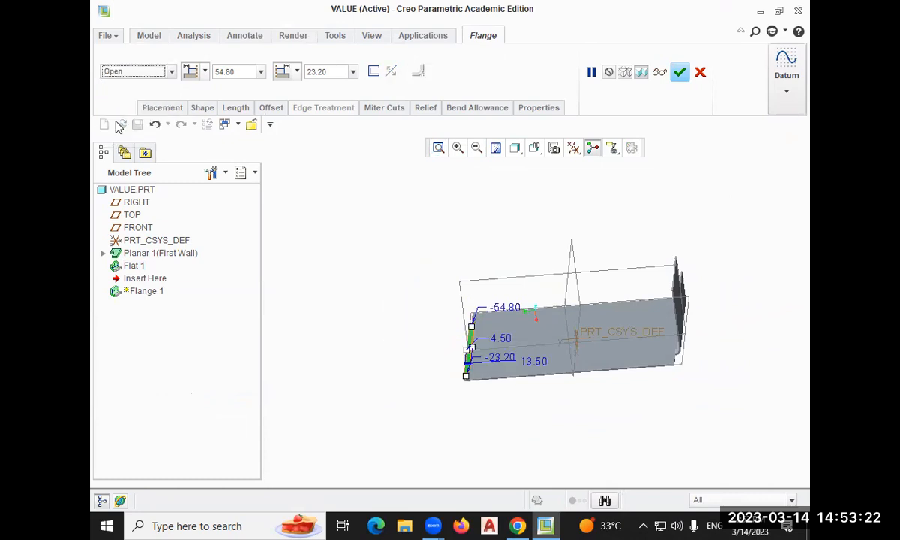
pyautogui.click(171, 71)
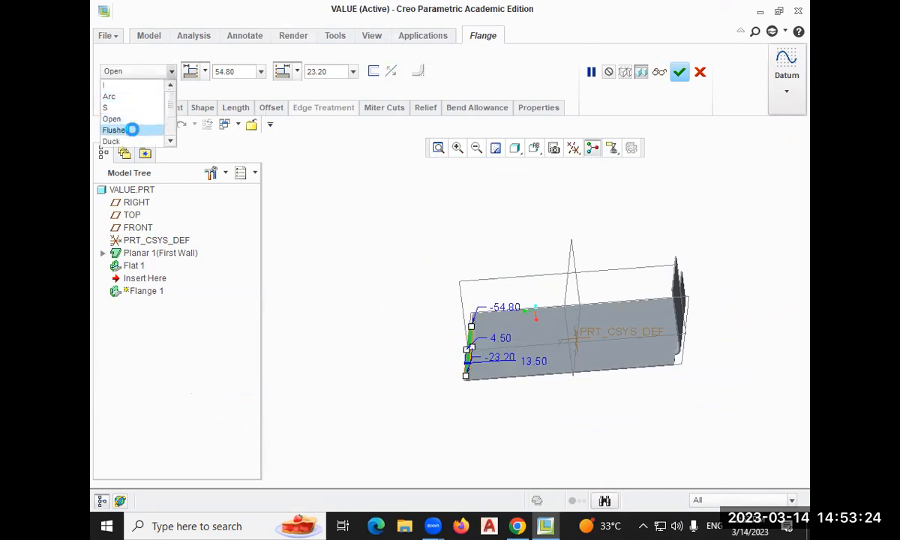
pyautogui.click(132, 129)
# Set Flange 1's profile shape to Duck, inspect the preview from the side, and accept the redefinition
pyautogui.click(171, 72)
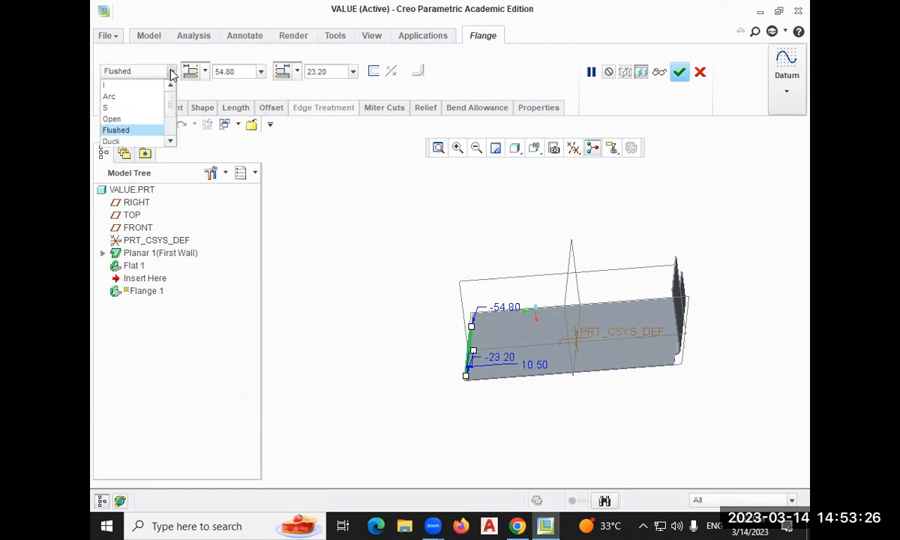
pyautogui.click(120, 141)
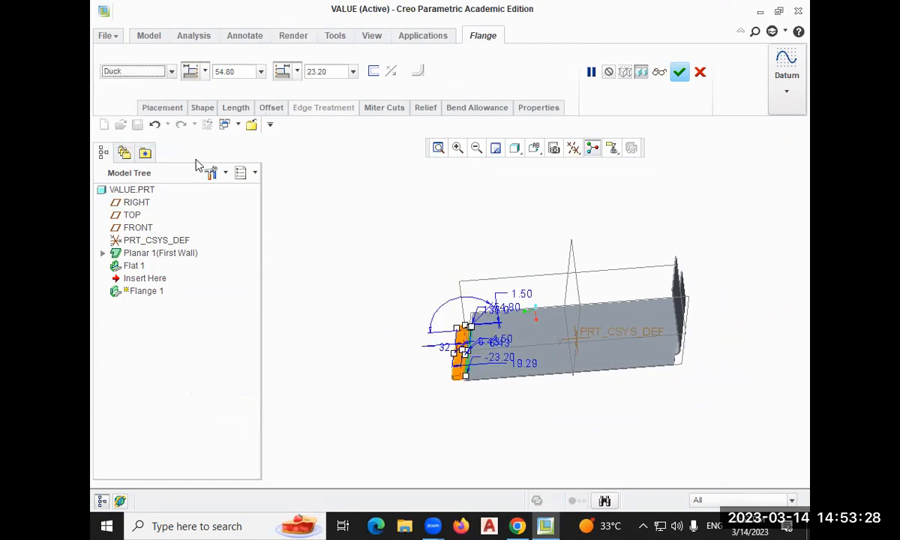
pyautogui.moveTo(423, 237); pyautogui.dragTo(433, 332, button='middle')
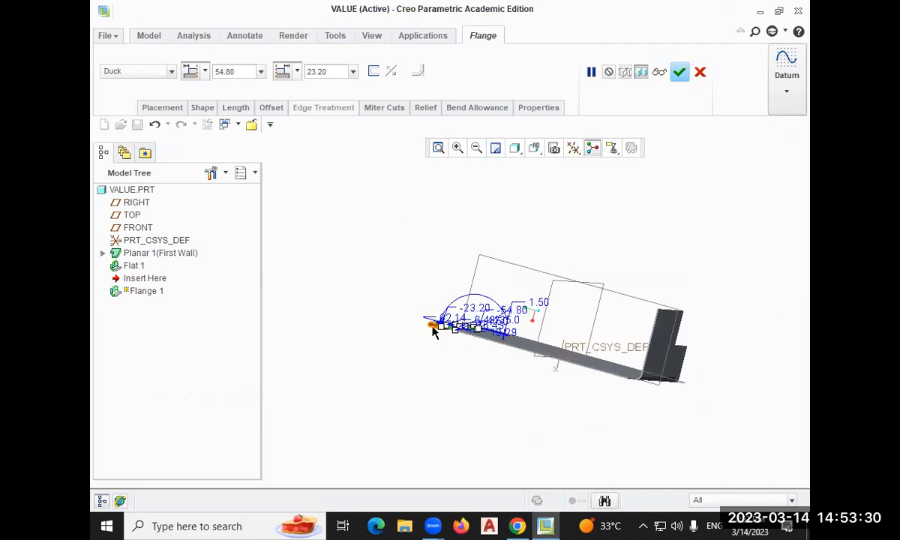
pyautogui.click(438, 149)
pyautogui.keyDown('shift'); pyautogui.moveTo(415, 291); pyautogui.dragTo(393, 283, button='middle'); pyautogui.keyUp('shift')
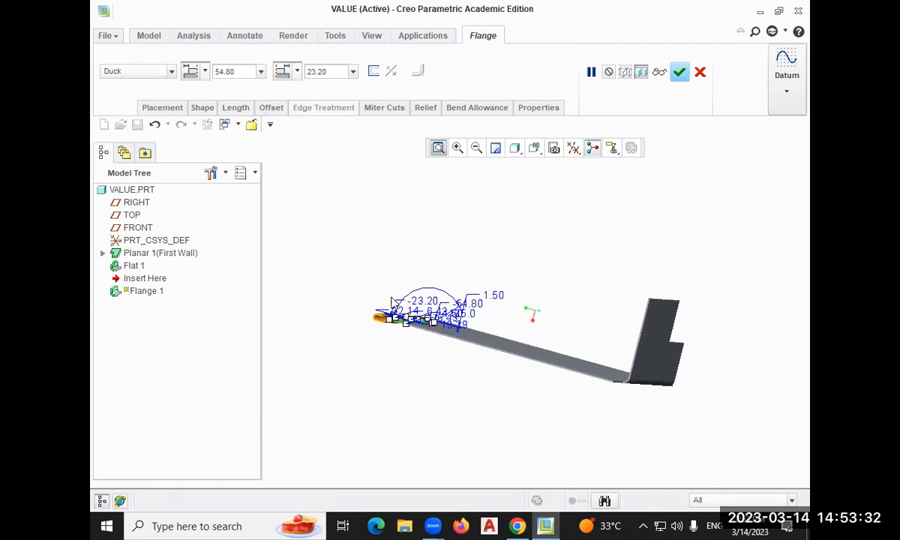
pyautogui.scroll(4, 391, 297)
pyautogui.scroll(-3, 393, 302)
pyautogui.middleClick(392, 300)
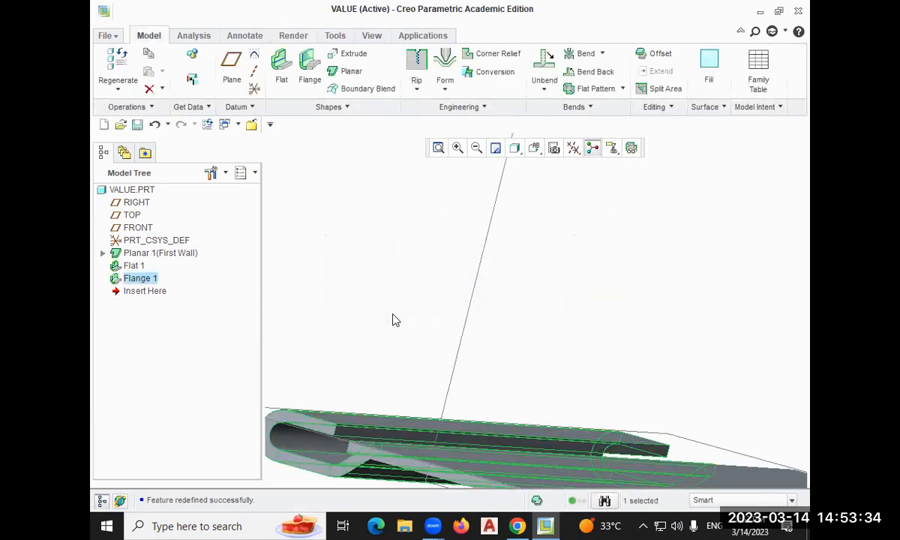
pyautogui.scroll(2, 392, 315)
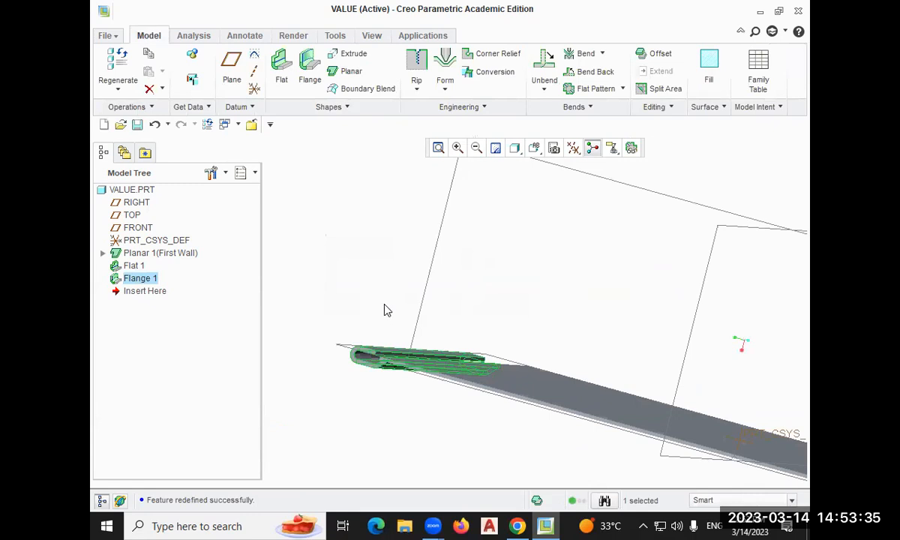
# Reopen Flange 1's definition and preview the Z and C profile shapes
pyautogui.rightClick(126, 280)
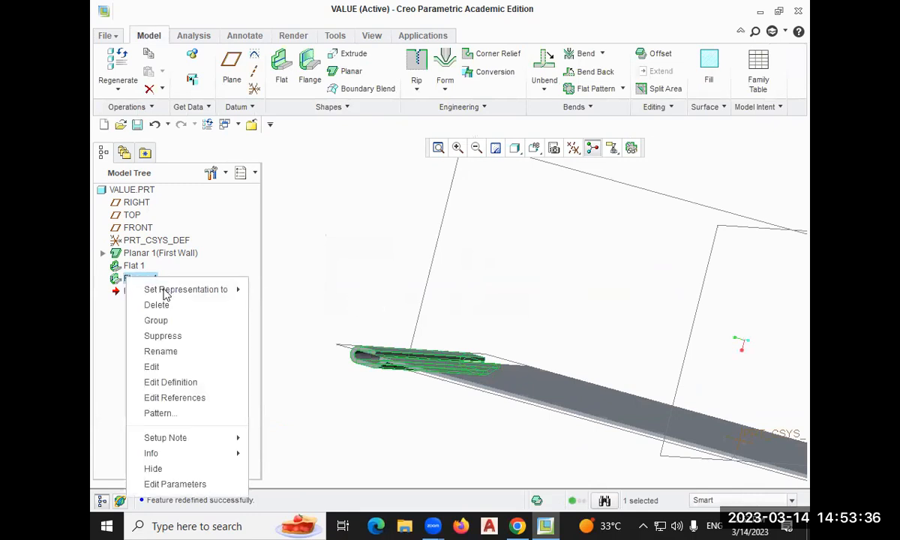
pyautogui.click(187, 383)
pyautogui.click(164, 73)
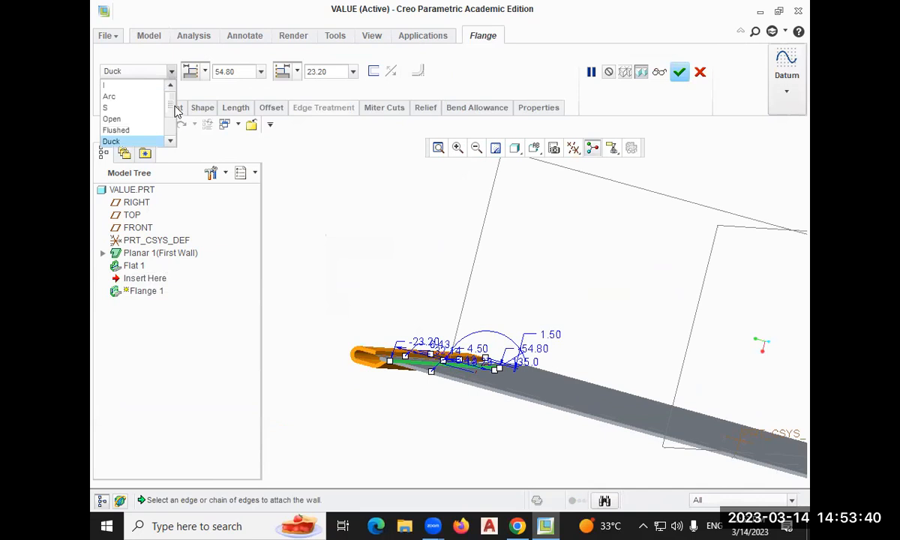
pyautogui.moveTo(170, 115); pyautogui.dragTo(173, 129)
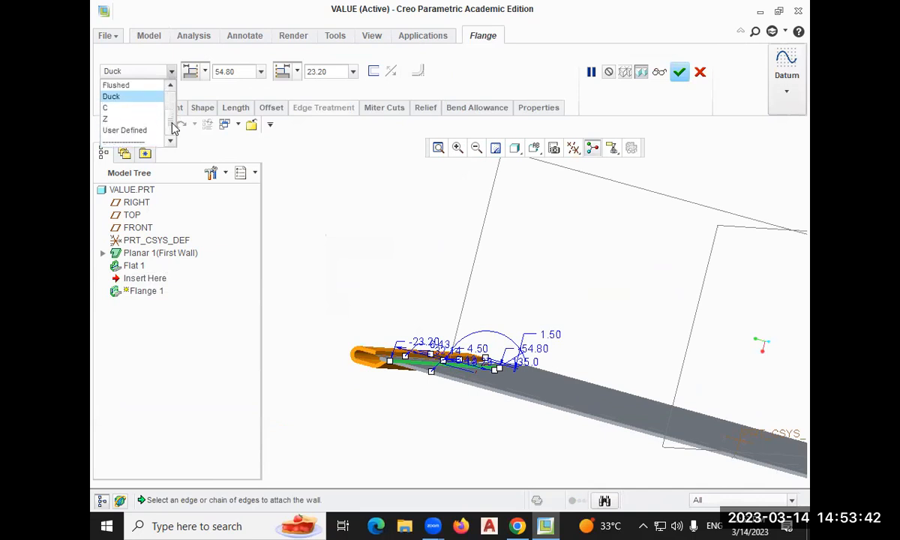
pyautogui.click(109, 119)
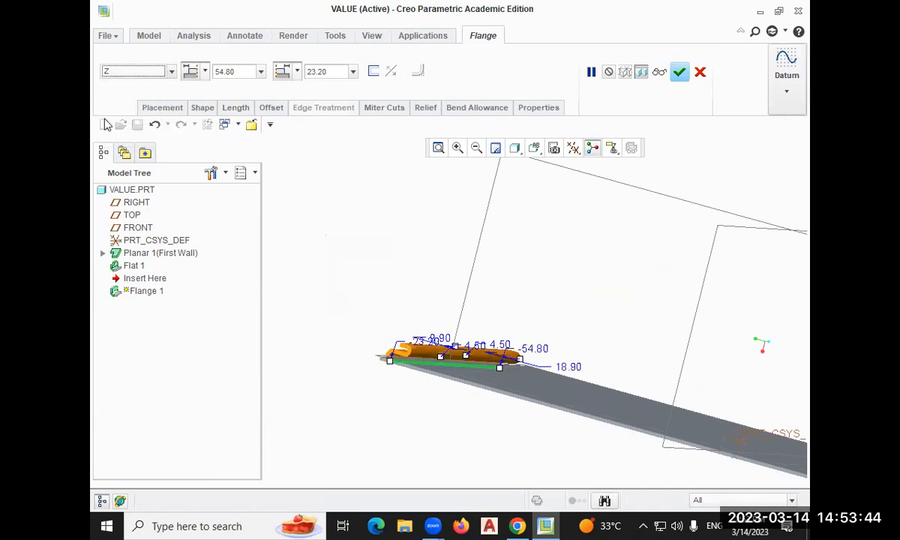
pyautogui.click(171, 71)
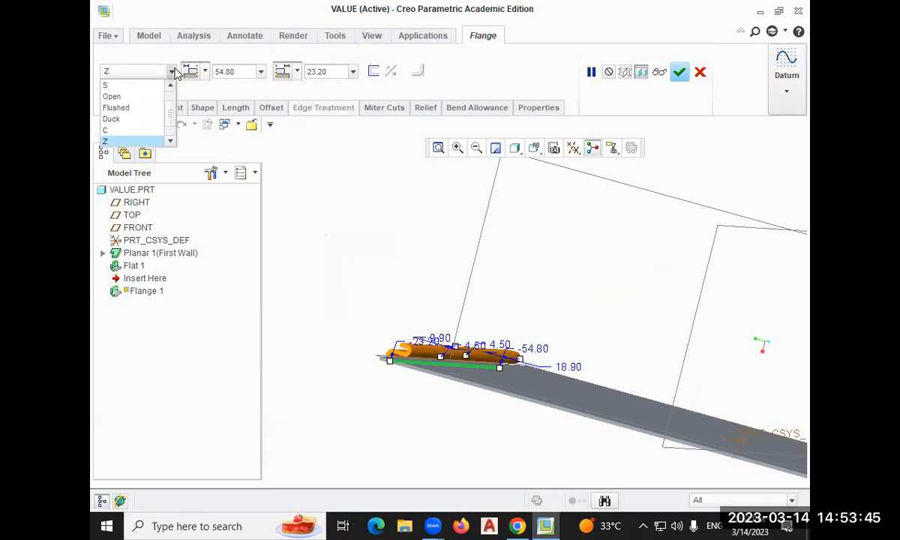
pyautogui.click(114, 131)
# Try the User Defined profile shape on Flange 1 with a second end offset of 19.90, and cancel the redefinition
pyautogui.click(172, 72)
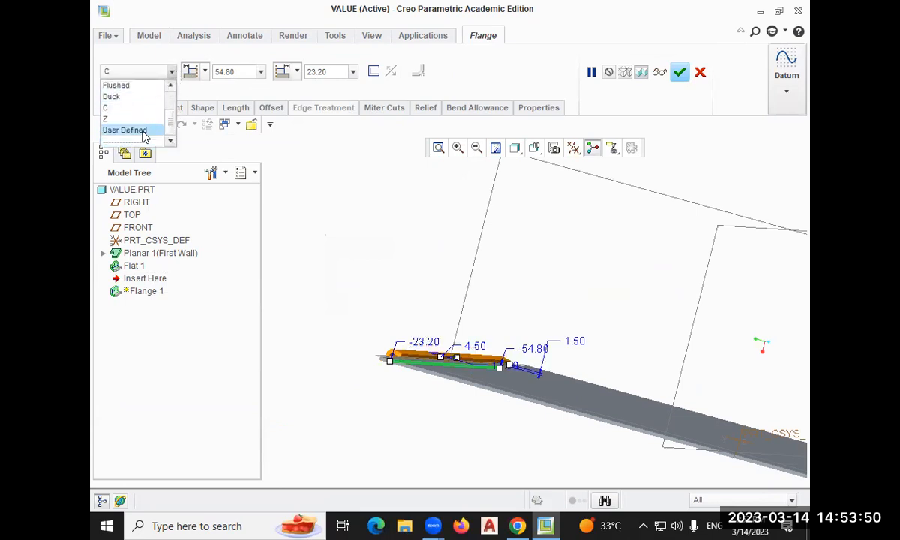
pyautogui.click(118, 135)
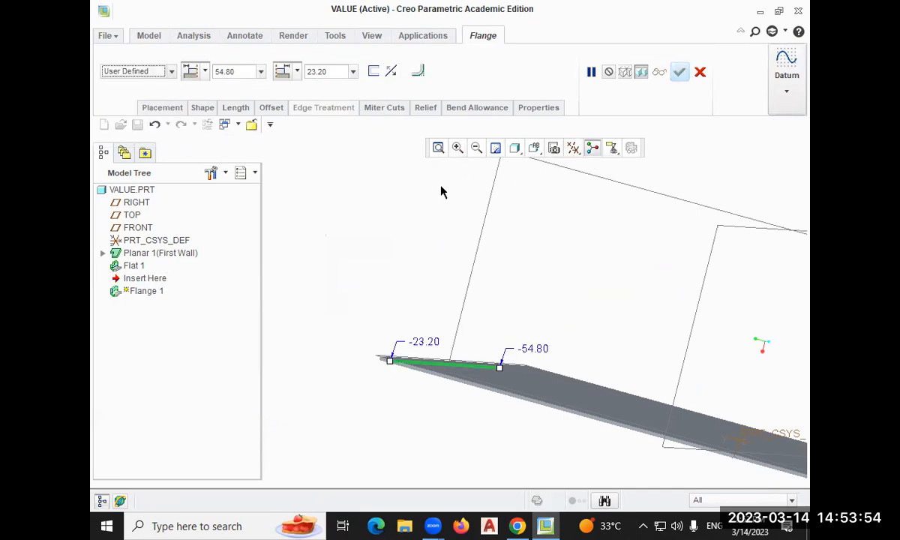
pyautogui.moveTo(389, 361); pyautogui.dragTo(408, 323)
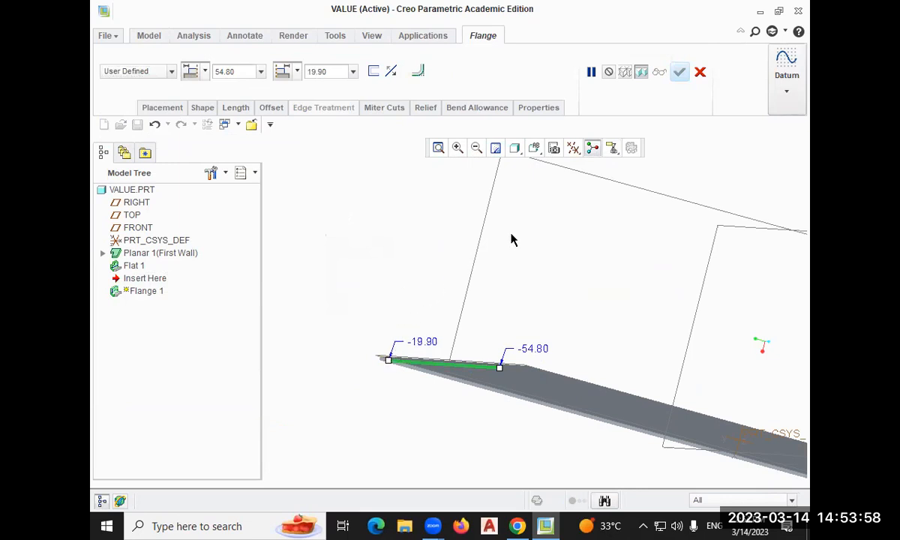
pyautogui.click(700, 72)
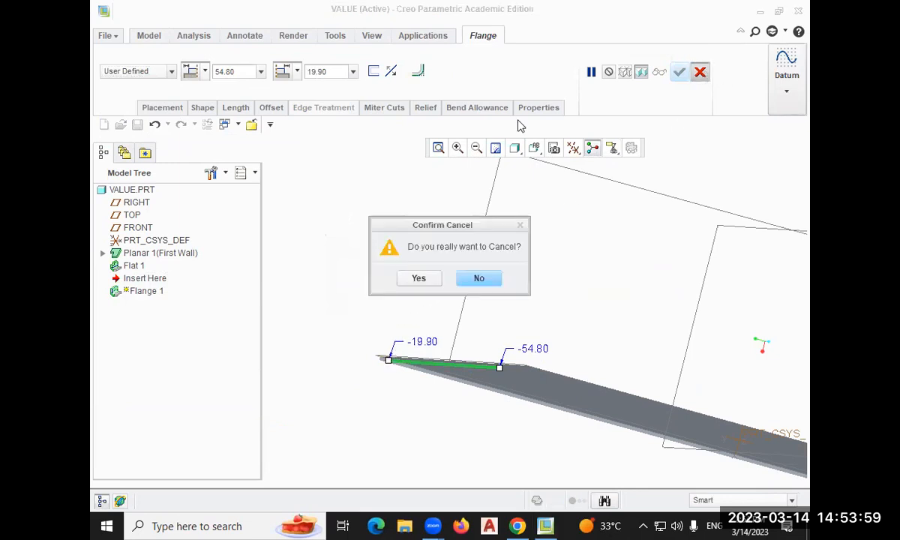
pyautogui.click(412, 279)
# Unbend all of the part's bends with the planar first wall's surface as the fixed geometry
pyautogui.moveTo(366, 283); pyautogui.dragTo(483, 200, button='middle')
pyautogui.click(438, 148)
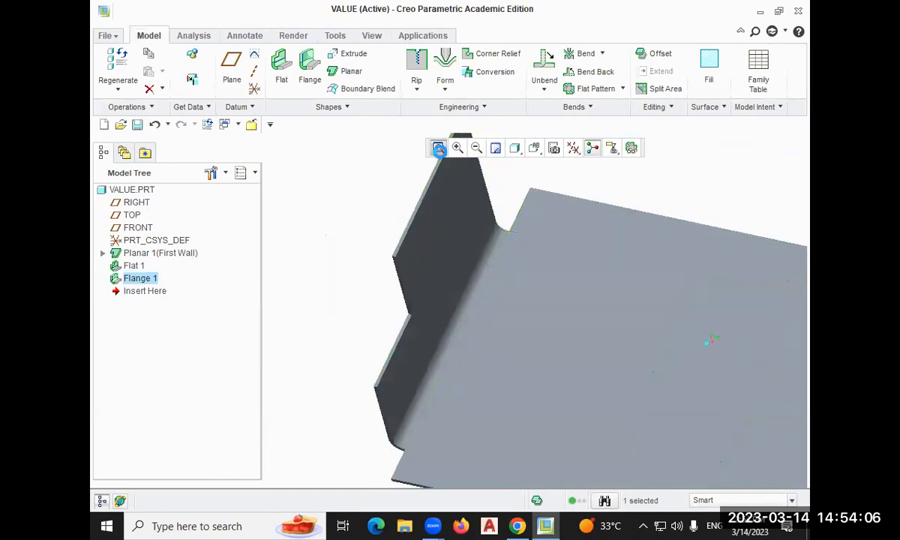
pyautogui.moveTo(657, 249)
pyautogui.mouseDown(button='middle')
pyautogui.moveTo(675, 215)
pyautogui.moveTo(664, 228)
pyautogui.moveTo(607, 241)
pyautogui.moveTo(633, 247)
pyautogui.moveTo(664, 222)
pyautogui.mouseUp(button='middle')
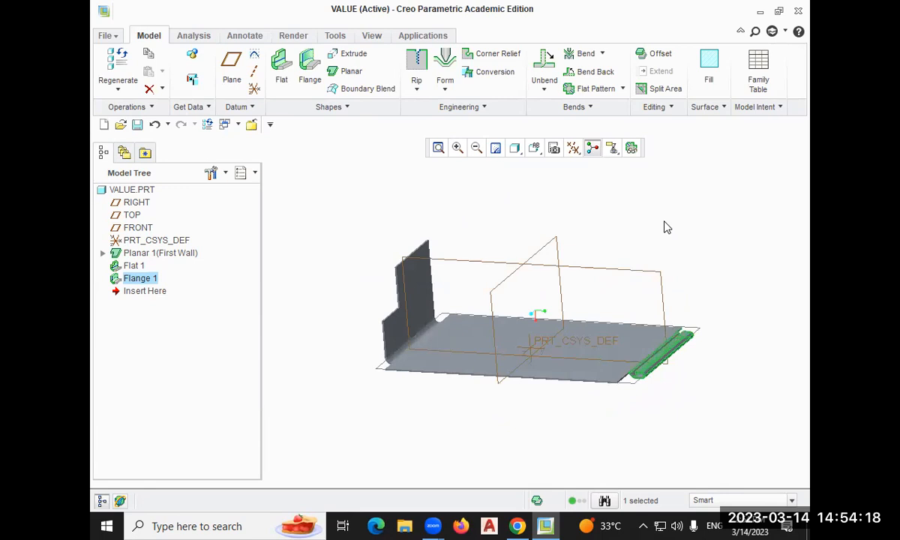
pyautogui.moveTo(682, 217)
pyautogui.mouseDown(button='middle')
pyautogui.moveTo(652, 201)
pyautogui.moveTo(616, 199)
pyautogui.mouseUp(button='middle')
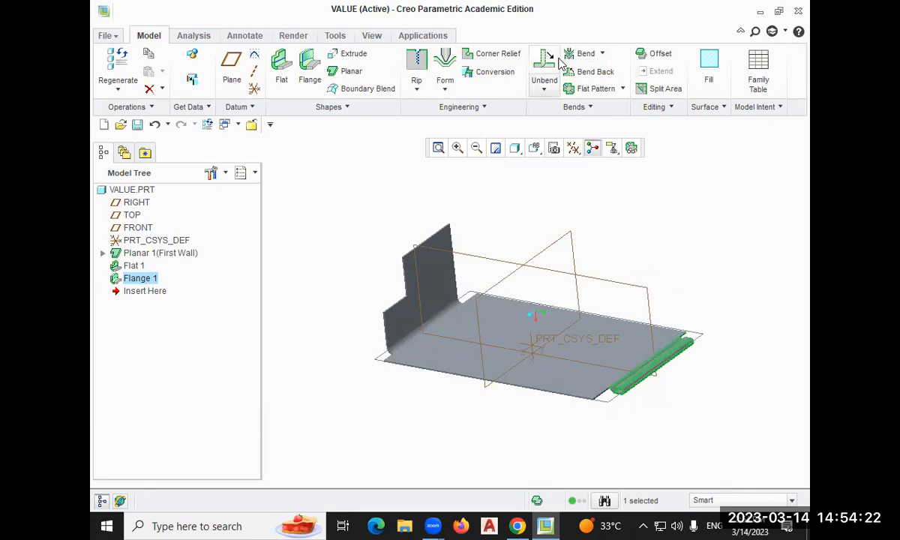
pyautogui.click(552, 70)
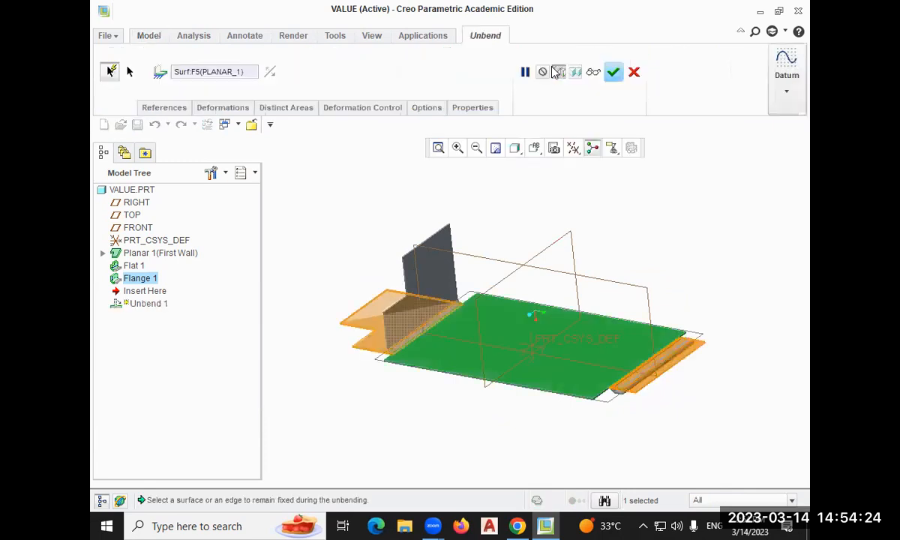
pyautogui.click(613, 72)
pyautogui.moveTo(526, 255)
pyautogui.mouseDown(button='middle')
pyautogui.moveTo(549, 280)
pyautogui.moveTo(545, 289)
pyautogui.moveTo(547, 269)
pyautogui.moveTo(534, 293)
pyautogui.moveTo(529, 286)
pyautogui.mouseUp(button='middle')
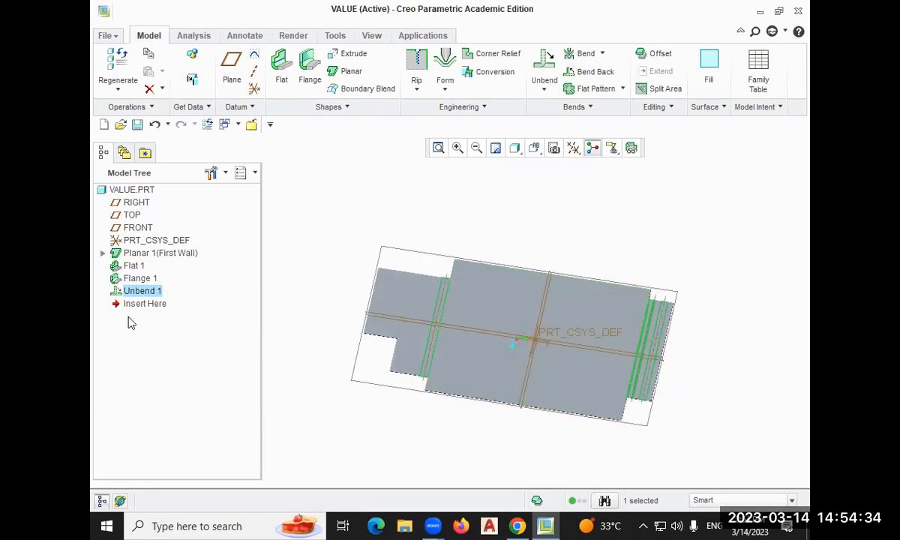
# Bend the unbent walls back with the planar first wall's surface kept fixed, and inspect the refolded part
pyautogui.click(584, 59)
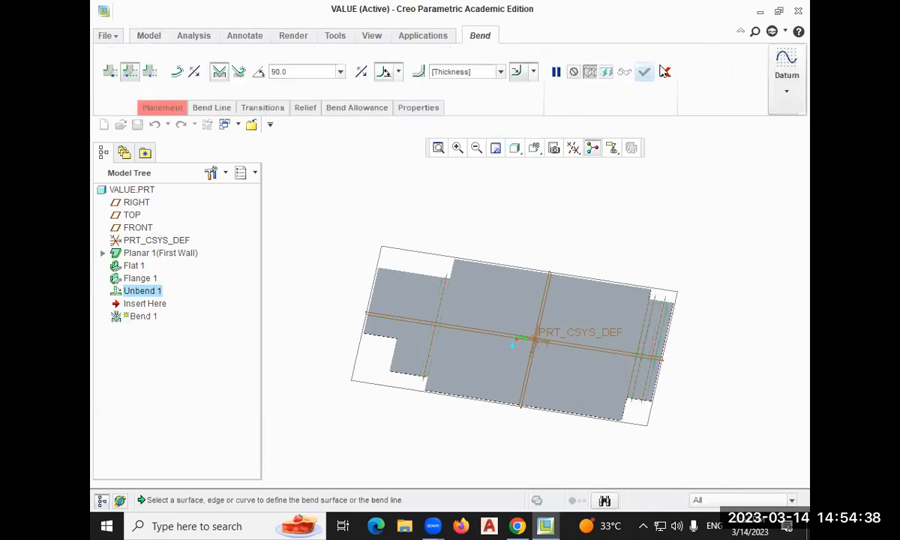
pyautogui.click(661, 71)
pyautogui.click(545, 81)
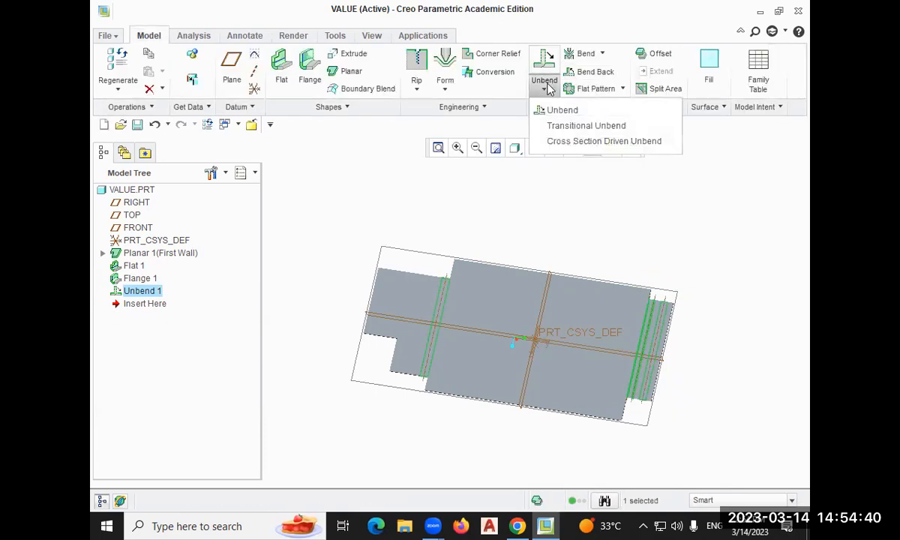
pyautogui.click(592, 72)
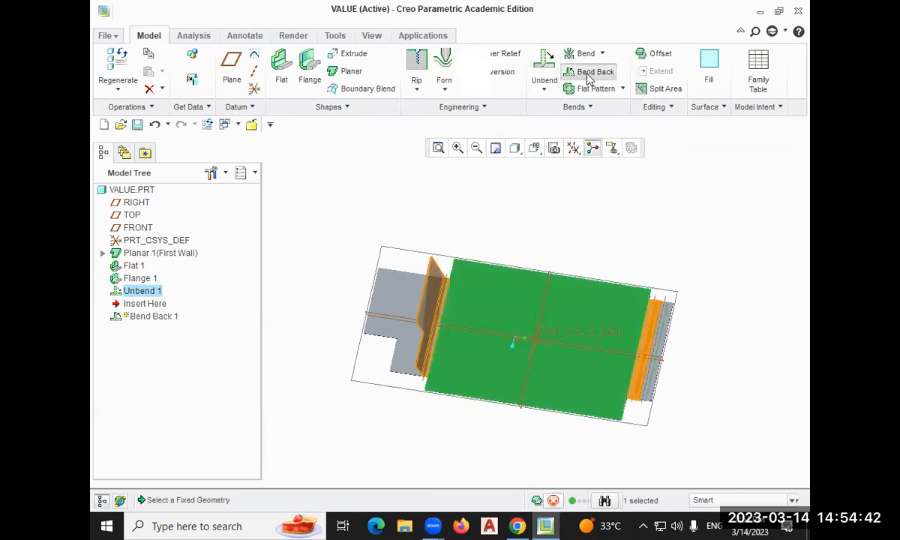
pyautogui.moveTo(642, 154)
pyautogui.mouseDown(button='middle')
pyautogui.moveTo(659, 154)
pyautogui.moveTo(652, 154)
pyautogui.mouseUp(button='middle')
pyautogui.click(418, 72)
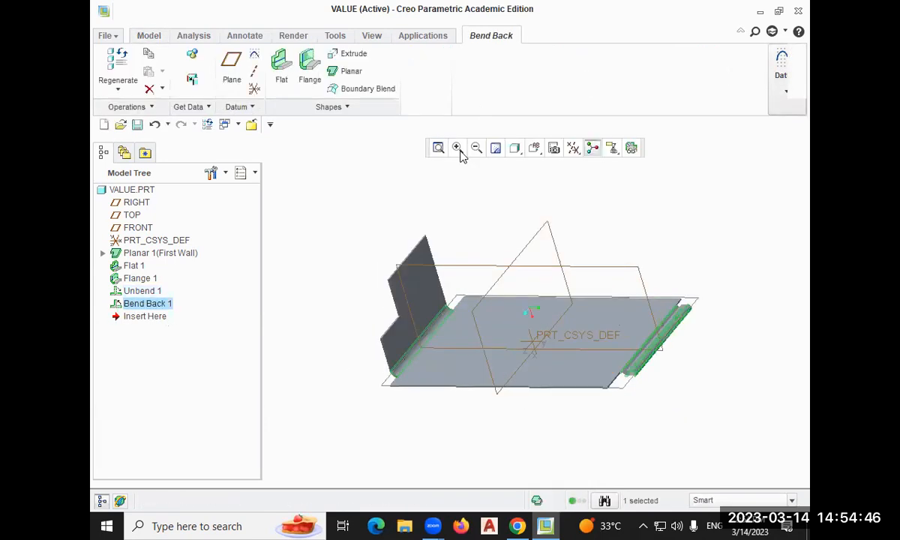
pyautogui.moveTo(654, 239)
pyautogui.mouseDown(button='middle')
pyautogui.moveTo(640, 234)
pyautogui.moveTo(654, 245)
pyautogui.moveTo(644, 248)
pyautogui.mouseUp(button='middle')
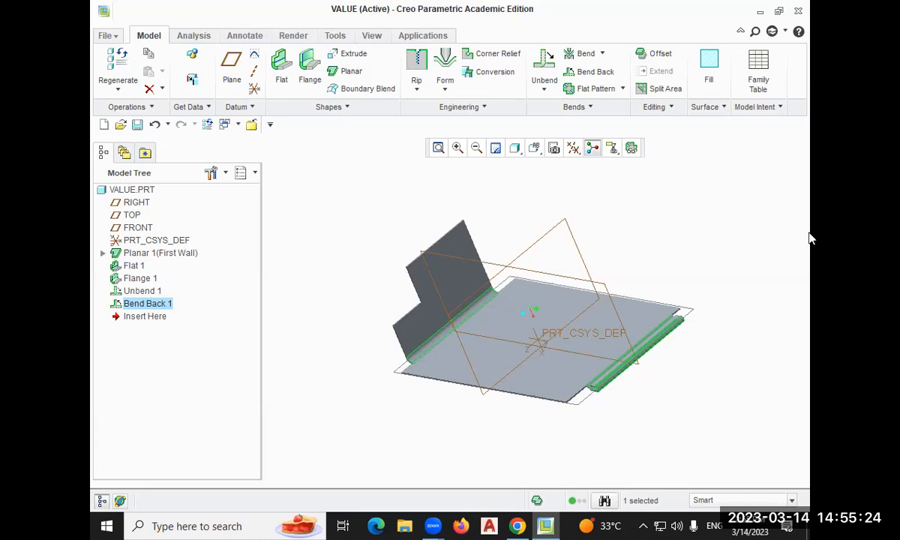
# Try a second Bend Back on the already folded part, and delete that feature from the model
pyautogui.click(597, 72)
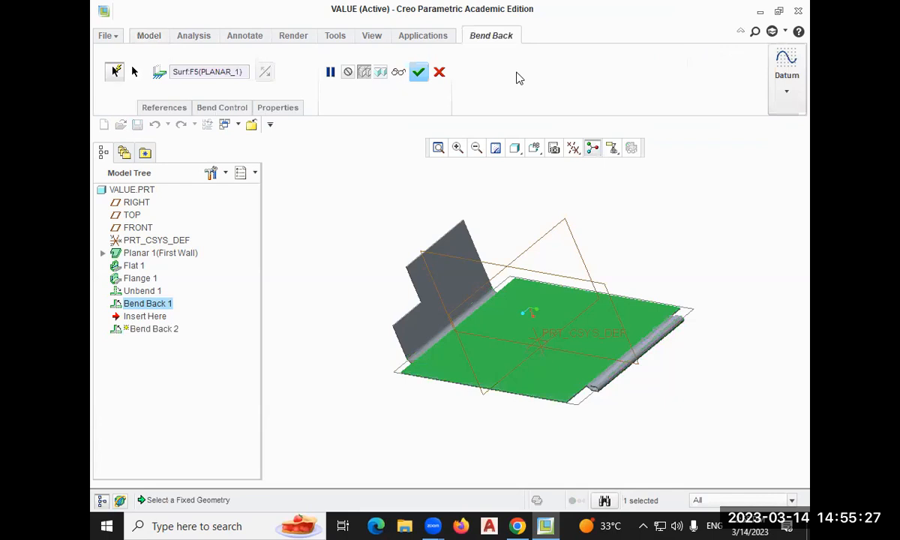
pyautogui.click(418, 72)
pyautogui.click(417, 279)
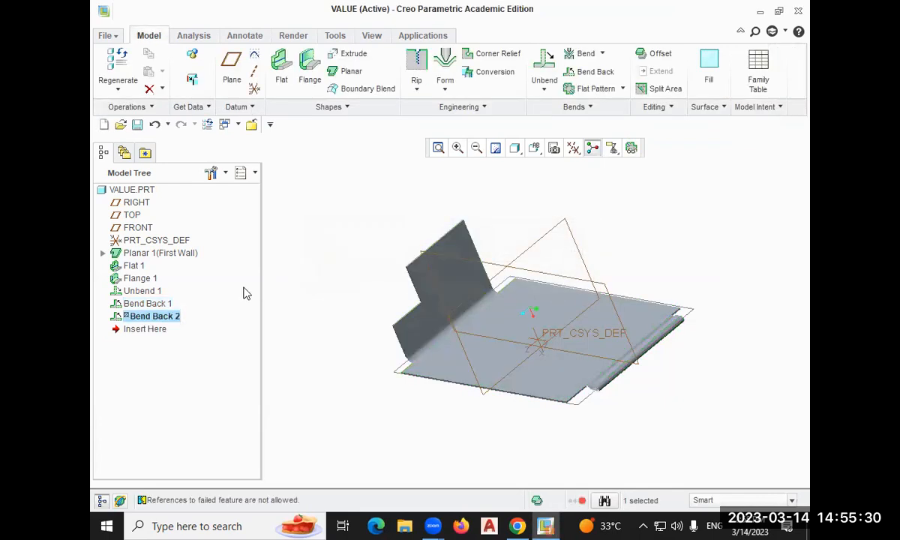
pyautogui.rightClick(129, 317)
pyautogui.click(150, 349)
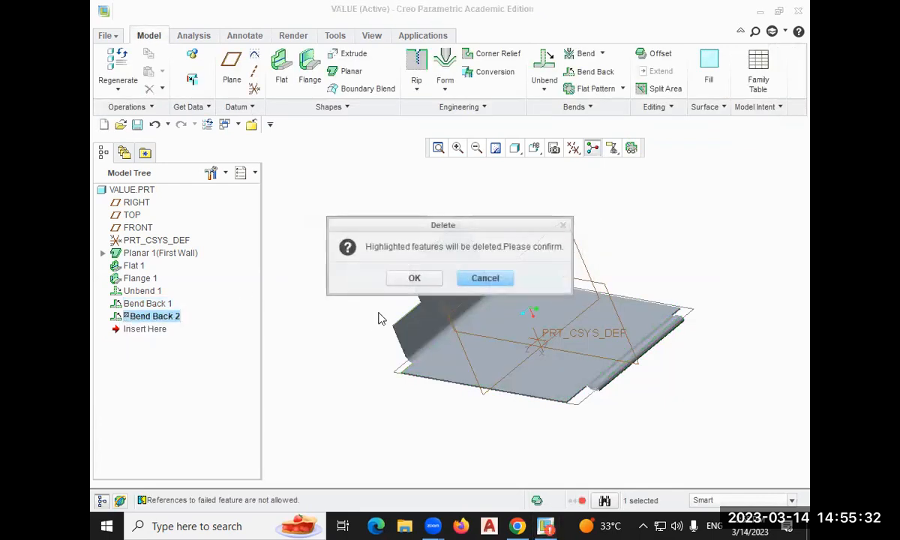
pyautogui.click(412, 278)
# Create a flat pattern of the part with the planar first wall's surface fixed, and inspect the flattened sheet
pyautogui.click(596, 88)
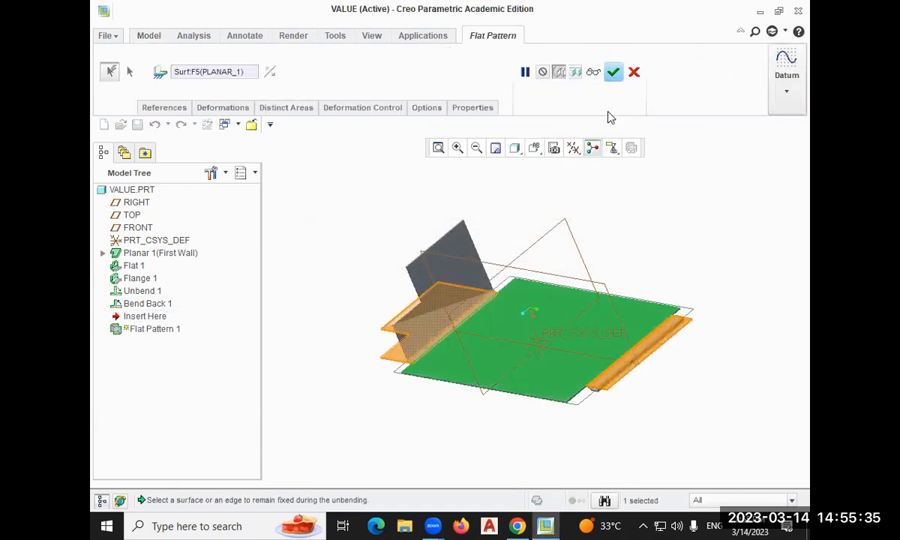
pyautogui.click(613, 72)
pyautogui.moveTo(341, 320)
pyautogui.mouseDown(button='middle')
pyautogui.moveTo(373, 344)
pyautogui.moveTo(377, 332)
pyautogui.mouseUp(button='middle')
pyautogui.moveTo(584, 279)
pyautogui.mouseDown(button='middle')
pyautogui.moveTo(580, 235)
pyautogui.moveTo(575, 267)
pyautogui.mouseUp(button='middle')
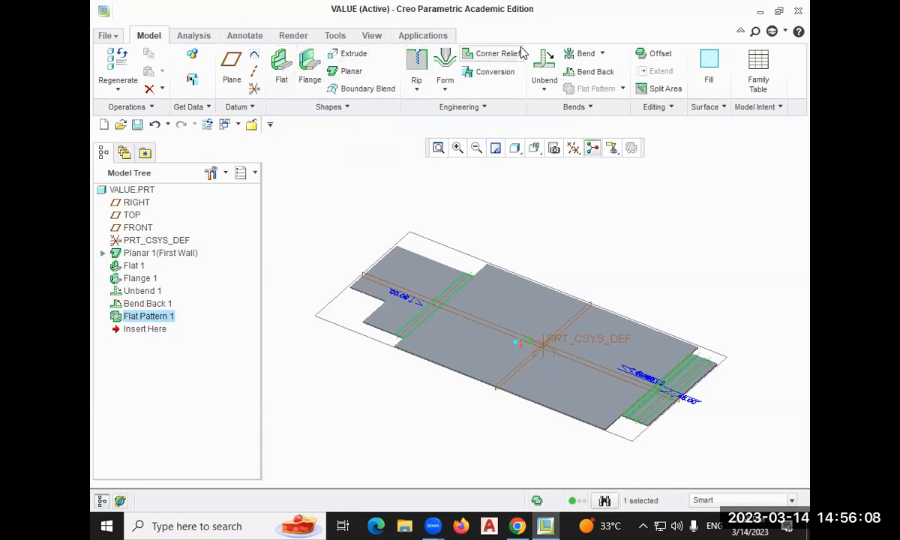
# Try to add a Bend Back on the flattened part with the planar first wall's surface fixed, and discard the feature
pyautogui.click(567, 73)
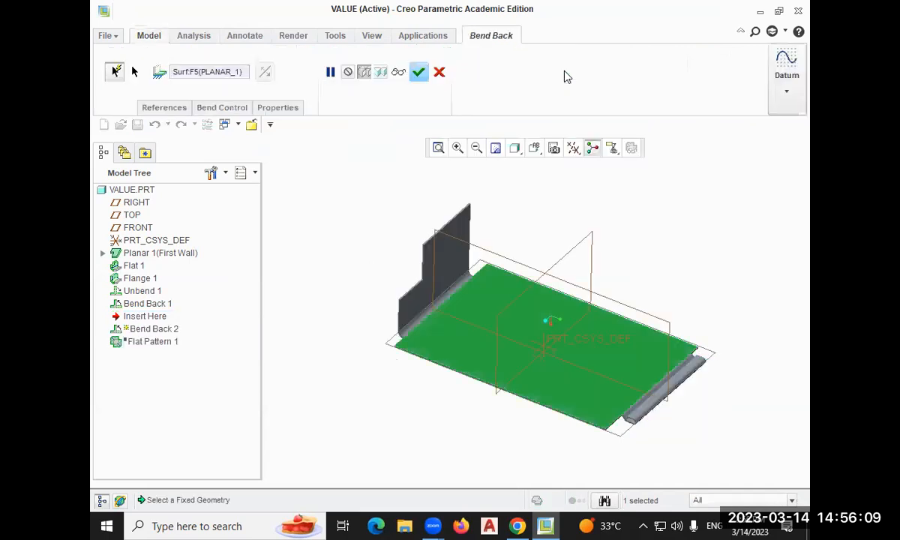
pyautogui.click(417, 72)
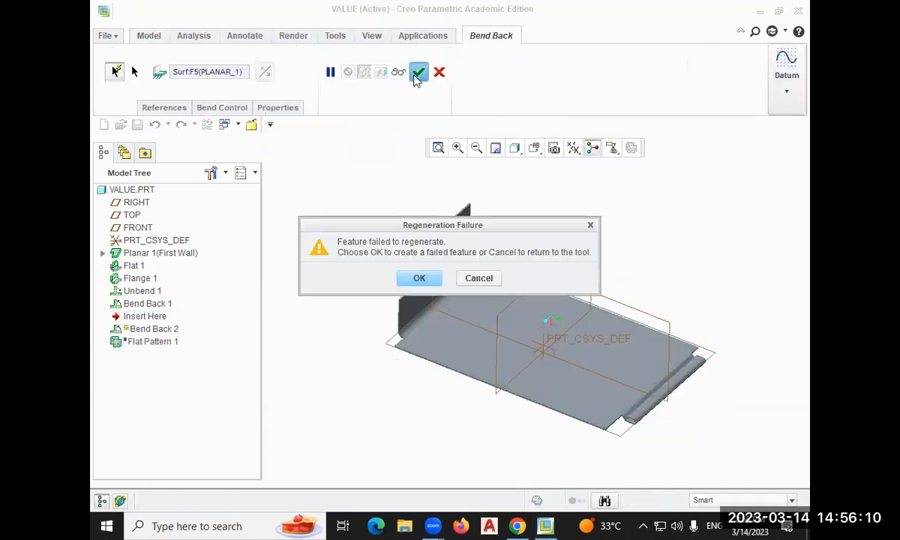
pyautogui.click(460, 278)
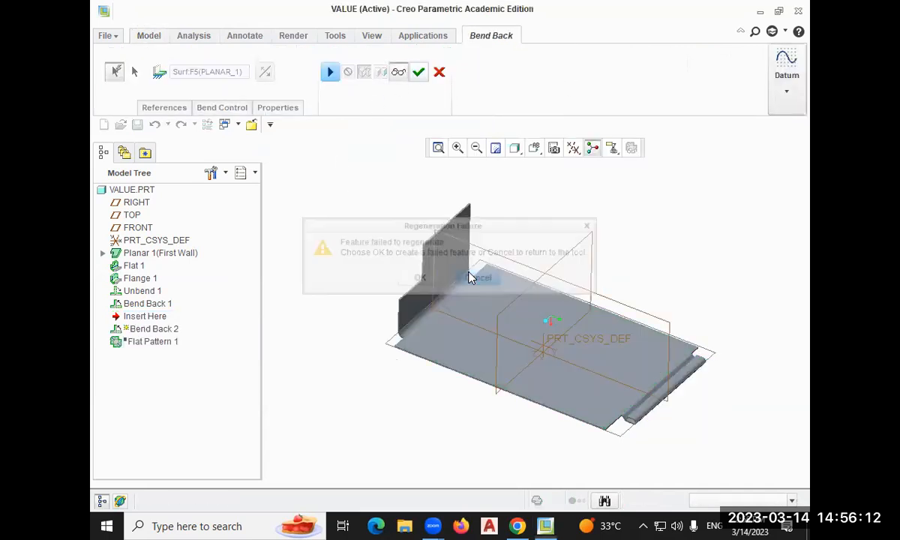
pyautogui.rightClick(162, 346)
pyautogui.click(115, 373)
pyautogui.click(439, 73)
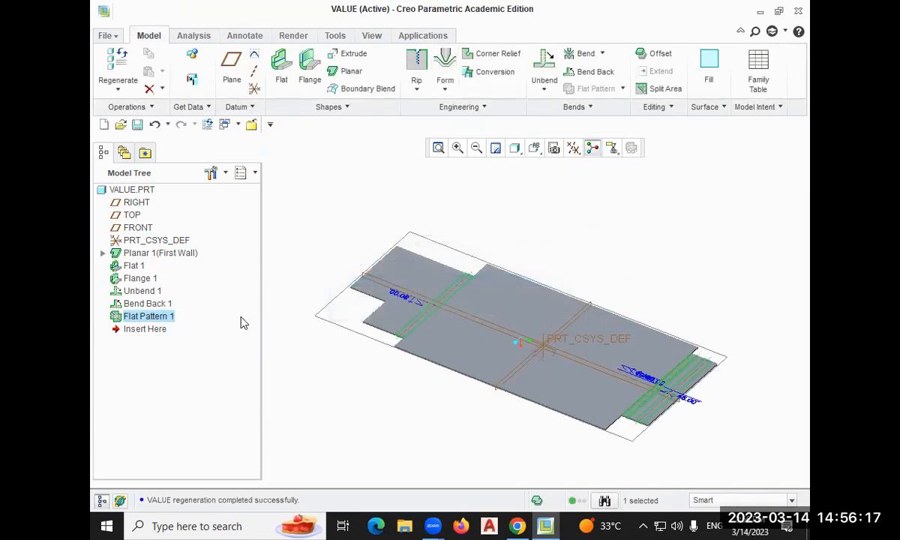
# Delete the Flat Pattern 1 feature from the VALUE part and inspect the folded part
pyautogui.doubleClick(168, 318)
pyautogui.rightClick(177, 318)
pyautogui.click(122, 363)
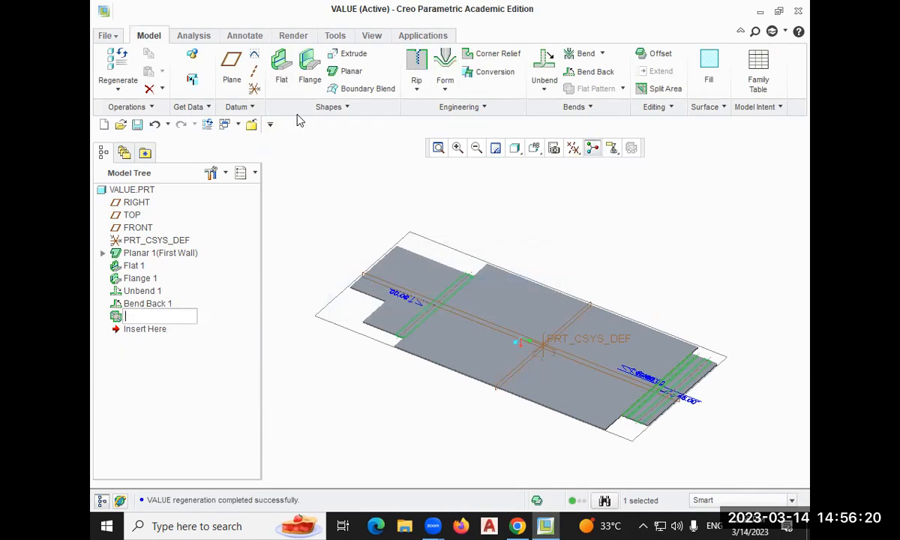
pyautogui.click(131, 364)
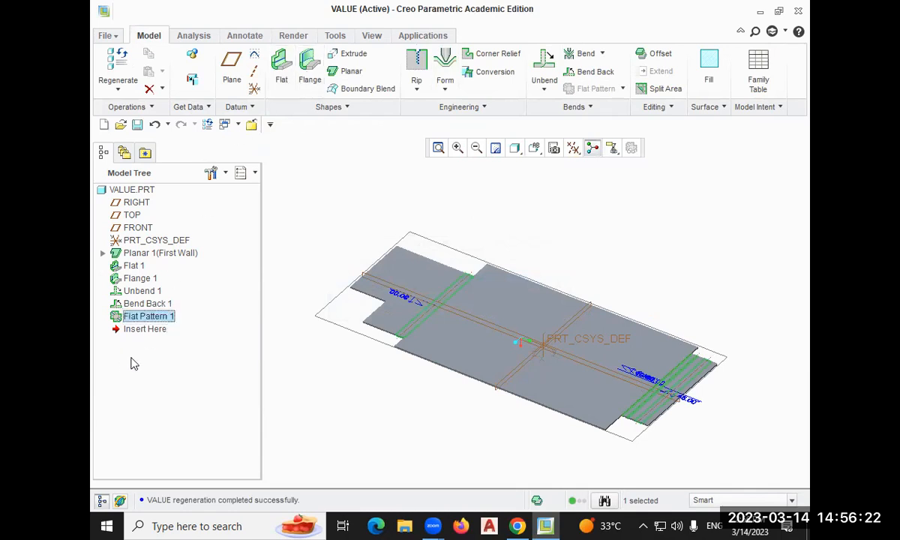
pyautogui.rightClick(120, 318)
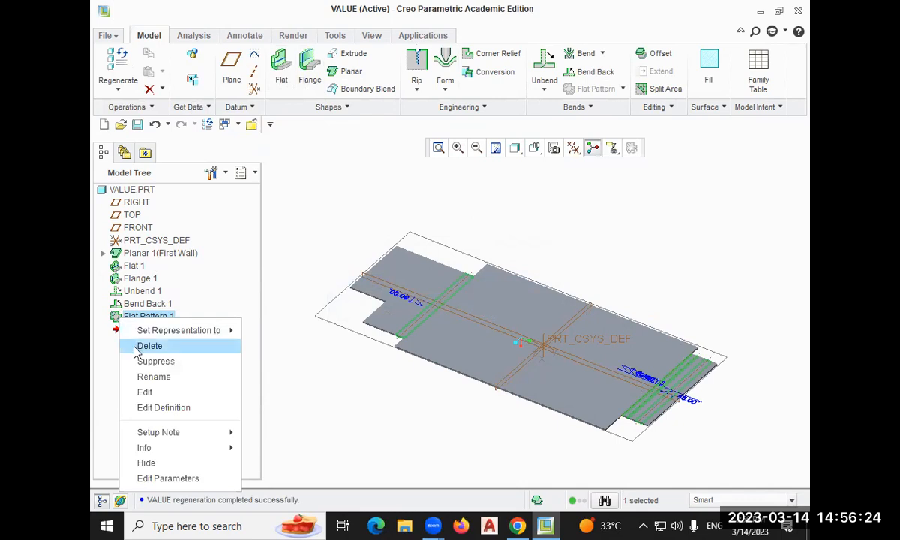
pyautogui.click(139, 348)
pyautogui.click(418, 279)
pyautogui.moveTo(612, 281)
pyautogui.mouseDown(button='middle')
pyautogui.moveTo(629, 227)
pyautogui.moveTo(639, 237)
pyautogui.mouseUp(button='middle')
# Open Flat 1's definition to review its L-shaped profile sketch, and leave the sketch without saving changes
pyautogui.click(457, 285)
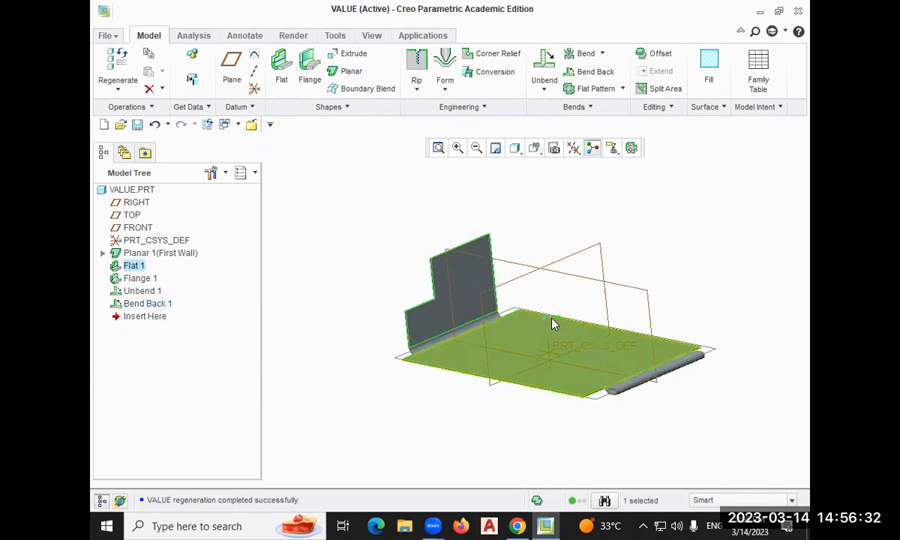
pyautogui.rightClick(281, 81)
pyautogui.click(259, 287)
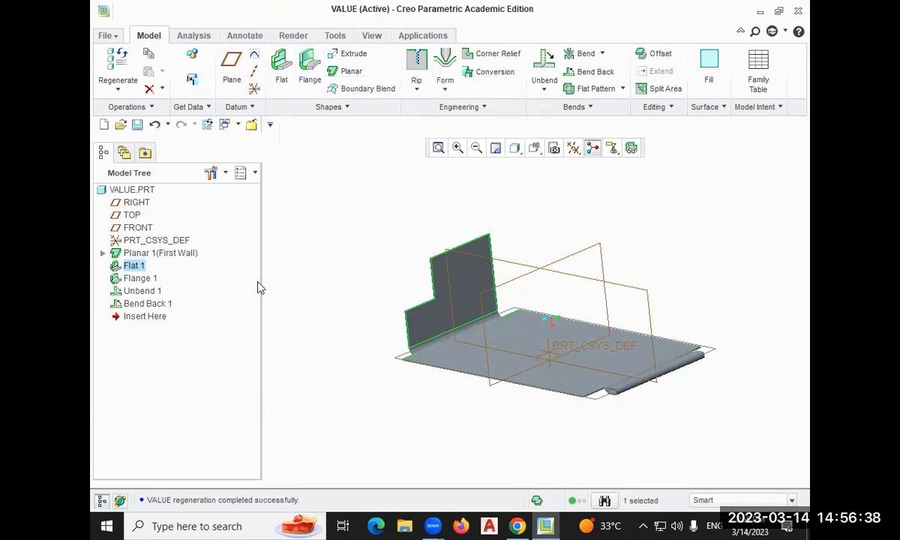
pyautogui.rightClick(135, 272)
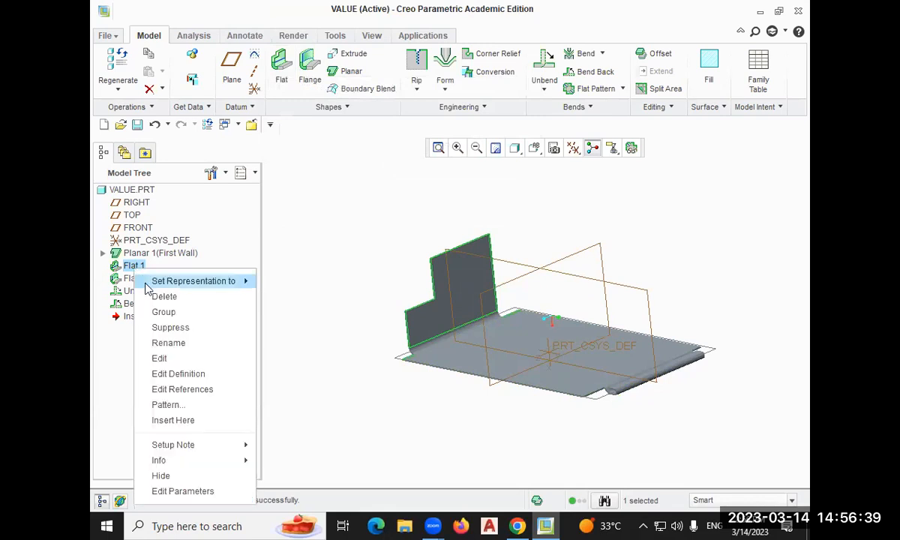
pyautogui.click(183, 371)
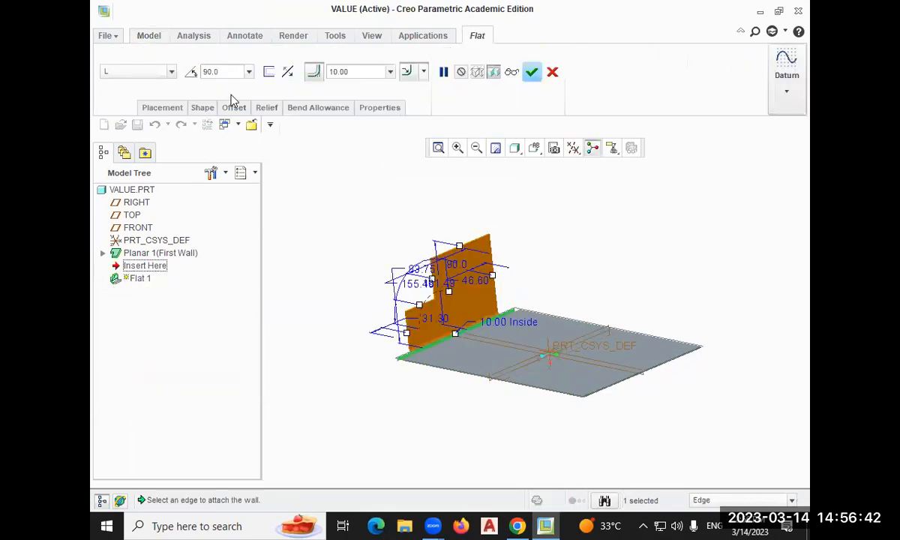
pyautogui.click(203, 108)
pyautogui.click(232, 128)
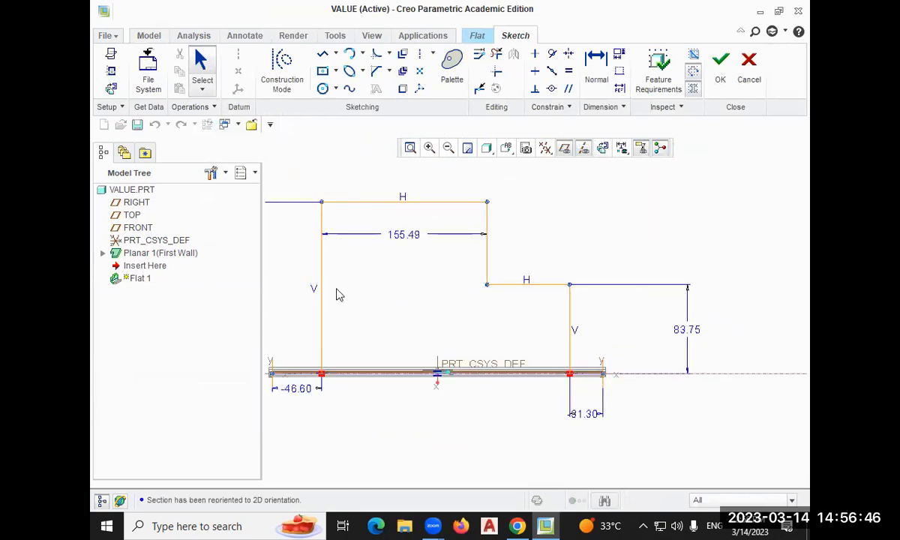
pyautogui.click(748, 66)
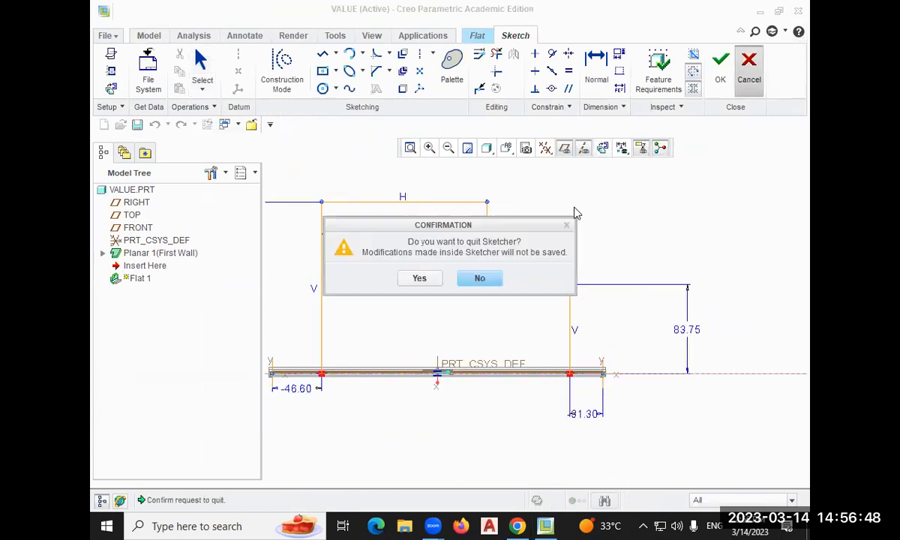
pyautogui.click(419, 279)
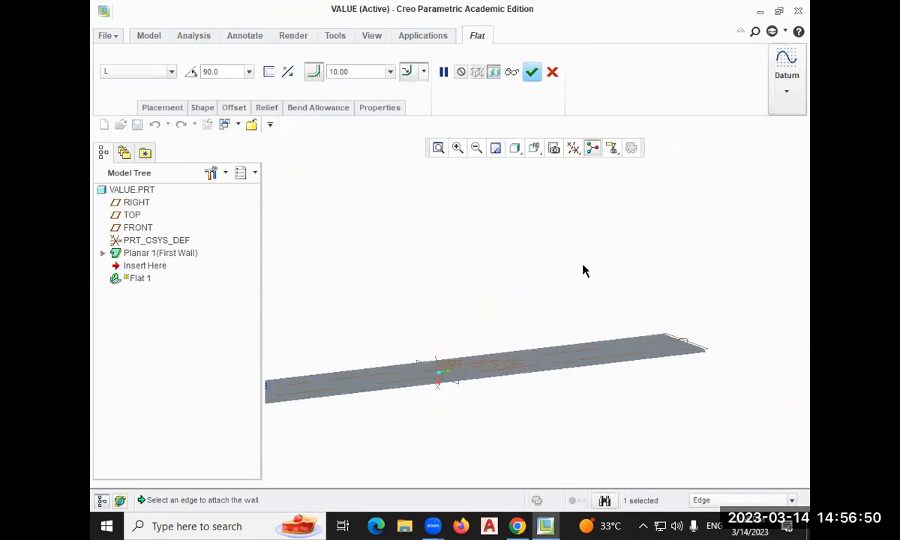
pyautogui.click(532, 71)
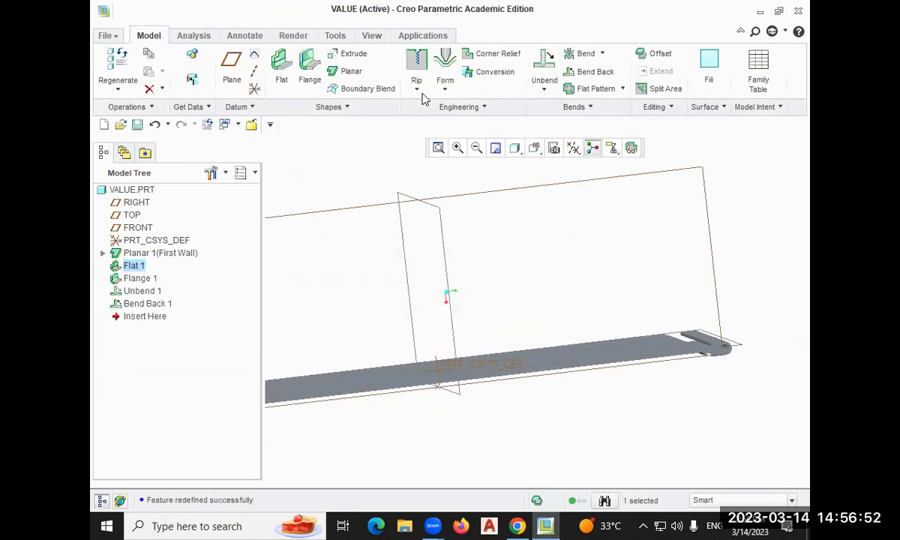
# Redefine Flange 1 with the I profile shape and inspect the part with both upright walls
pyautogui.rightClick(139, 278)
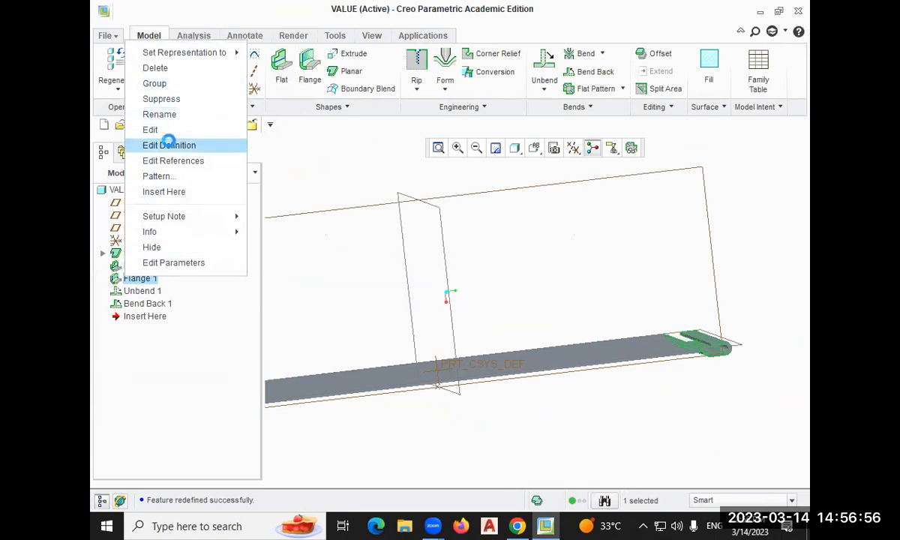
pyautogui.click(170, 144)
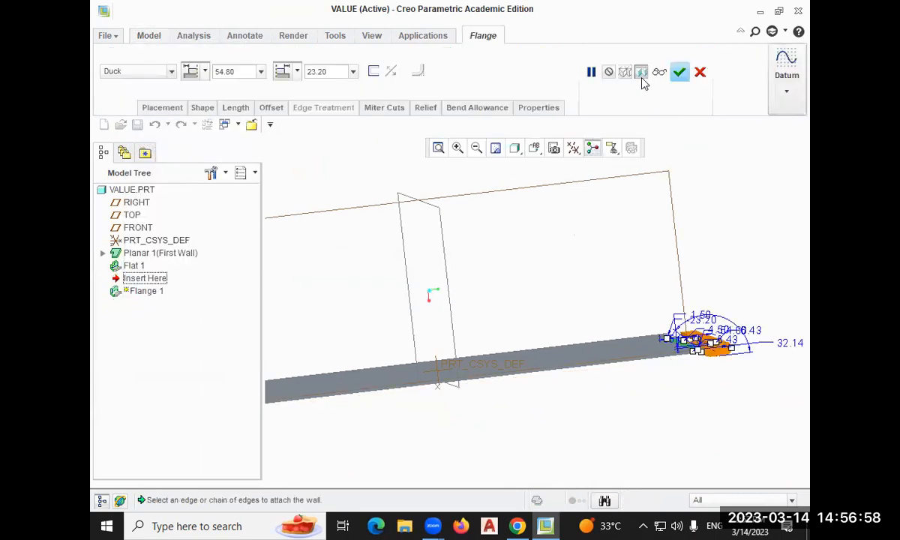
pyautogui.click(171, 72)
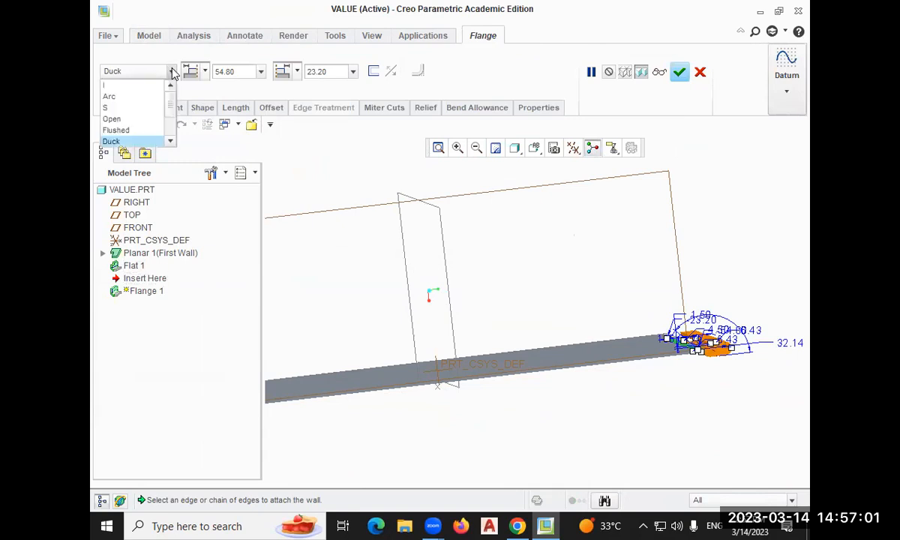
pyautogui.click(126, 87)
pyautogui.click(678, 72)
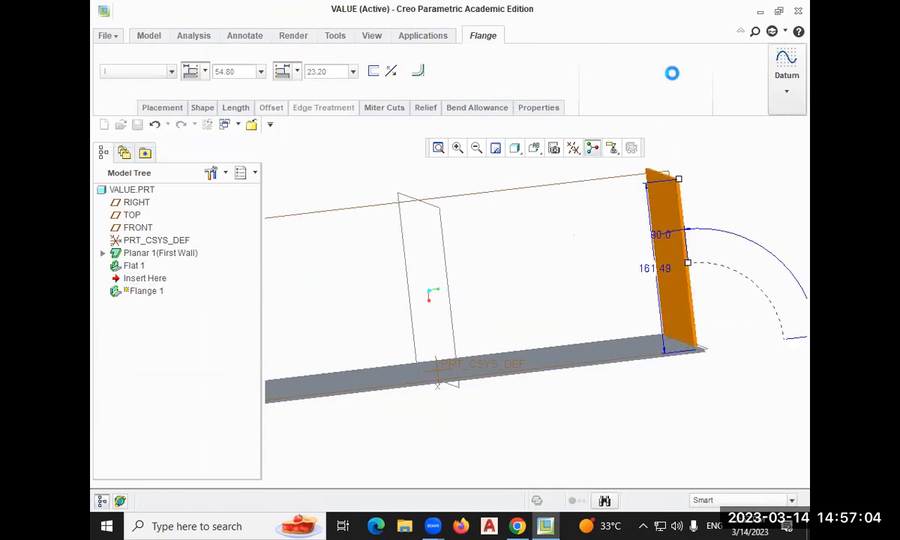
pyautogui.moveTo(331, 213); pyautogui.dragTo(393, 167, button='middle')
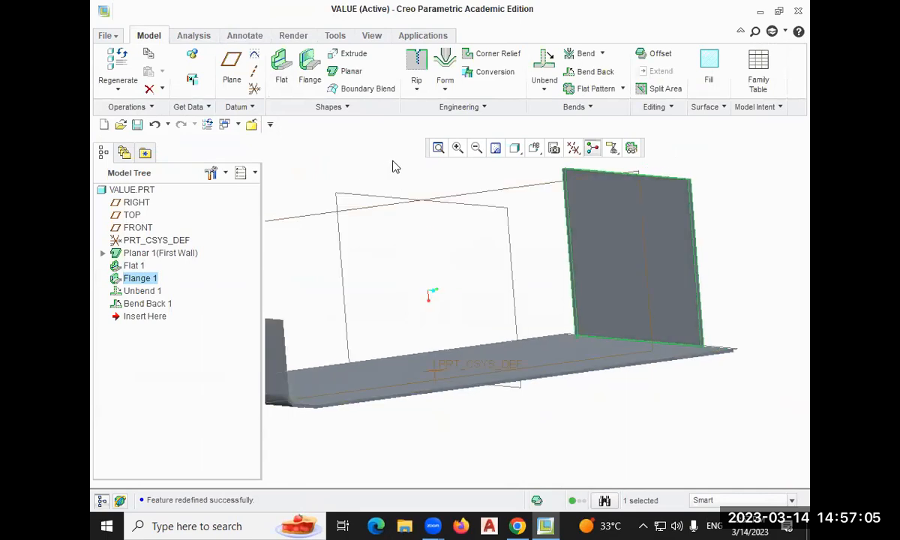
pyautogui.click(438, 148)
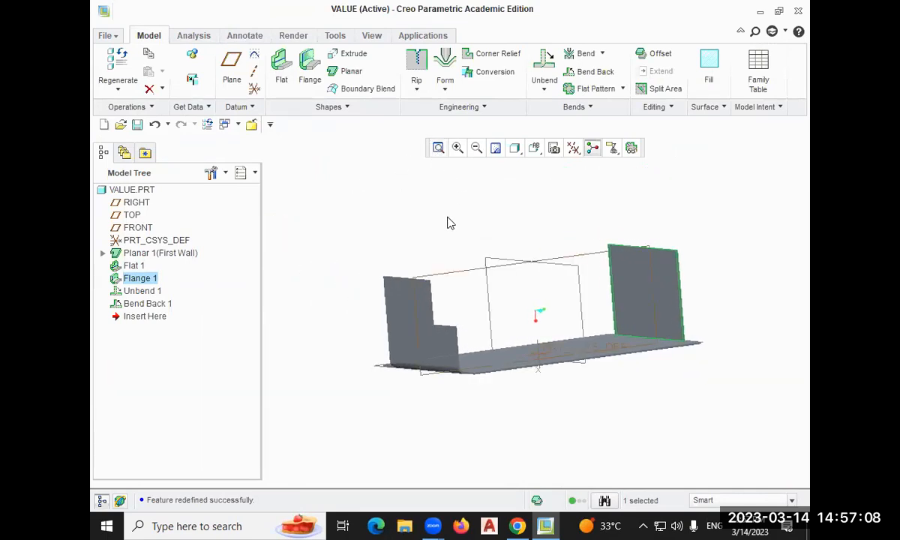
pyautogui.moveTo(381, 209); pyautogui.dragTo(329, 203, button='middle')
pyautogui.moveTo(387, 202); pyautogui.dragTo(407, 189, button='middle')
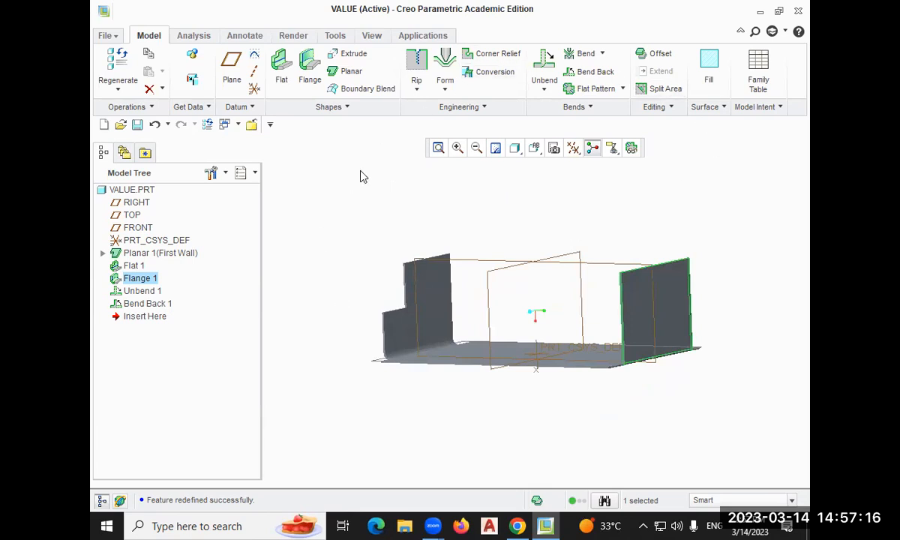
pyautogui.click(601, 55)
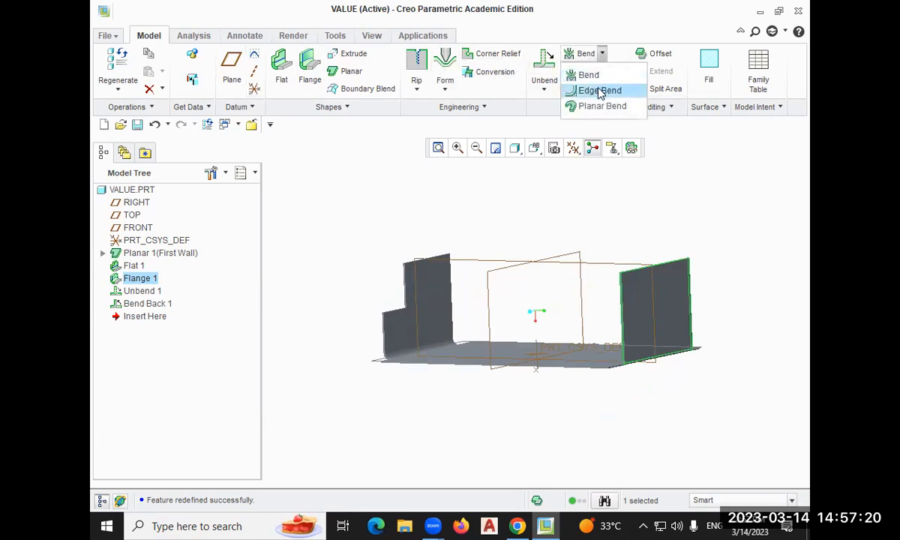
pyautogui.click(600, 91)
pyautogui.moveTo(354, 248)
pyautogui.mouseDown(button='middle')
pyautogui.moveTo(390, 203)
pyautogui.moveTo(342, 240)
pyautogui.mouseUp(button='middle')
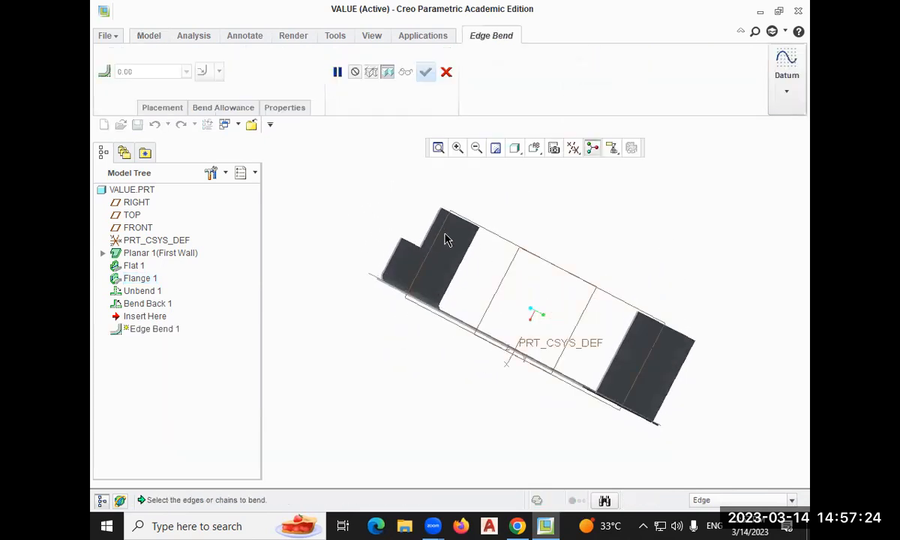
pyautogui.scroll(5, 446, 239)
pyautogui.scroll(-11, 442, 234)
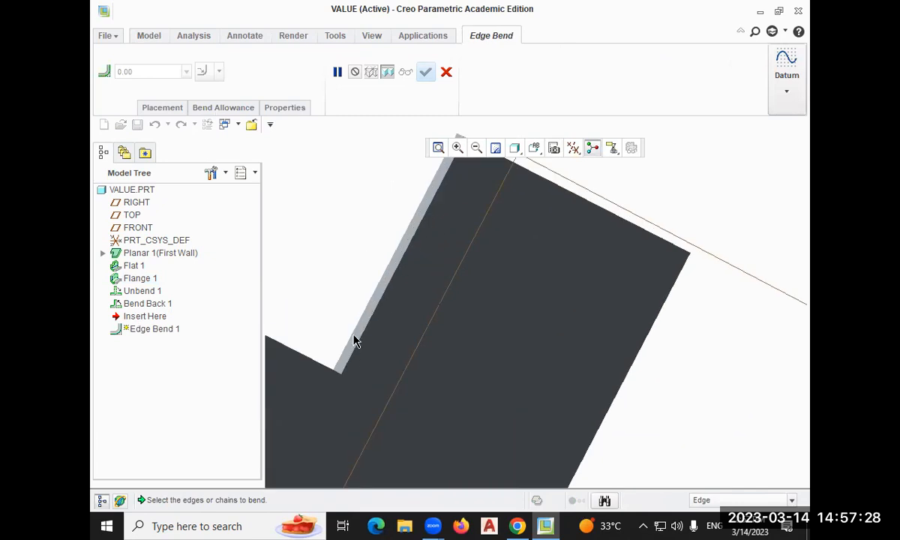
pyautogui.click(446, 72)
pyautogui.scroll(3, 385, 220)
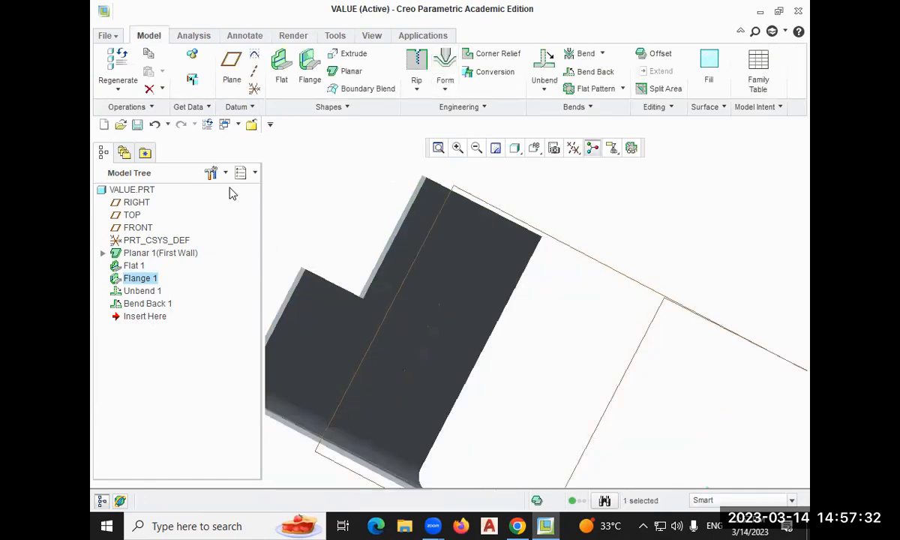
# Close the VALUE part and create a sheetmetal part named prt0006 from the mmns_part_sheetmetal template instead of the default
pyautogui.click(251, 125)
pyautogui.click(112, 66)
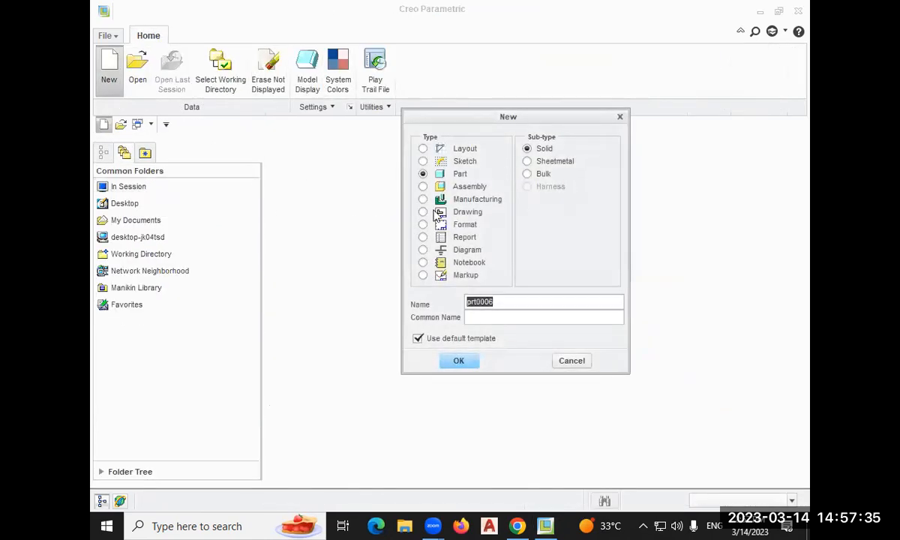
pyautogui.click(417, 338)
pyautogui.click(537, 164)
pyautogui.click(457, 361)
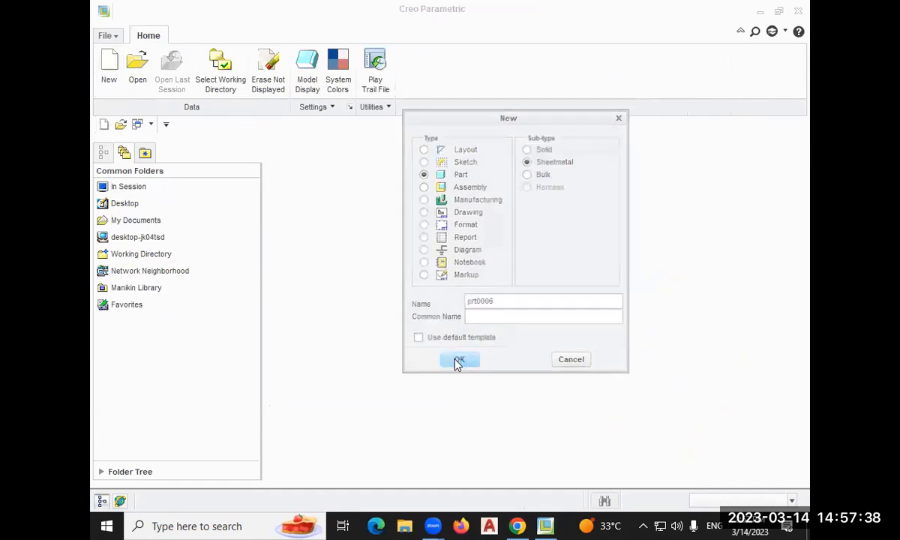
pyautogui.click(381, 181)
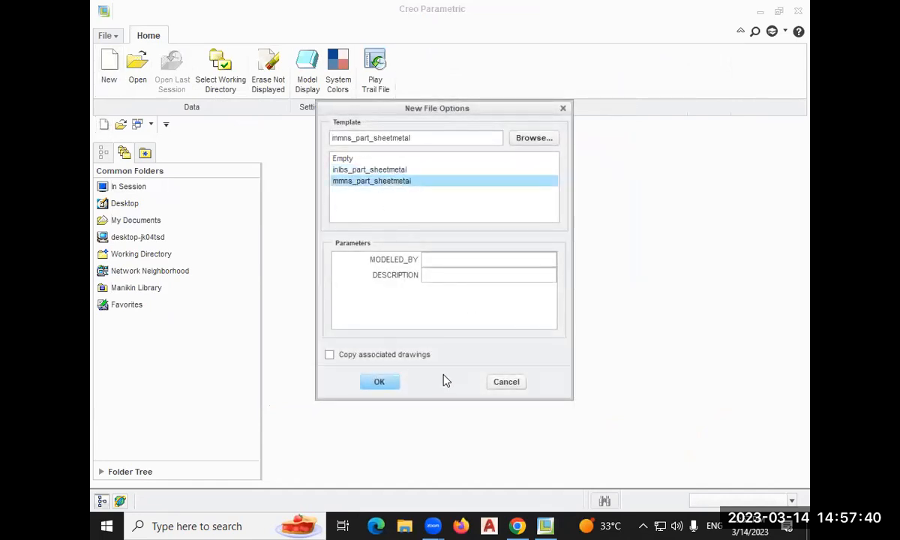
pyautogui.click(378, 384)
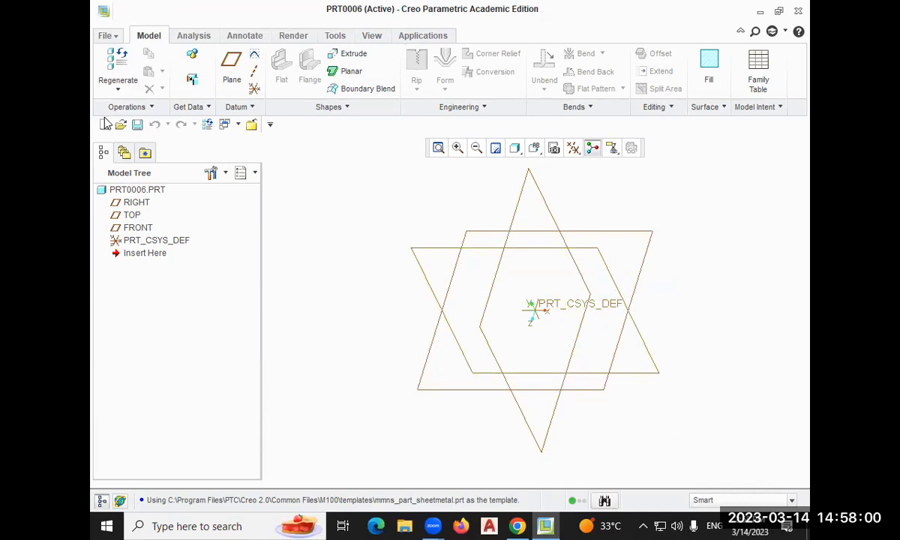
# Convert the empty sheetmetal part to a solid part with Switch to Part Solid
pyautogui.click(150, 108)
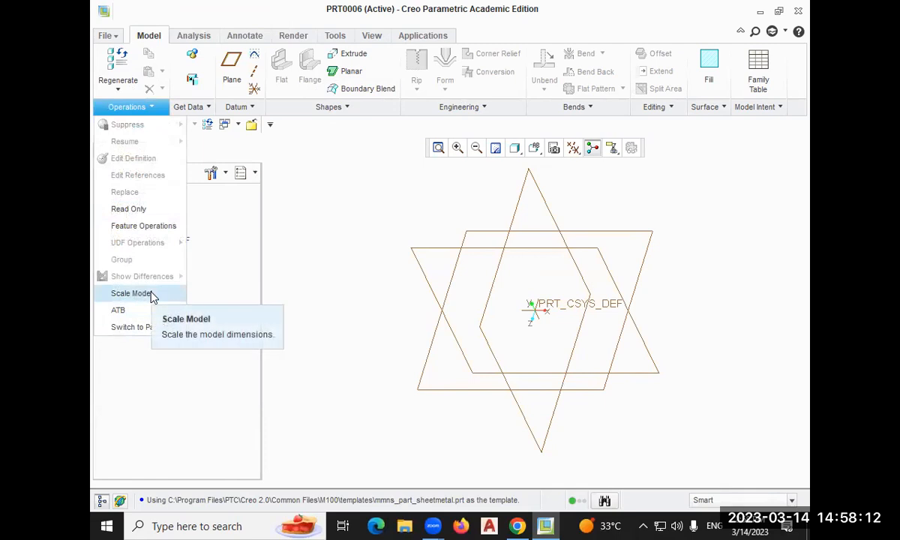
pyautogui.click(174, 393)
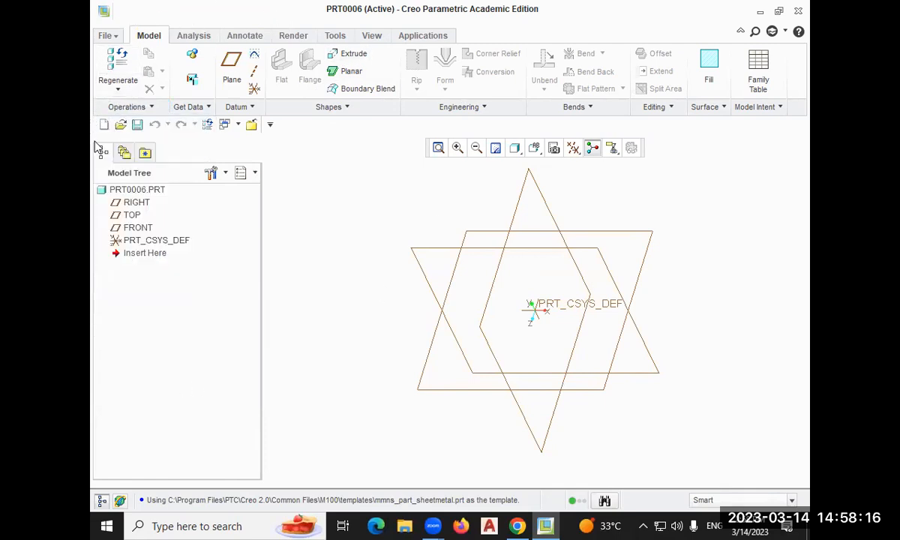
pyautogui.click(110, 36)
pyautogui.click(481, 204)
pyautogui.click(158, 110)
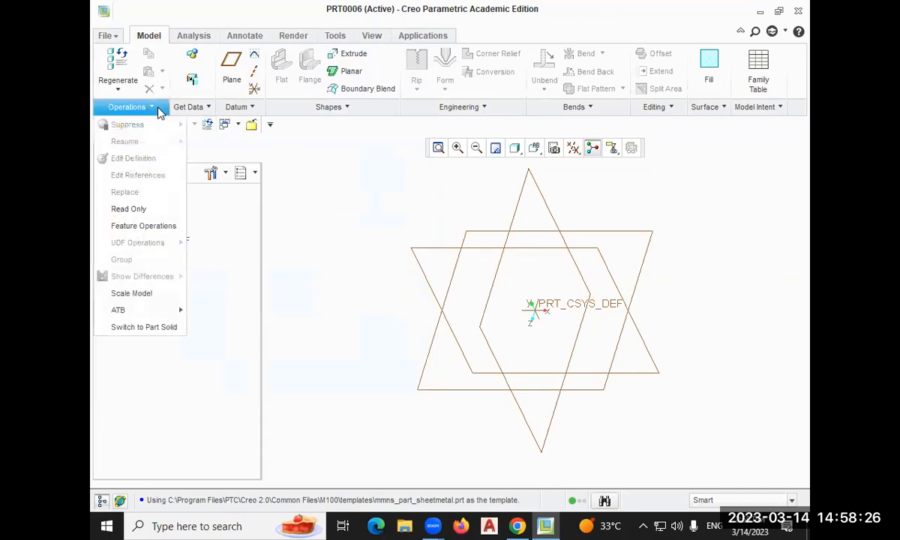
pyautogui.click(167, 330)
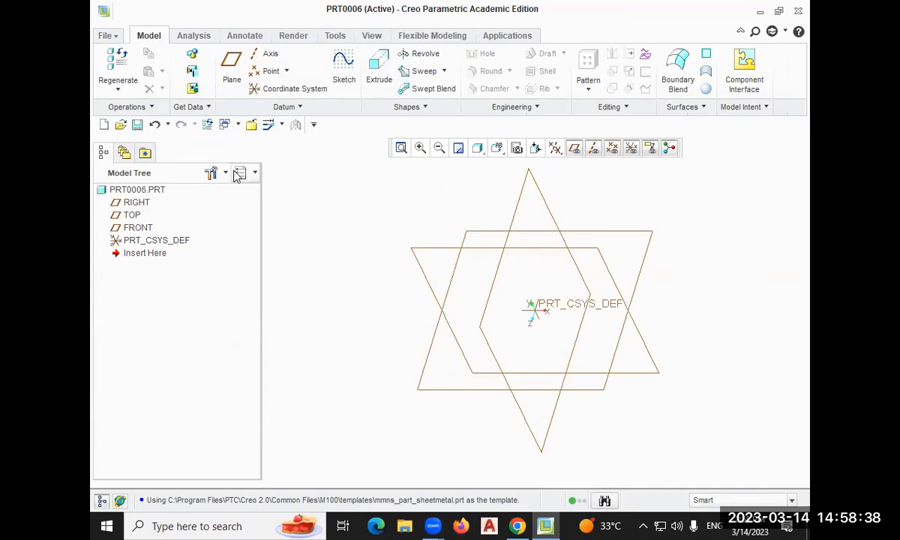
# Sketch a center rectangle on the TOP plane, centered at the origin, and finish the sketch
pyautogui.click(132, 215)
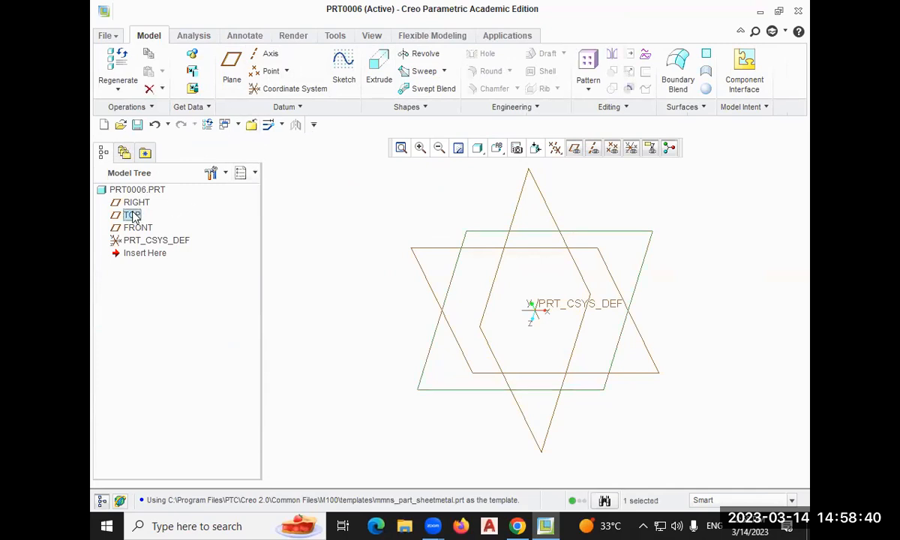
pyautogui.click(344, 72)
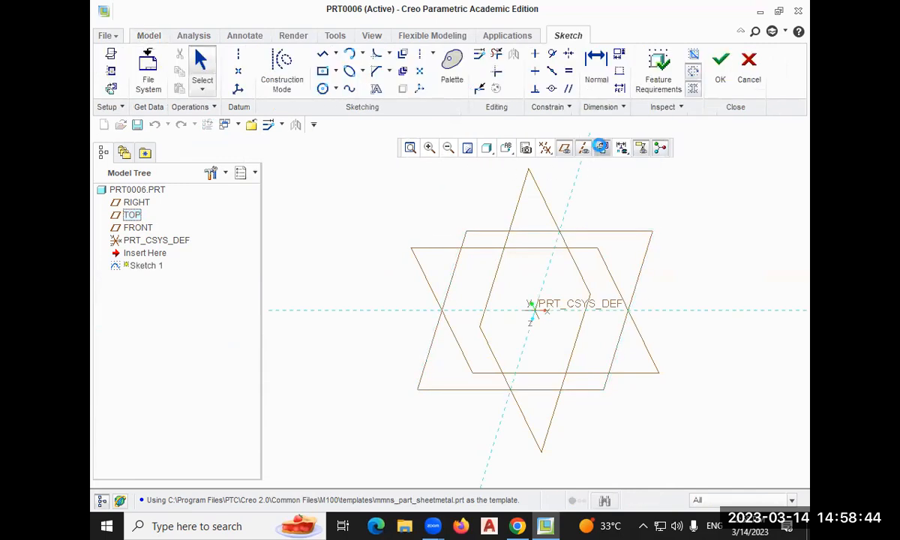
pyautogui.click(322, 71)
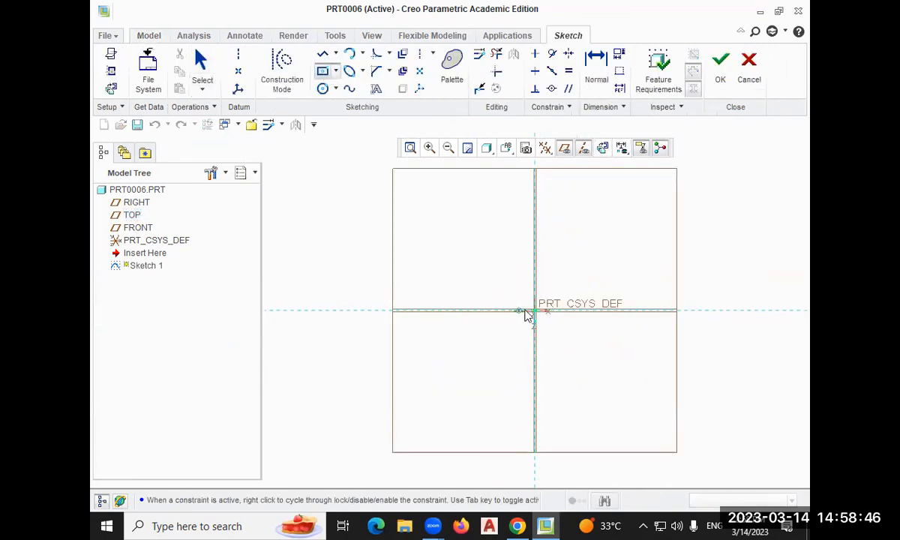
pyautogui.click(534, 311)
pyautogui.click(642, 398)
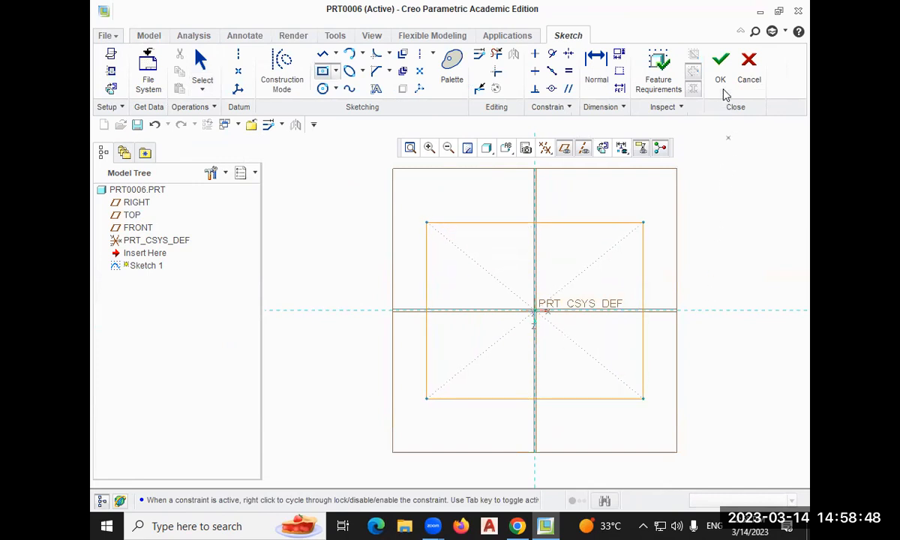
pyautogui.click(719, 71)
# Extrude the rectangle sketch into a solid block 152.91 mm deep
pyautogui.moveTo(637, 223); pyautogui.dragTo(449, 202, button='middle')
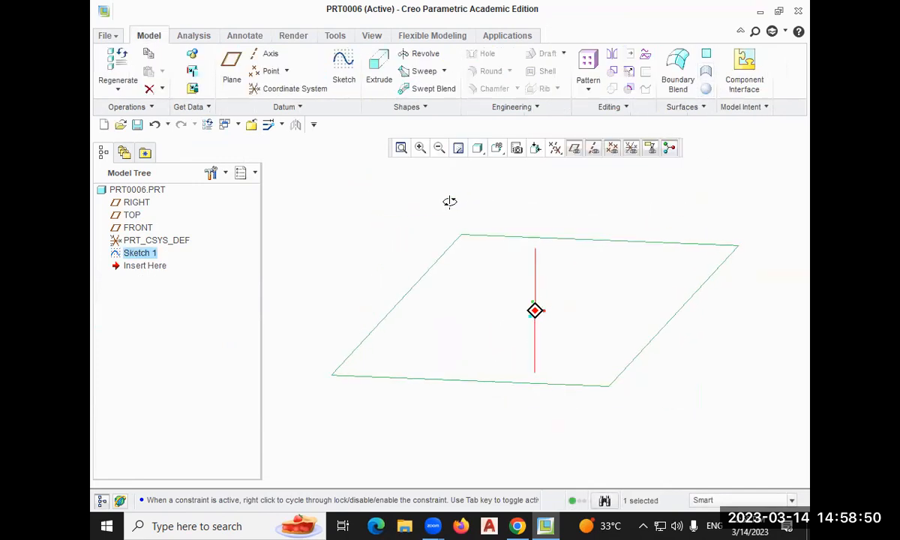
pyautogui.click(379, 72)
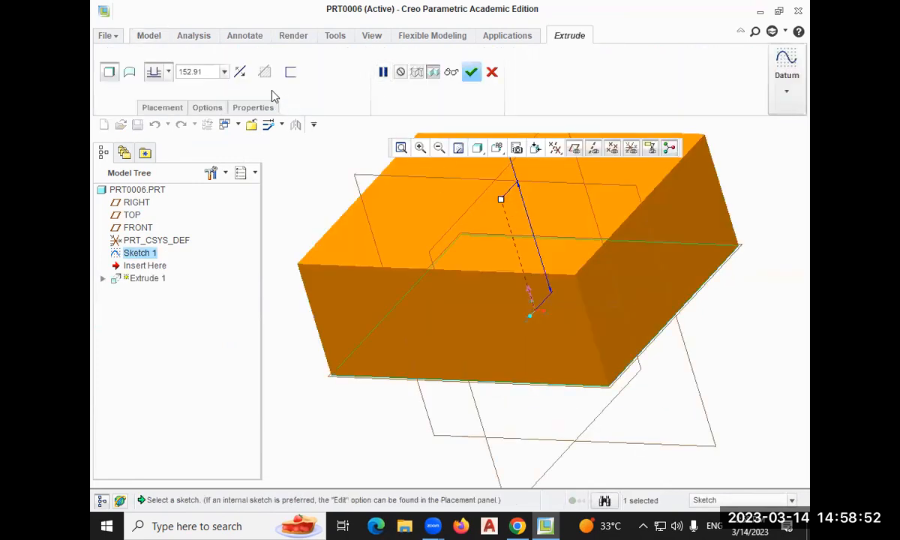
pyautogui.click(471, 72)
# Convert the solid block to sheet metal with the Shell option, removing the top face and setting the wall thickness to 5 mm
pyautogui.moveTo(490, 167); pyautogui.dragTo(528, 242, button='middle')
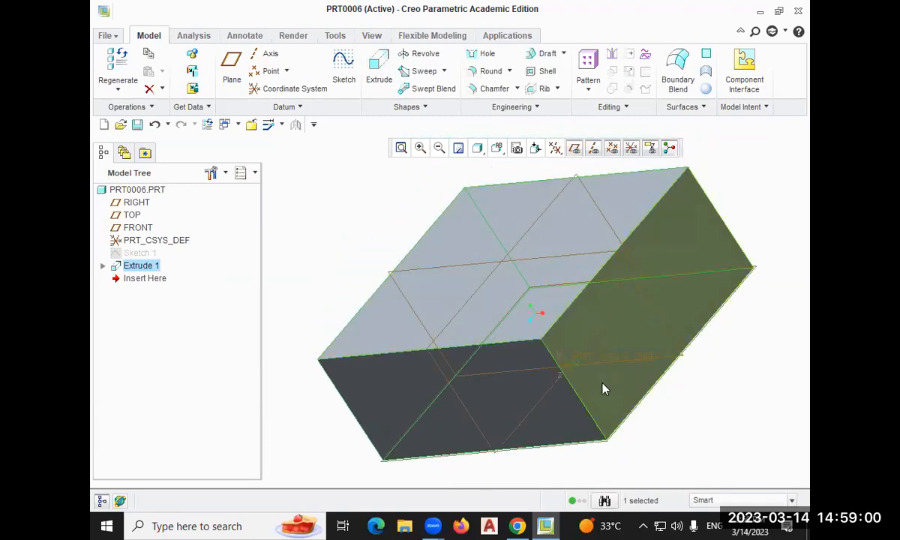
pyautogui.moveTo(677, 293); pyautogui.dragTo(422, 247, button='middle')
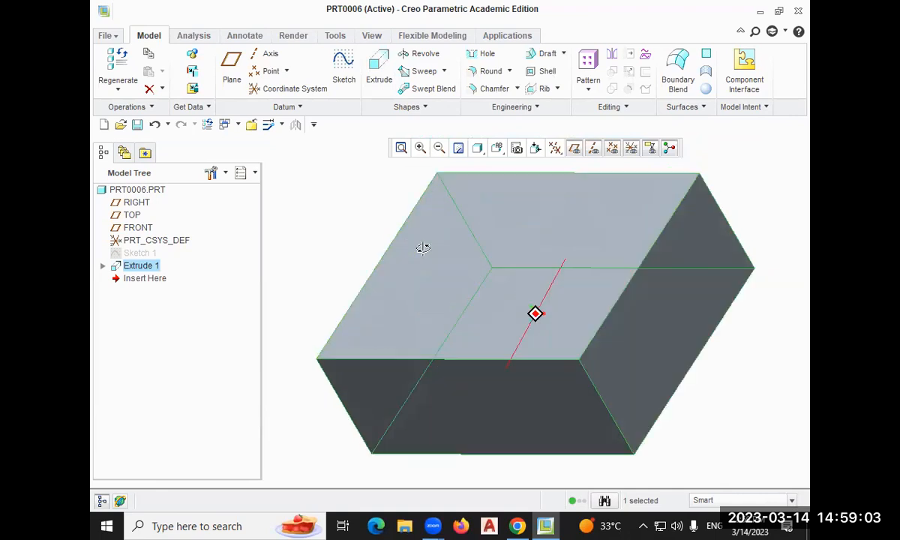
pyautogui.click(147, 107)
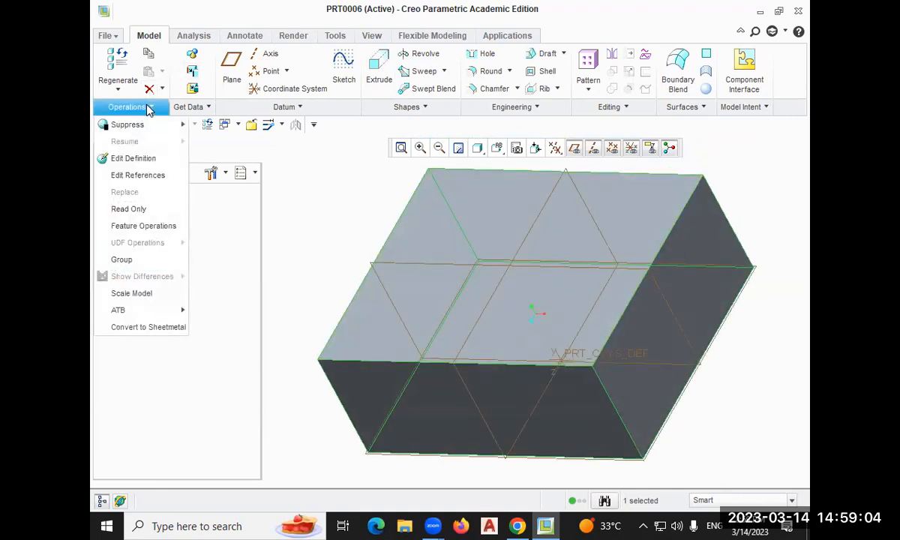
pyautogui.click(169, 327)
pyautogui.moveTo(312, 231); pyautogui.dragTo(296, 194, button='middle')
pyautogui.click(141, 66)
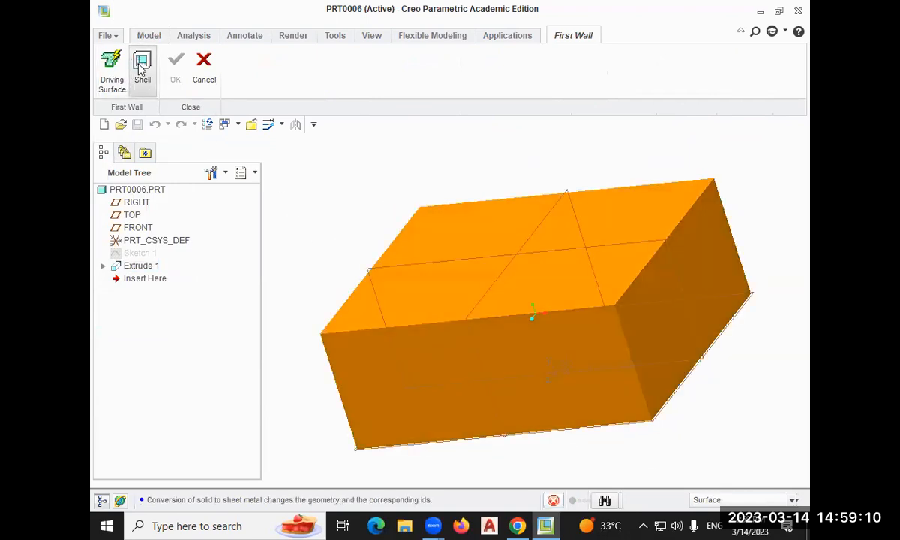
pyautogui.click(459, 239)
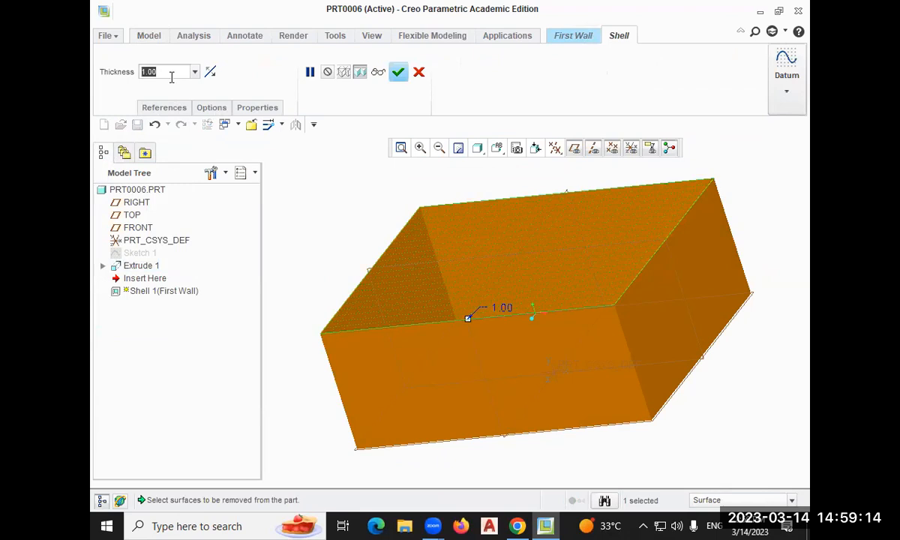
pyautogui.write('5')
pyautogui.press('Return')
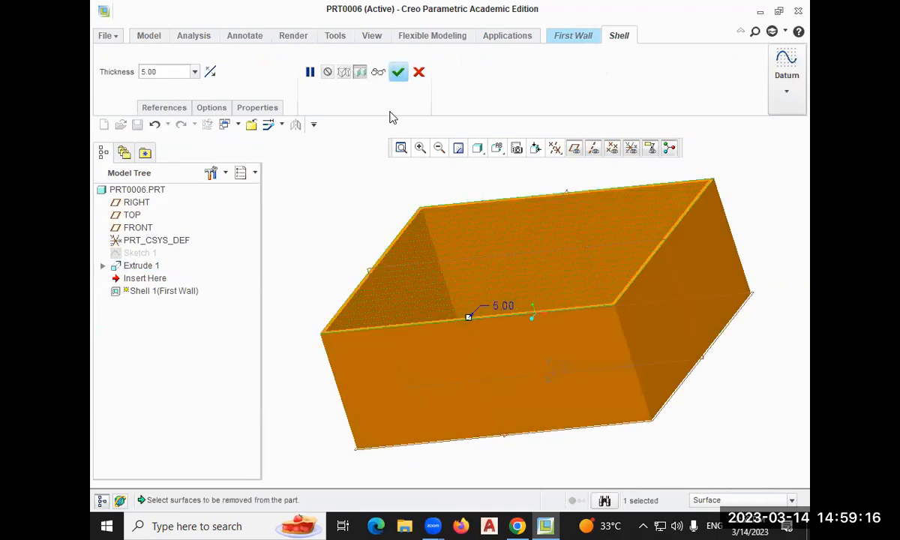
pyautogui.click(398, 73)
# Start an Edge Bend with the inside radius equal to the thickness and pick the box's four vertical corner edges
pyautogui.moveTo(357, 234); pyautogui.dragTo(330, 253, button='middle')
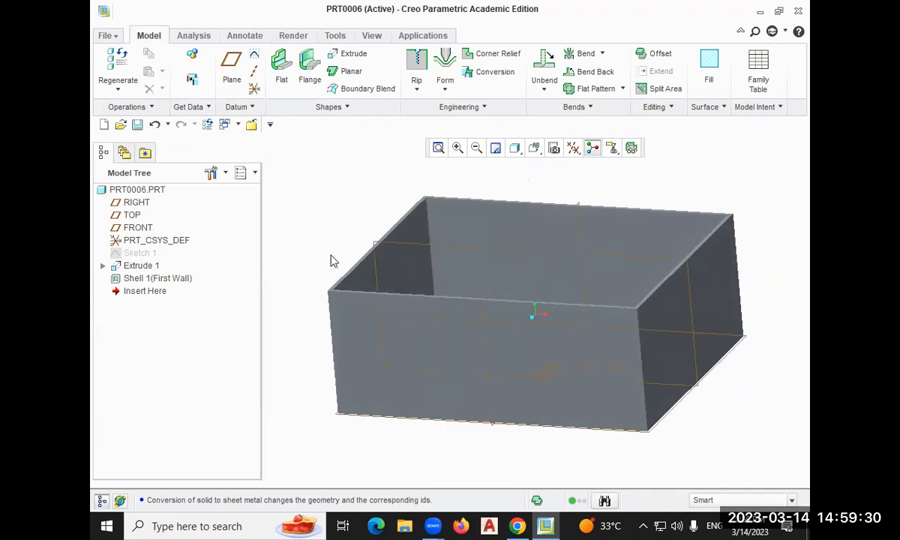
pyautogui.click(603, 55)
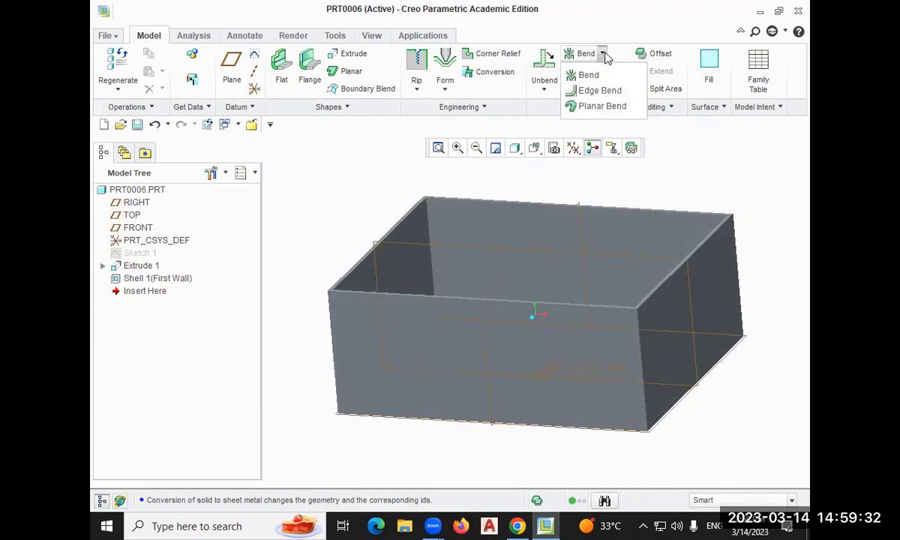
pyautogui.click(607, 94)
pyautogui.moveTo(371, 242); pyautogui.dragTo(323, 245, button='middle')
pyautogui.click(379, 324)
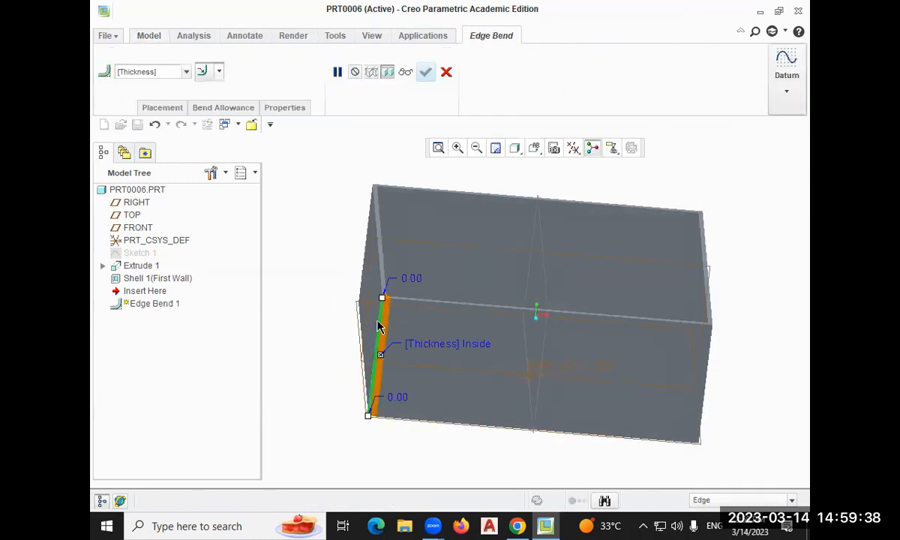
pyautogui.moveTo(742, 387); pyautogui.dragTo(600, 342, button='middle')
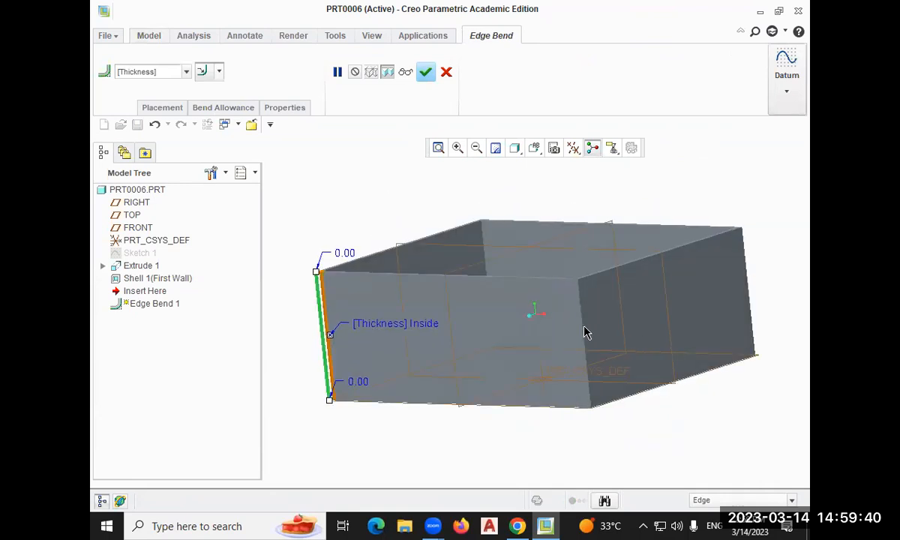
pyautogui.keyDown('ctrl'); pyautogui.click(582, 333); pyautogui.keyUp('ctrl')
pyautogui.moveTo(794, 252); pyautogui.dragTo(741, 265, button='middle')
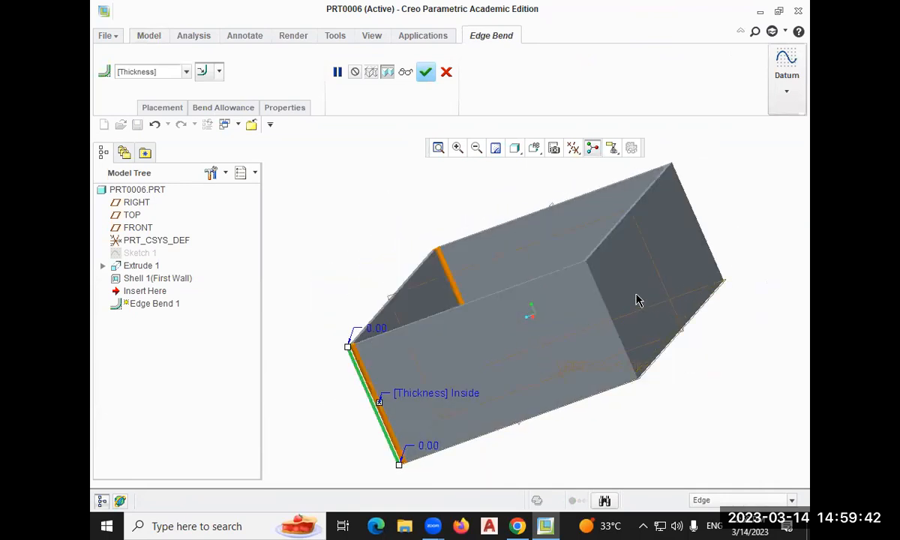
pyautogui.moveTo(735, 222); pyautogui.dragTo(713, 219, button='middle')
pyautogui.click(714, 218)
# Add the four edges around the box's bottom face to the edge bend and complete it
pyautogui.moveTo(753, 192); pyautogui.dragTo(316, 245, button='middle')
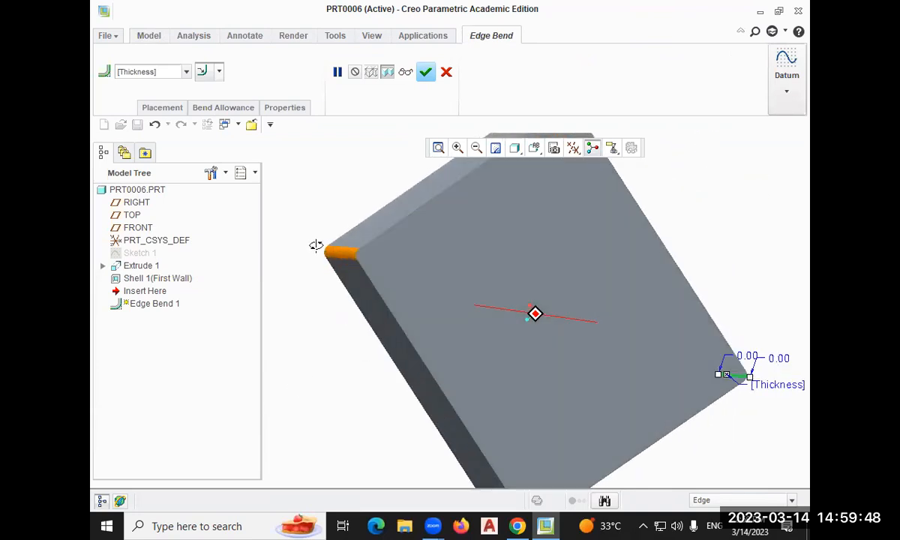
pyautogui.click(383, 236)
pyautogui.keyDown('ctrl'); pyautogui.click(371, 289); pyautogui.keyUp('ctrl')
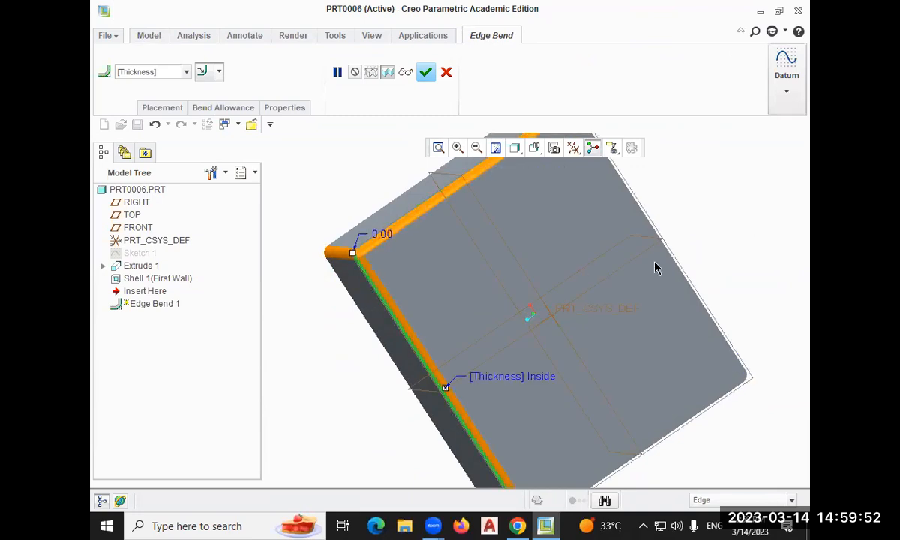
pyautogui.moveTo(658, 241)
pyautogui.mouseDown(button='middle')
pyautogui.moveTo(678, 219)
pyautogui.moveTo(665, 221)
pyautogui.moveTo(683, 191)
pyautogui.moveTo(659, 257)
pyautogui.mouseUp(button='middle')
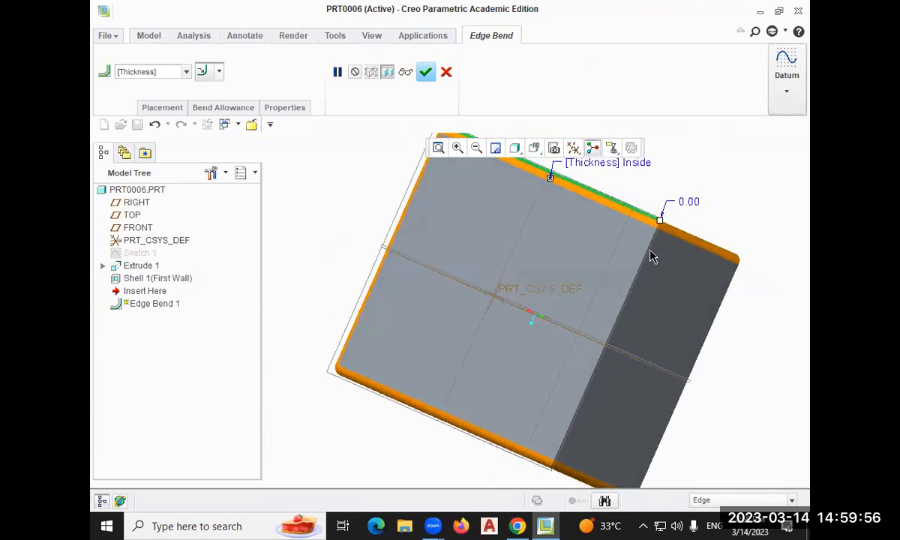
pyautogui.click(649, 258)
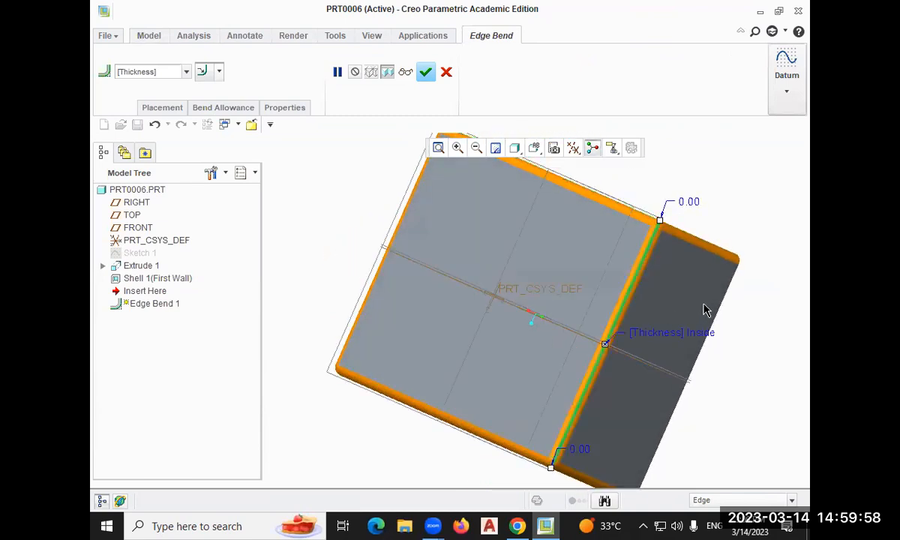
pyautogui.moveTo(714, 204); pyautogui.dragTo(540, 172, button='middle')
pyautogui.click(424, 71)
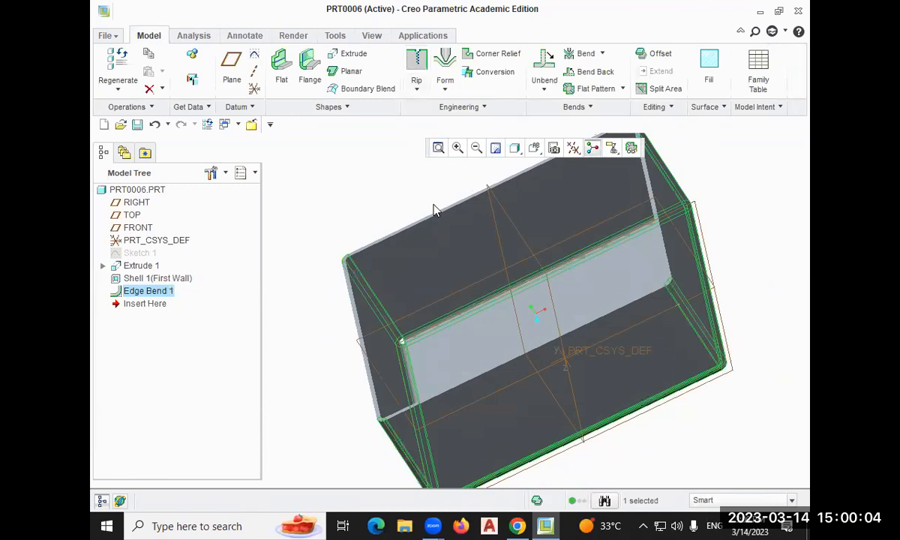
# Create a Surface Rip that removes the small rounded surface at one bottom corner where three bends meet
pyautogui.moveTo(368, 207); pyautogui.dragTo(420, 177, button='middle')
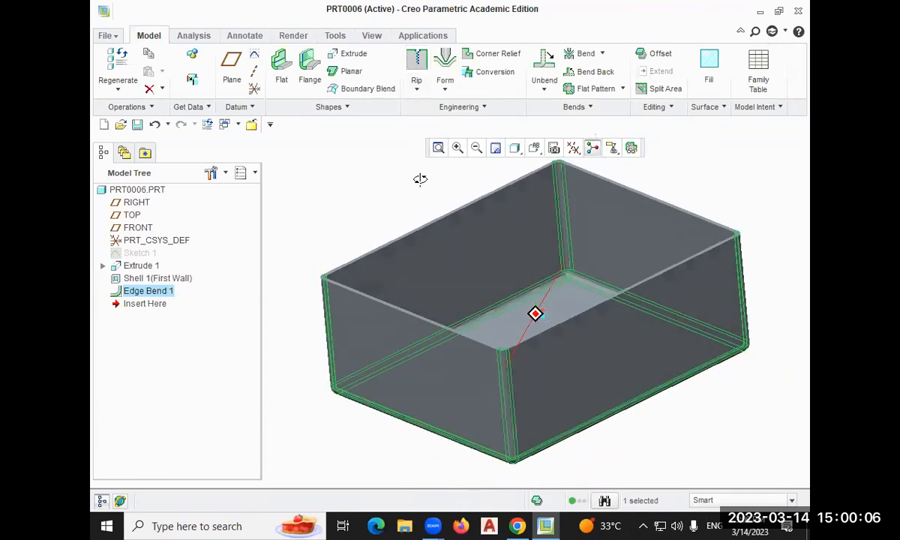
pyautogui.moveTo(484, 147); pyautogui.dragTo(790, 66, button='middle')
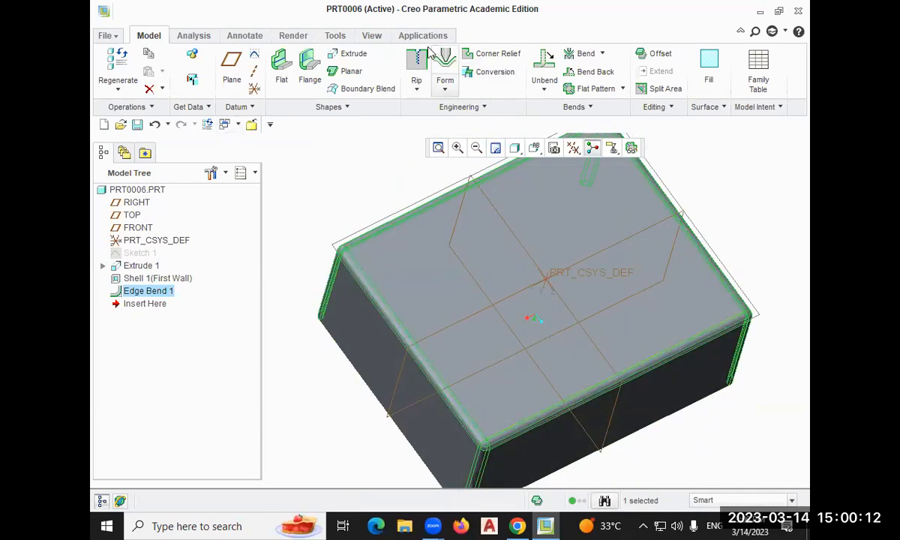
pyautogui.click(370, 135)
pyautogui.click(417, 90)
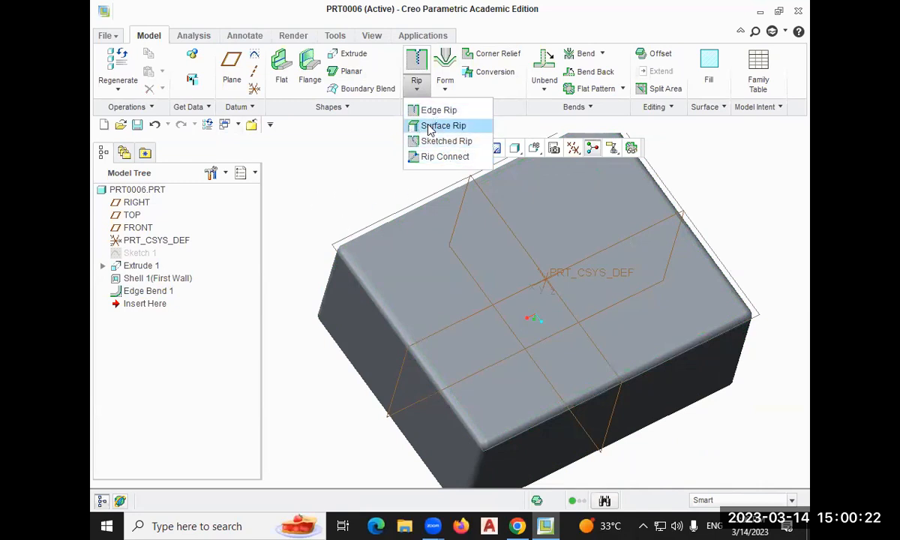
pyautogui.click(430, 125)
pyautogui.moveTo(311, 177); pyautogui.dragTo(340, 197, button='middle')
pyautogui.moveTo(481, 254); pyautogui.dragTo(411, 287, button='middle')
pyautogui.scroll(-5, 357, 283)
pyautogui.scroll(5, 357, 283)
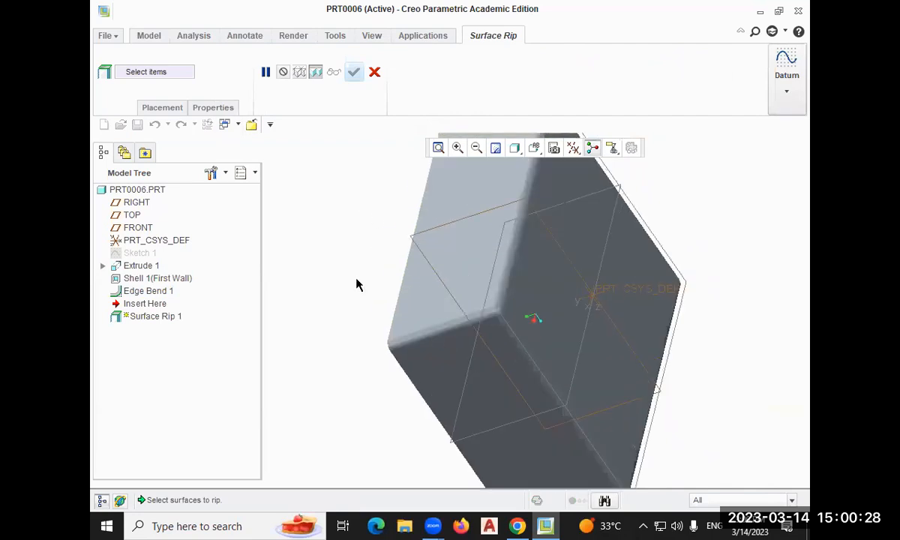
pyautogui.click(499, 312)
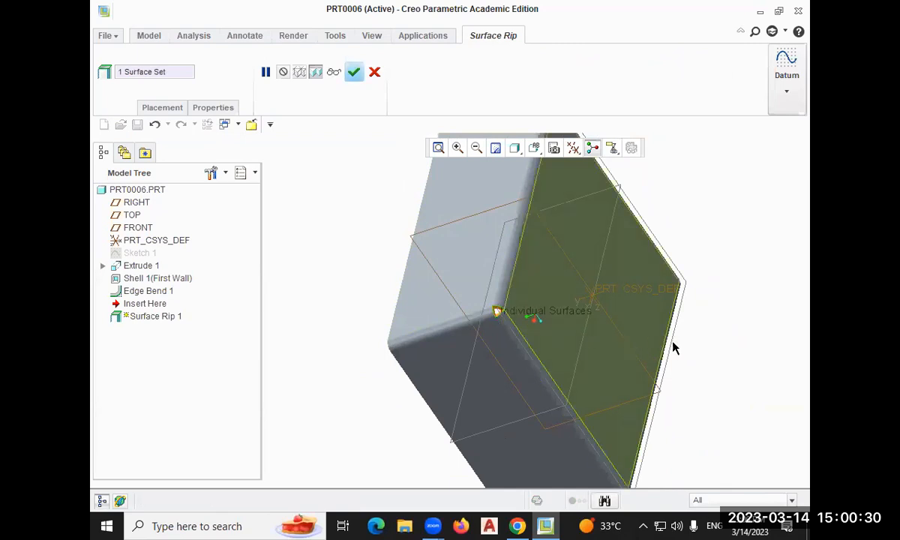
pyautogui.moveTo(709, 343); pyautogui.dragTo(470, 267, button='middle')
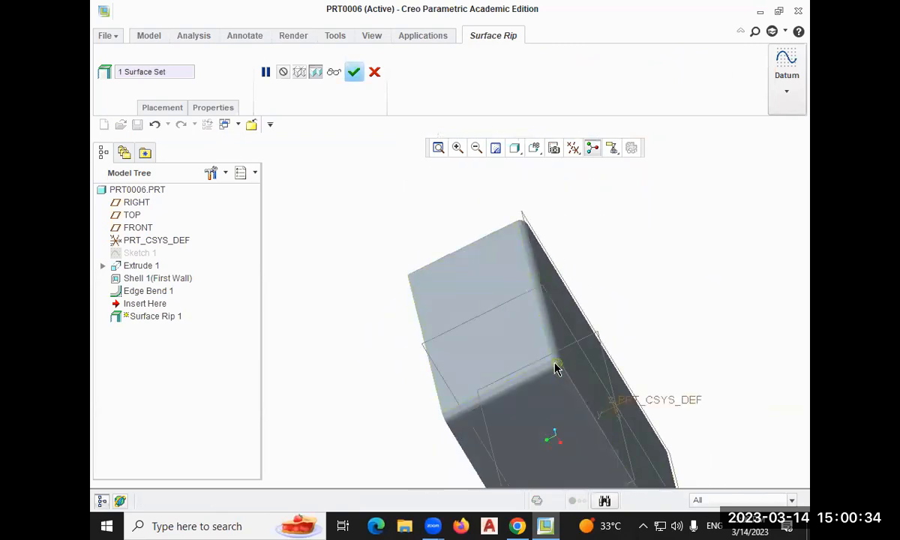
pyautogui.moveTo(666, 252); pyautogui.dragTo(645, 305, button='middle')
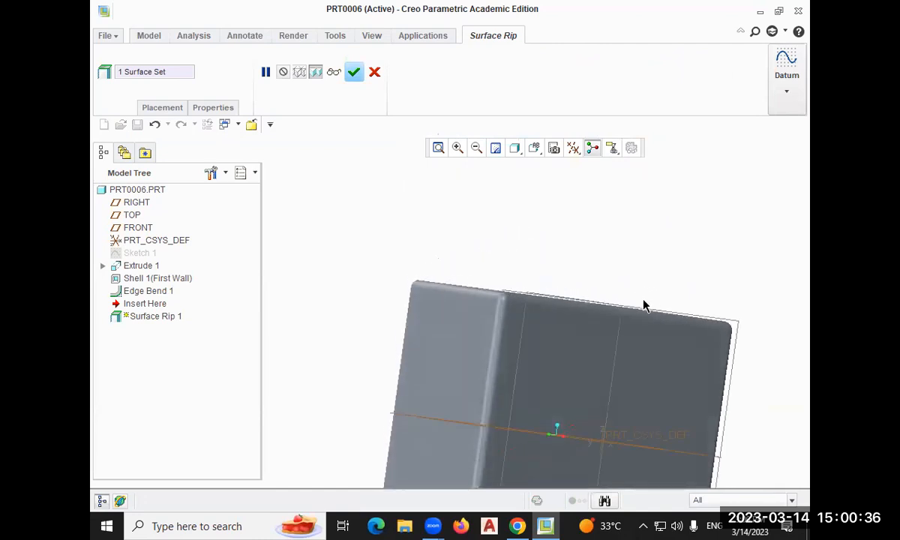
pyautogui.moveTo(721, 259); pyautogui.dragTo(588, 267, button='middle')
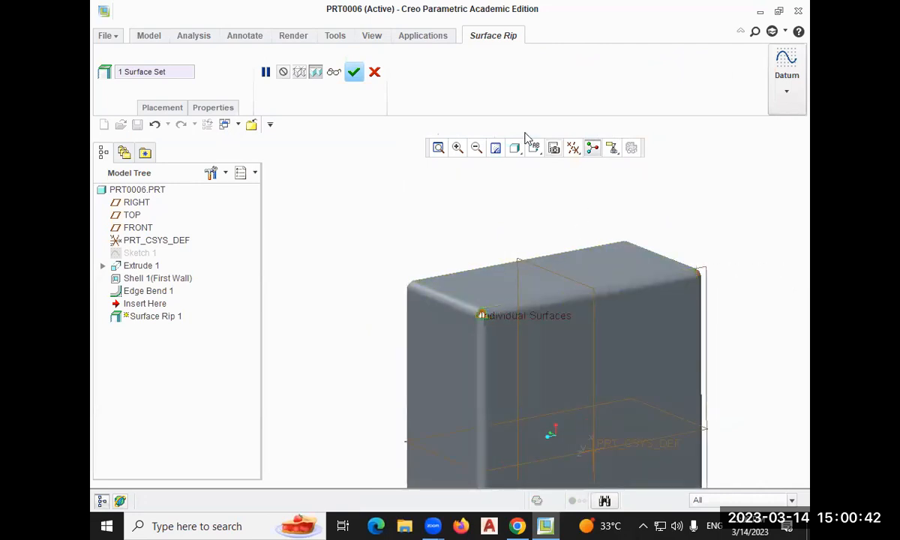
pyautogui.click(353, 74)
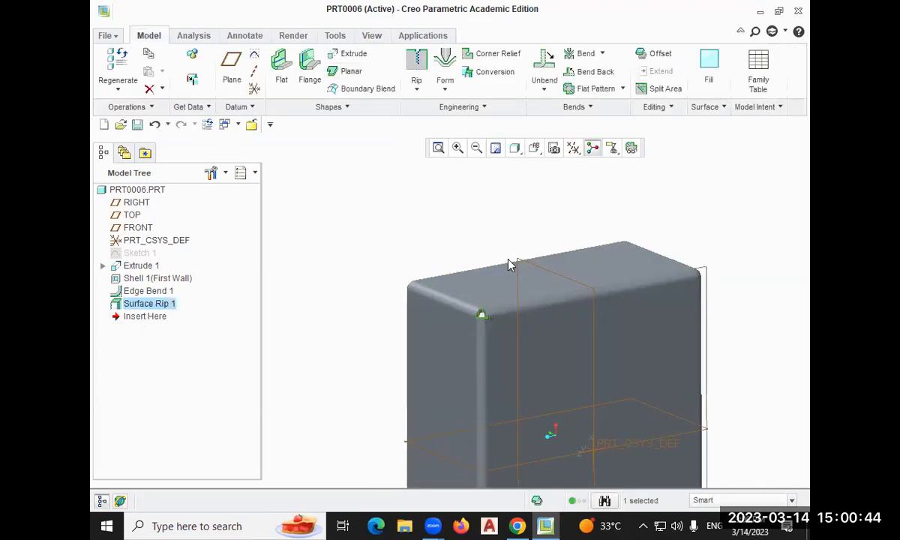
# Inspect the ripped corner and review the surface selection in Surface Rip 1's definition, accepting it as is
pyautogui.click(436, 152)
pyautogui.moveTo(658, 171); pyautogui.dragTo(673, 156, button='middle')
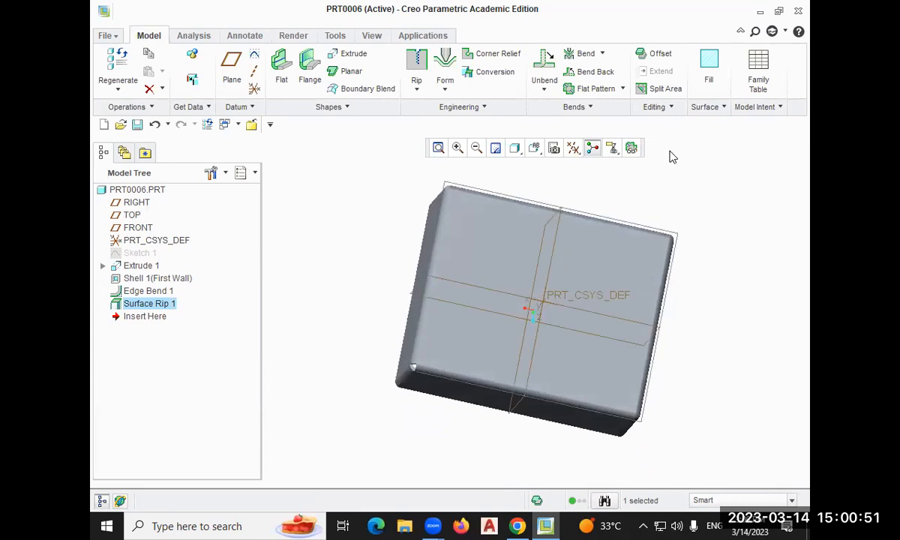
pyautogui.rightClick(149, 308)
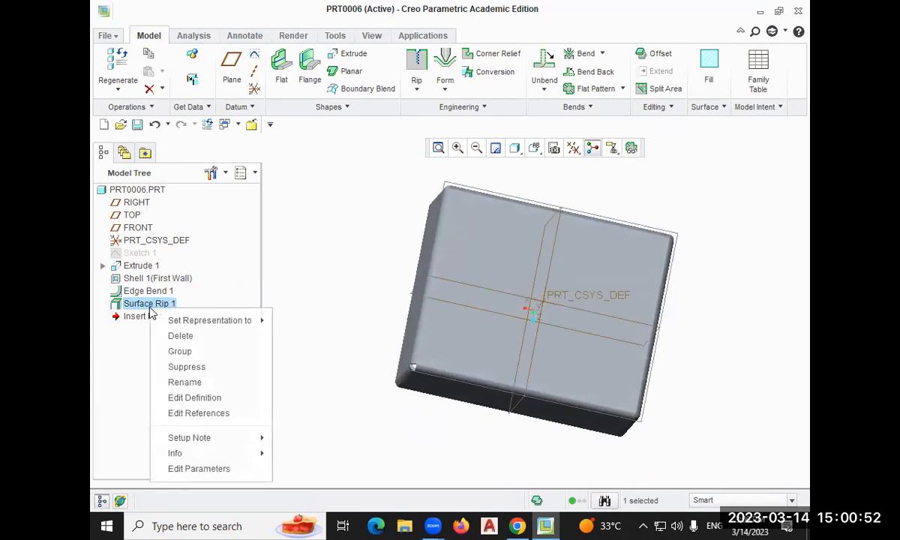
pyautogui.click(189, 397)
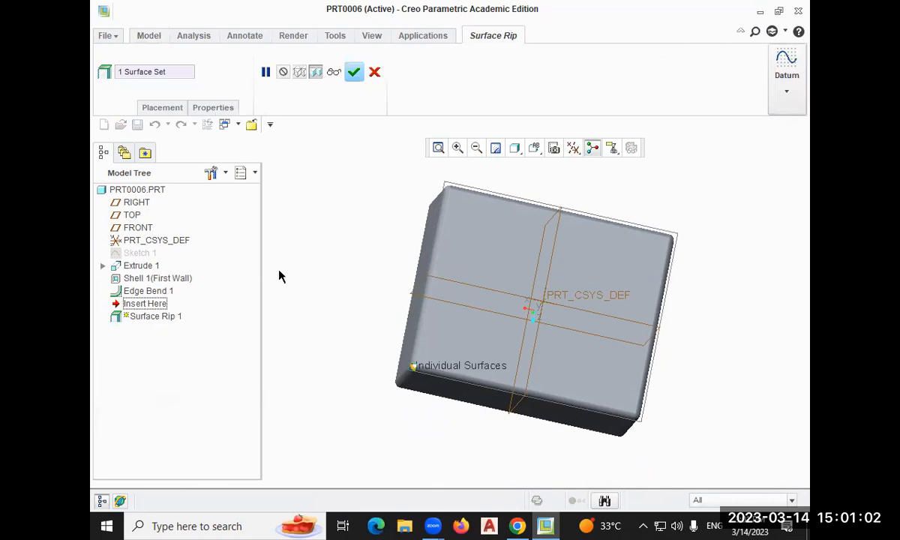
pyautogui.keyDown('ctrl'); pyautogui.moveTo(767, 241); pyautogui.dragTo(711, 249, button='middle'); pyautogui.keyUp('ctrl')
pyautogui.click(353, 71)
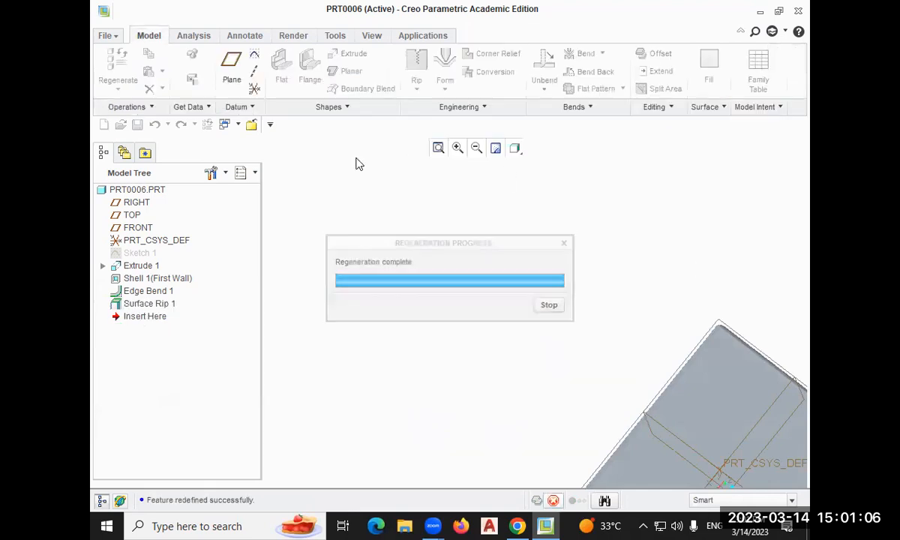
# Refit the whole box in view and delete the Surface Rip 1 feature
pyautogui.click(439, 147)
pyautogui.moveTo(561, 245); pyautogui.dragTo(658, 264, button='middle')
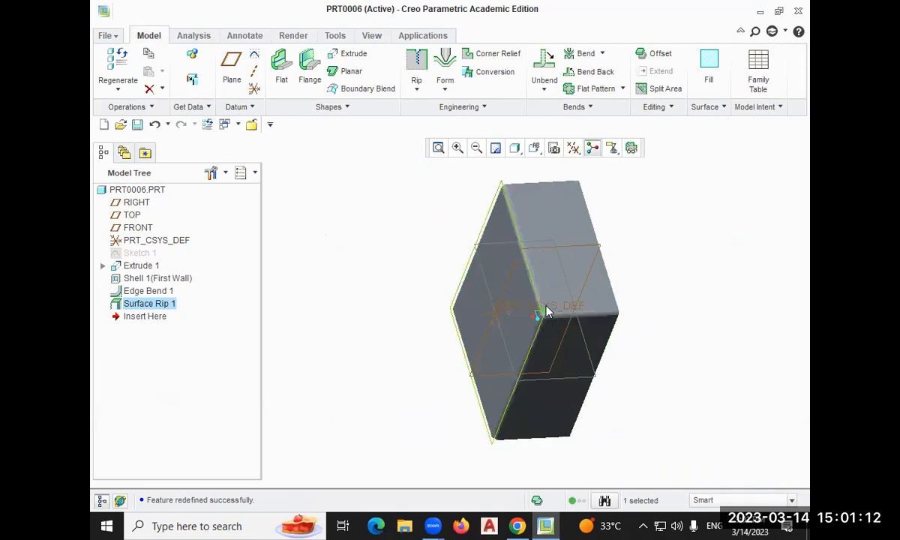
pyautogui.rightClick(132, 306)
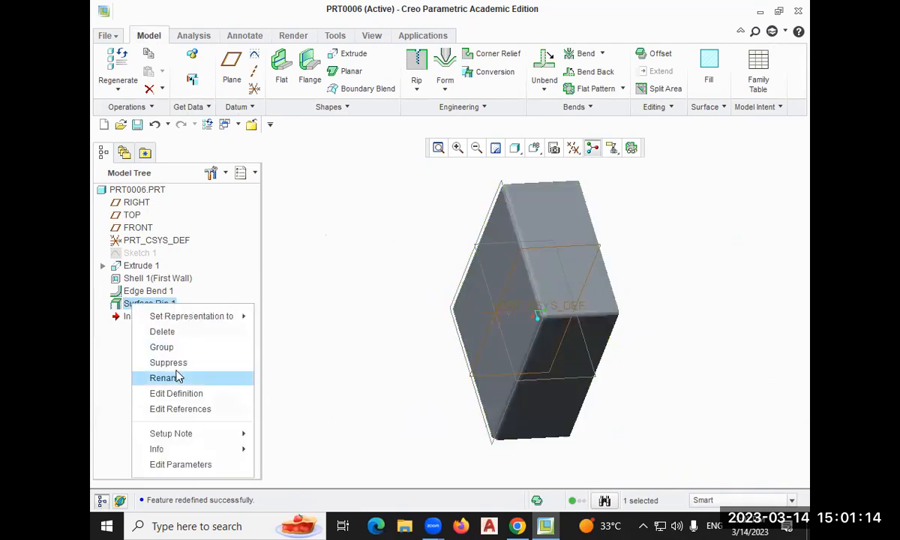
pyautogui.click(171, 330)
pyautogui.click(414, 277)
pyautogui.moveTo(389, 303); pyautogui.dragTo(447, 245, button='middle')
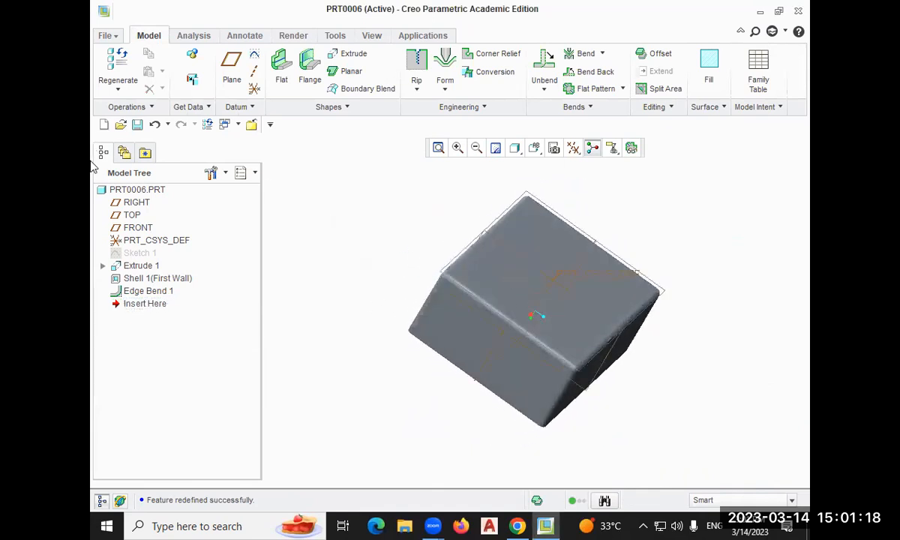
pyautogui.click(416, 90)
pyautogui.click(427, 111)
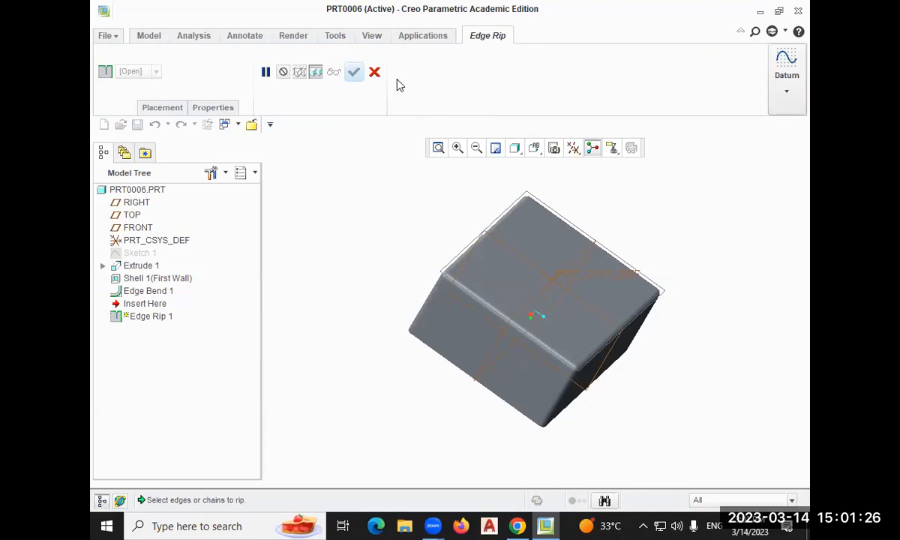
pyautogui.click(374, 72)
# Create one Surface Rip that removes the small rounded surfaces at all four bottom corners of the box, and check the corner openings
pyautogui.click(416, 89)
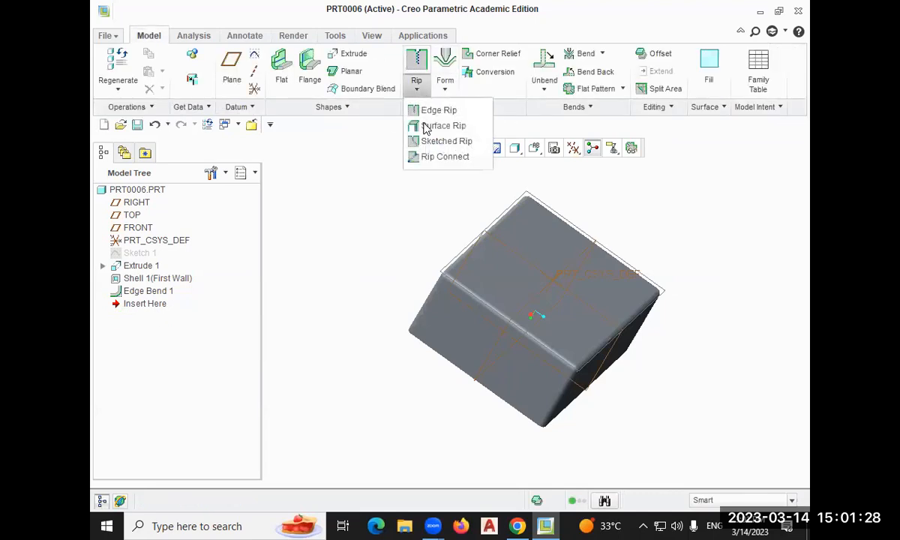
pyautogui.click(425, 127)
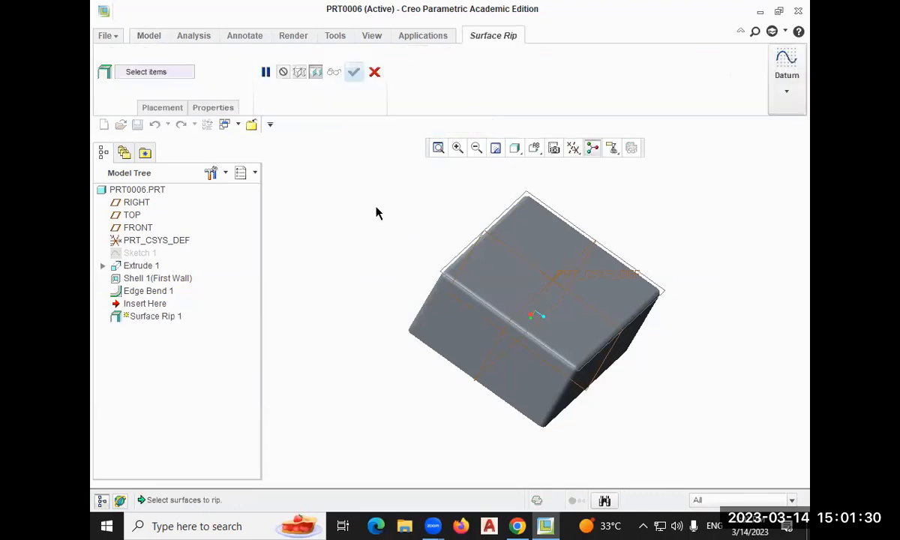
pyautogui.moveTo(396, 229); pyautogui.dragTo(417, 235, button='middle')
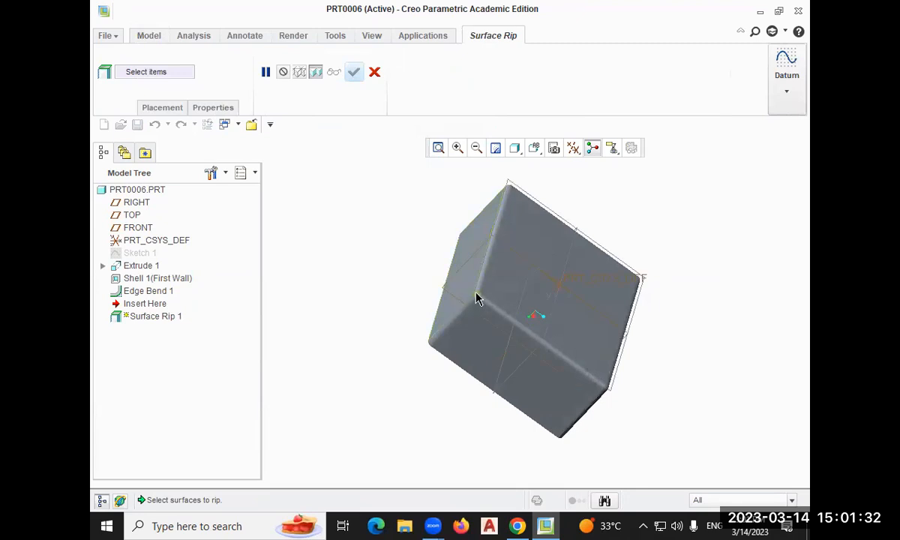
pyautogui.click(476, 297)
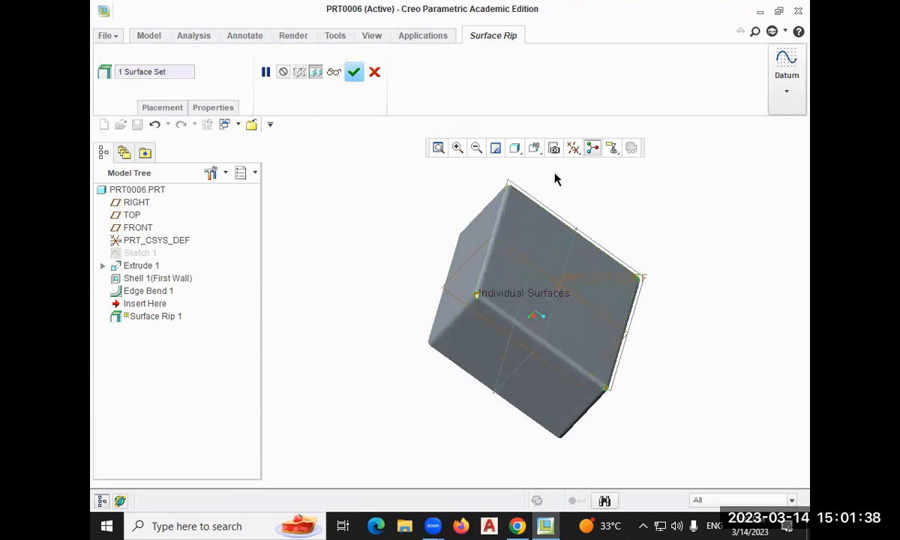
pyautogui.moveTo(707, 180)
pyautogui.mouseDown(button='middle')
pyautogui.moveTo(675, 197)
pyautogui.moveTo(681, 204)
pyautogui.moveTo(653, 227)
pyautogui.mouseUp(button='middle')
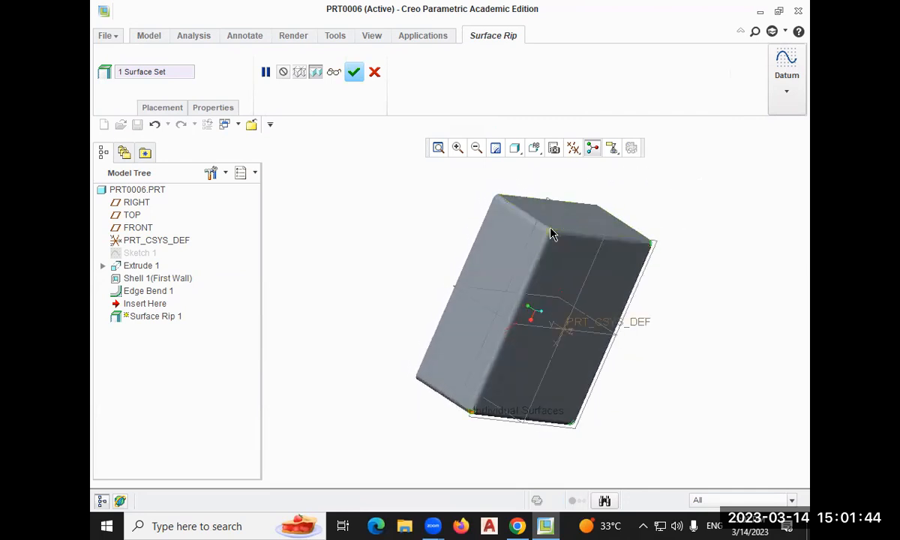
pyautogui.click(354, 72)
pyautogui.scroll(4, 646, 238)
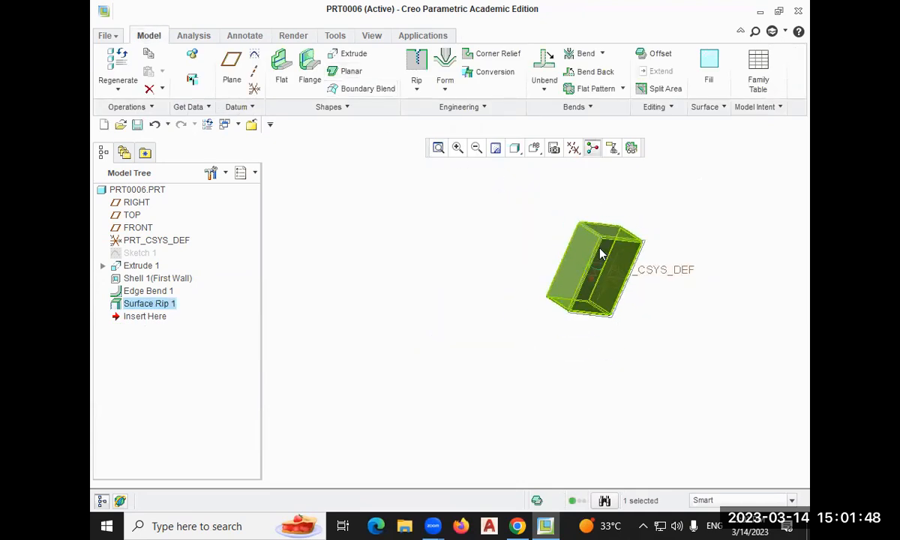
pyautogui.scroll(-7, 603, 238)
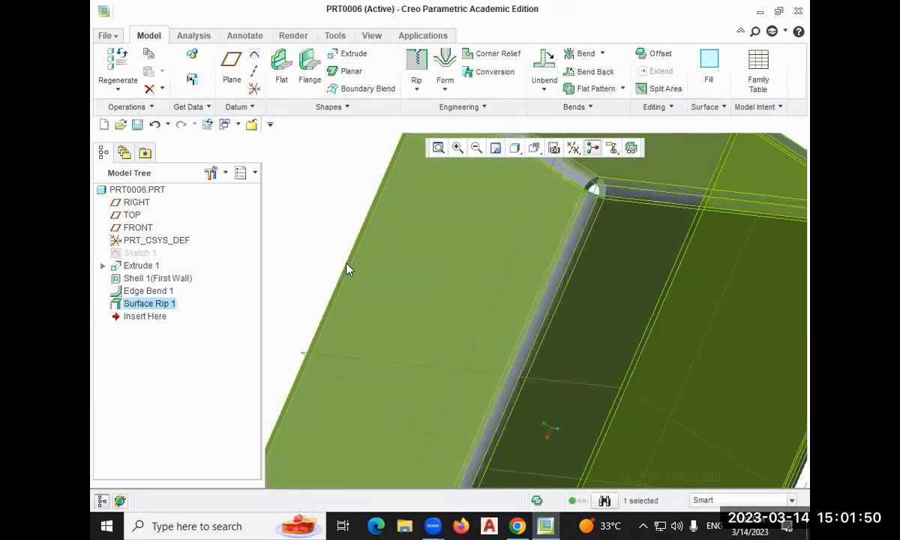
pyautogui.scroll(6, 346, 267)
pyautogui.moveTo(642, 294); pyautogui.dragTo(599, 257, button='middle')
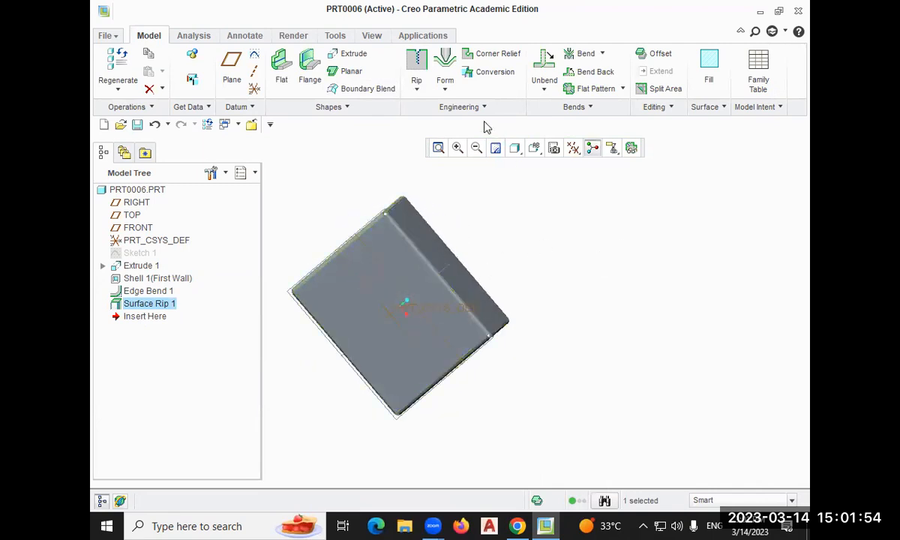
# Create an Edge Rip of type Open along three edges of the box's bottom face
pyautogui.click(429, 88)
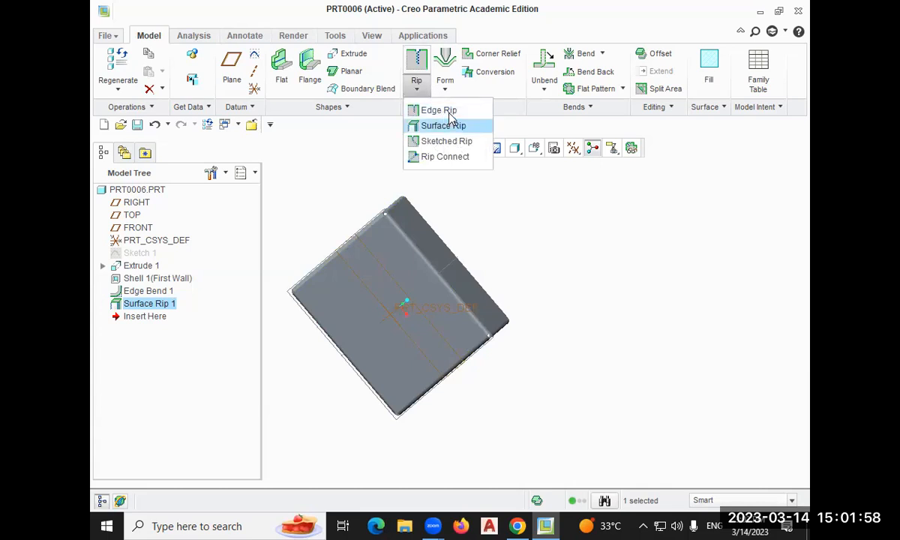
pyautogui.click(424, 111)
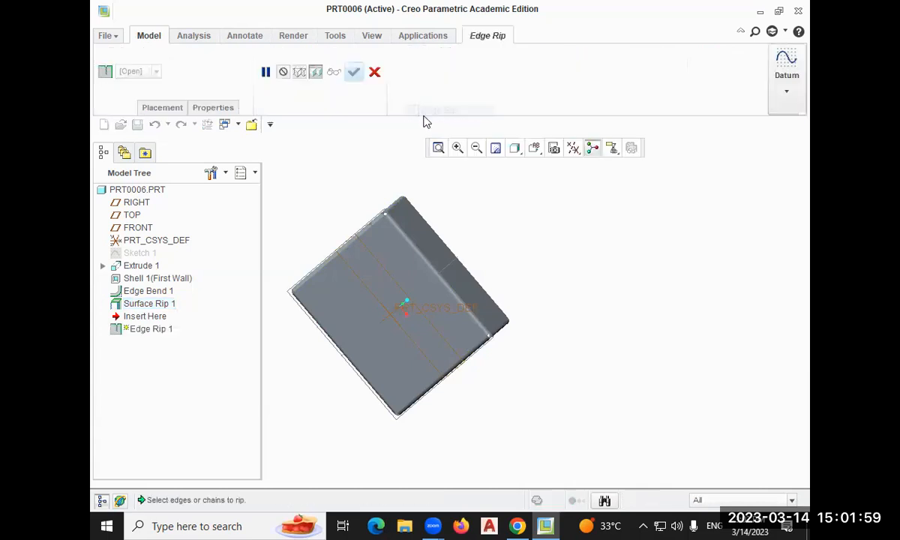
pyautogui.click(396, 227)
pyautogui.click(365, 230)
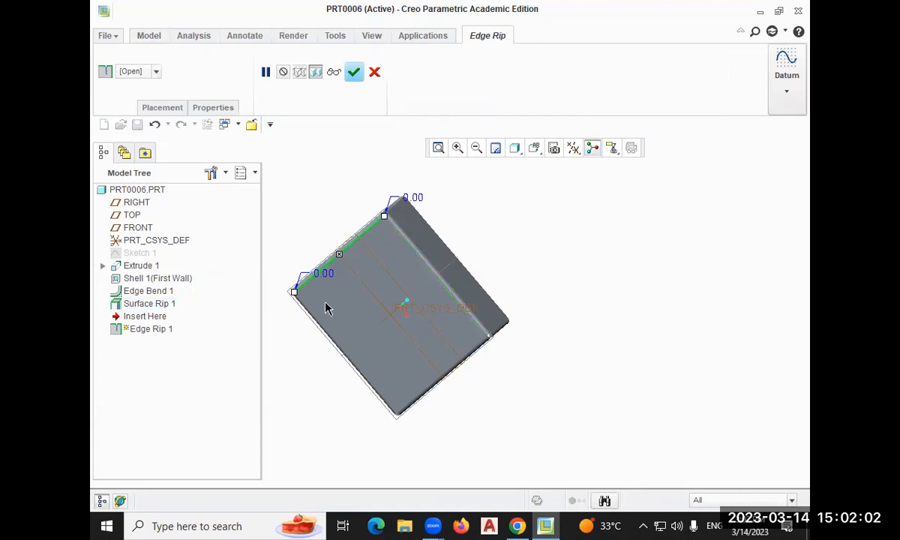
pyautogui.keyDown('ctrl'); pyautogui.click(333, 335); pyautogui.keyUp('ctrl')
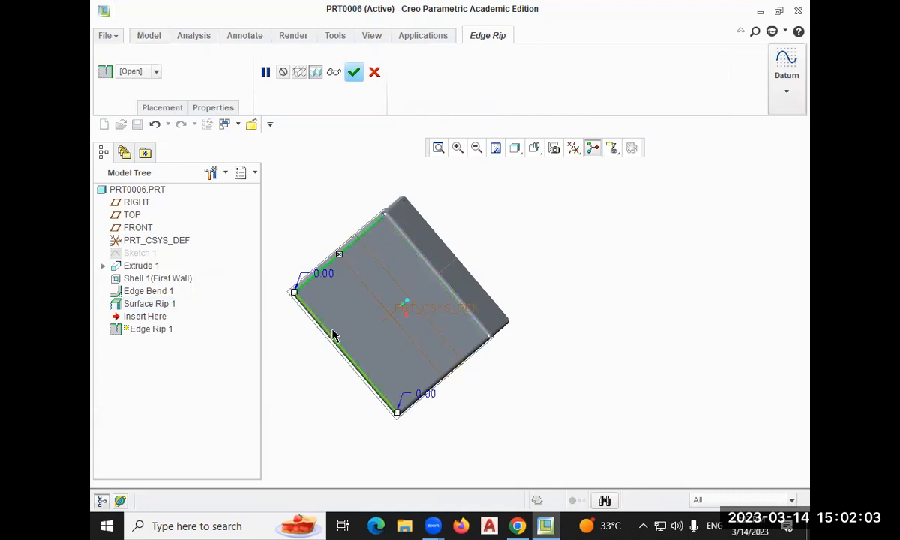
pyautogui.keyDown('ctrl'); pyautogui.click(423, 266); pyautogui.keyUp('ctrl')
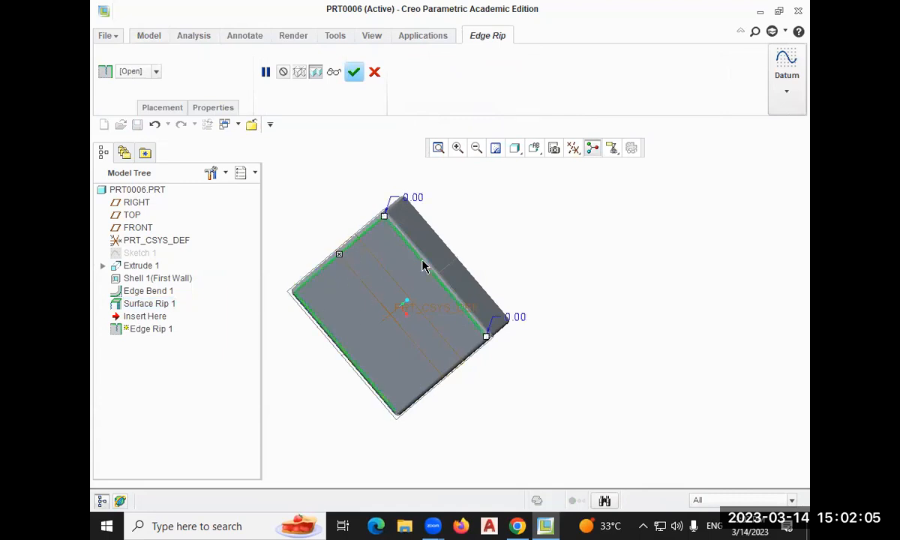
pyautogui.click(355, 72)
pyautogui.moveTo(547, 222)
pyautogui.mouseDown(button='middle')
pyautogui.moveTo(554, 209)
pyautogui.moveTo(537, 228)
pyautogui.moveTo(543, 224)
pyautogui.mouseUp(button='middle')
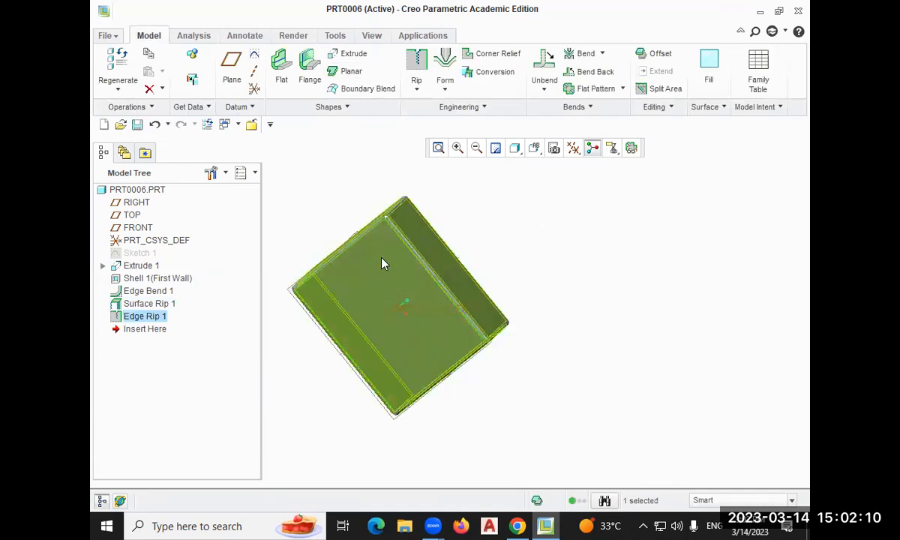
# Preview an Unbend of the ripped box with a shell face kept fixed, inspect the unfolded walls, and cancel it
pyautogui.click(402, 259)
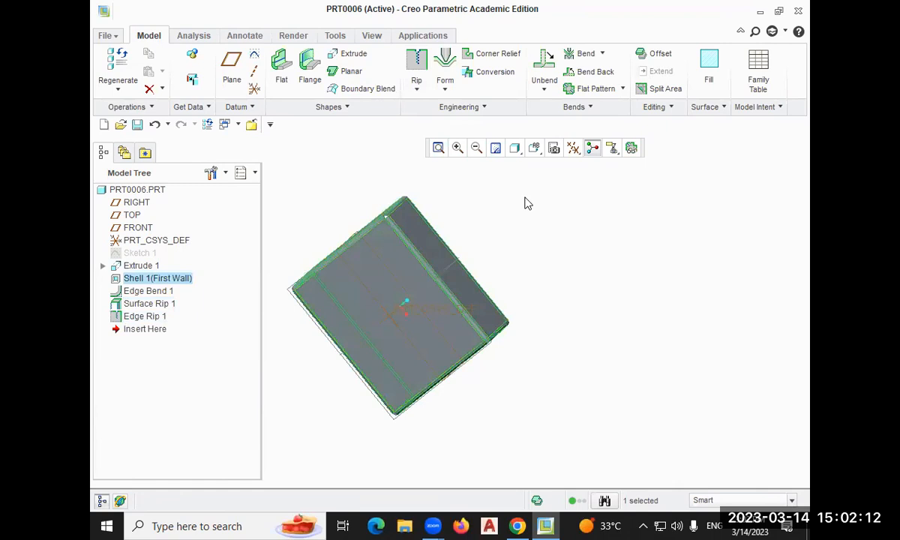
pyautogui.click(545, 63)
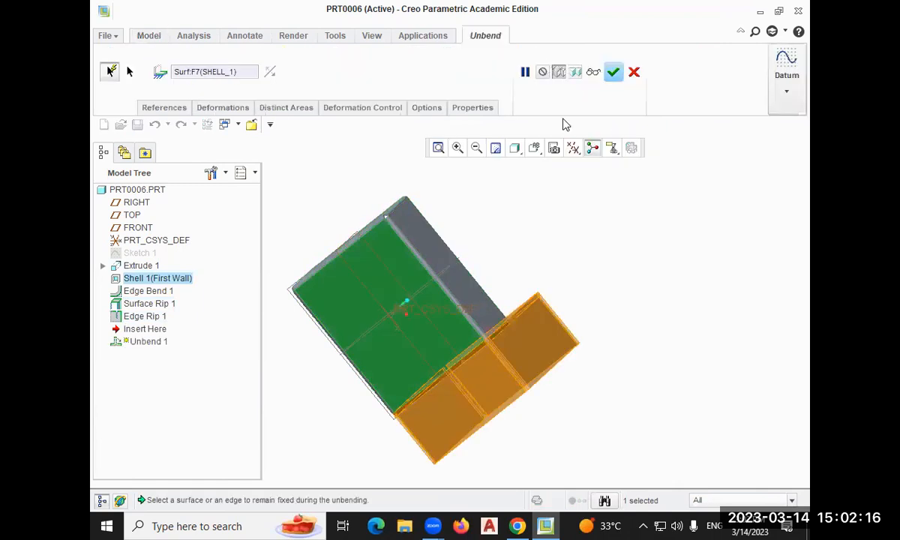
pyautogui.moveTo(624, 245); pyautogui.dragTo(491, 281, button='middle')
pyautogui.moveTo(609, 111); pyautogui.dragTo(572, 246, button='middle')
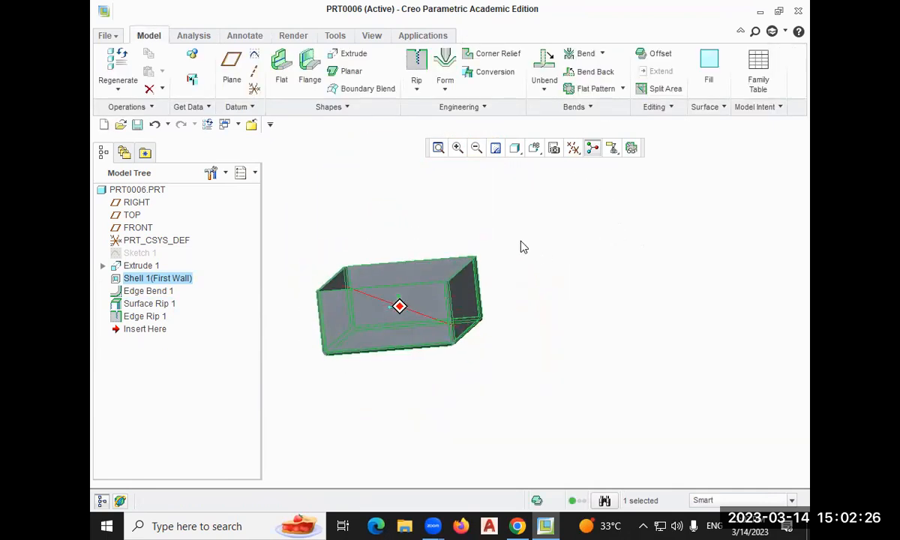
pyautogui.moveTo(443, 241)
pyautogui.mouseDown(button='middle')
pyautogui.moveTo(420, 211)
pyautogui.moveTo(377, 215)
pyautogui.moveTo(389, 224)
pyautogui.moveTo(381, 237)
pyautogui.moveTo(405, 242)
pyautogui.moveTo(438, 221)
pyautogui.mouseUp(button='middle')
pyautogui.click(380, 204)
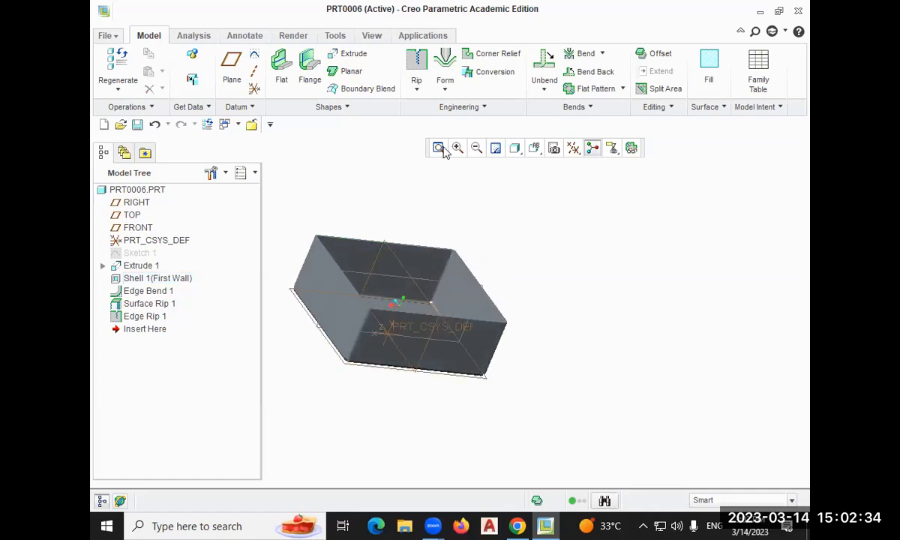
# Start a Sketched Rip on a side wall and sketch an open zigzag line across its height, with about 36 horizontal and 68 vertical first segments
pyautogui.click(416, 81)
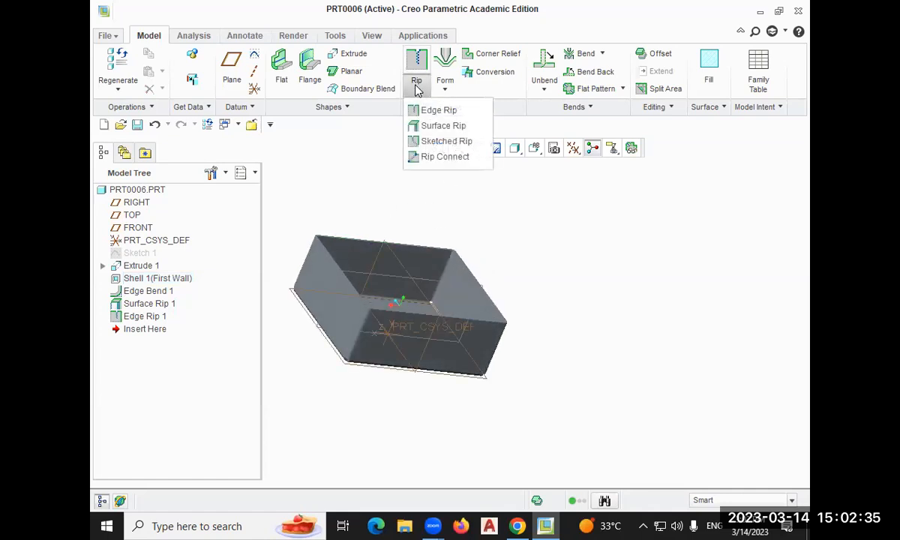
pyautogui.click(412, 139)
pyautogui.click(309, 288)
pyautogui.click(603, 148)
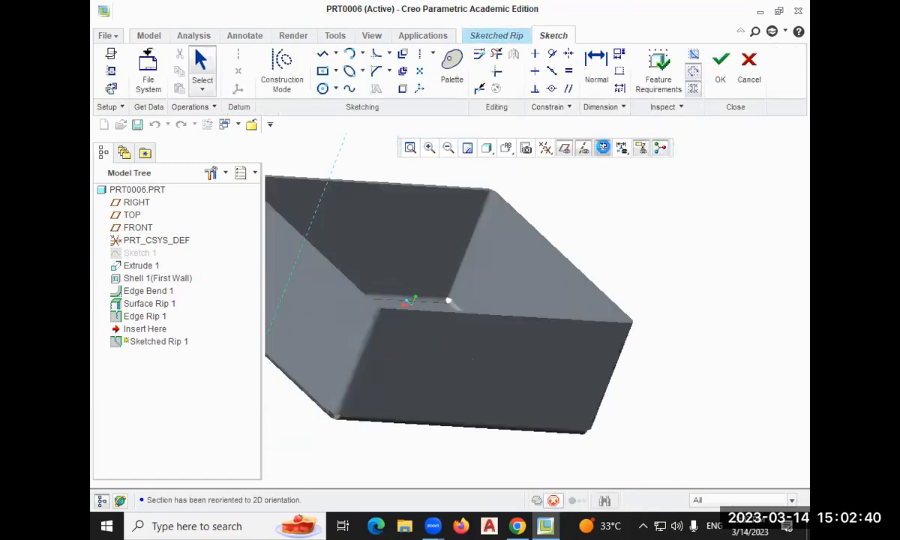
pyautogui.click(322, 57)
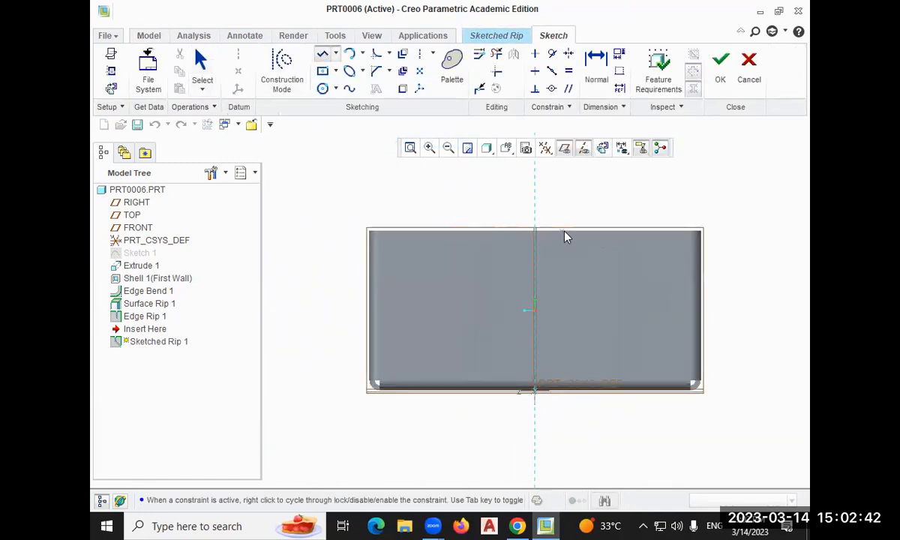
pyautogui.click(534, 217)
pyautogui.click(573, 217)
pyautogui.click(573, 287)
pyautogui.click(447, 288)
pyautogui.click(507, 341)
pyautogui.click(534, 340)
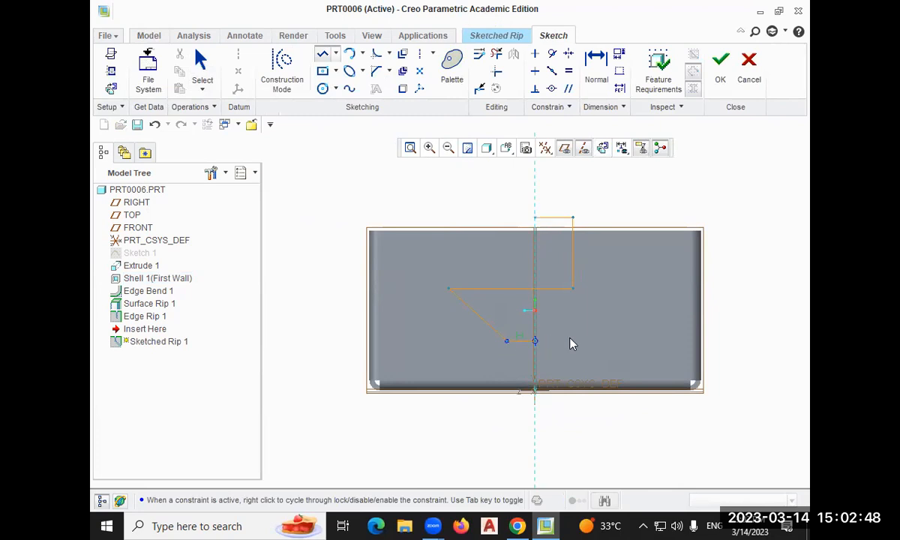
pyautogui.click(584, 342)
pyautogui.click(584, 397)
pyautogui.middleClick(643, 328)
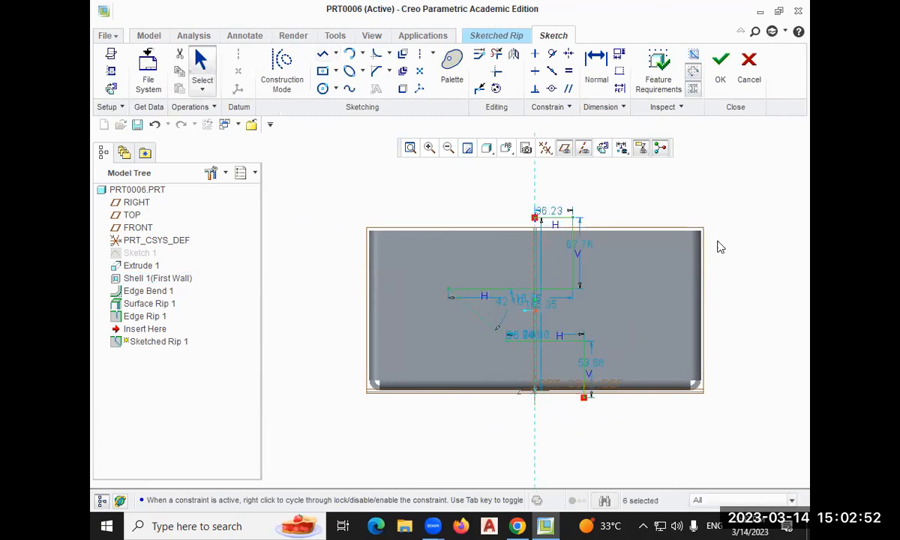
# Accept the zigzag sketch and complete the Sketched Rip on the side wall
pyautogui.click(719, 63)
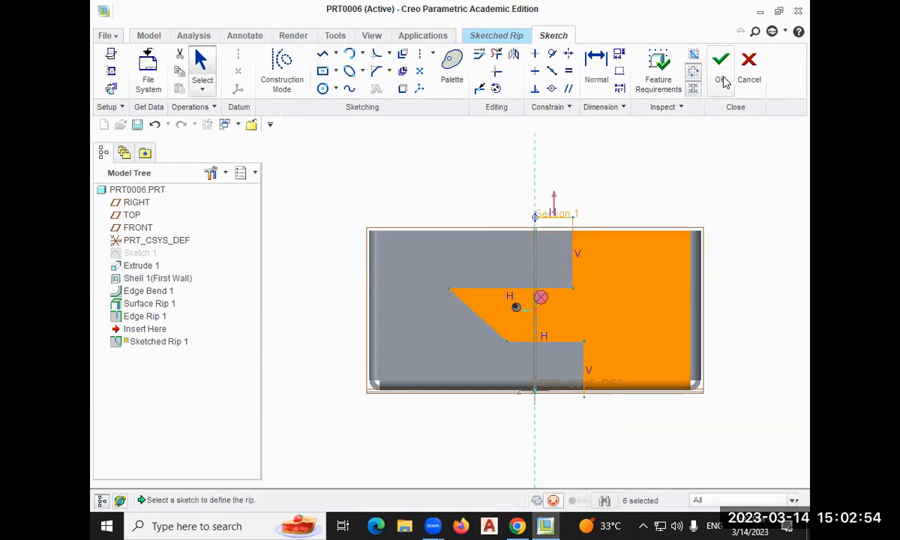
pyautogui.moveTo(765, 182)
pyautogui.mouseDown(button='middle')
pyautogui.moveTo(727, 190)
pyautogui.moveTo(733, 196)
pyautogui.mouseUp(button='middle')
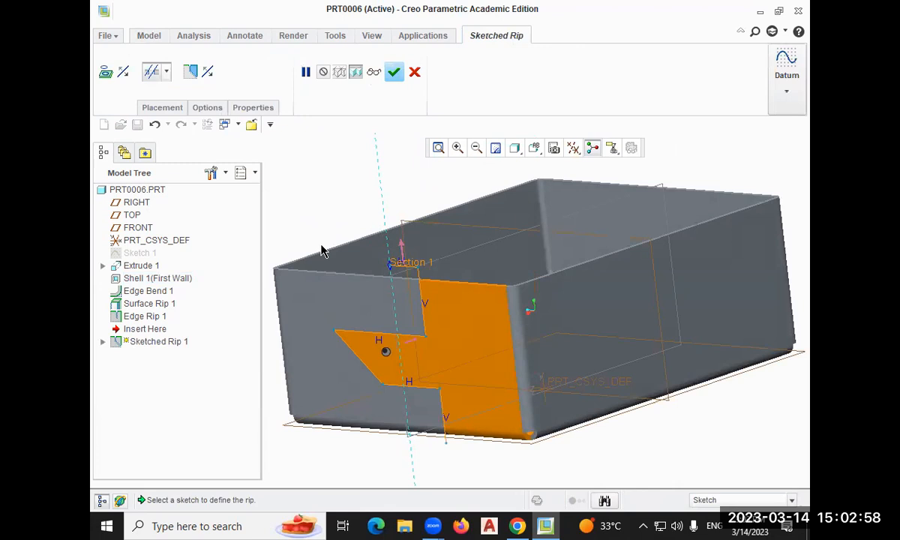
pyautogui.click(393, 72)
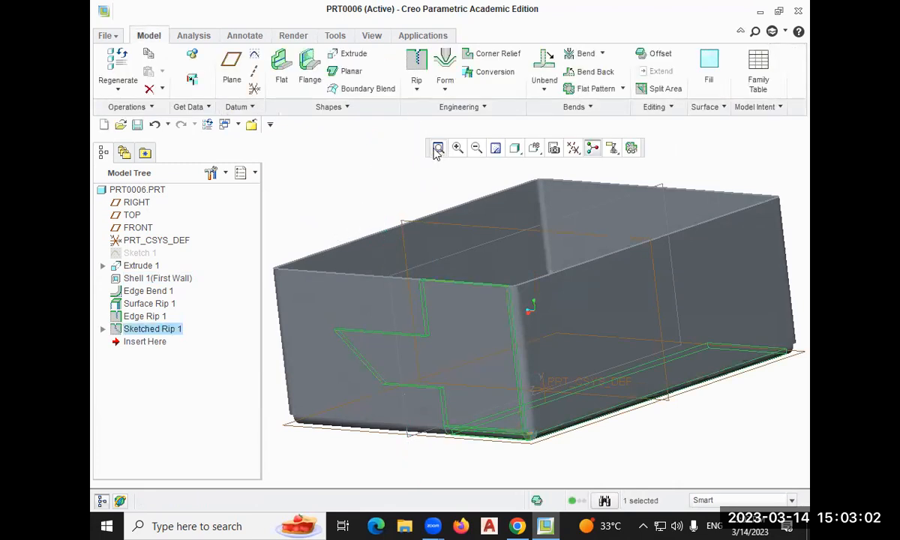
# Preview an Unbend of the box with the sketched rip included, examine the unfolded shape, and cancel it
pyautogui.click(553, 79)
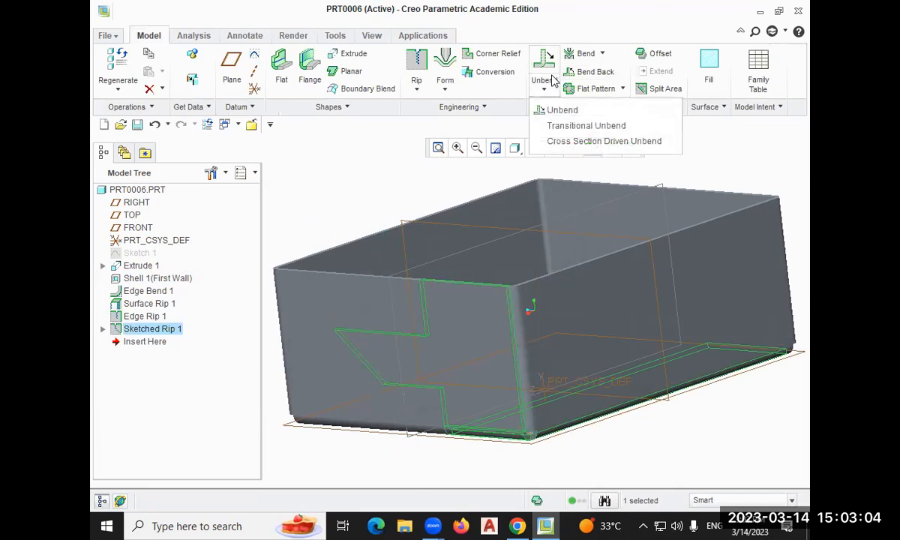
pyautogui.click(551, 84)
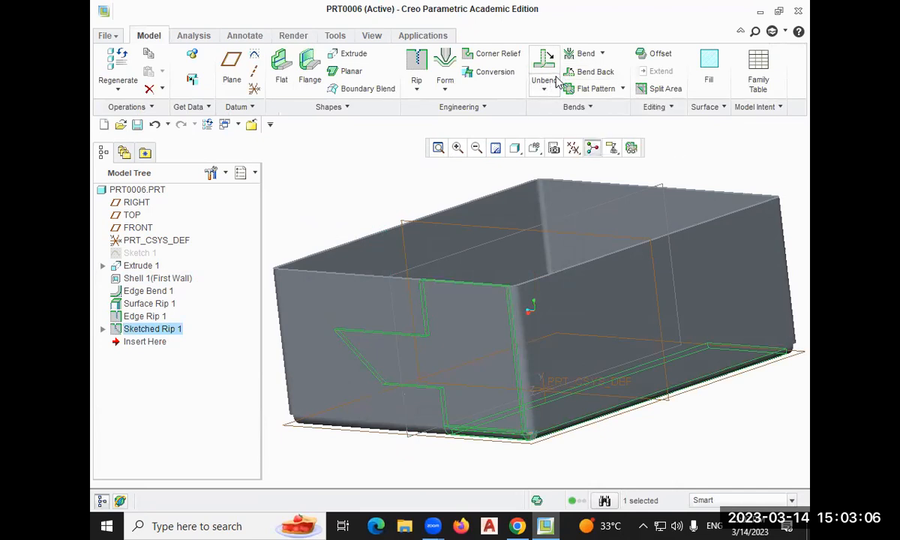
pyautogui.click(546, 89)
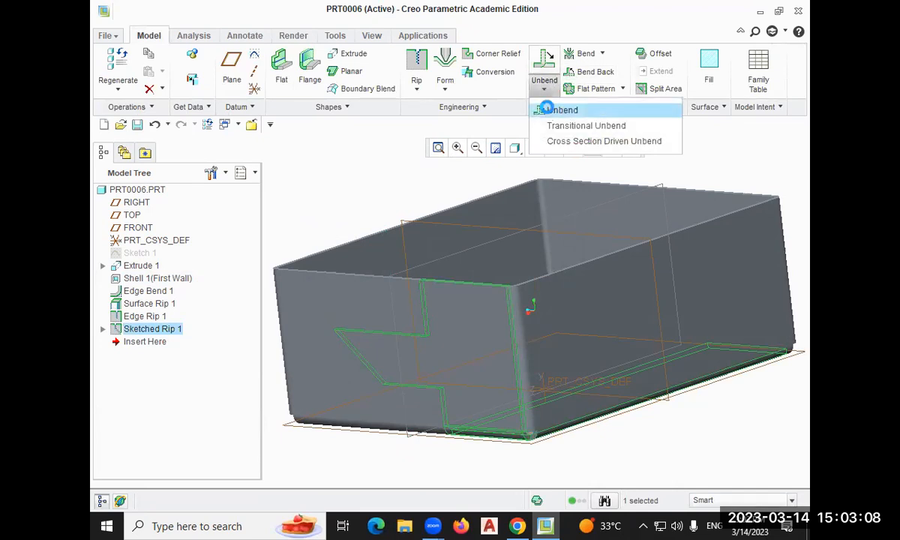
pyautogui.click(555, 110)
pyautogui.click(437, 149)
pyautogui.moveTo(450, 188); pyautogui.dragTo(663, 97, button='middle')
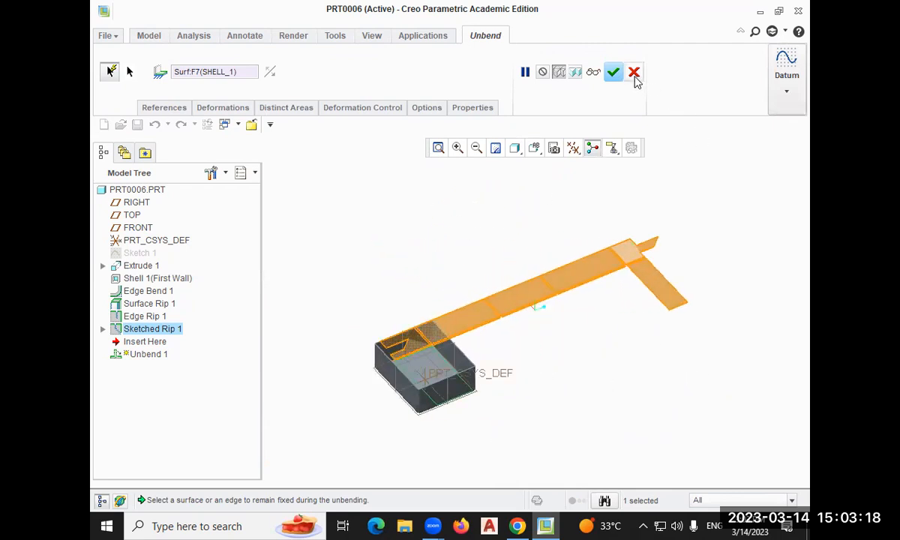
pyautogui.click(634, 71)
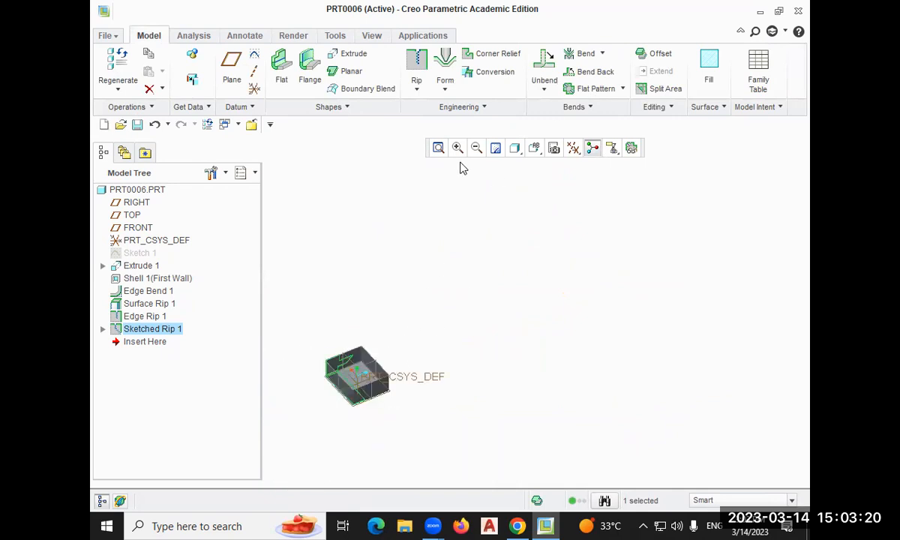
pyautogui.click(438, 148)
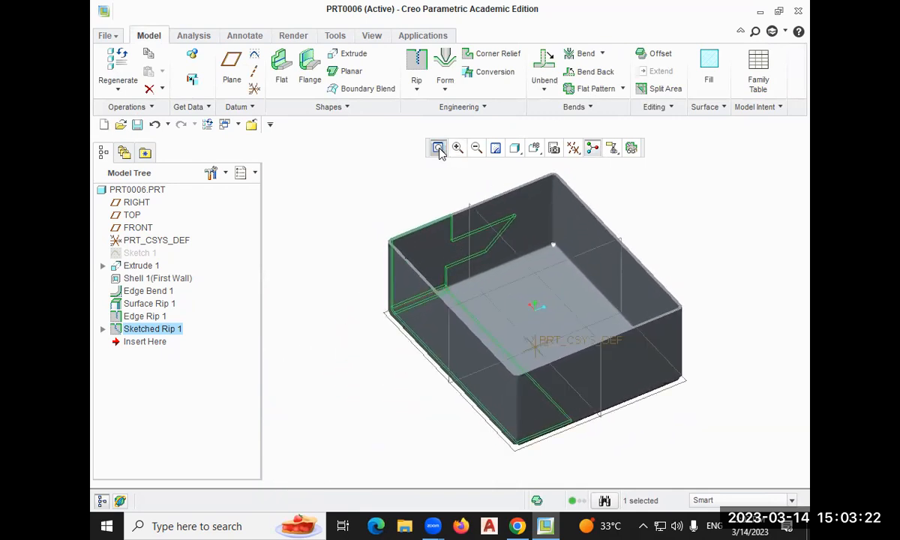
pyautogui.click(416, 89)
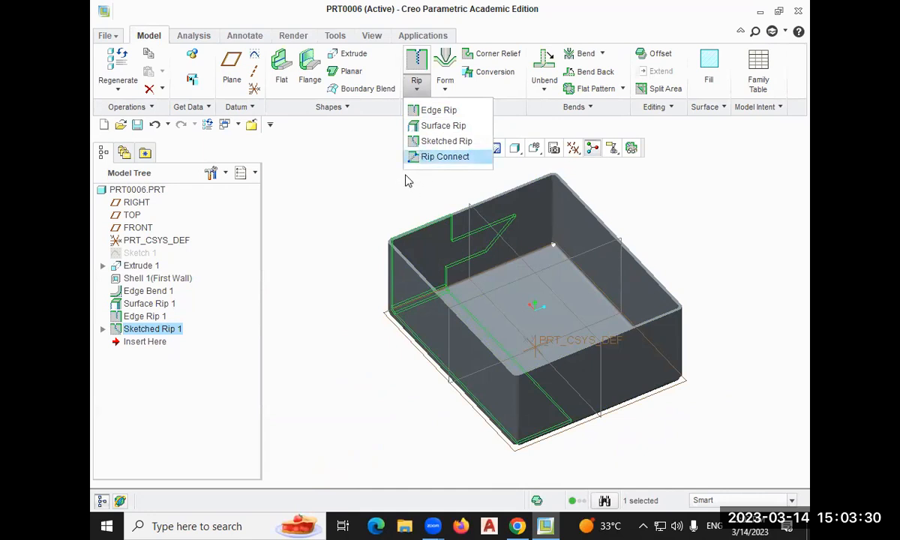
pyautogui.click(375, 184)
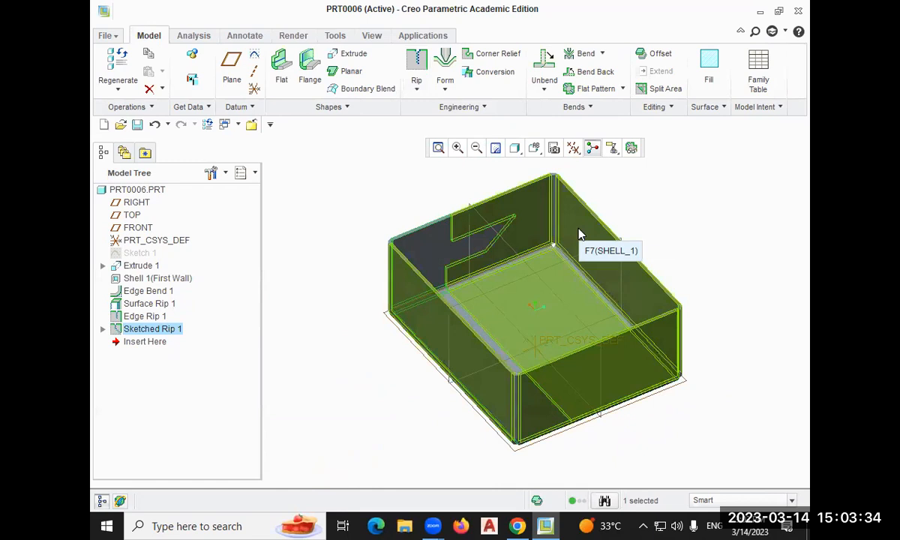
# Switch to Chrome and search the web for "sheet metal" in a new tab
pyautogui.click(517, 526)
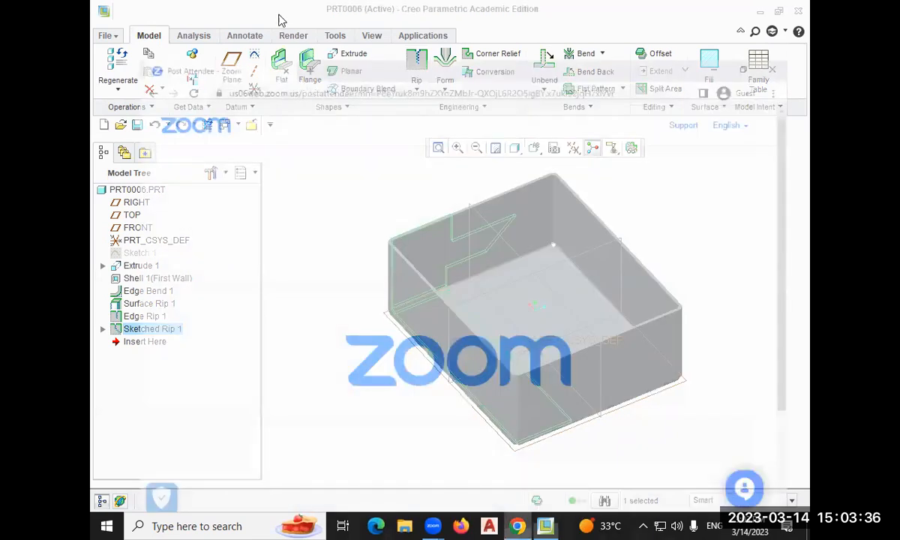
pyautogui.click(280, 14)
pyautogui.write('sheet')
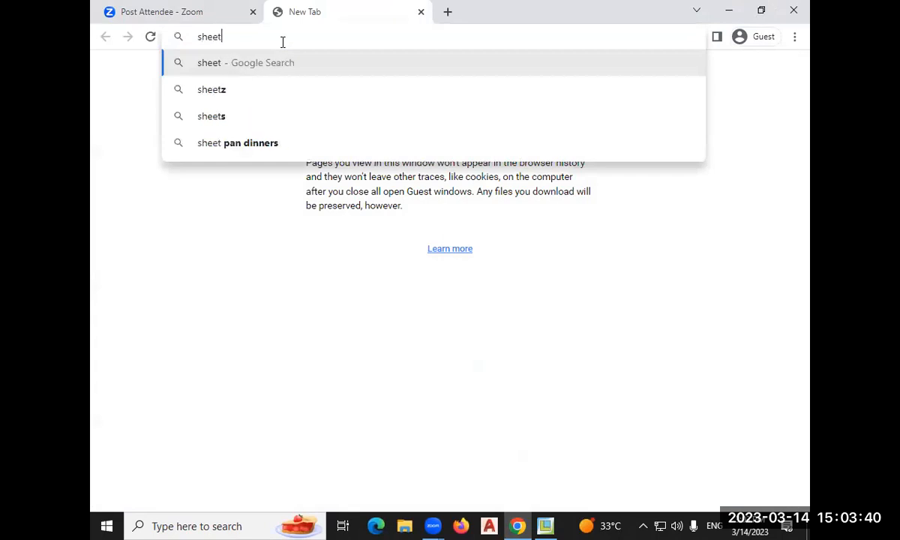
pyautogui.write(' metal')
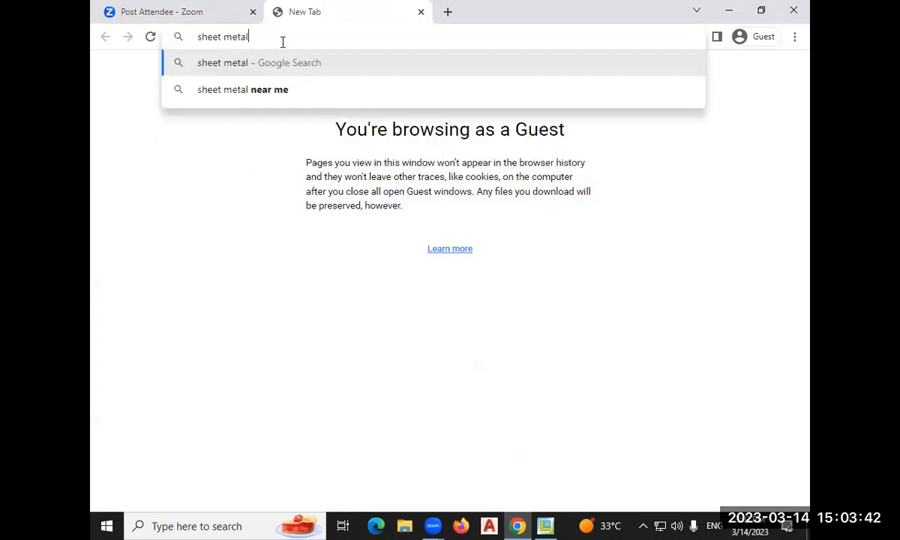
pyautogui.press('Return')
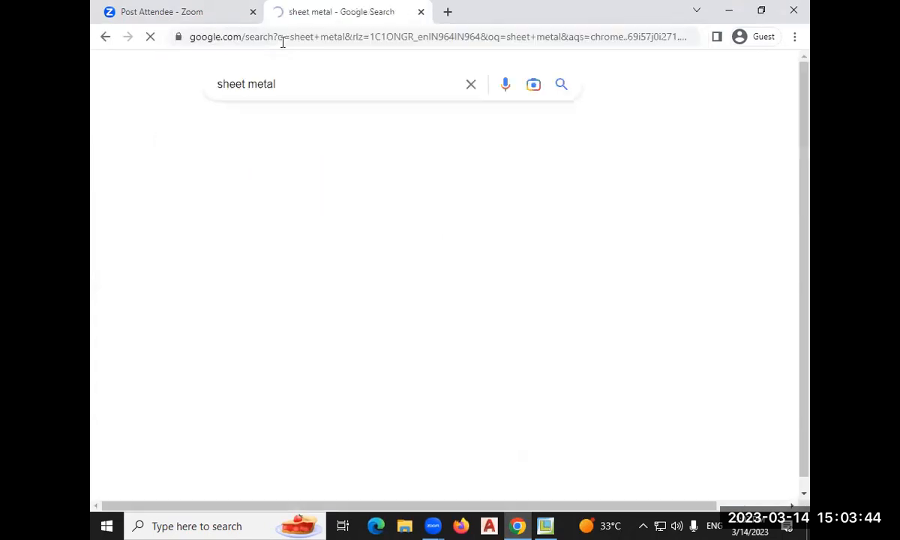
# Refine the search to "sheet metal example" and show the image results
pyautogui.click(291, 79)
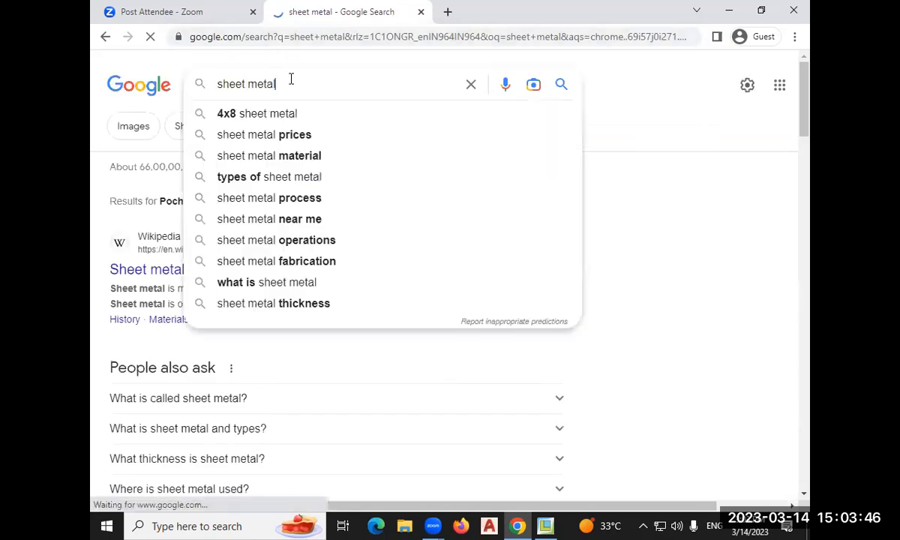
pyautogui.write('ex')
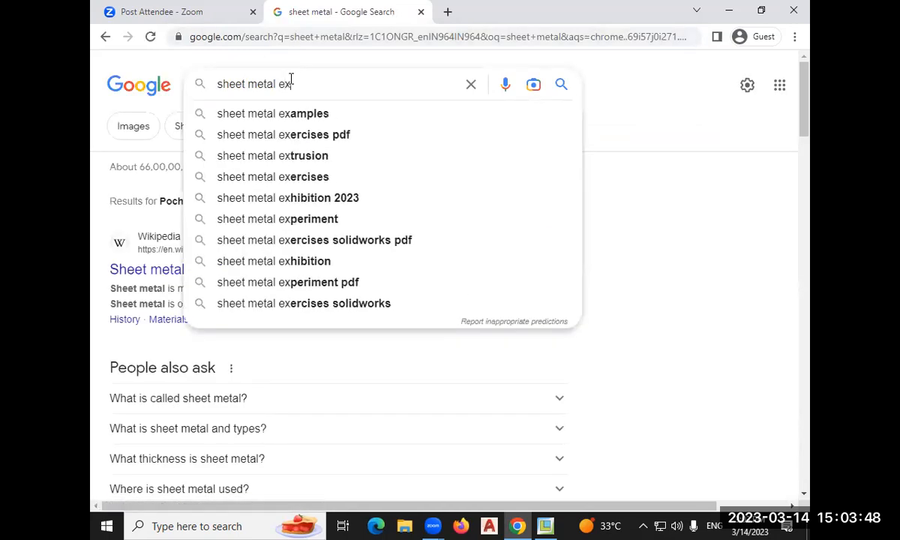
pyautogui.write('ample')
pyautogui.press('Return')
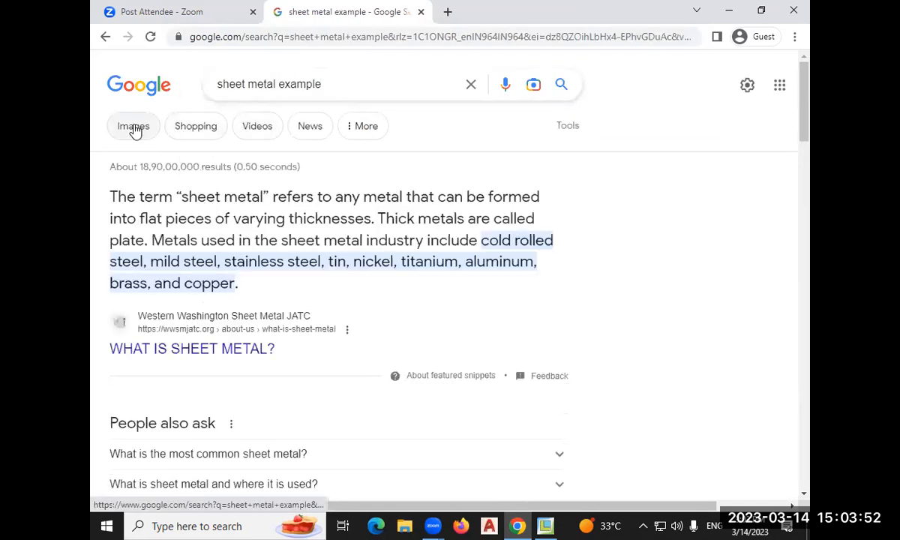
pyautogui.click(134, 127)
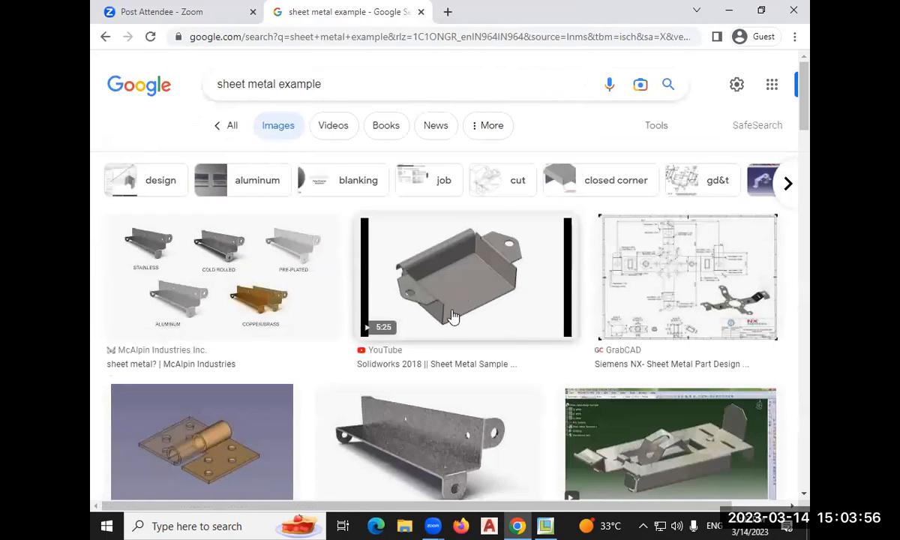
# Browse the sheet metal image results and preview the FreeCAD Documentation picture of a folded part with its flat pattern
pyautogui.scroll(-6, 296, 345)
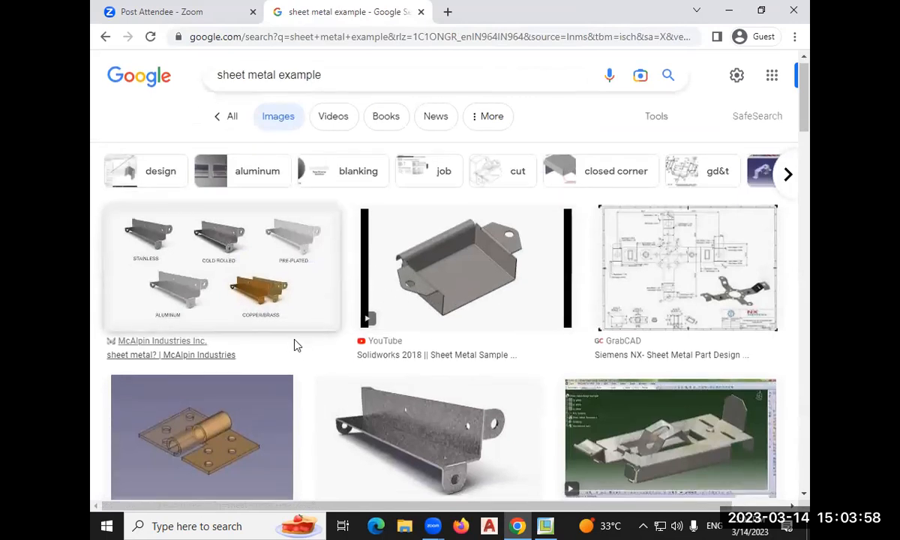
pyautogui.scroll(-1, 335, 350)
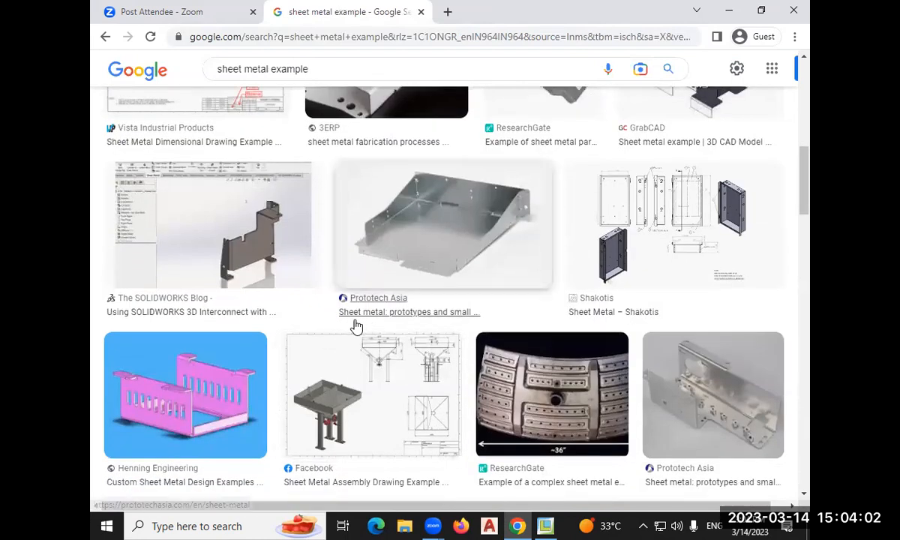
pyautogui.scroll(-3, 415, 299)
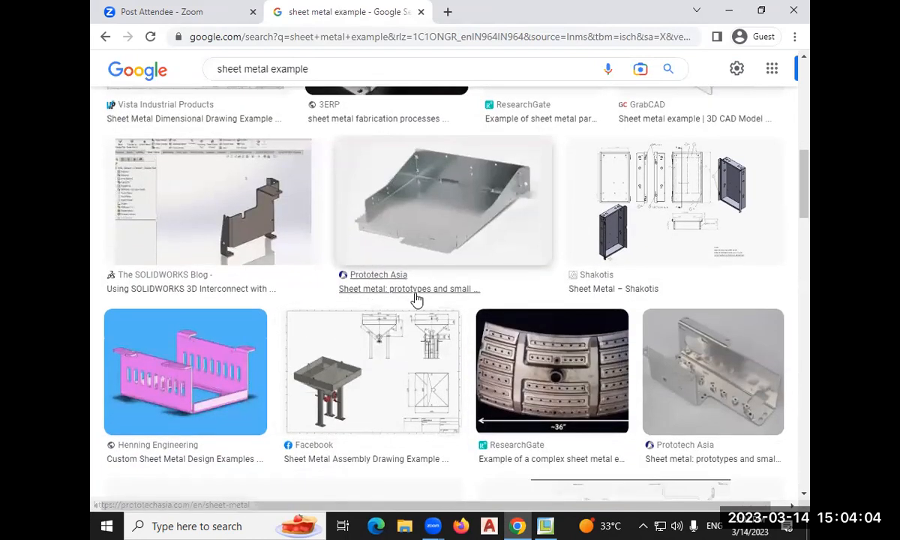
pyautogui.scroll(-3, 416, 300)
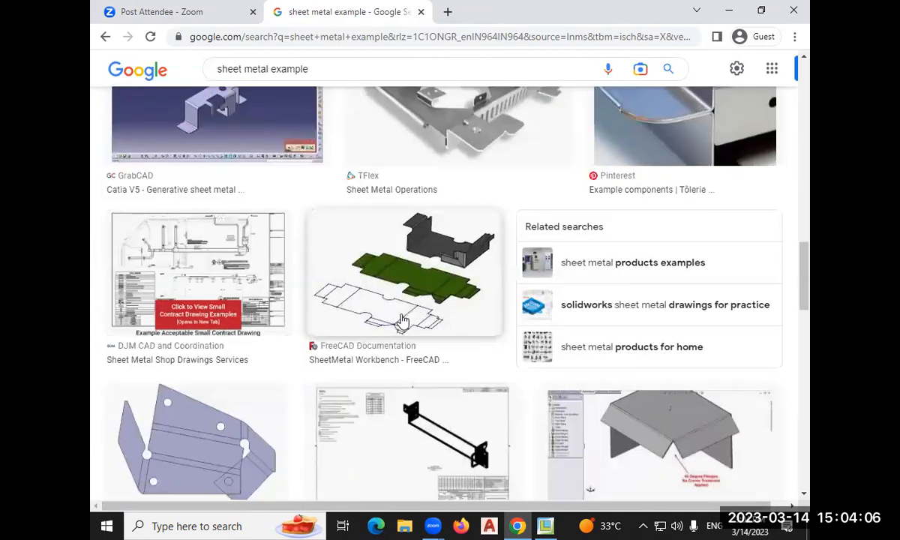
pyautogui.click(383, 281)
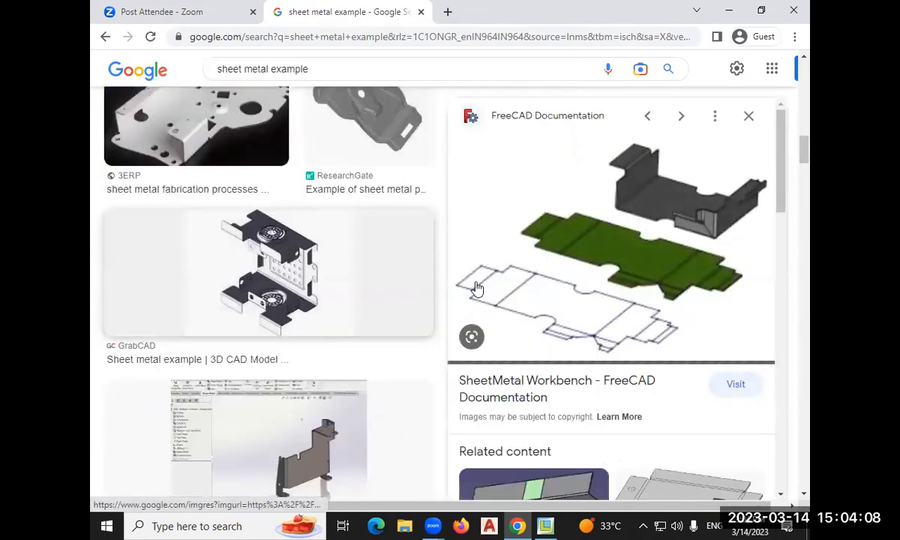
# Open the source page of the FreeCAD SheetMetal Workbench image, skim its introduction, and close the page
pyautogui.click(578, 225)
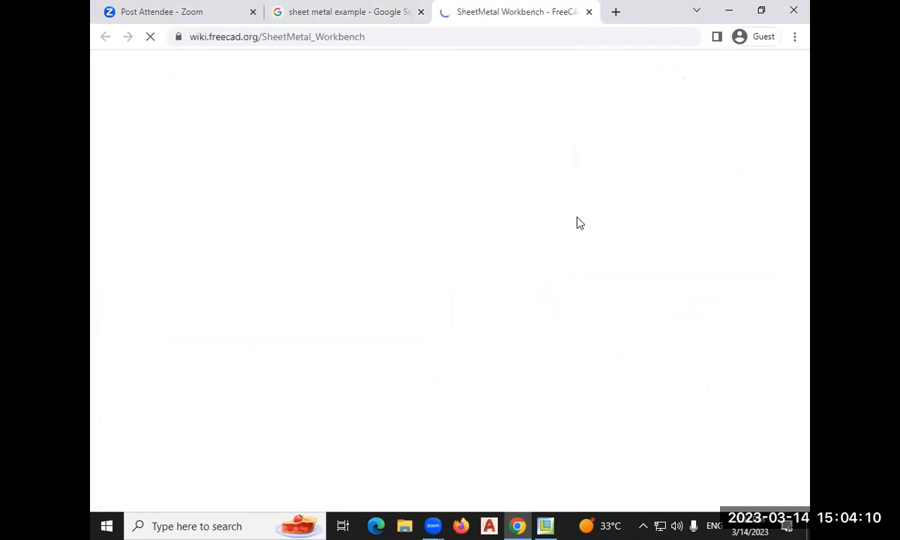
pyautogui.middleClick(514, 288)
pyautogui.scroll(-1, 514, 288)
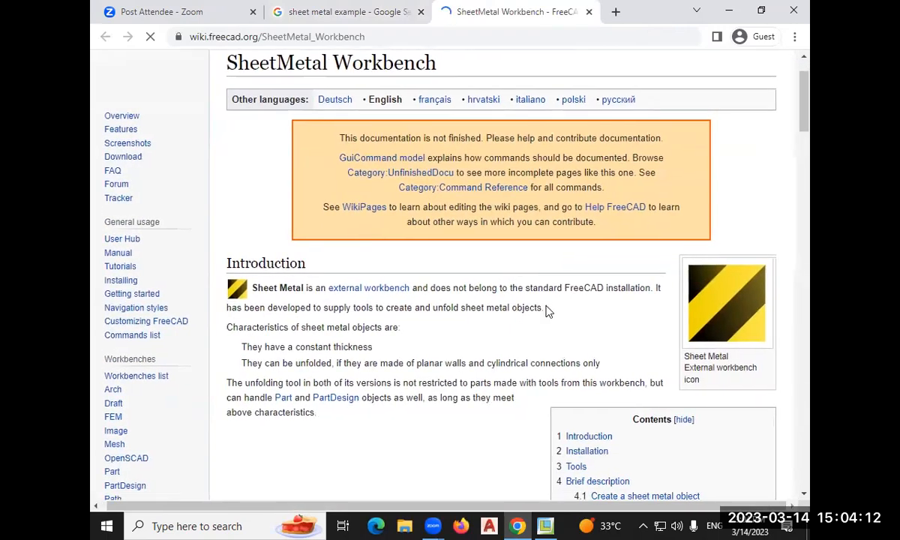
pyautogui.scroll(-5, 505, 306)
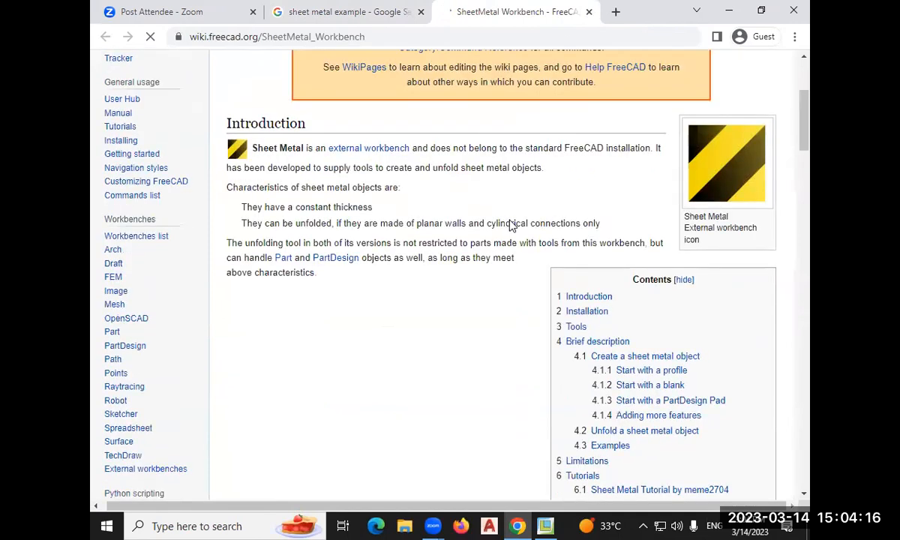
pyautogui.hotkey('ctrl', 'w')
# Save the previewed FreeCAD image to the Downloads folder as the PNG file 600px-SheetMetal_Example
pyautogui.rightClick(512, 360)
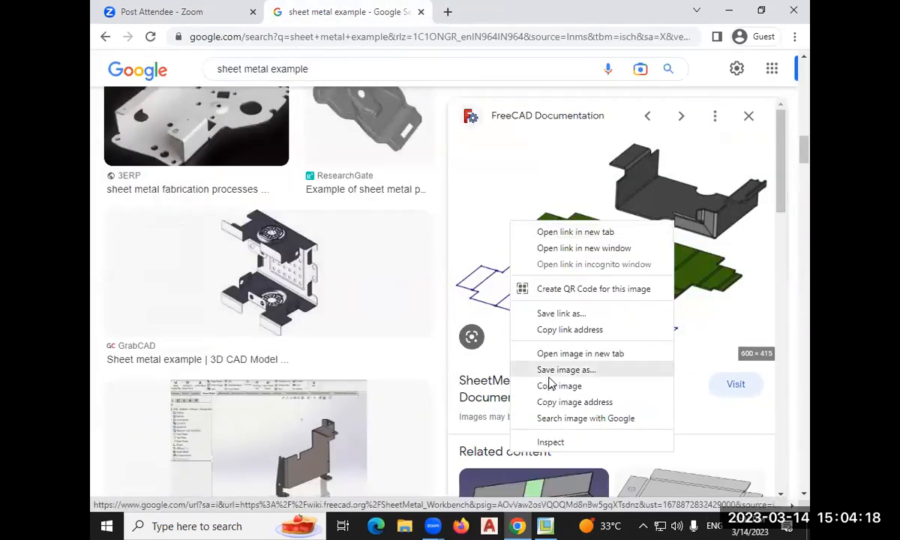
pyautogui.click(552, 370)
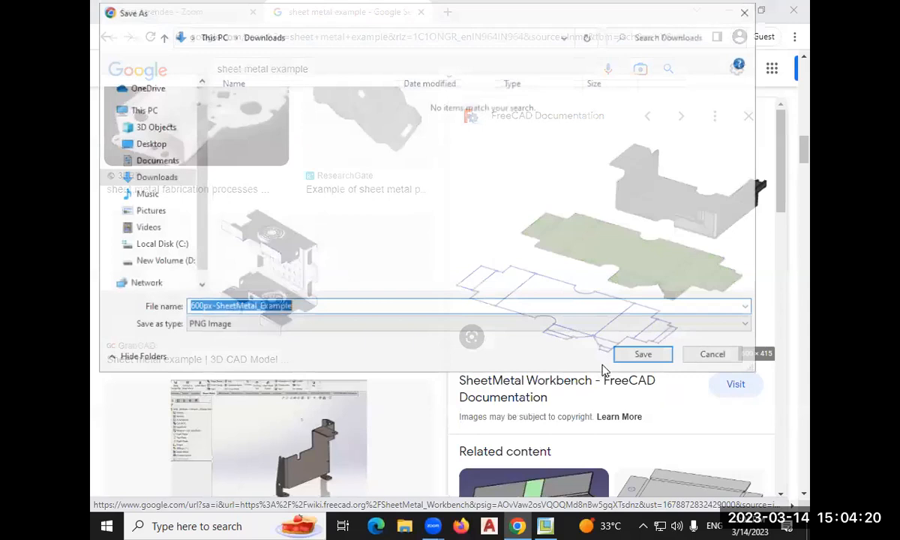
pyautogui.click(627, 363)
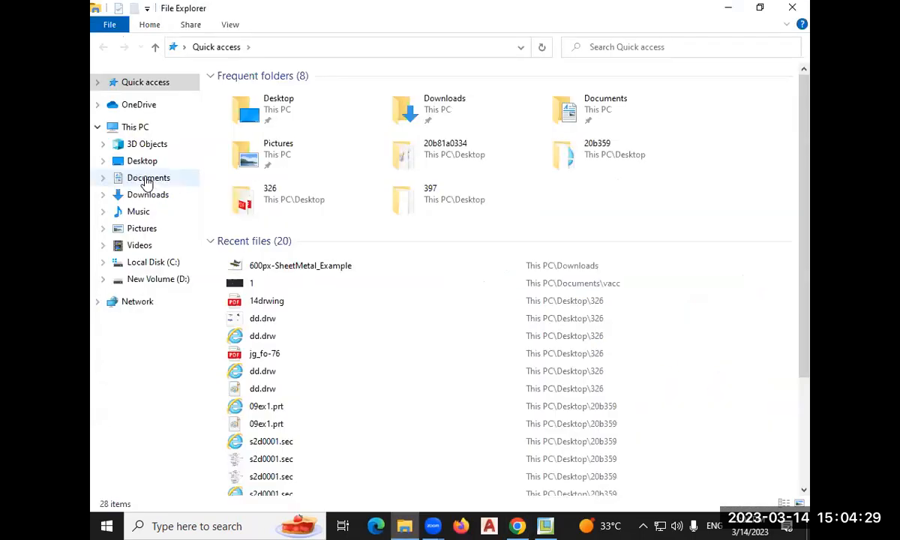
# Locate the saved 600px-SheetMetal_Example image through Chrome's download list and open it in Photos
pyautogui.click(148, 177)
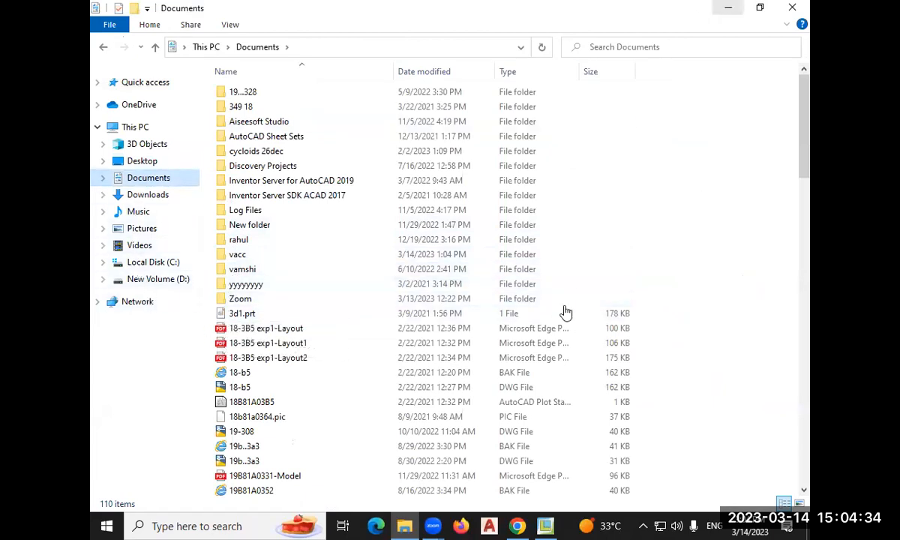
pyautogui.click(517, 525)
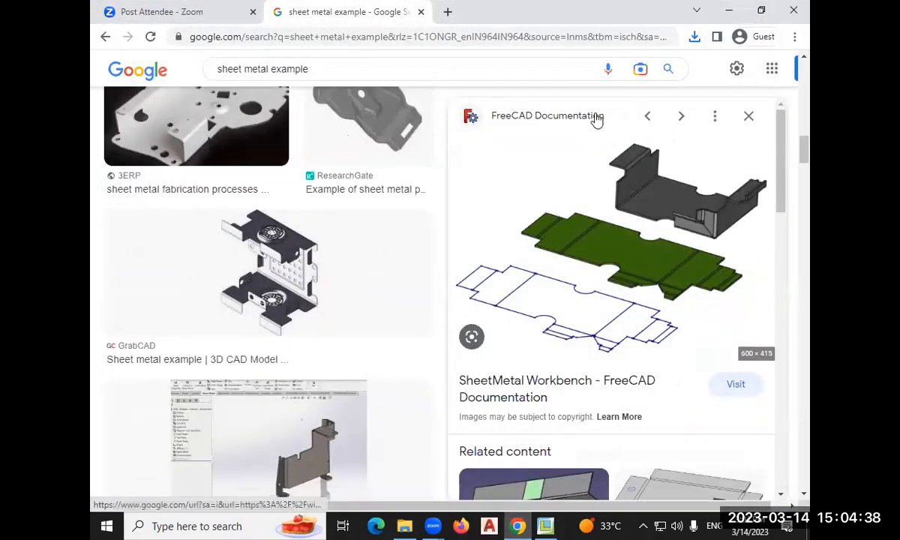
pyautogui.click(796, 36)
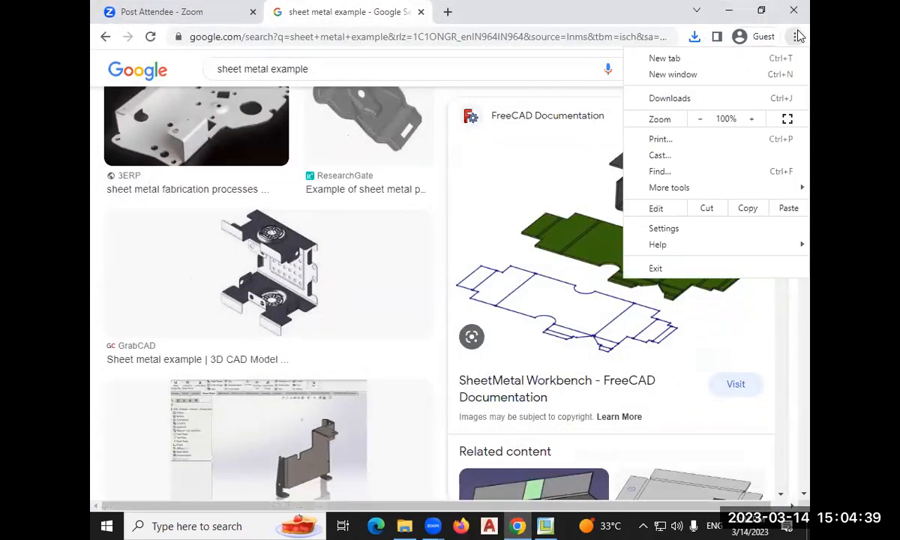
pyautogui.click(679, 102)
pyautogui.click(322, 203)
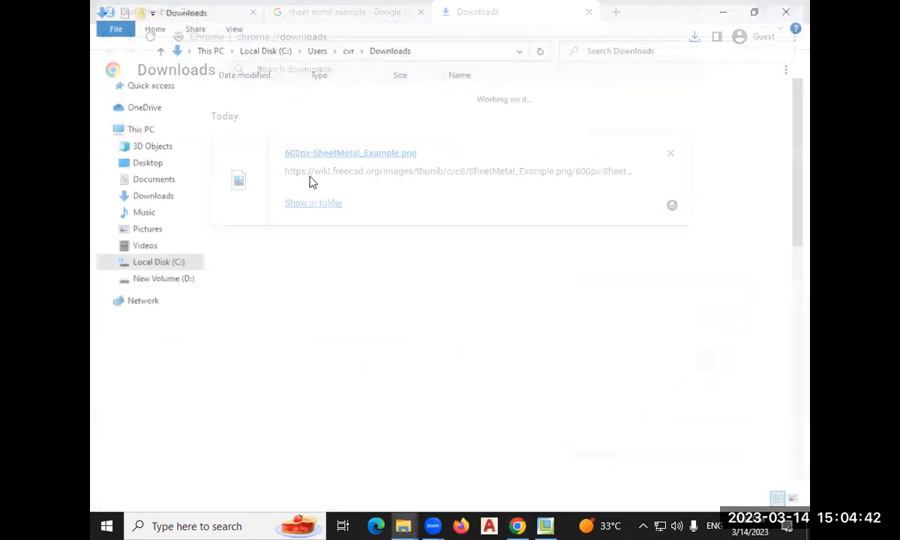
pyautogui.doubleClick(288, 115)
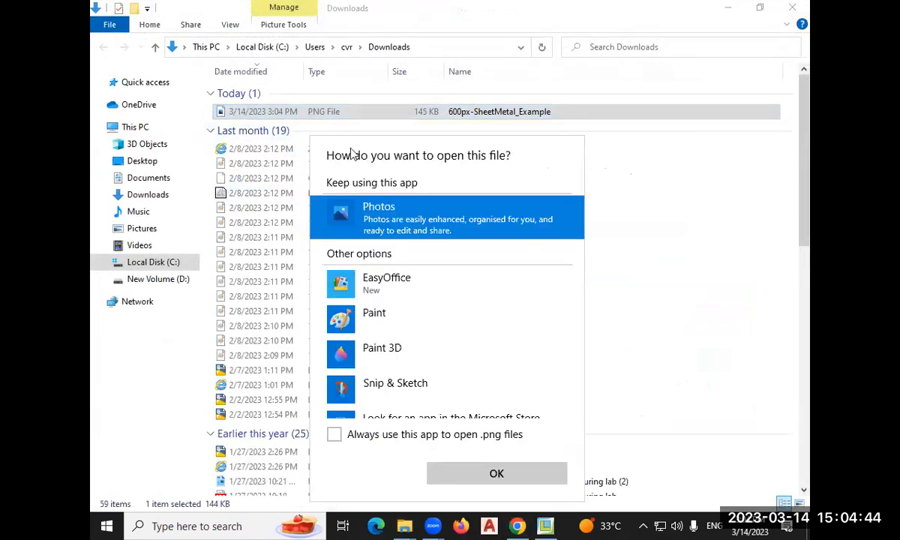
pyautogui.click(475, 473)
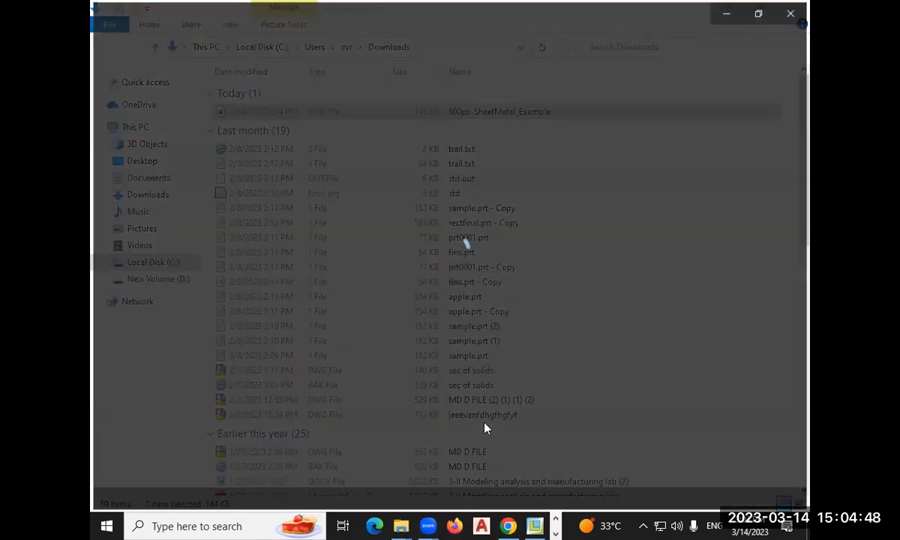